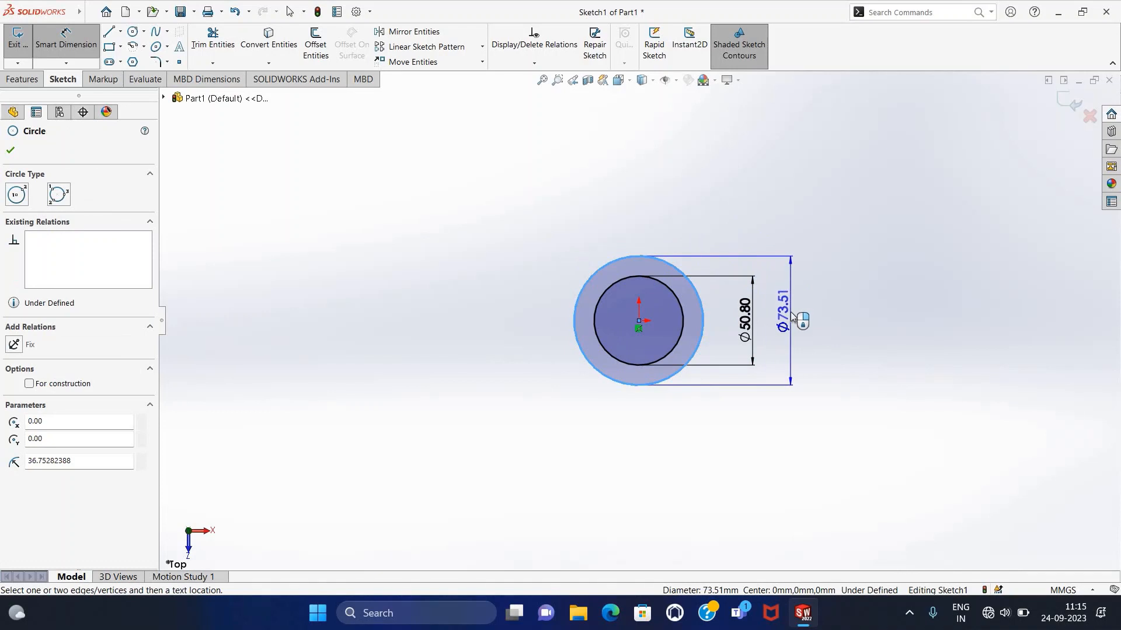
Set the outer circle's diameter to 76 mm.
left_click(789, 310)
type("76")
key("Return")
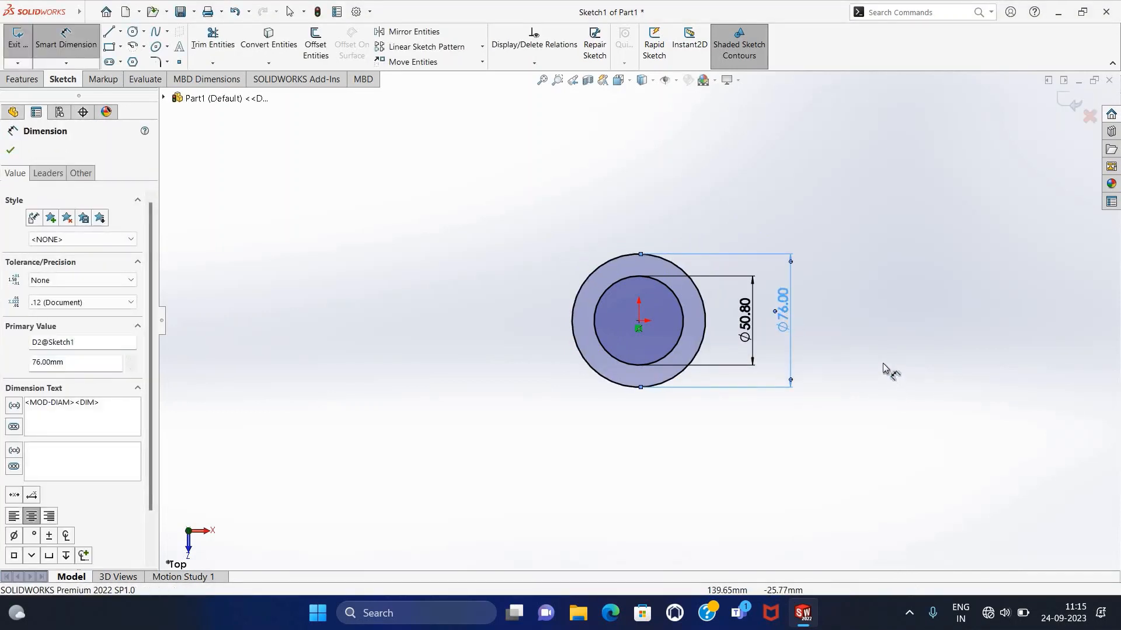
key("Escape")
Sketch a vertical line about 194 mm long down from the outer circle's right quadrant, continued by a horizontal line running left.
scroll(652, 449, "up", 2)
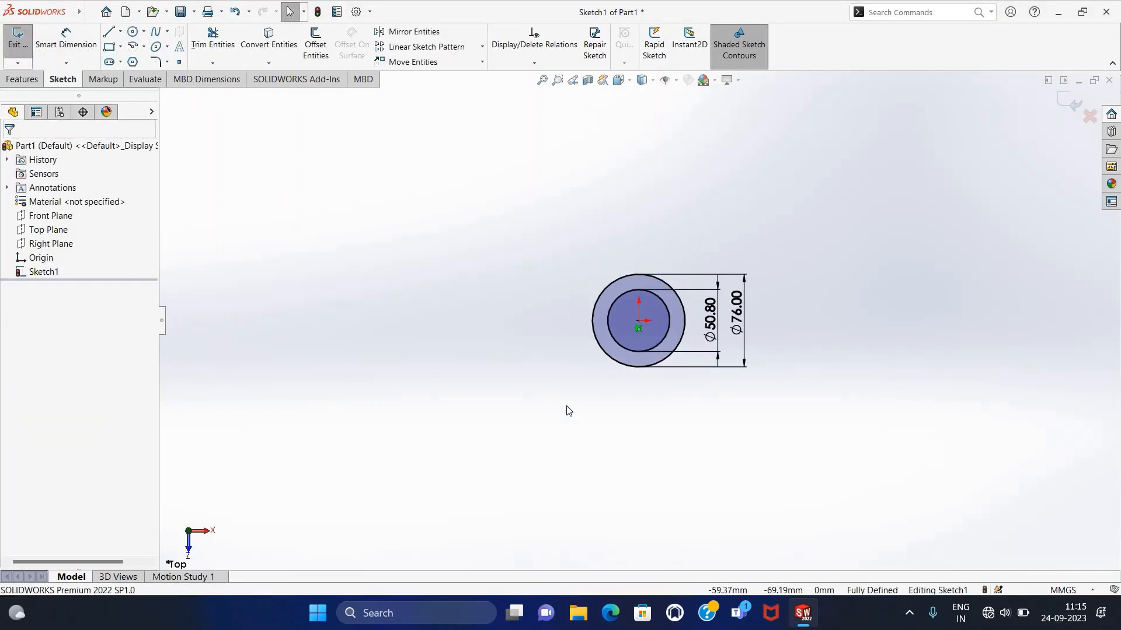
mouse_move(580, 348)
middle_mouse_down("ctrl")
mouse_move(571, 243)
mouse_move(704, 238)
middle_mouse_up("ctrl")
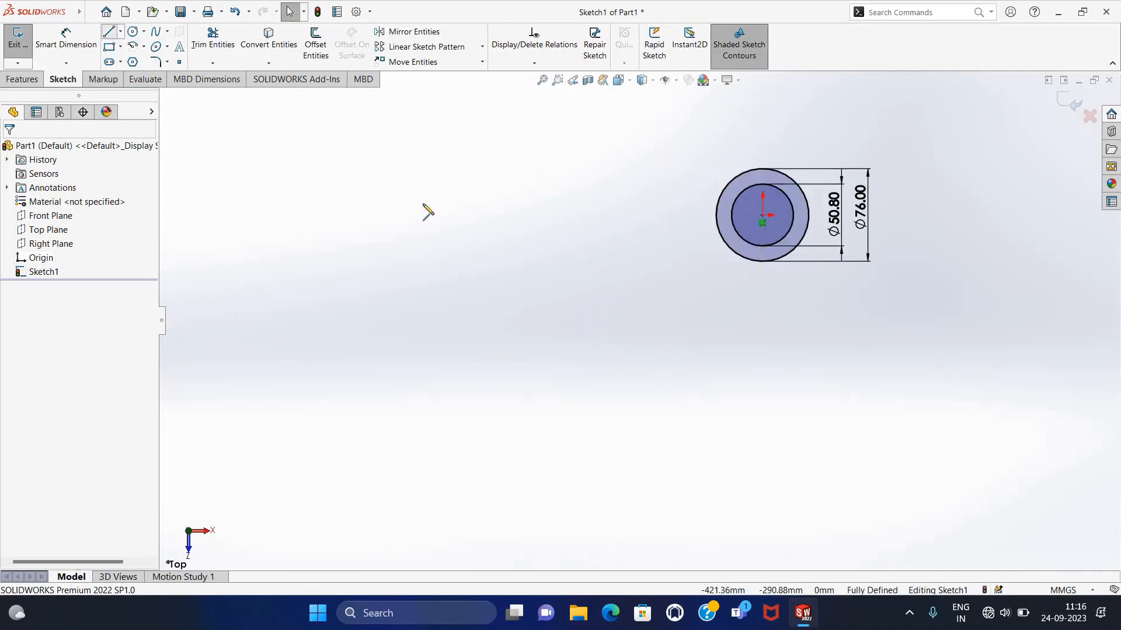
left_click(808, 214)
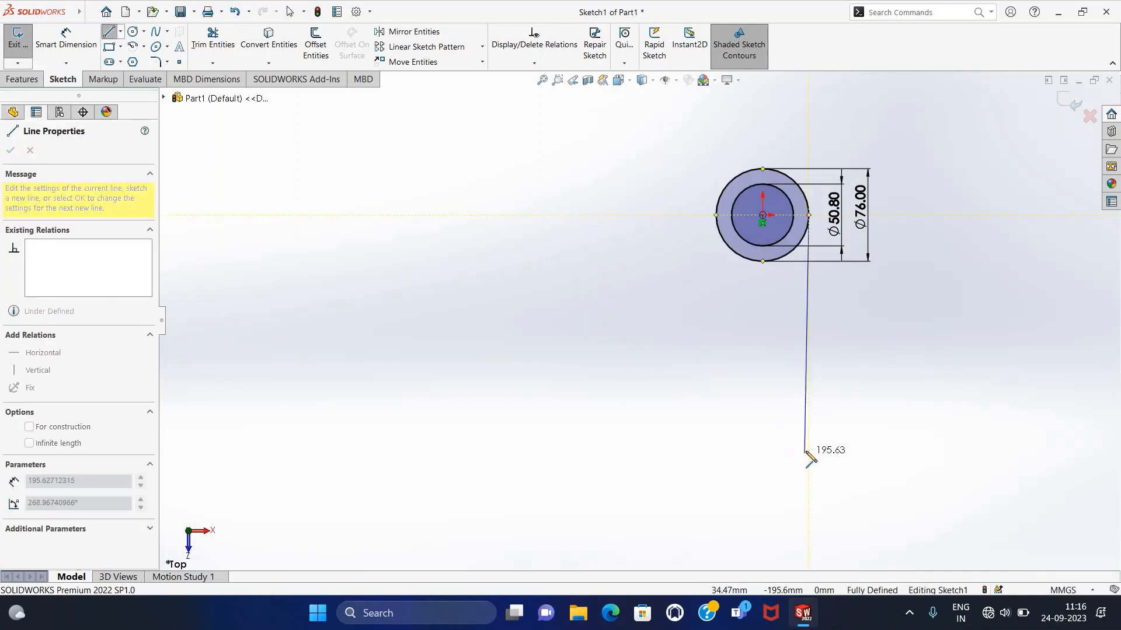
left_click(808, 451)
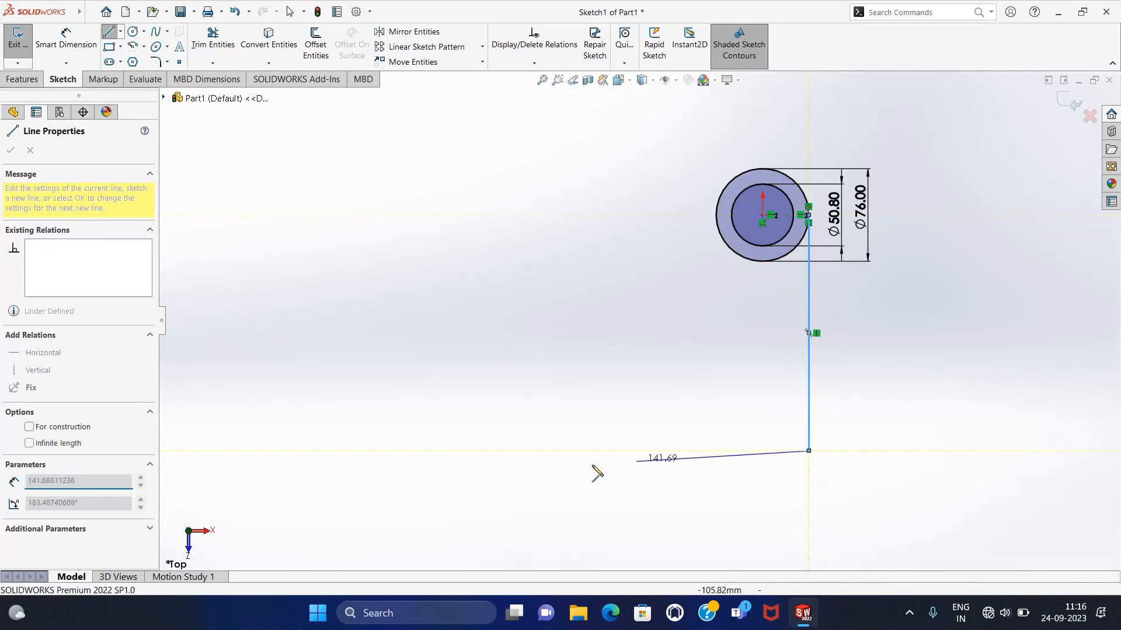
left_click(558, 451)
key("Escape")
Dimension the vertical distance from the circles' centre to the horizontal line as 140 mm.
left_click(84, 44)
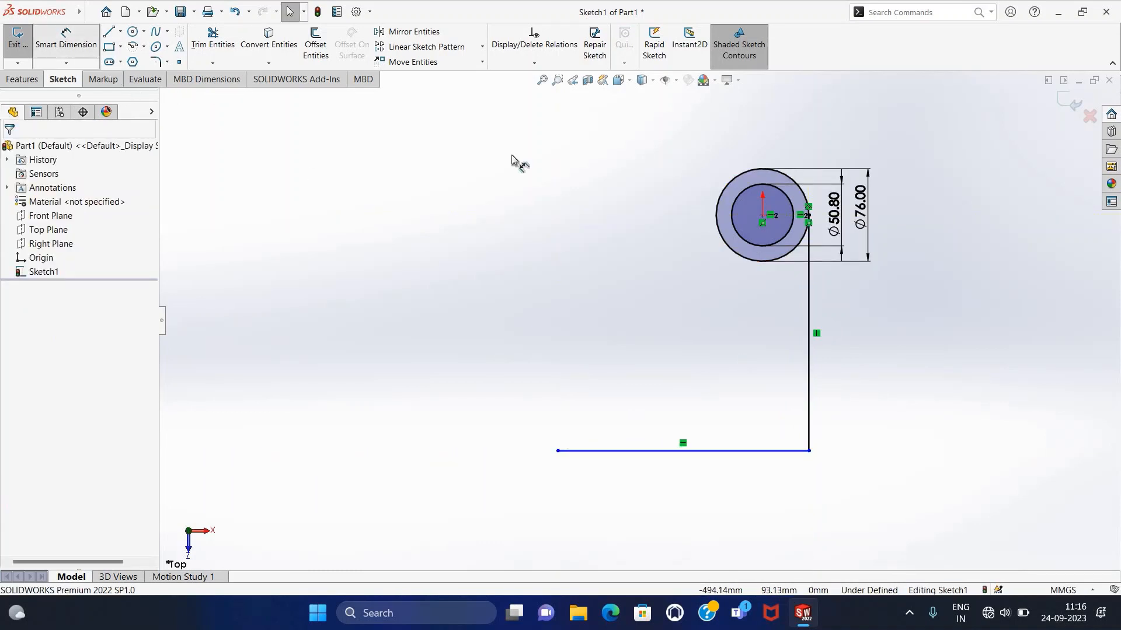
left_click(763, 216)
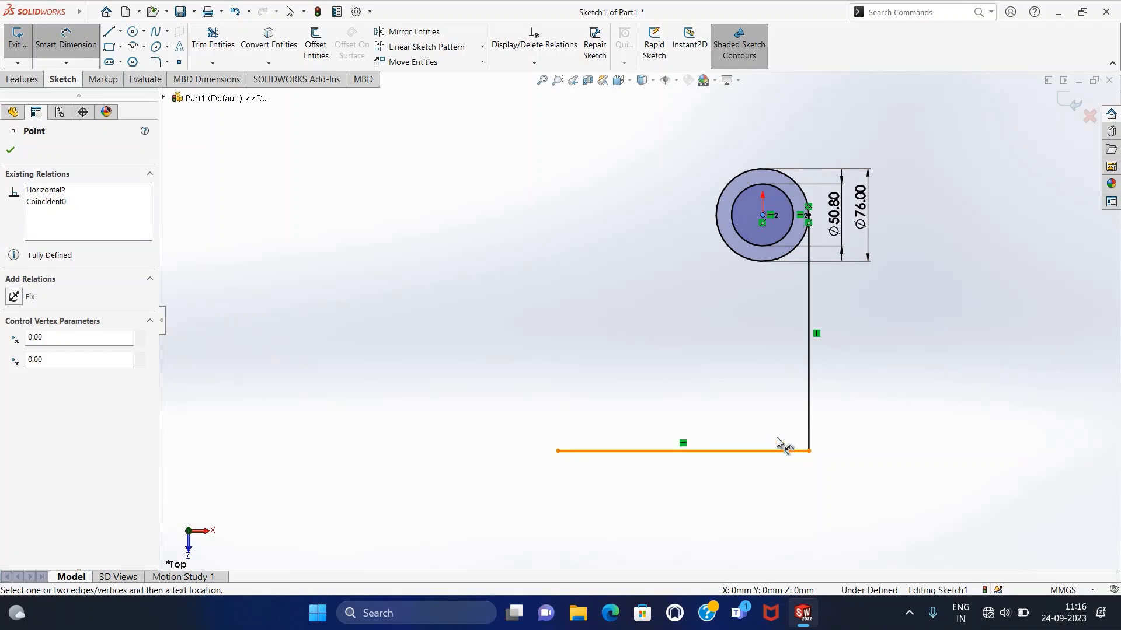
left_click(781, 450)
left_click(882, 362)
type("140")
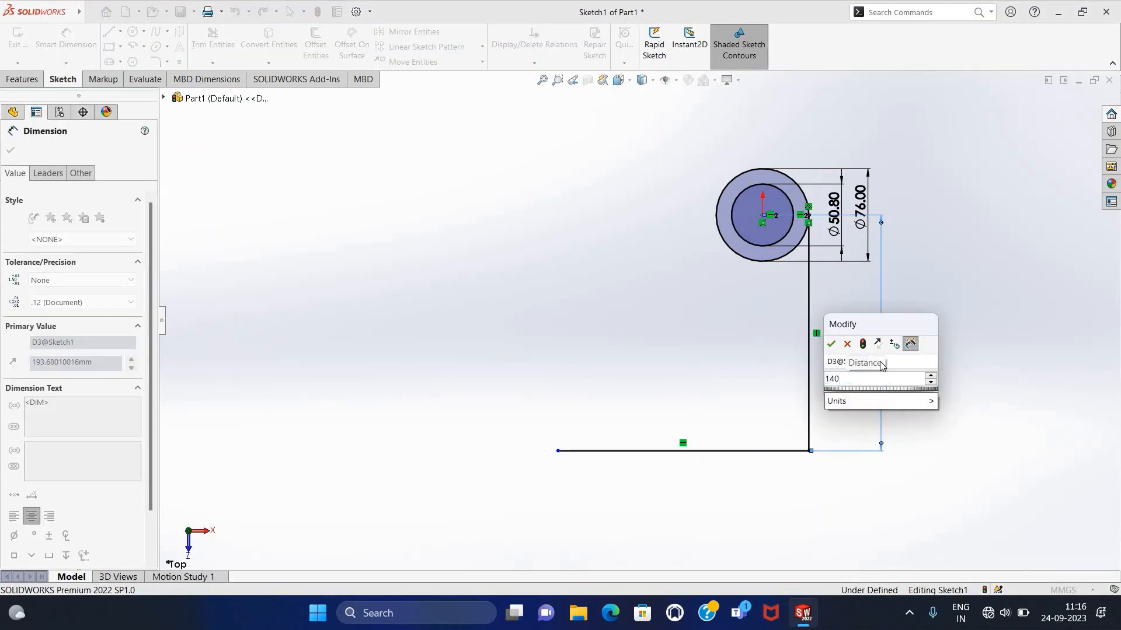
key("Return")
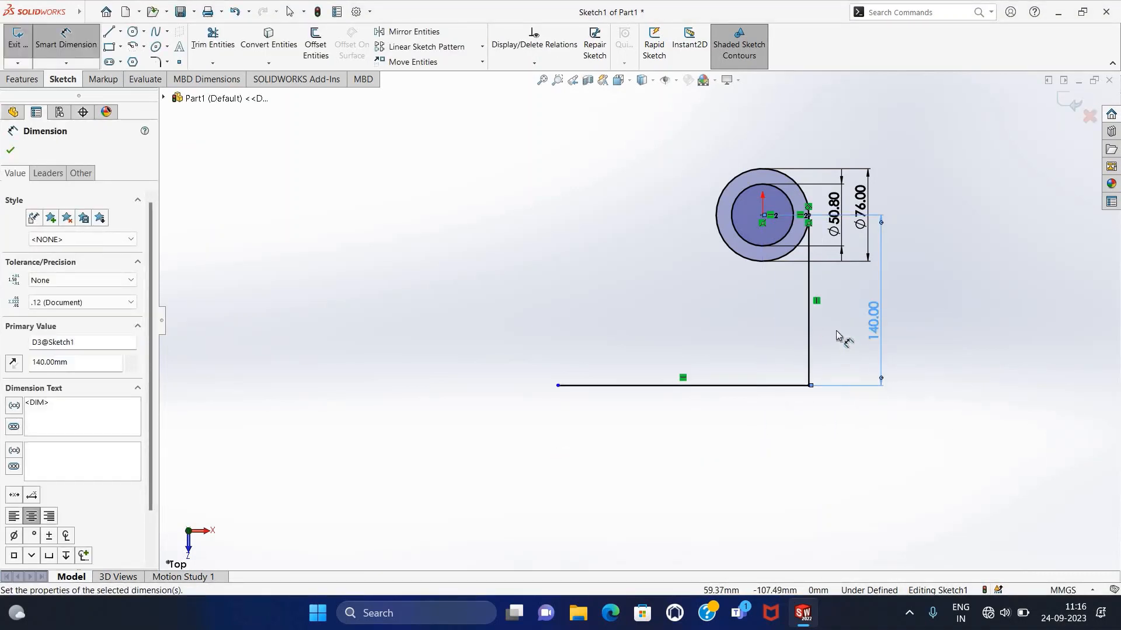
key("Escape")
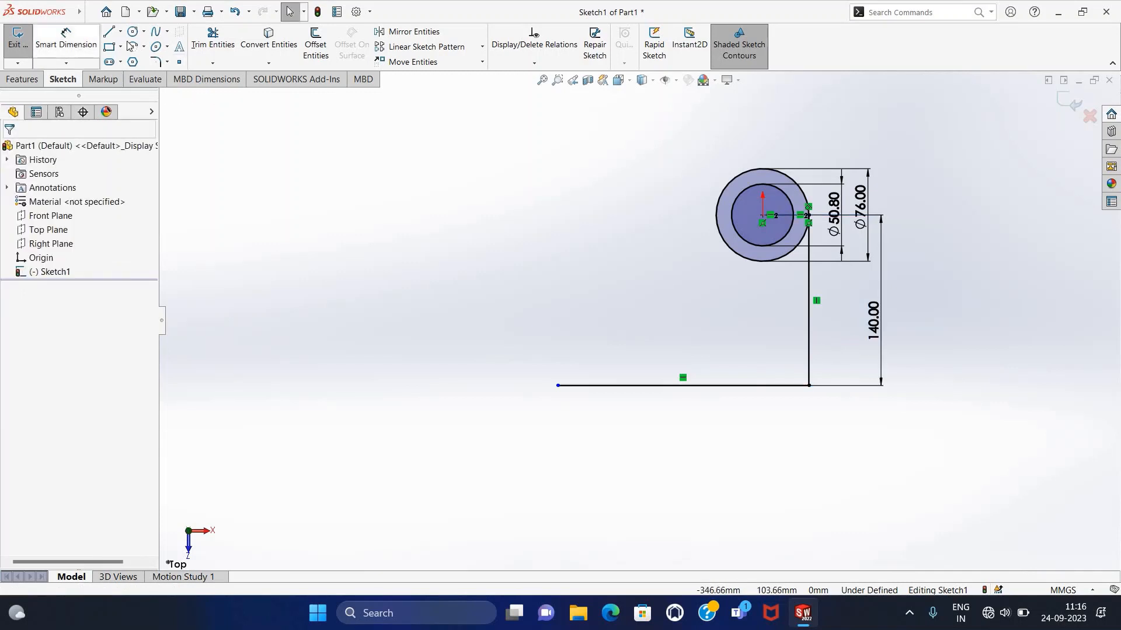
Sketch a vertical centerline about 291 mm left of the origin, beyond the free end of the horizontal line.
left_click(120, 31)
left_click(137, 59)
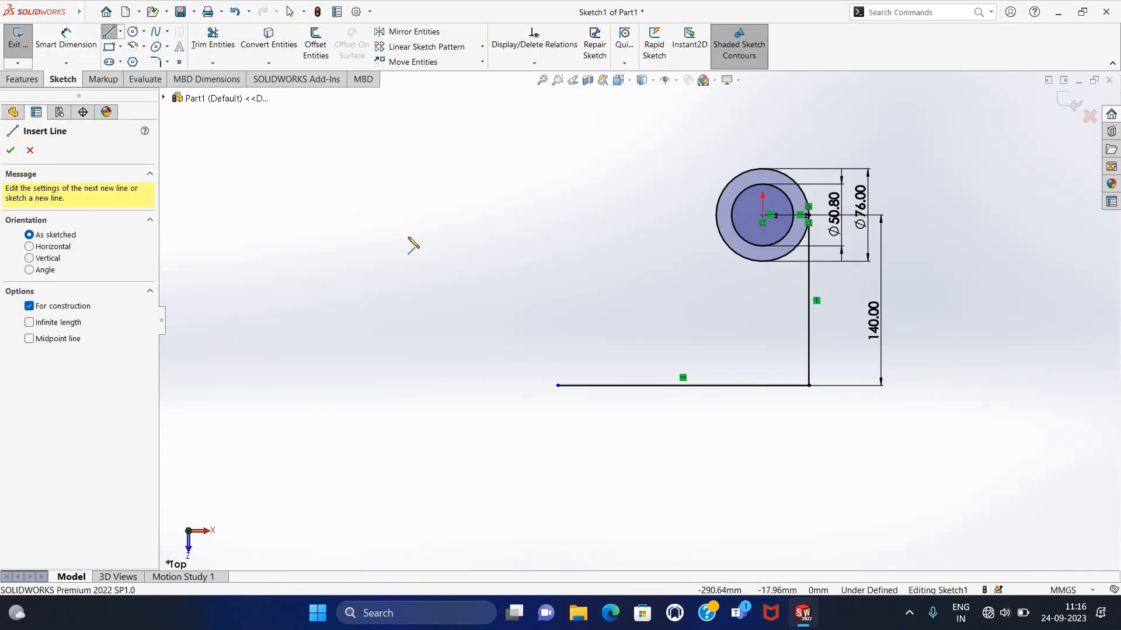
left_click(408, 234)
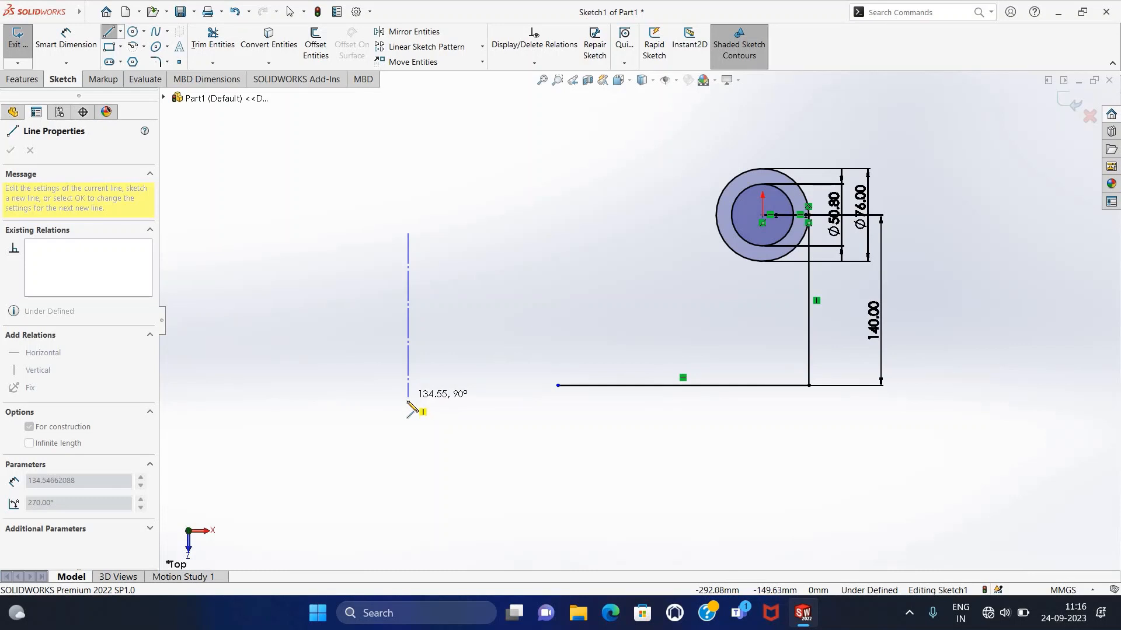
left_click(408, 404)
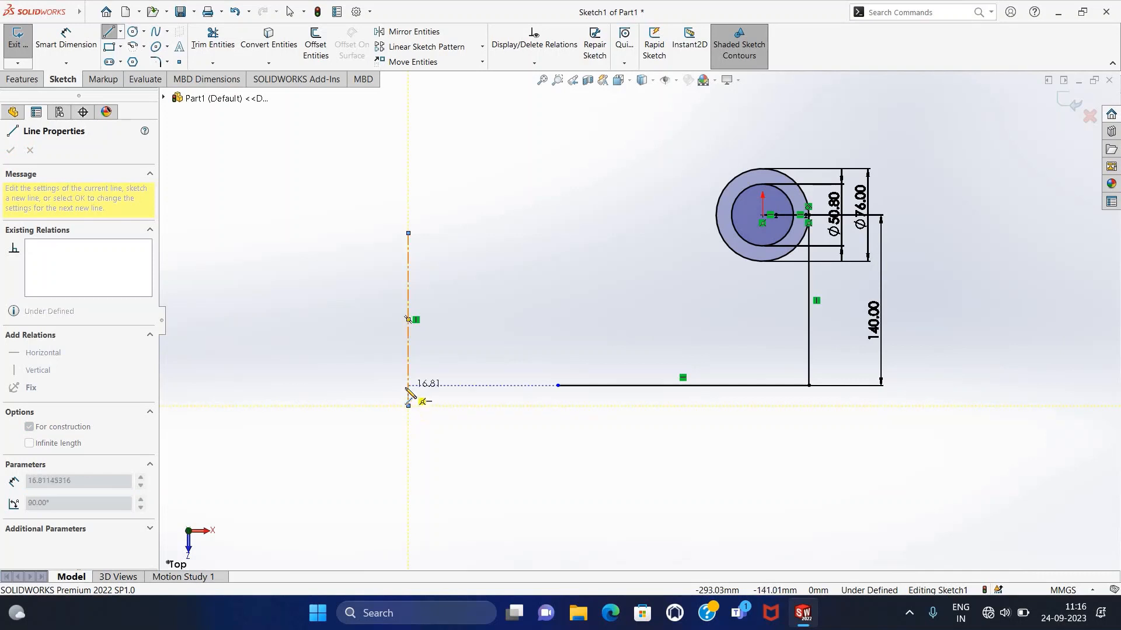
key("Escape")
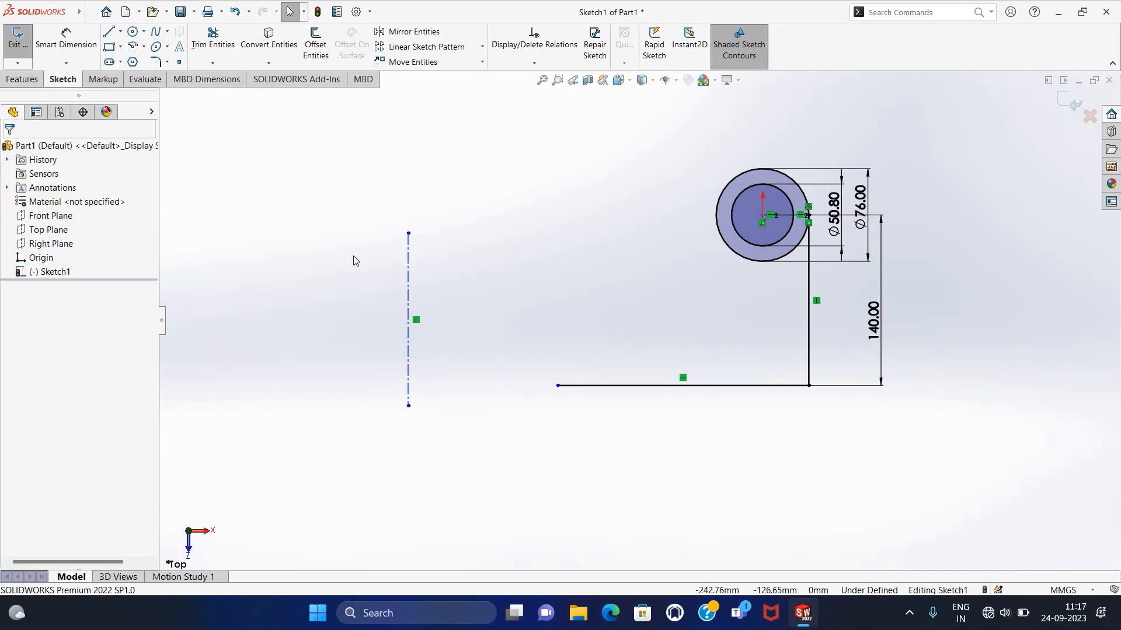
Sketch a horizontal centerline about 275 mm long crossing the vertical centerline, above the solid horizontal line.
left_click(121, 35)
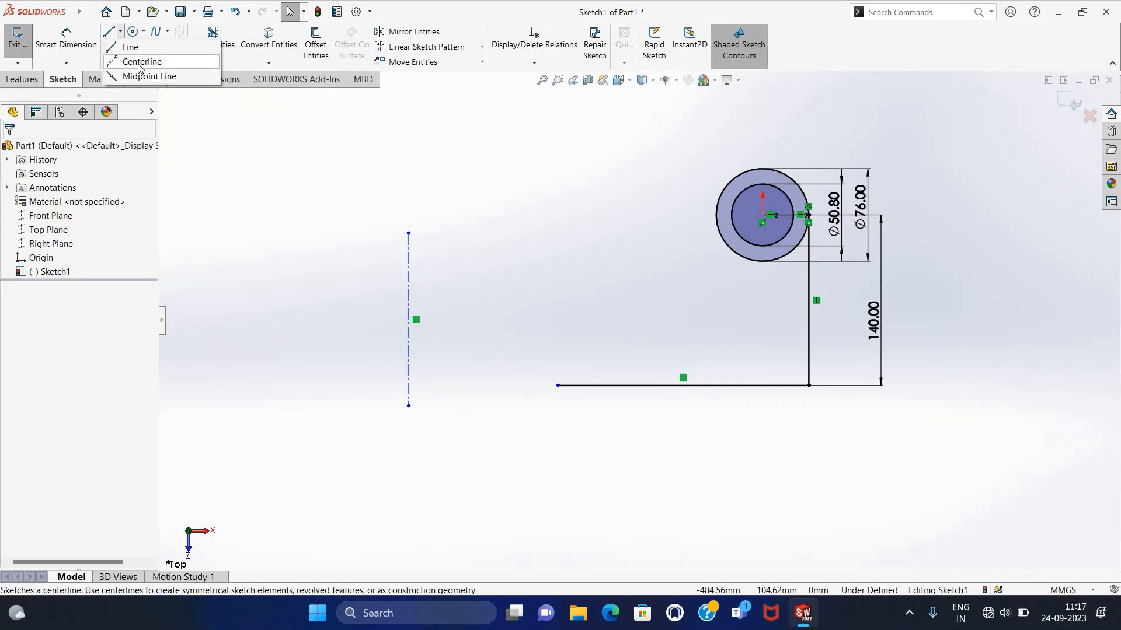
left_click(137, 92)
left_click(349, 301)
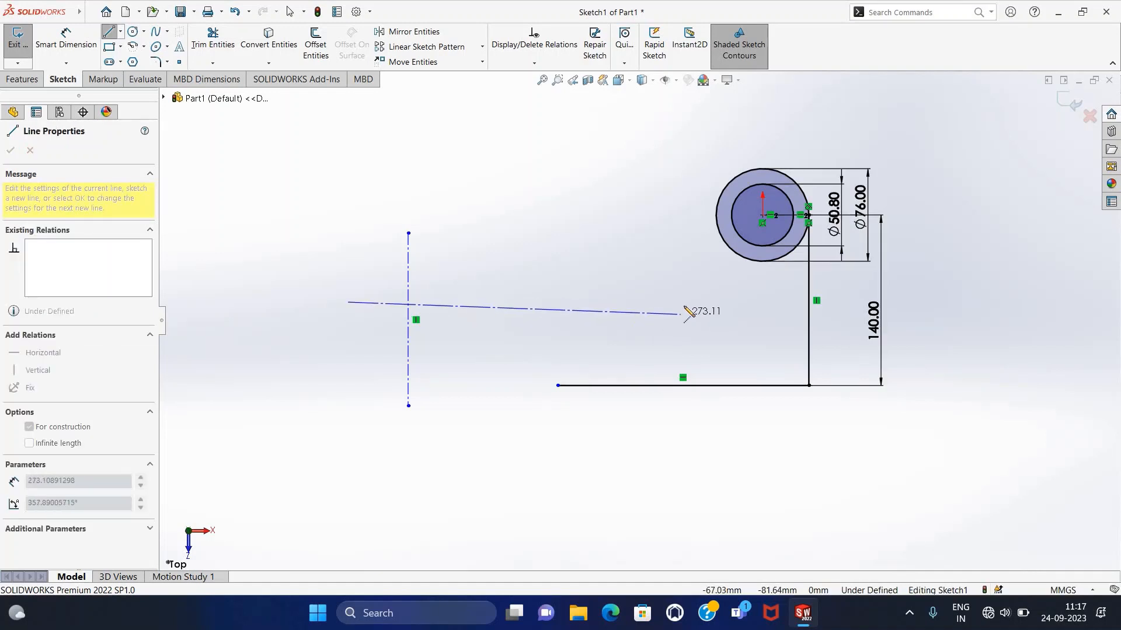
left_click(687, 302)
key("Escape")
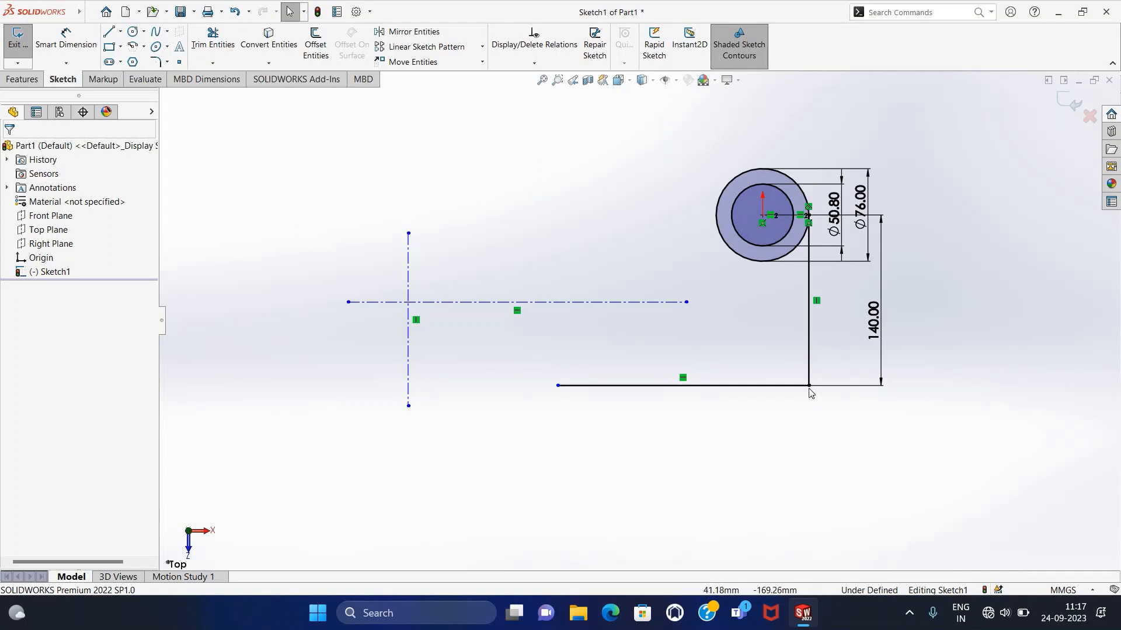
Sketch a small circle inside the corner of the two solid lines and set its diameter to 14 mm.
left_click(132, 31)
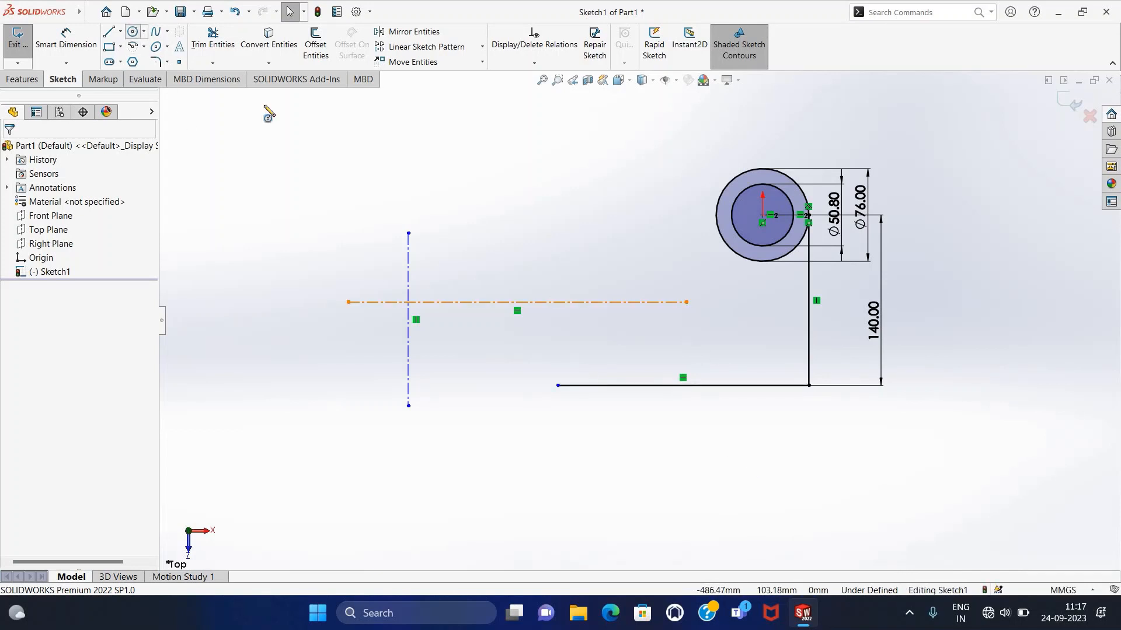
left_click(789, 368)
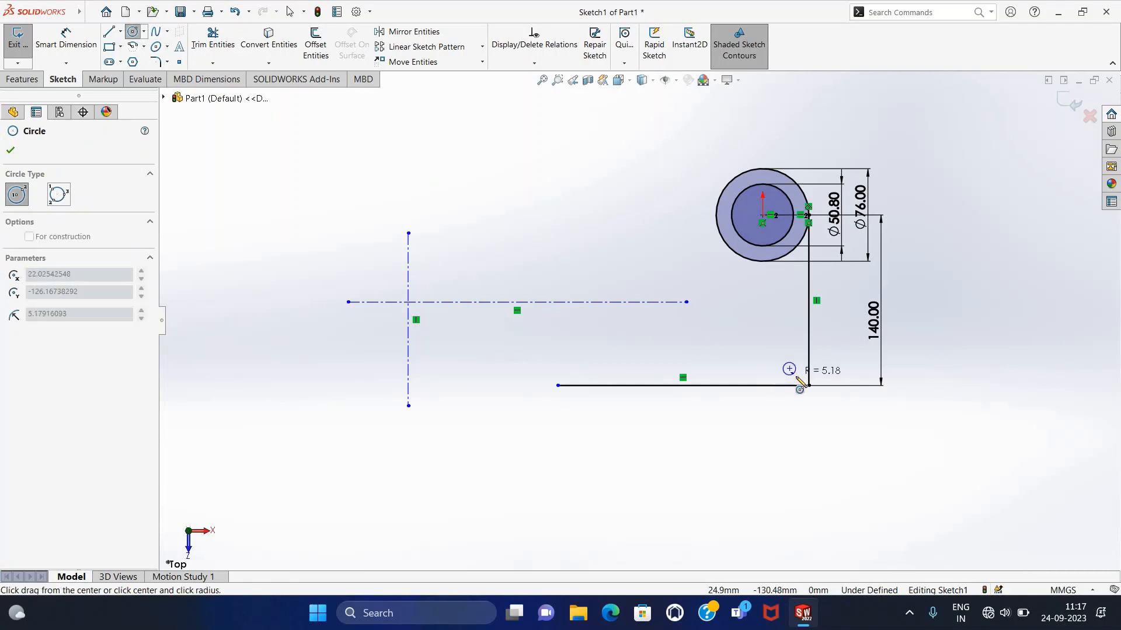
left_click(798, 376)
key("Escape")
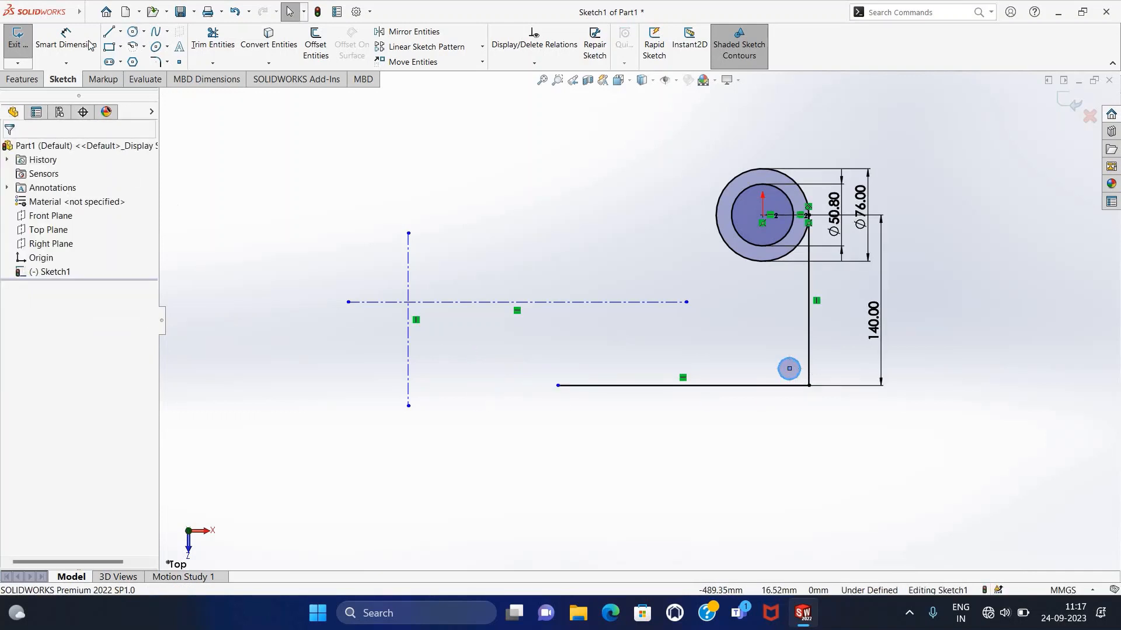
left_click(66, 37)
left_click(788, 358)
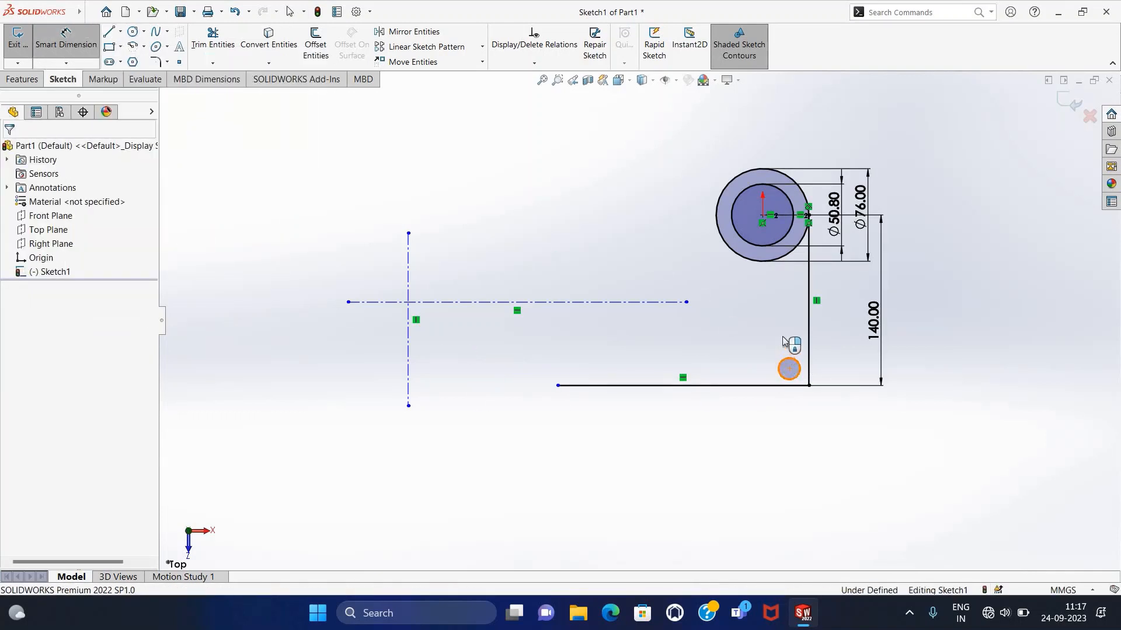
left_click(785, 328)
type("14")
key("Return")
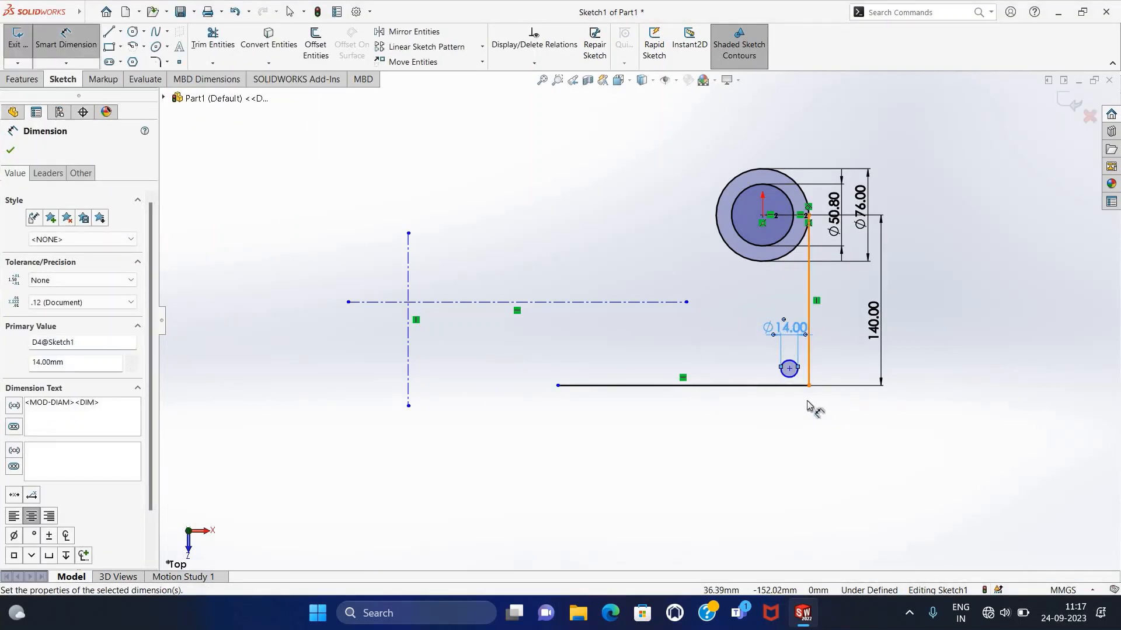
key("Escape")
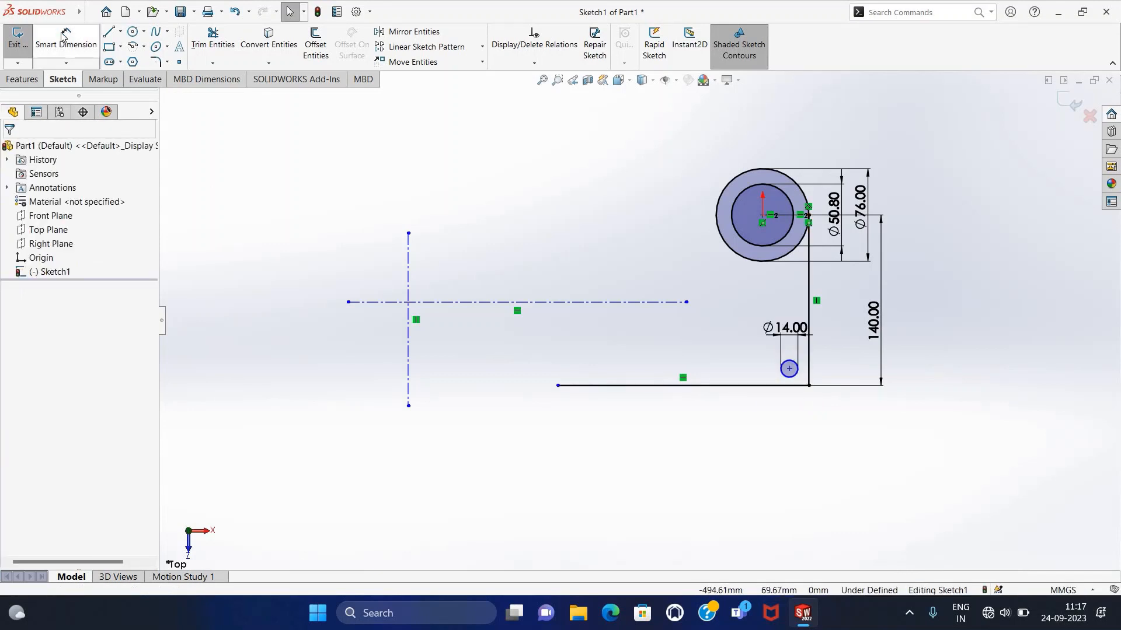
Dimension the small circle's centre 19 mm from the solid vertical line.
left_click(789, 369)
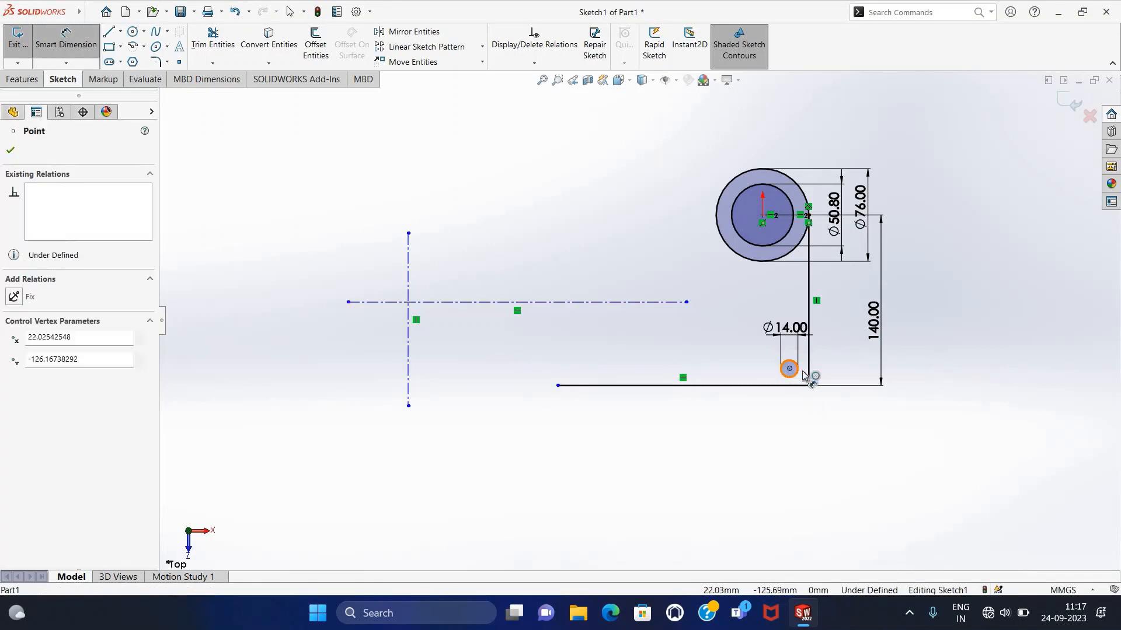
left_click(809, 374)
left_click(800, 412)
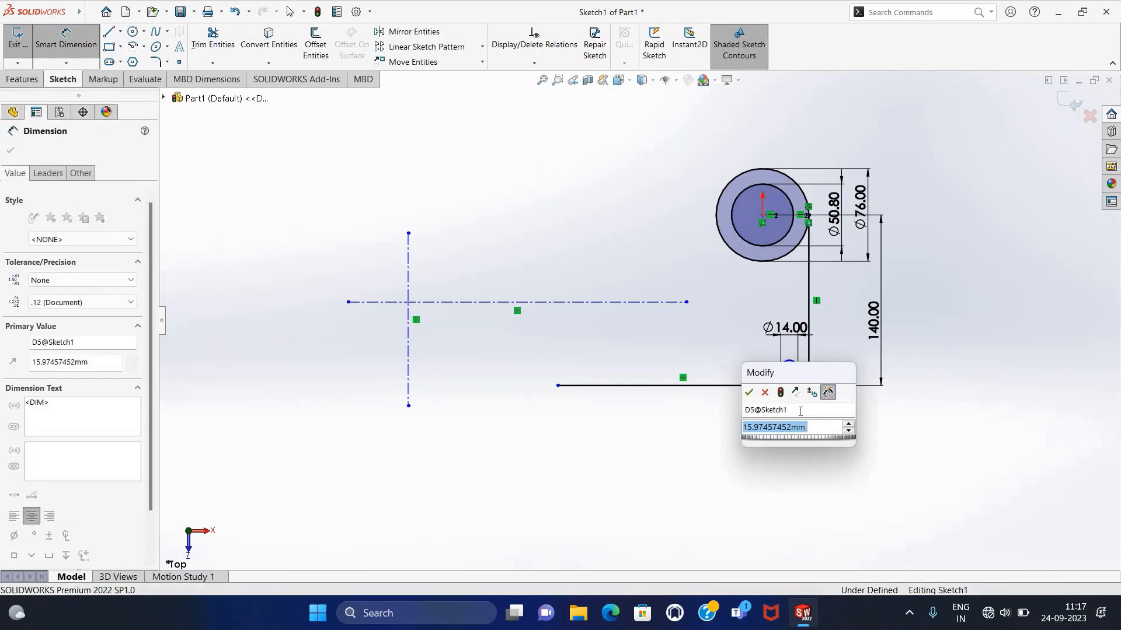
type("19")
key("Return")
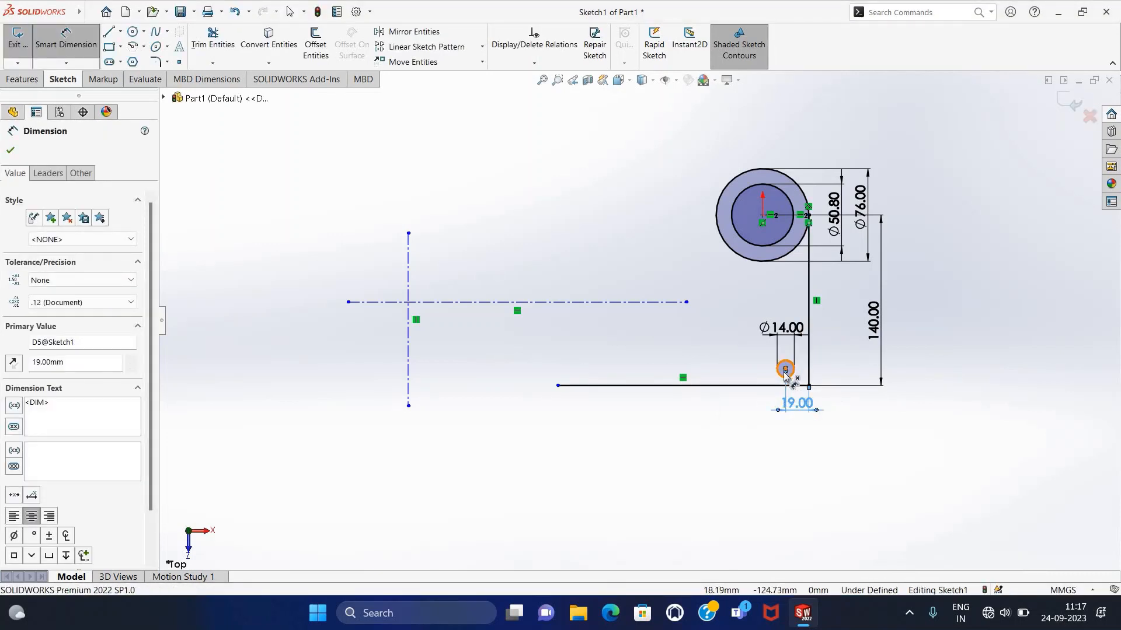
Dimension the small circle's centre 19 mm above the solid horizontal line.
left_click(786, 369)
left_click(789, 386)
left_click(838, 380)
type("19")
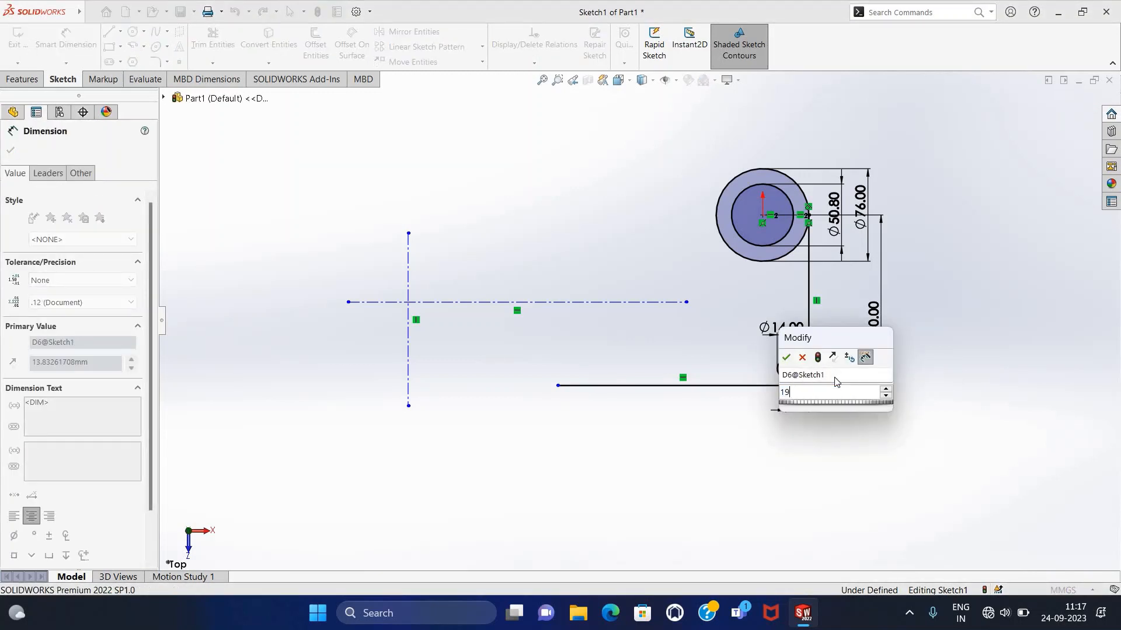
key("Return")
key("Escape")
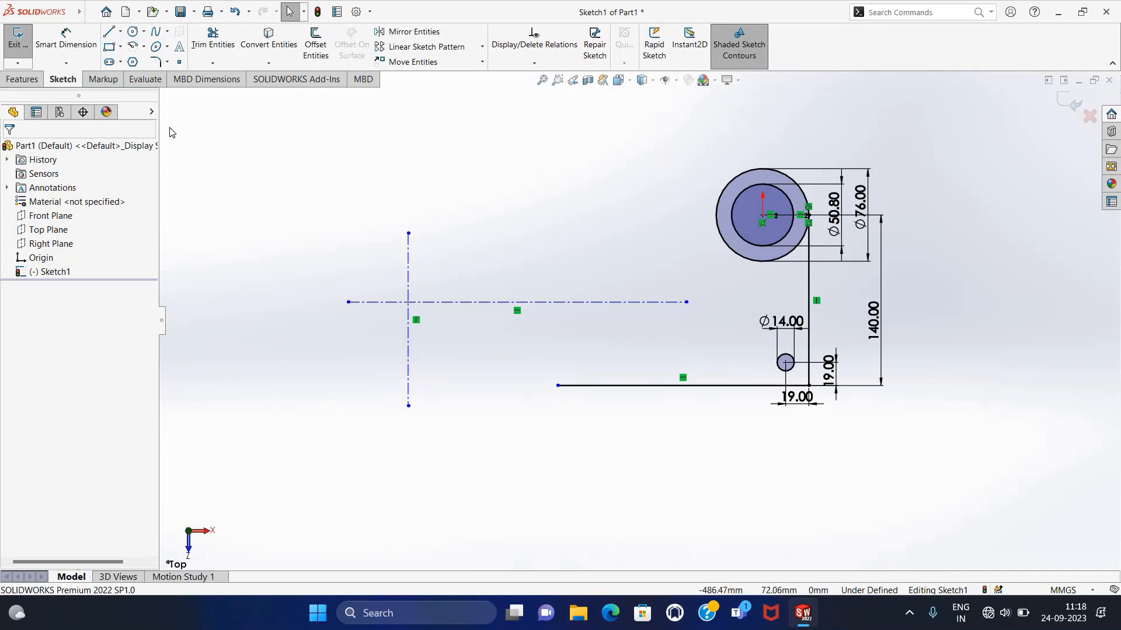
Round the corner between the solid vertical and horizontal lines with a 19 mm sketch fillet.
left_click(167, 62)
left_click(175, 76)
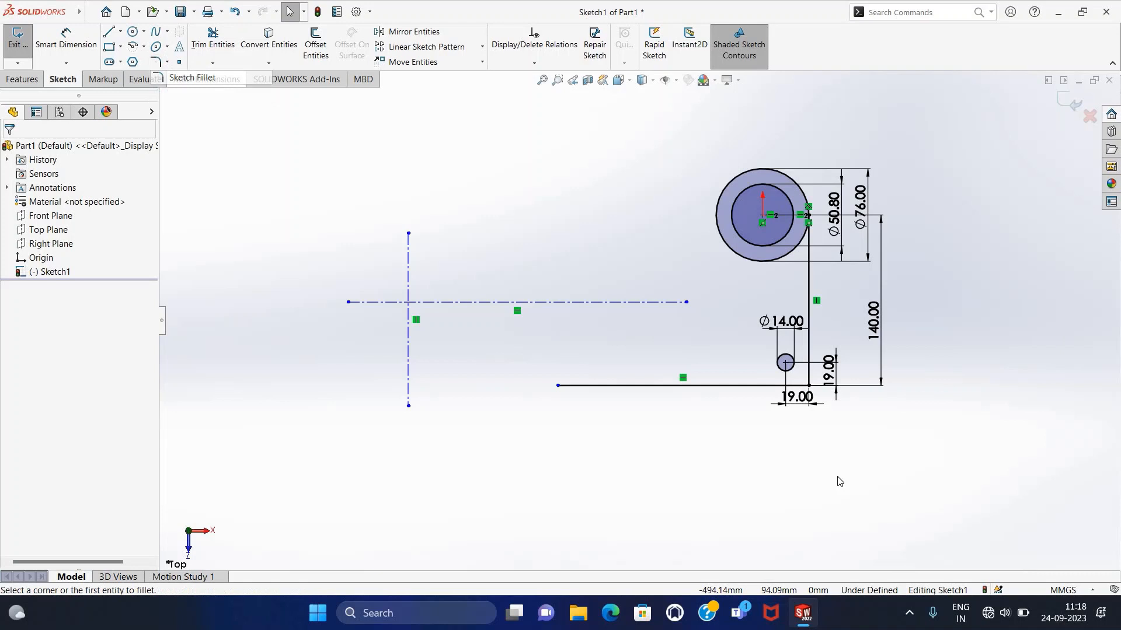
left_click(806, 384)
left_click(808, 377)
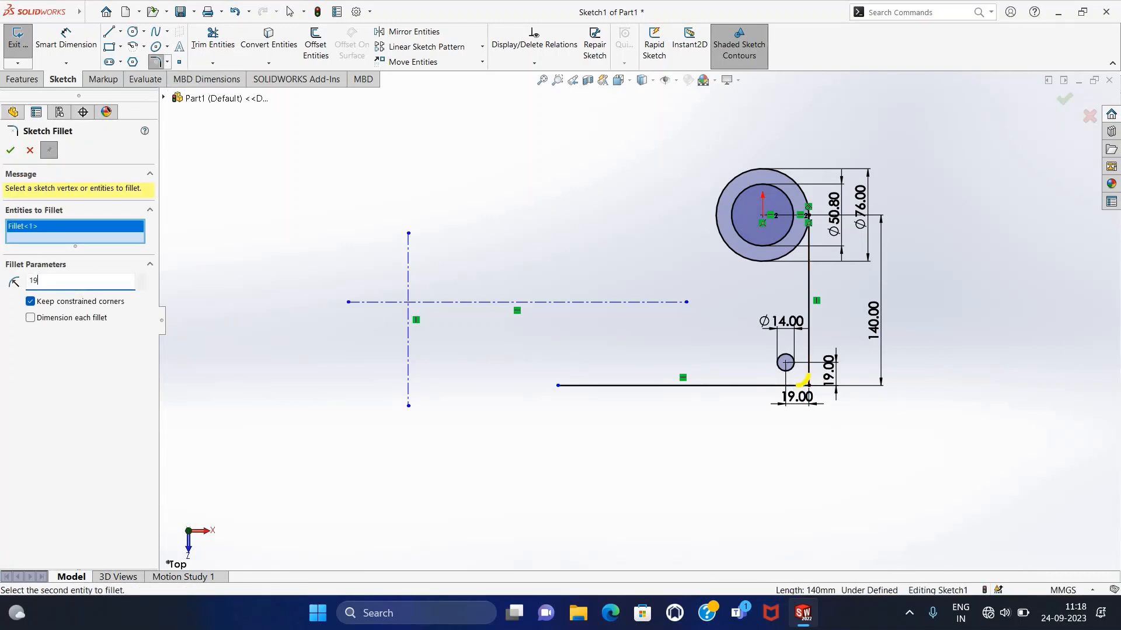
left_click(11, 150)
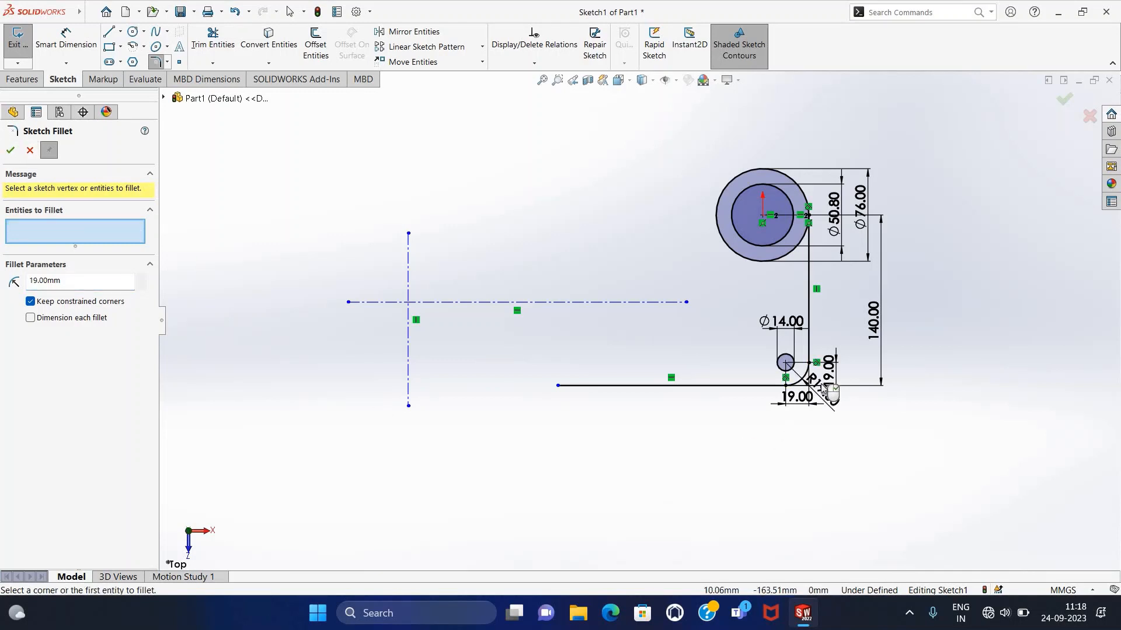
scroll(825, 395, "down", 6)
scroll(825, 314, "up", 6)
left_click(541, 80)
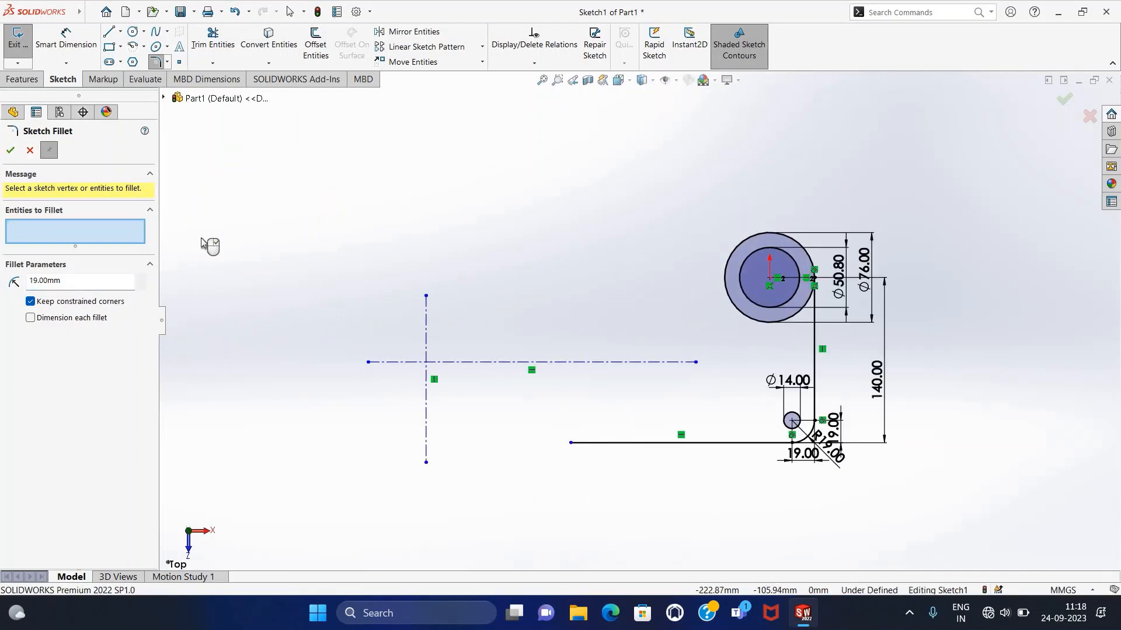
left_click(10, 150)
Dimension the horizontal distance between the small circle's centre and the vertical centerline as 241 mm.
left_click(65, 42)
left_click(792, 421)
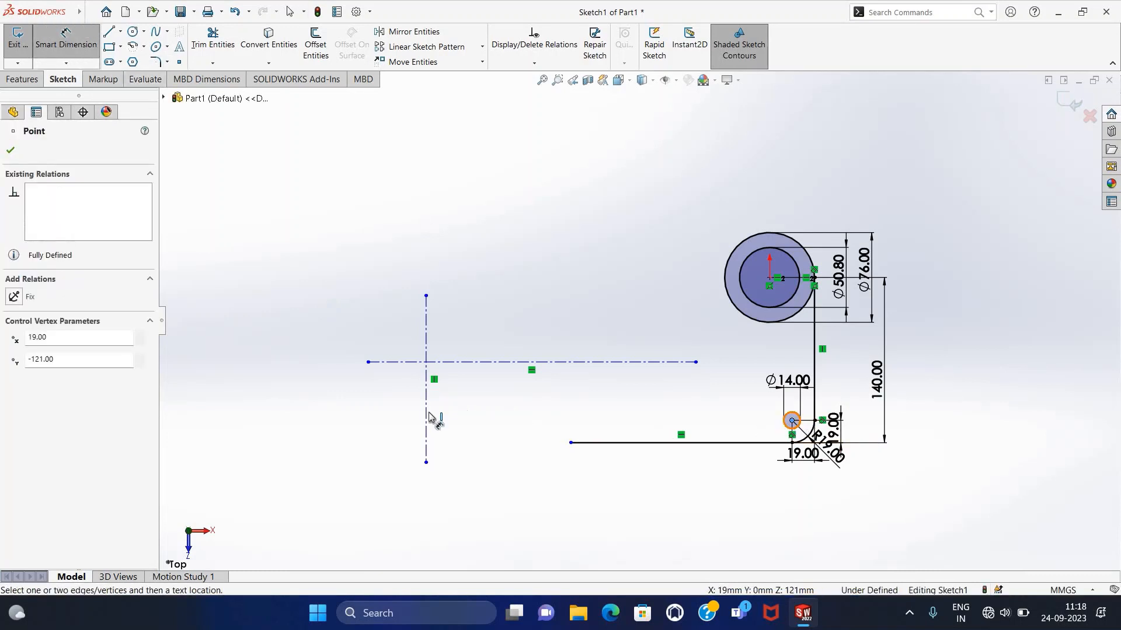
left_click(427, 420)
left_click(613, 522)
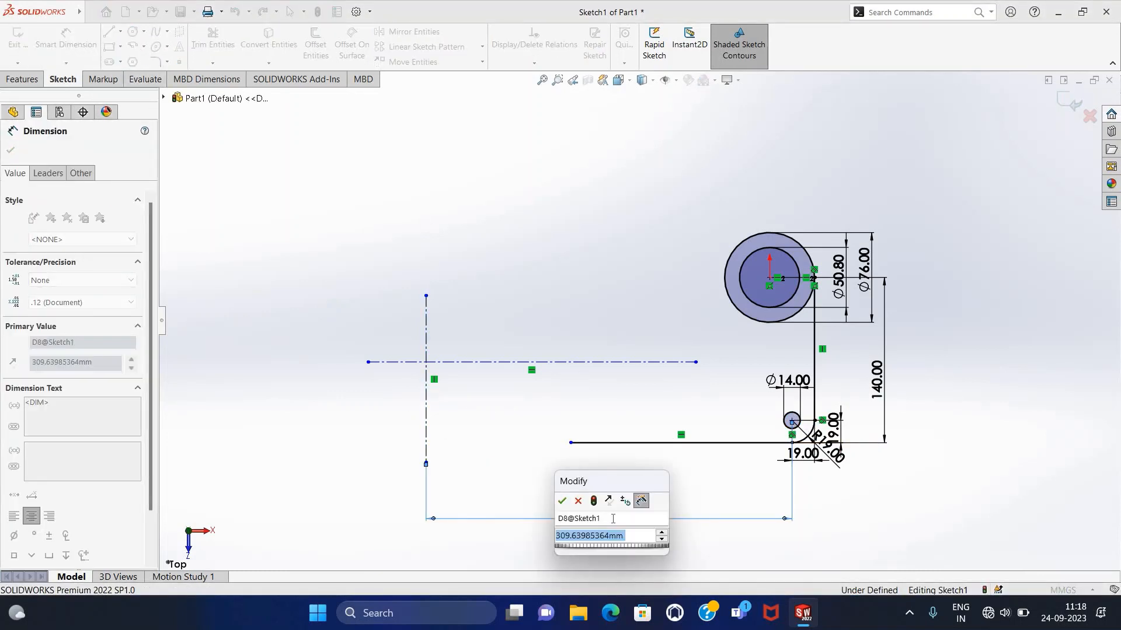
type("241")
key("Return")
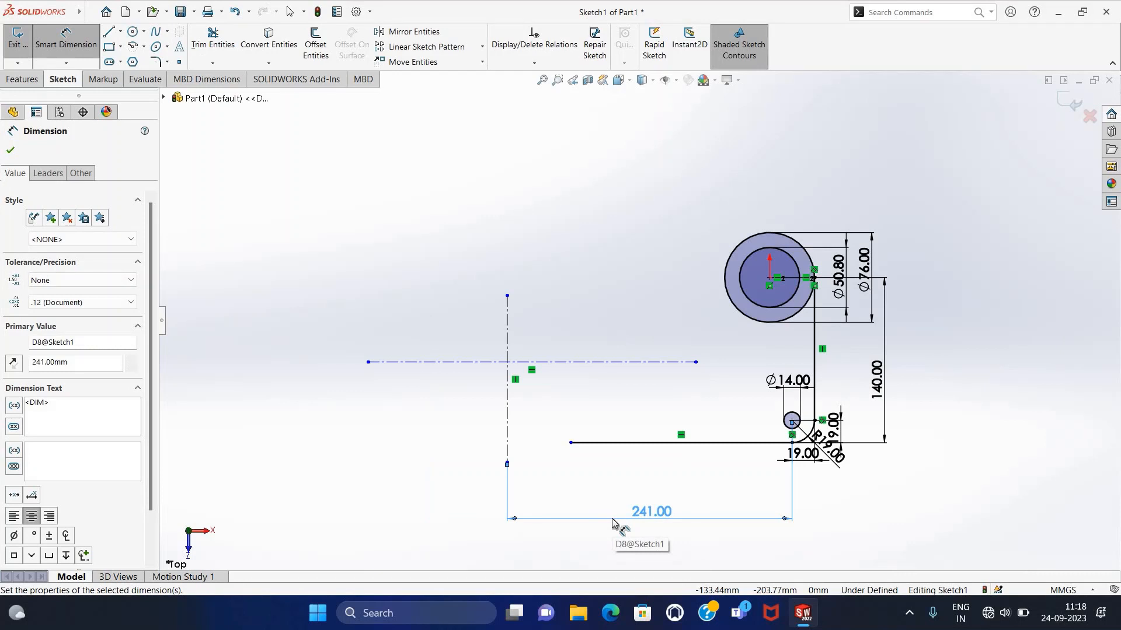
Dimension the horizontal distance from the vertical centerline to the free end of the solid horizontal line as 108 mm.
left_click(508, 440)
left_click(571, 443)
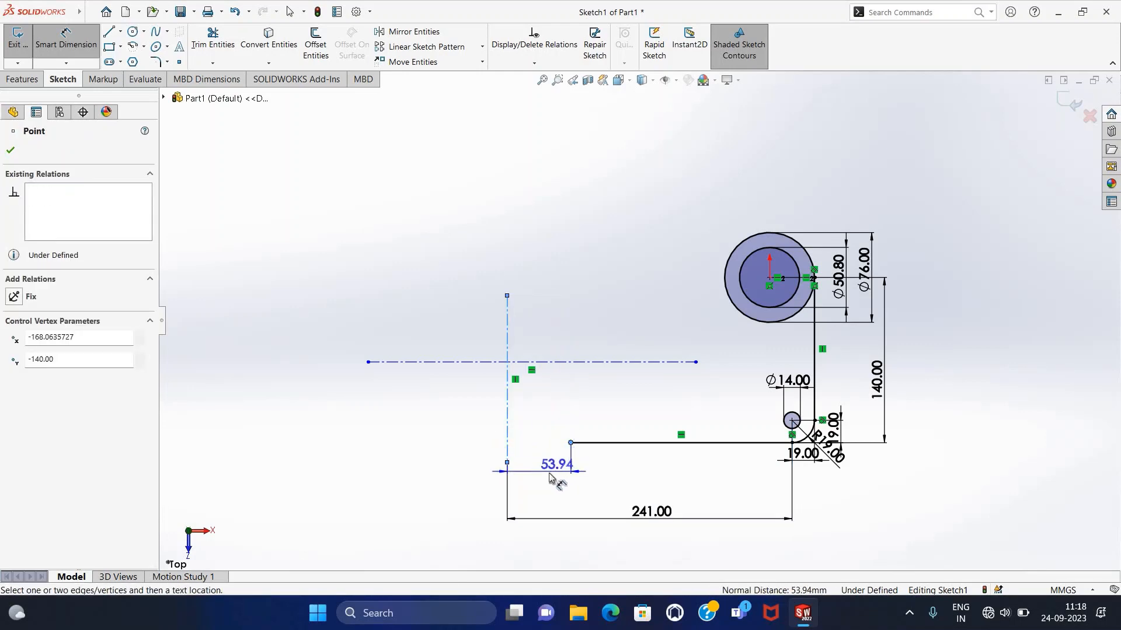
left_click(548, 474)
type("108")
key("Return")
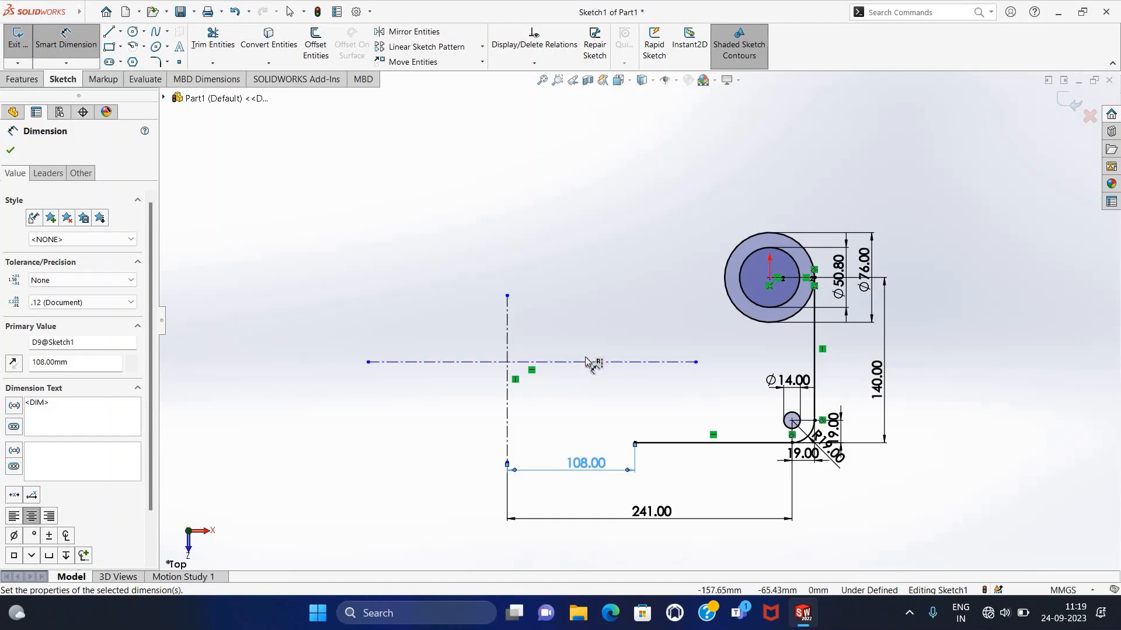
key("Escape")
Sketch a short vertical centerline about 47 mm long across the horizontal centerline near its end closest to the concentric circles.
left_click(121, 31)
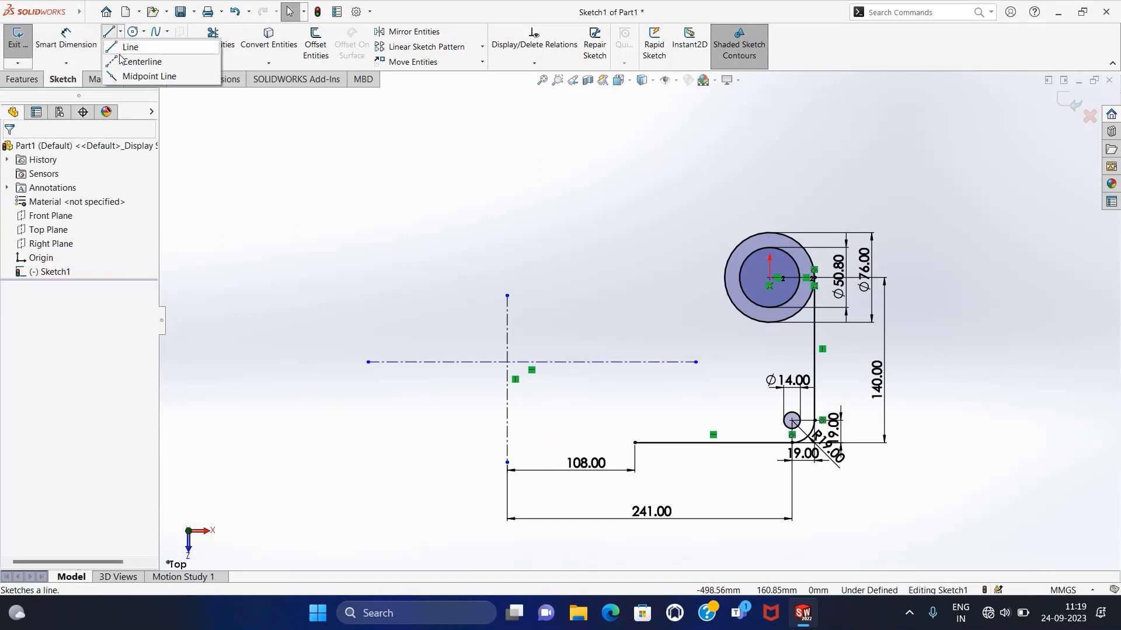
left_click(136, 60)
left_click(687, 336)
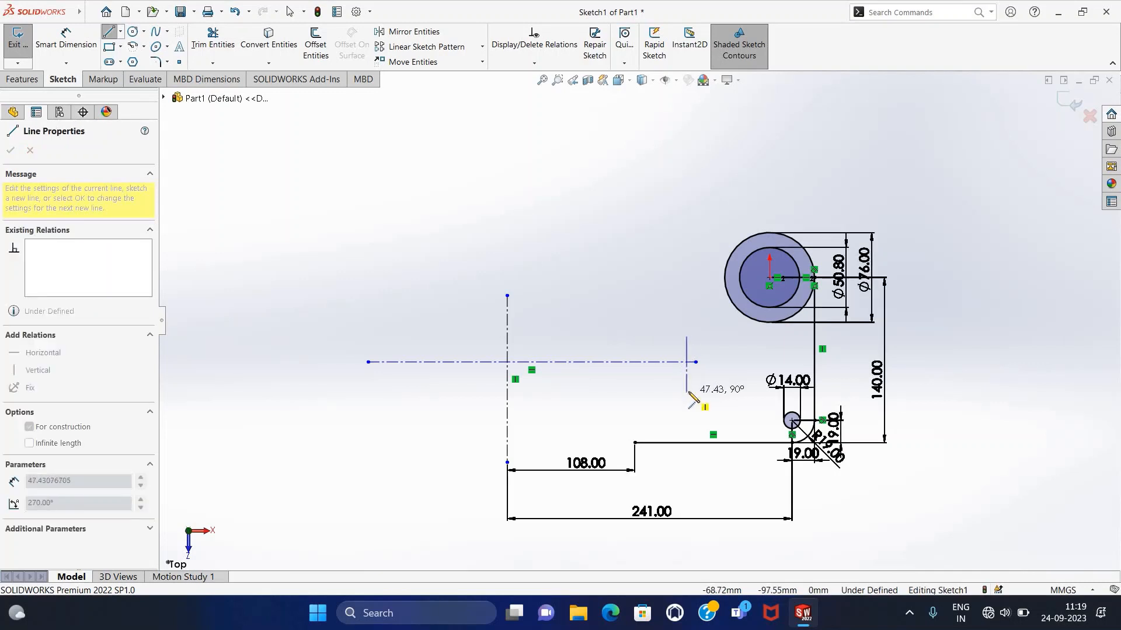
left_click(687, 391)
key("Escape")
Dimension the short vertical centerline 70 mm horizontally from the free end of the solid horizontal line.
left_click(72, 43)
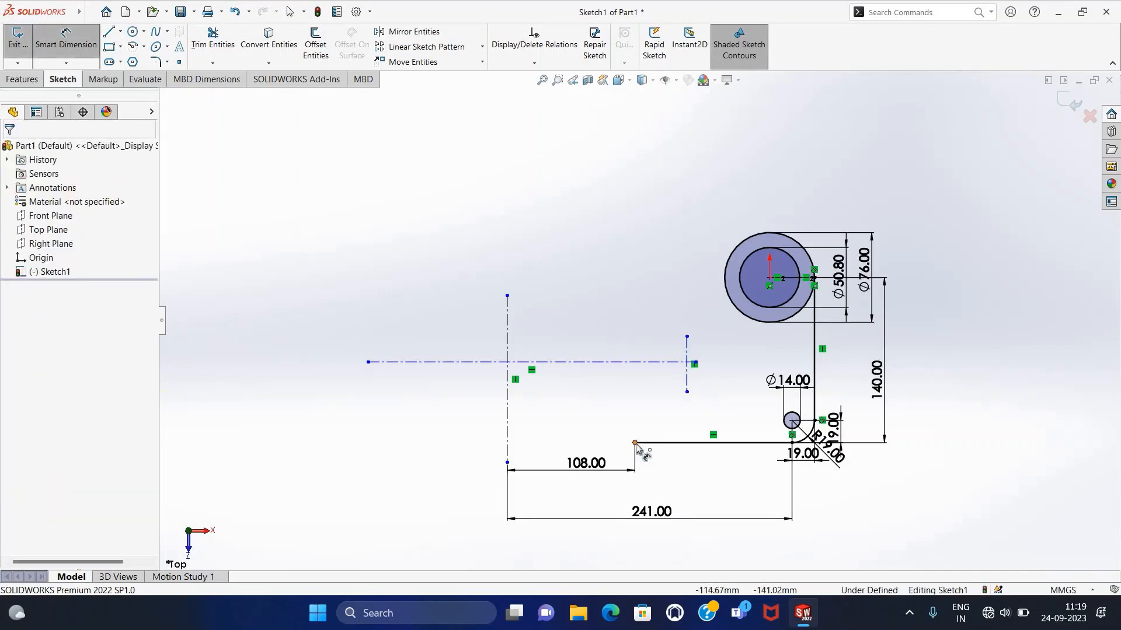
left_click(635, 444)
left_click(687, 377)
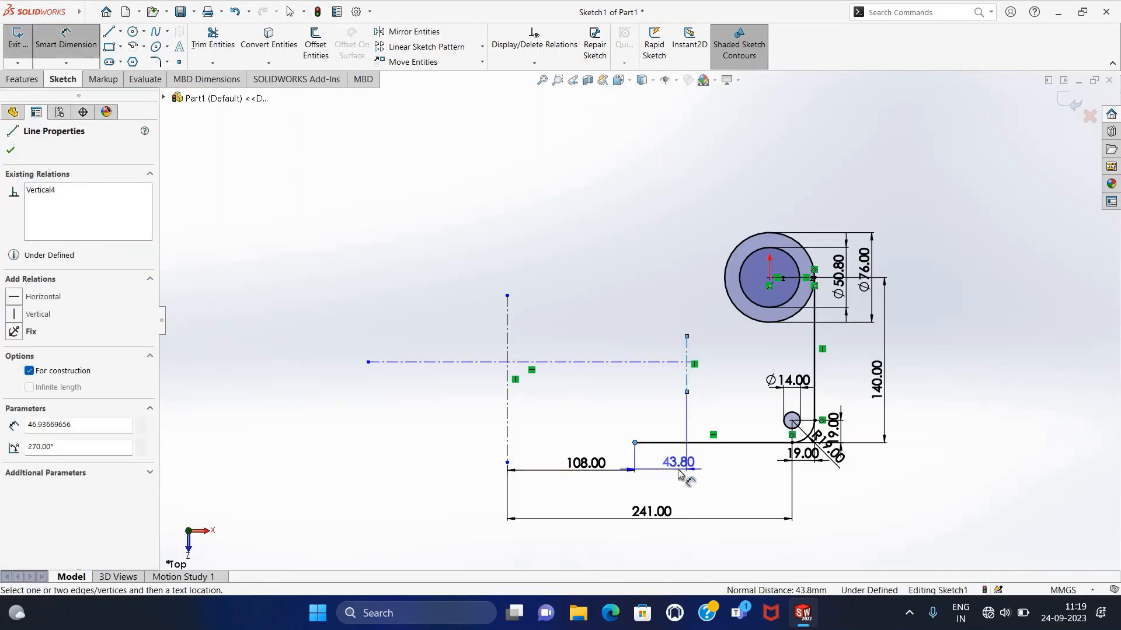
left_click(678, 474)
type("70")
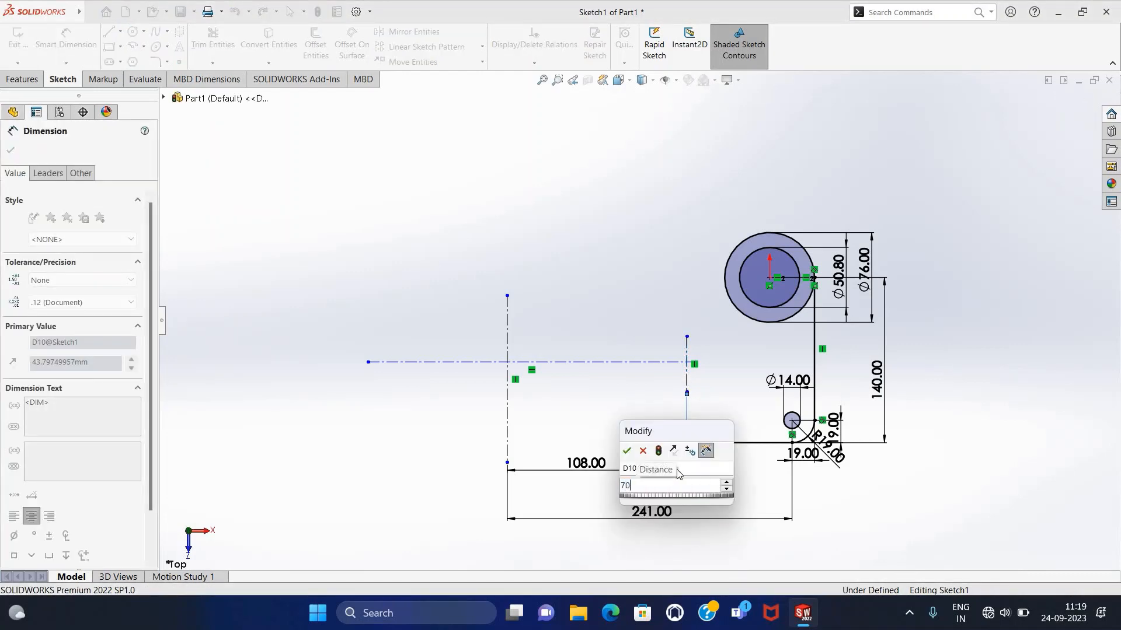
key("Return")
key("Escape")
Adjust both ends of the horizontal centerline, extending it past the short vertical centerline and shortening it beyond the long one.
left_click_drag(695, 362, 737, 364)
left_click(640, 423)
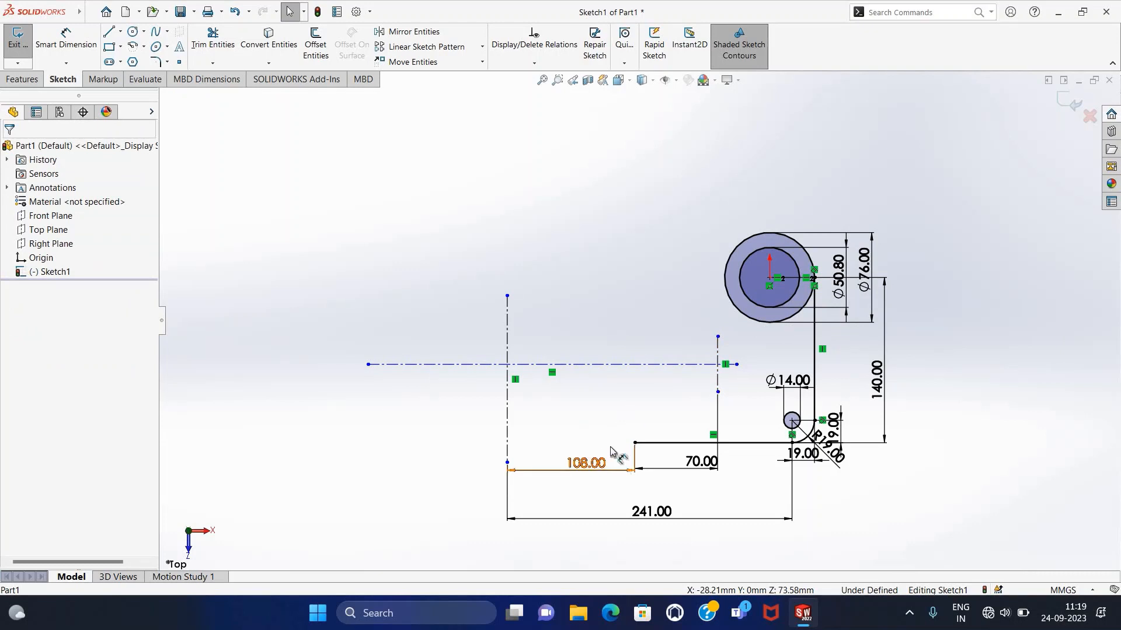
left_click_drag(368, 364, 441, 364)
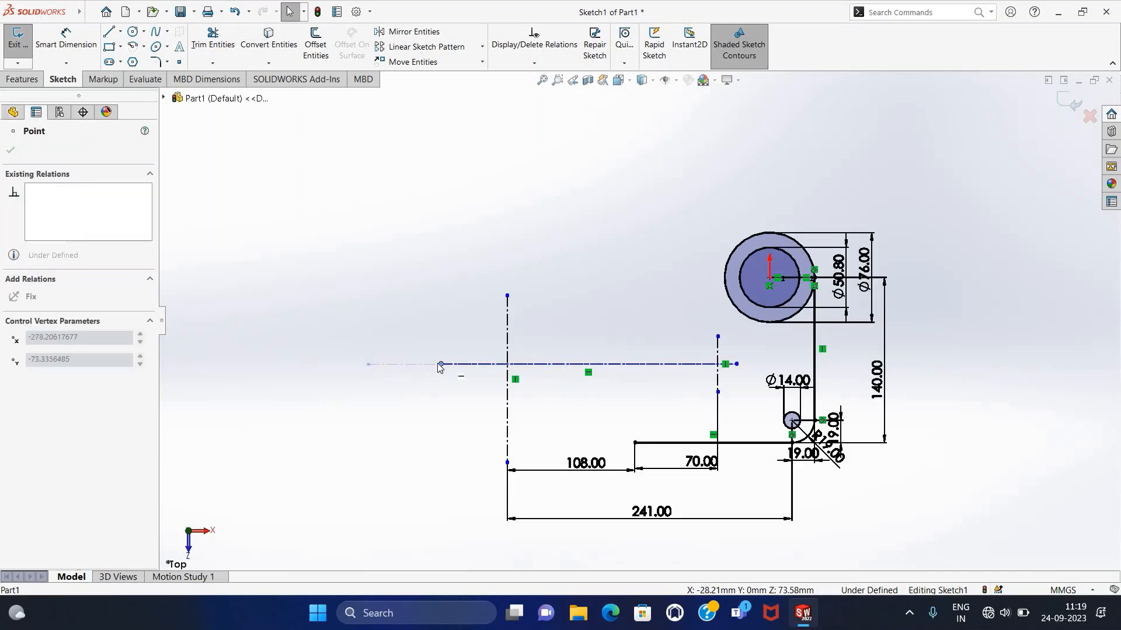
Sketch a second horizontal centerline about 182 mm long, level with the centre of the 14 mm circle.
left_click(121, 31)
left_click(124, 62)
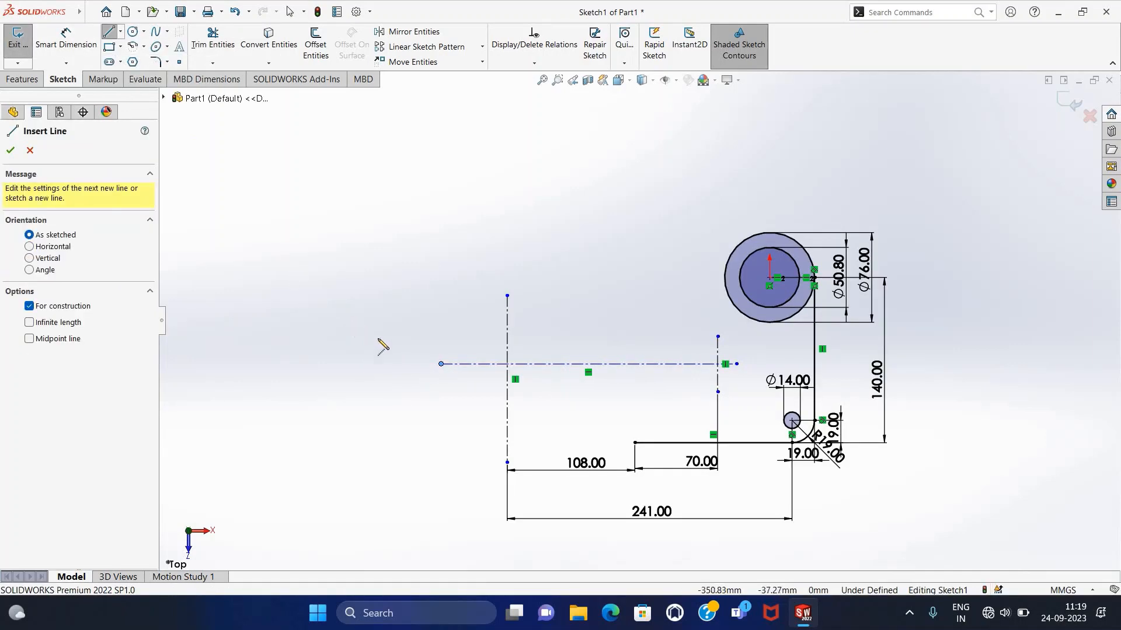
left_click(528, 420)
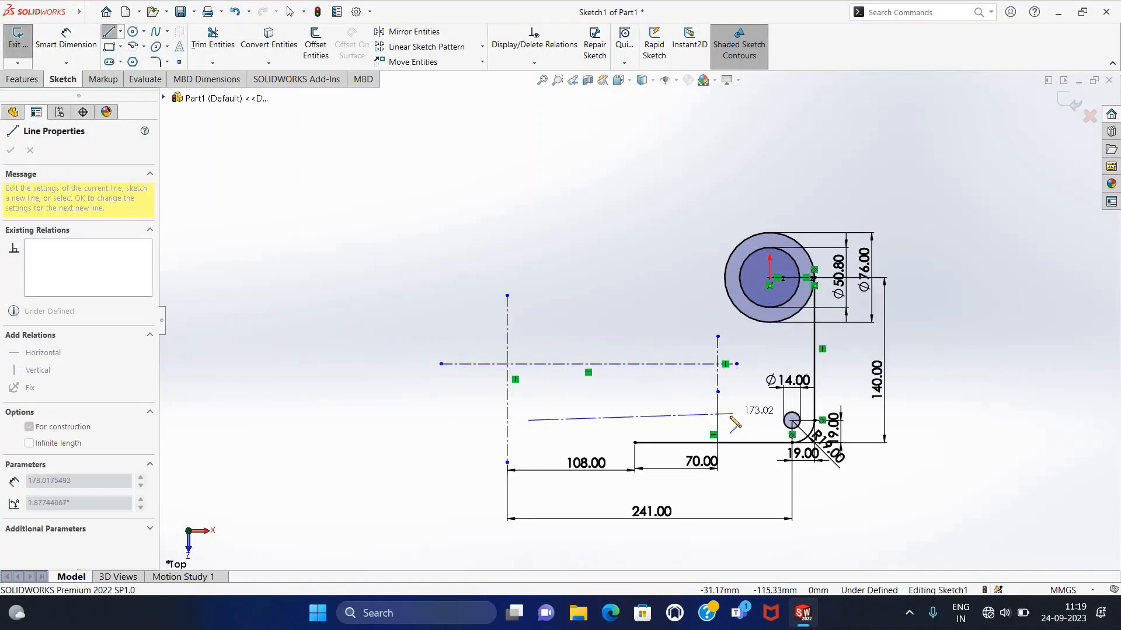
left_click(744, 420)
key("Escape")
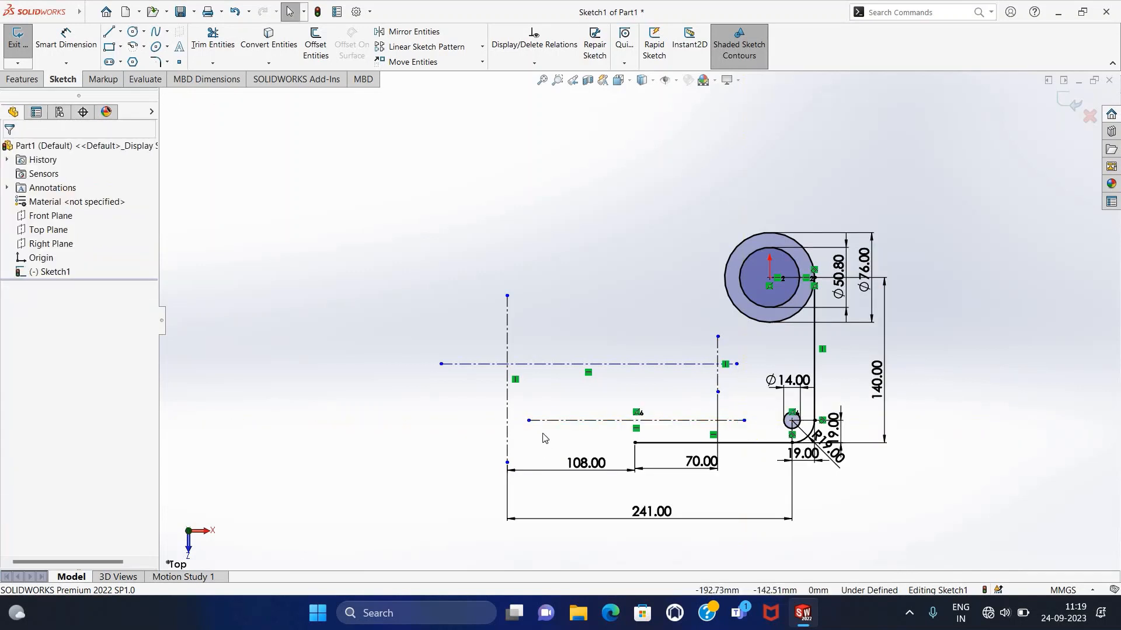
Dimension the vertical distance between the two horizontal centerlines as 41 mm.
left_click(65, 38)
left_click(527, 364)
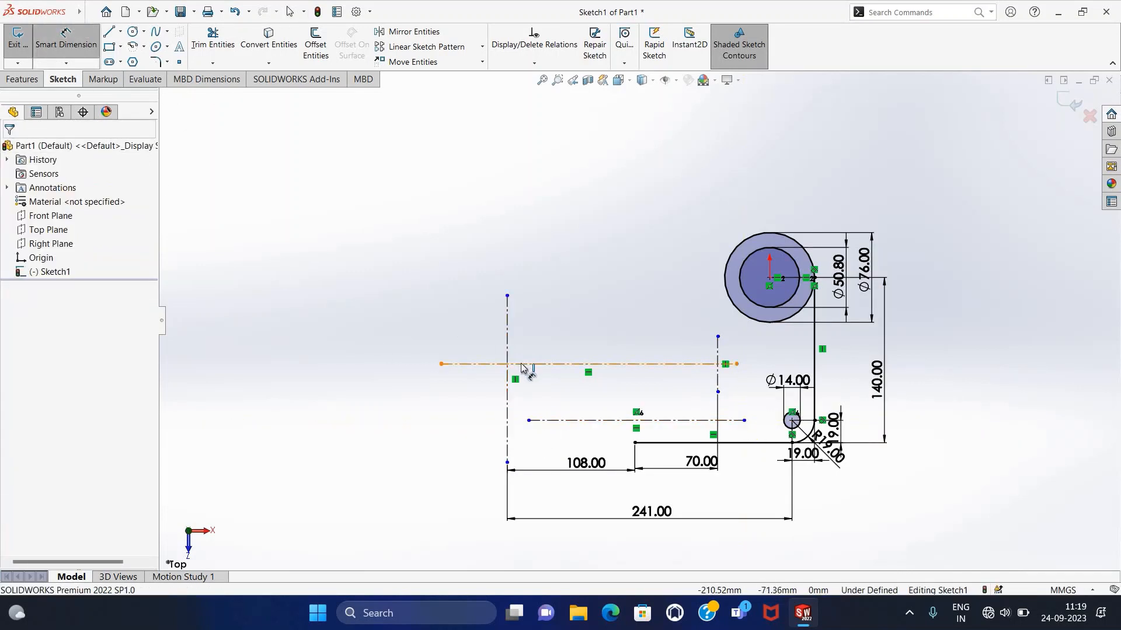
left_click(545, 420)
left_click(409, 399)
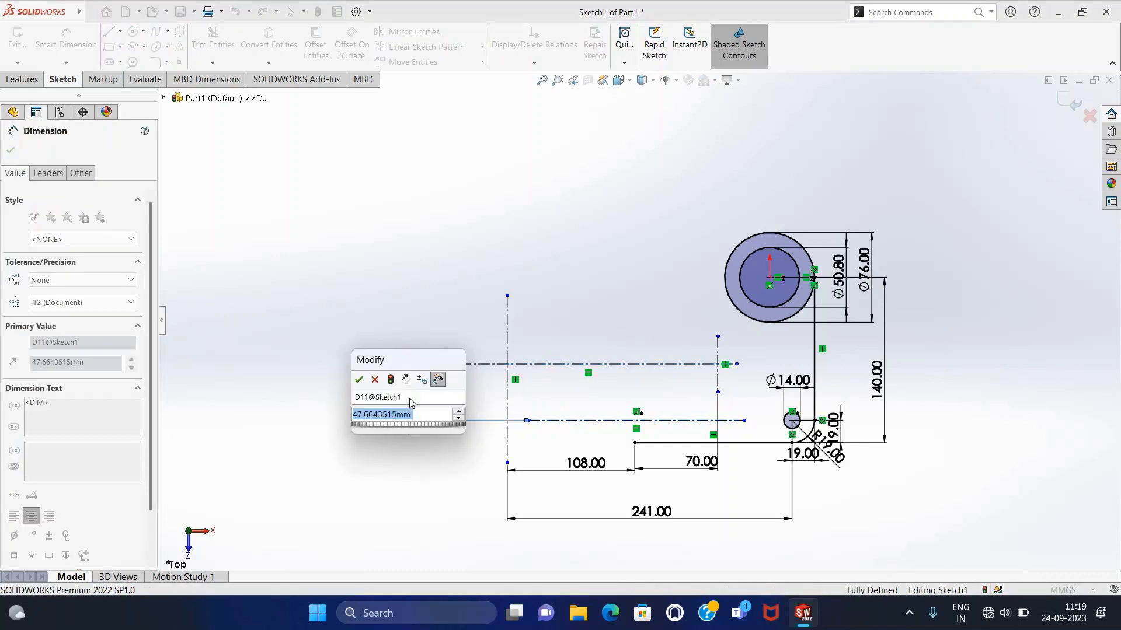
type("41")
key("Return")
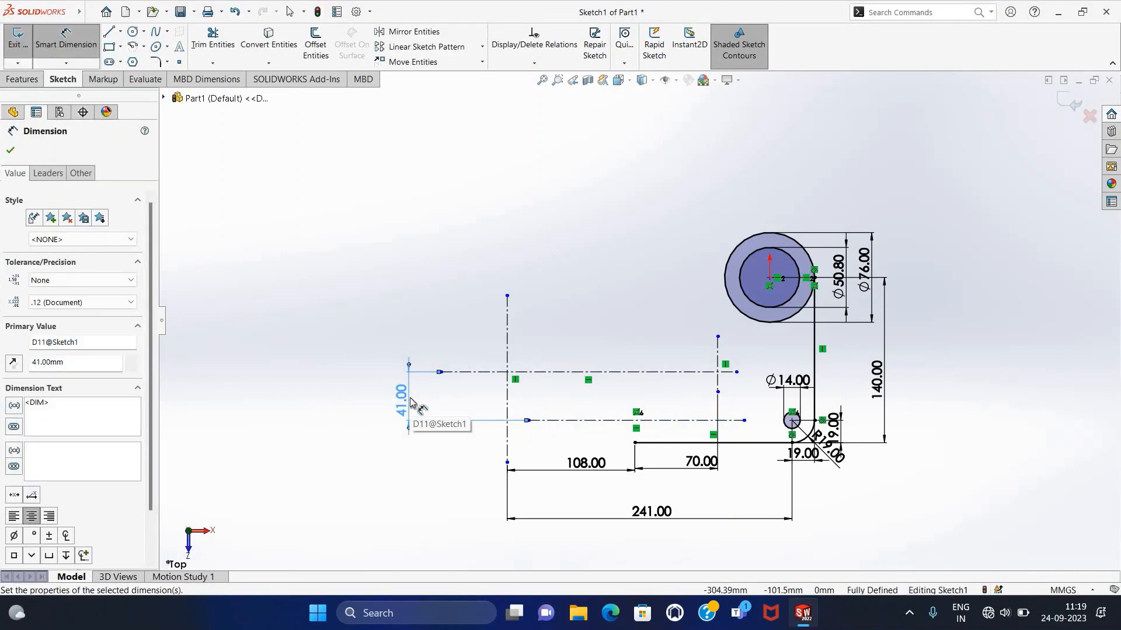
Add a driven dimension between the lower horizontal centerline and the solid horizontal line.
left_click(670, 421)
left_click(671, 443)
left_click(455, 435)
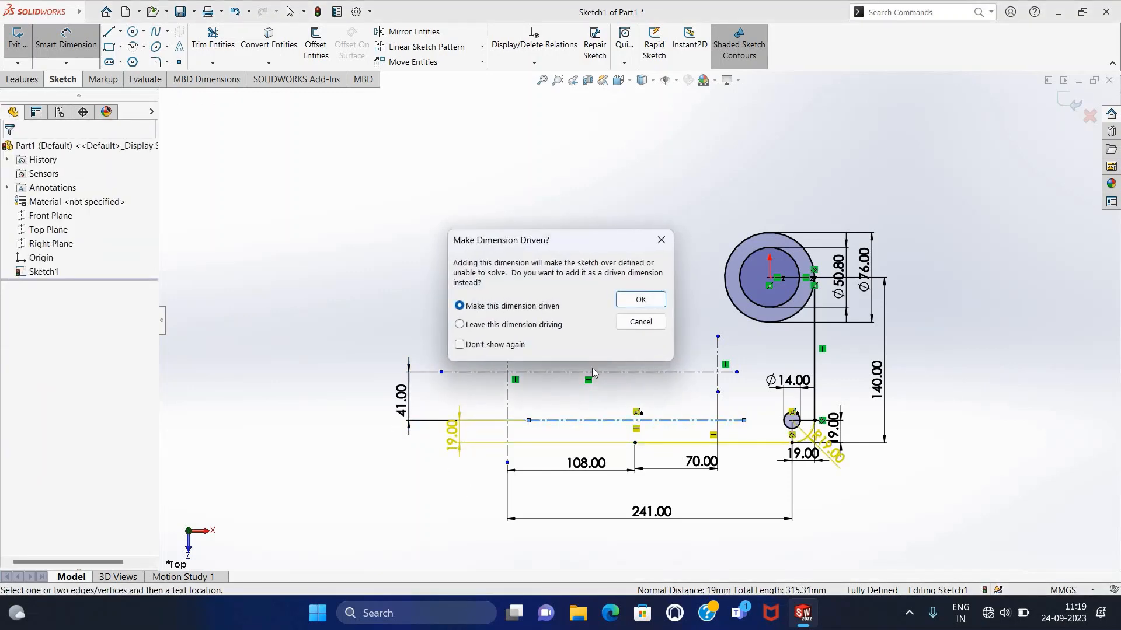
left_click(642, 302)
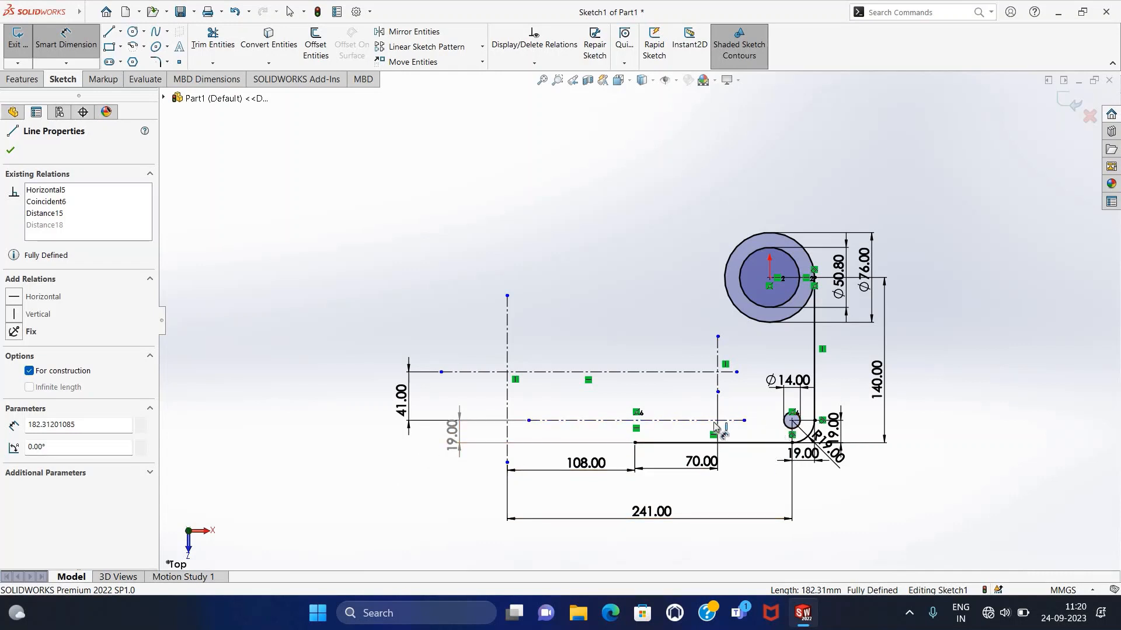
key("Escape")
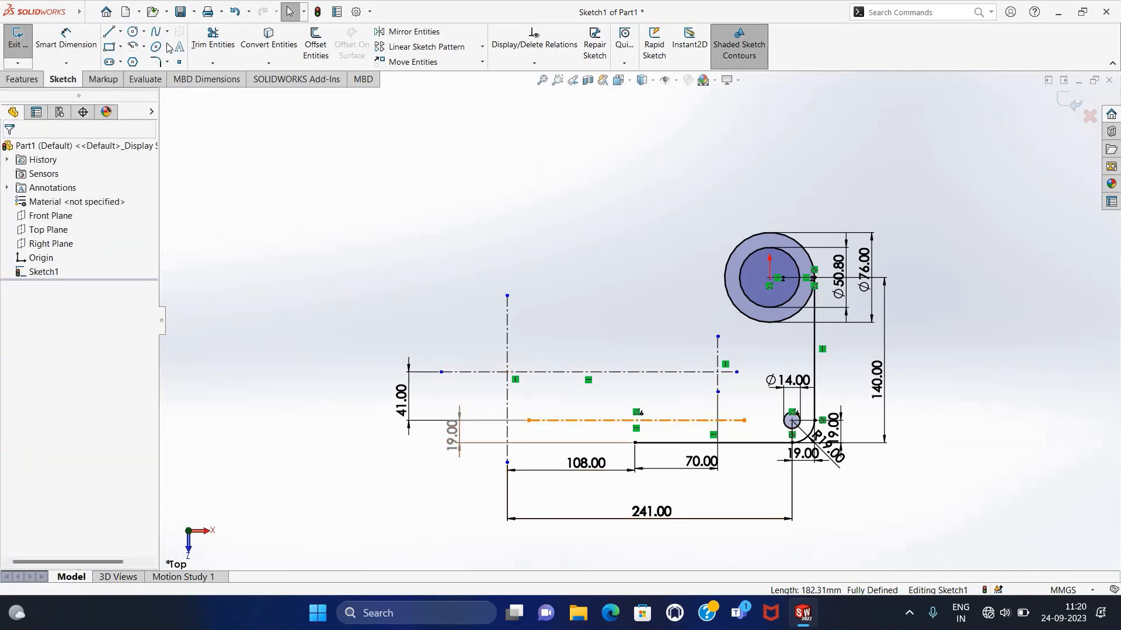
Sketch two concentric circles, about 24 mm and 49 mm in diameter, where the long vertical and upper horizontal centerlines cross.
left_click(133, 31)
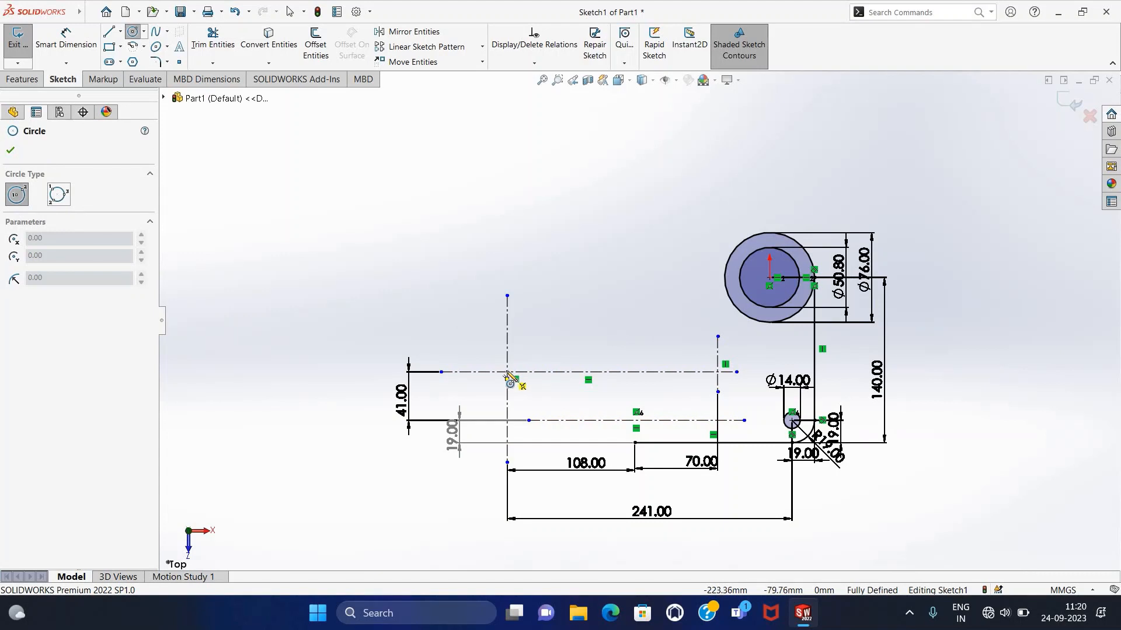
left_click(507, 372)
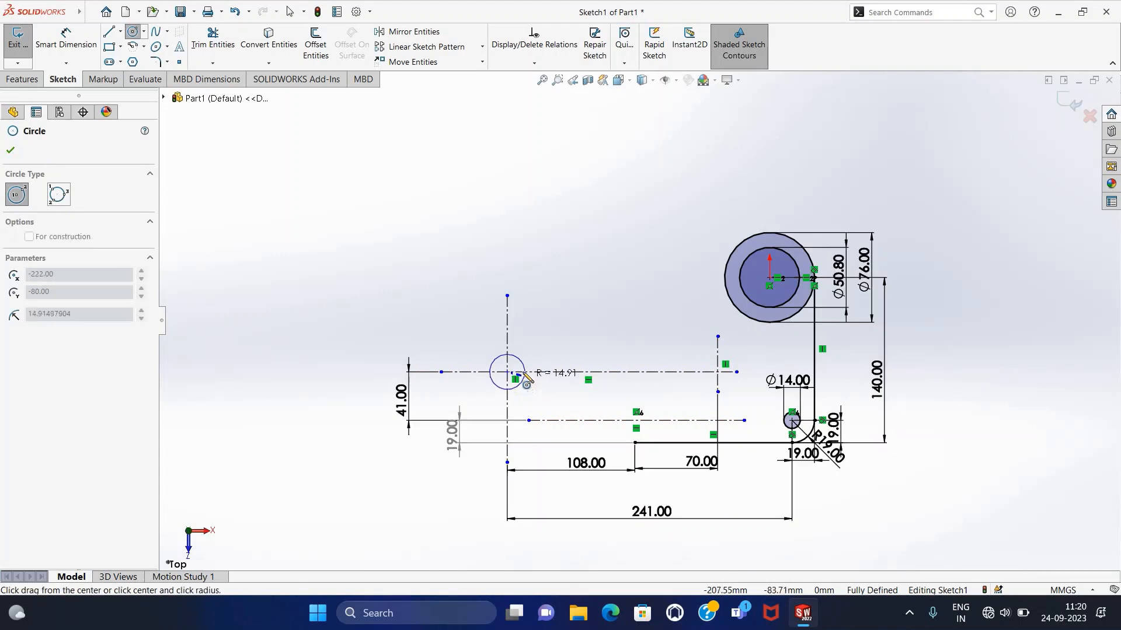
left_click(521, 379)
left_click(507, 372)
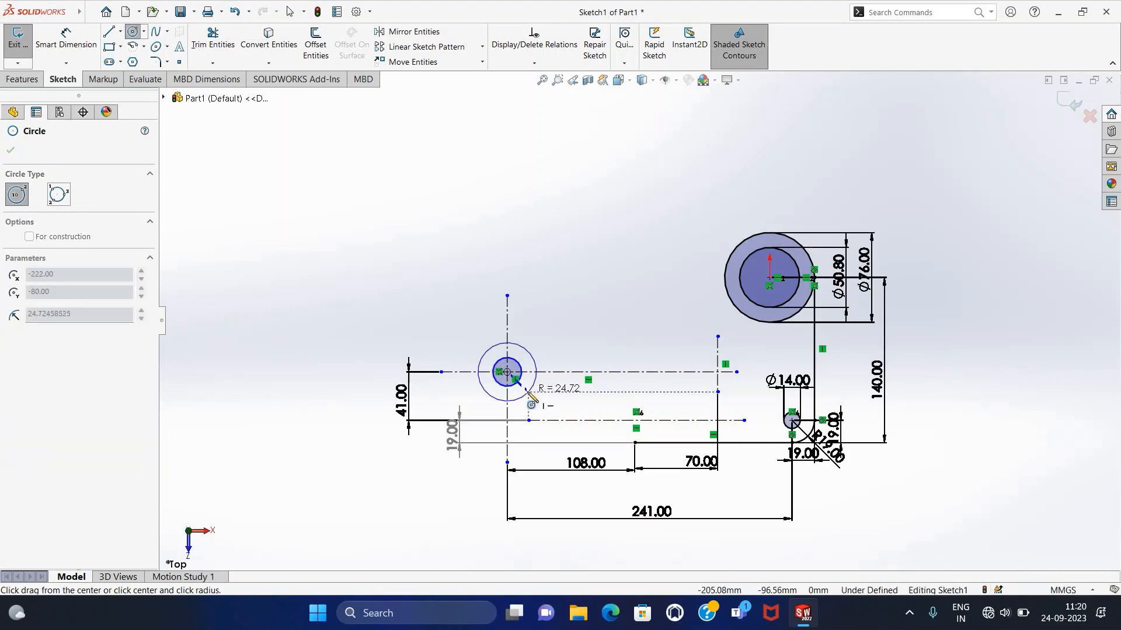
left_click(528, 391)
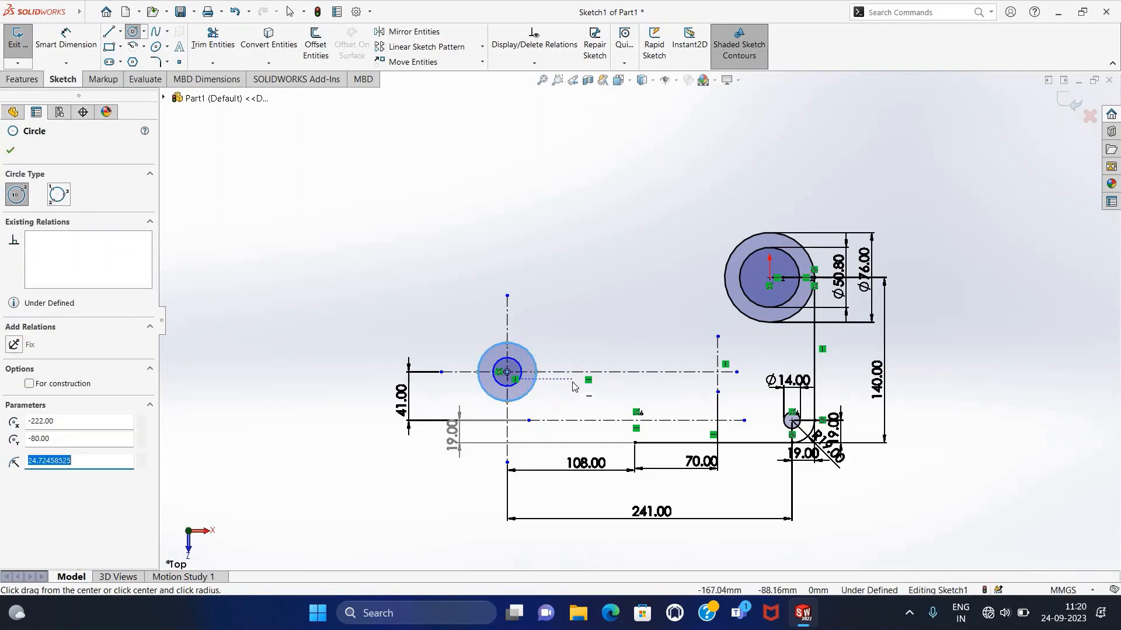
key("Escape")
Dimension the diameter of the inner circle at the long vertical centerline as 14 mm.
left_click(79, 48)
left_click(519, 366)
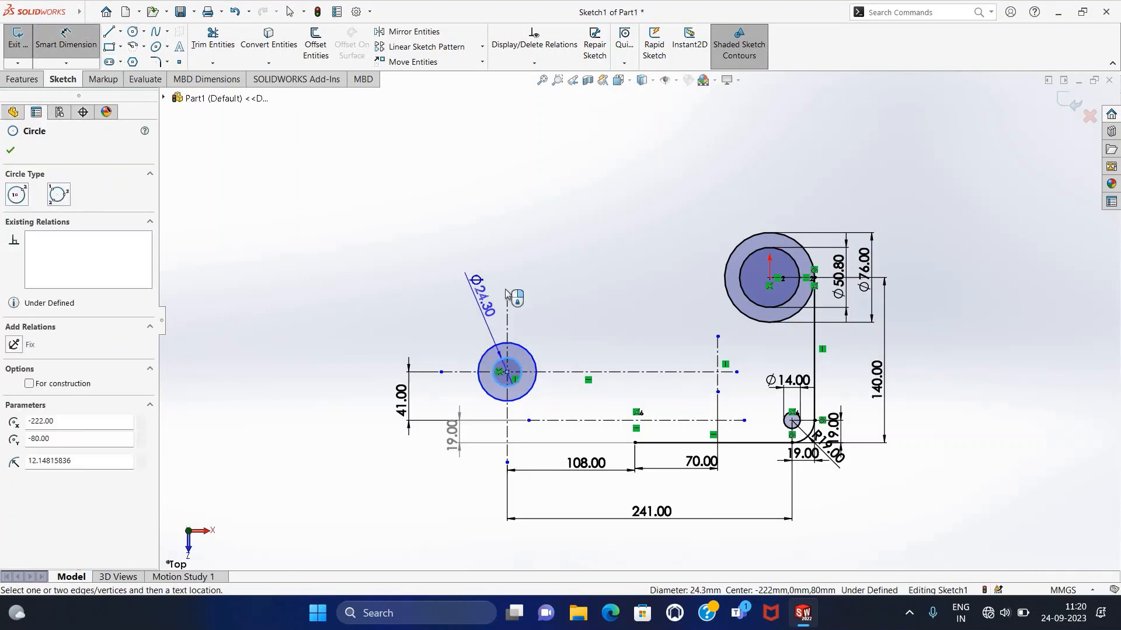
left_click(506, 286)
type("14")
key("Return")
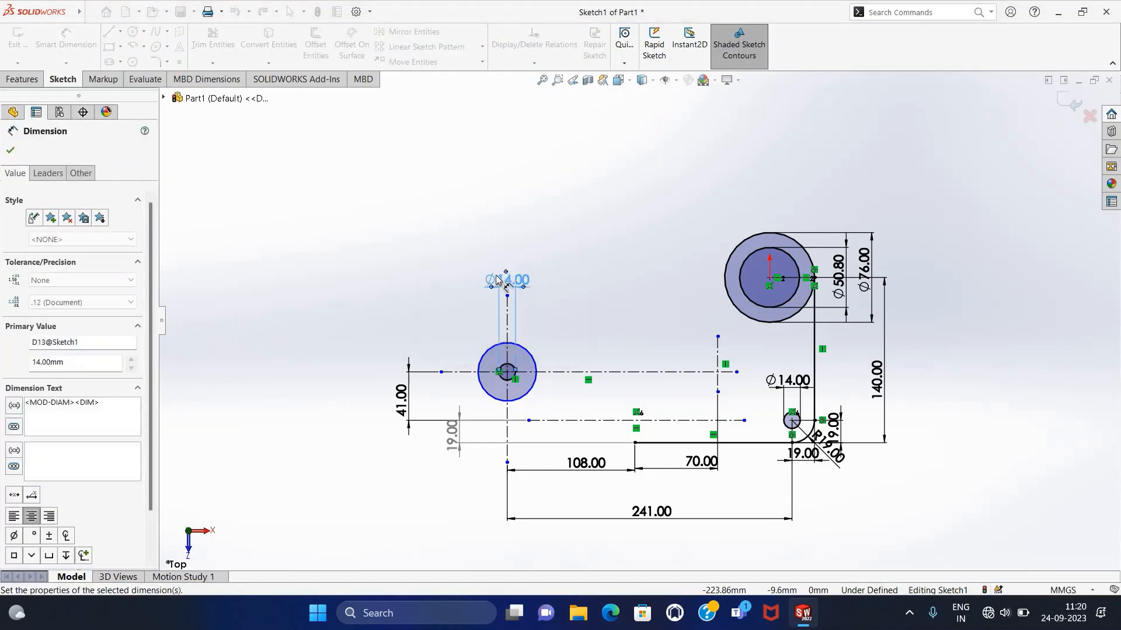
Dimension the diameter of the outer circle at the long vertical centerline as 38 mm.
left_click(493, 350)
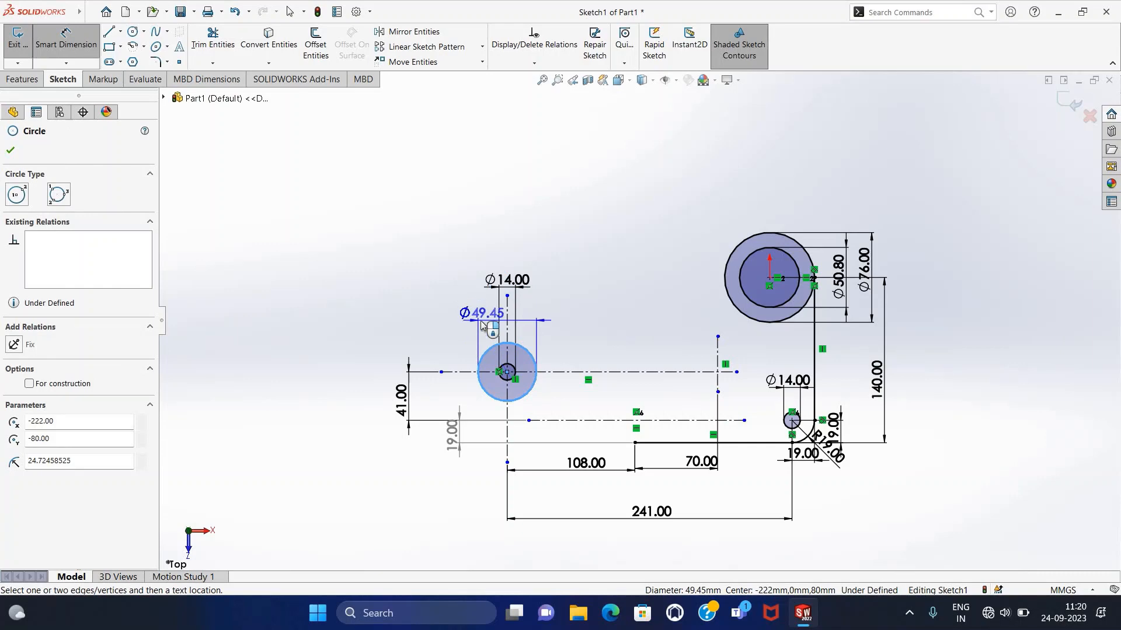
left_click(482, 320)
type("38")
key("Return")
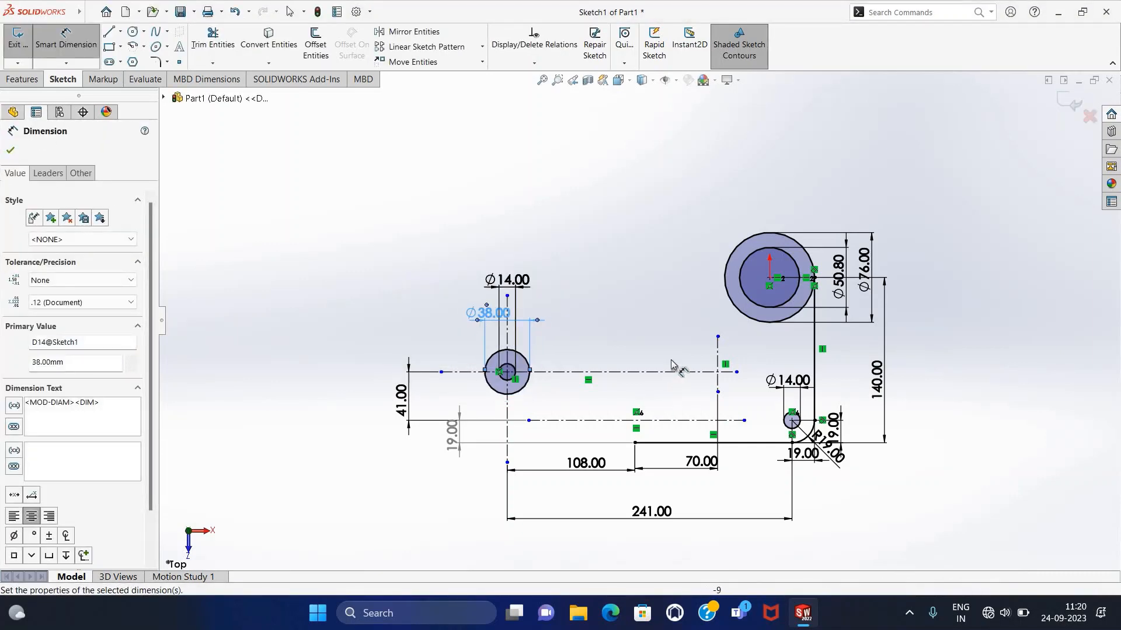
key("Escape")
Connect the solid horizontal line's free end tangentially to the underside of the 38 mm circle, and move the inner circle's diameter dimension closer.
left_click(109, 31)
left_click(635, 442)
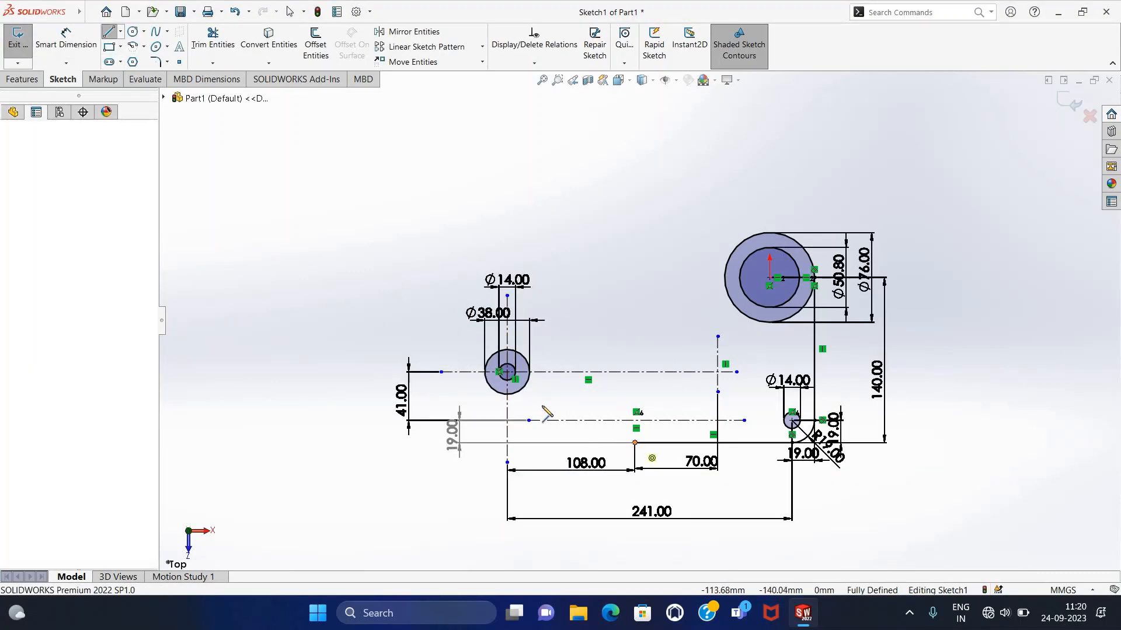
left_click(500, 395)
key("Escape")
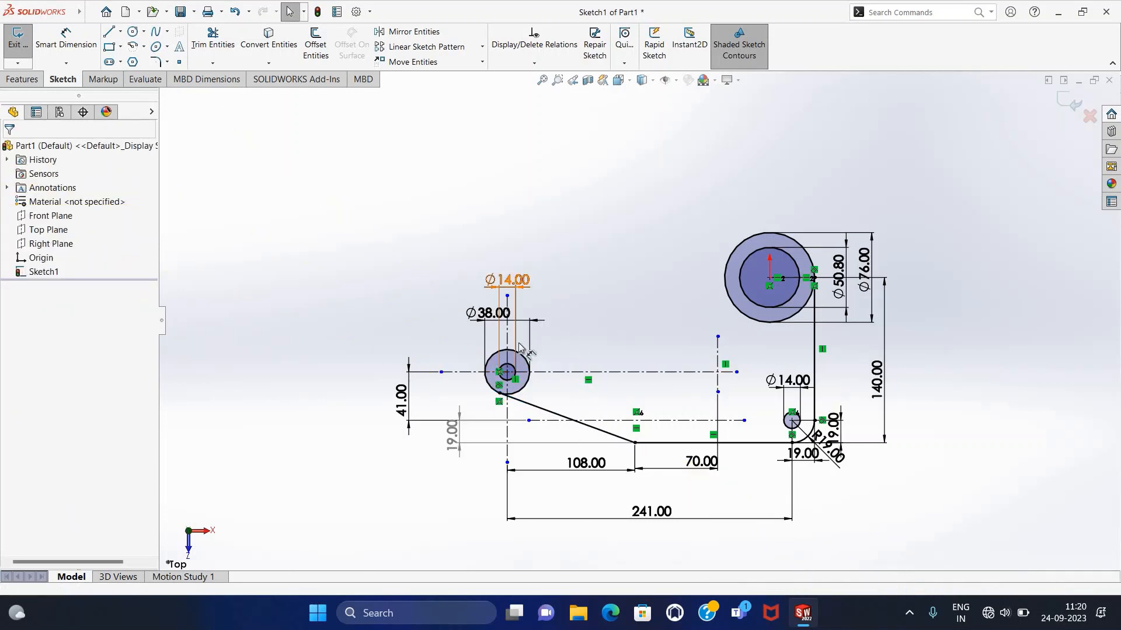
left_click_drag(513, 281, 511, 334)
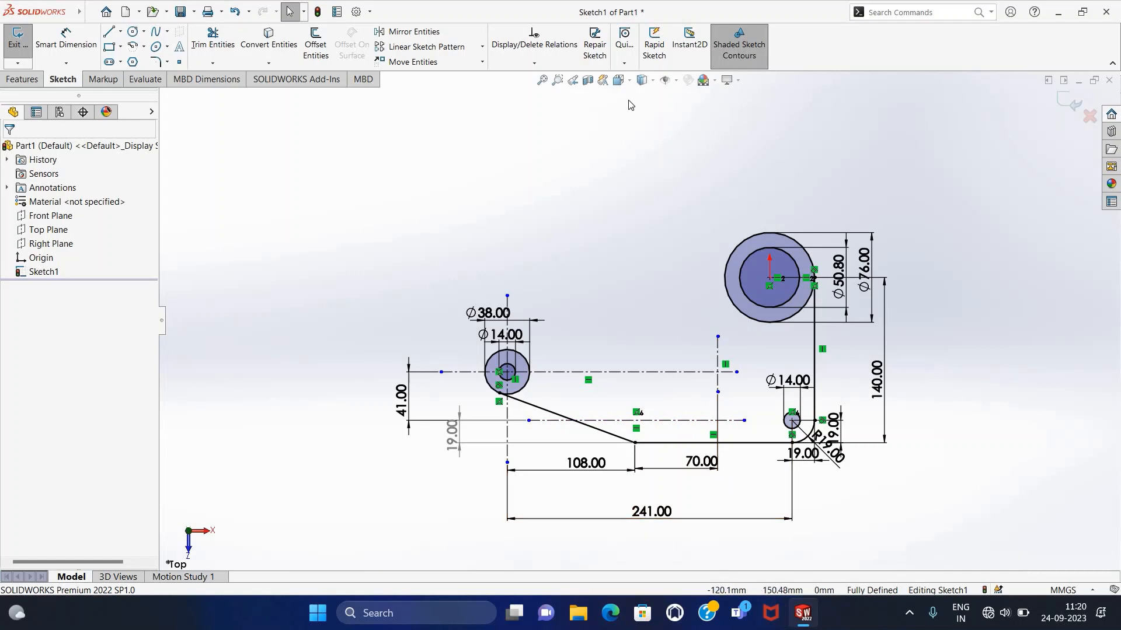
Sketch a circle of 7 mm radius where the short vertical centerline crosses the upper horizontal centerline.
scroll(777, 494, "down", 2)
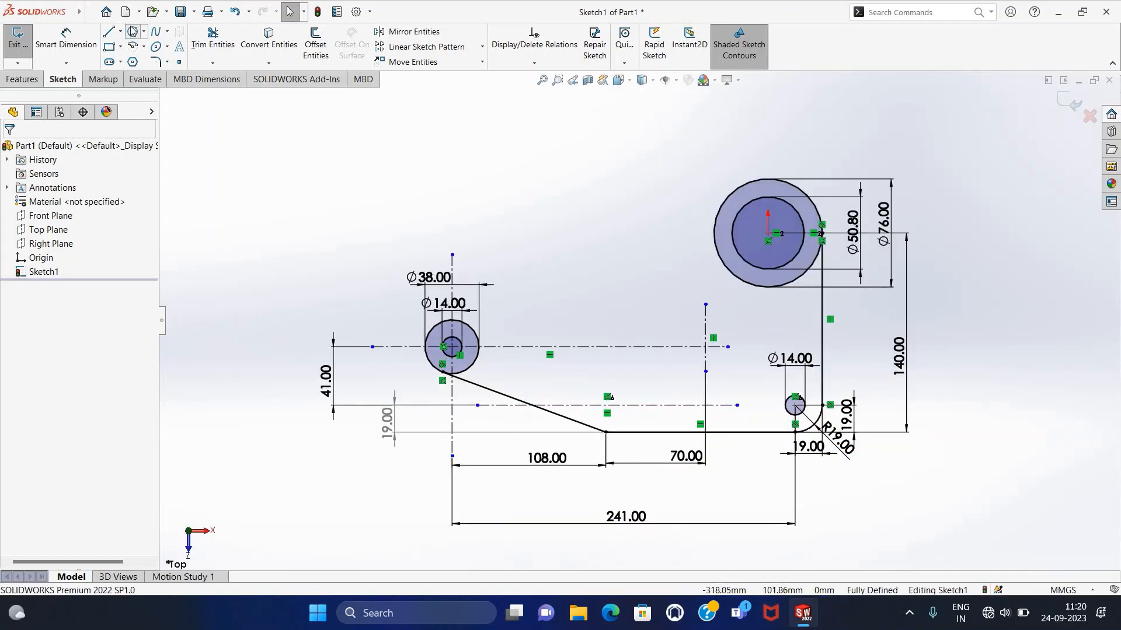
left_click(133, 30)
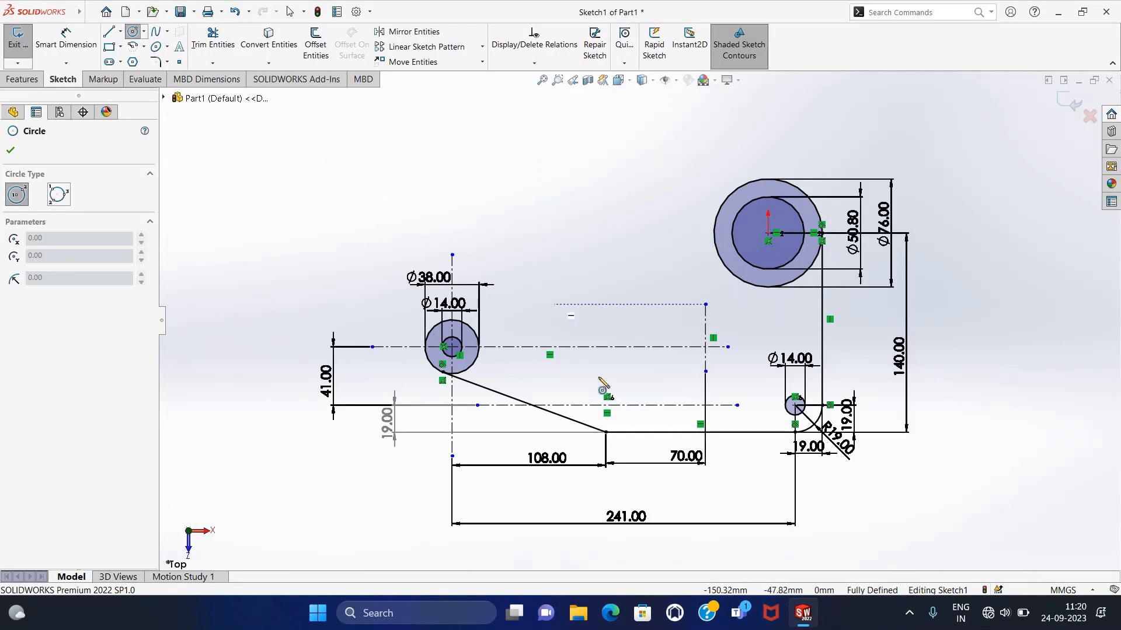
left_click(706, 347)
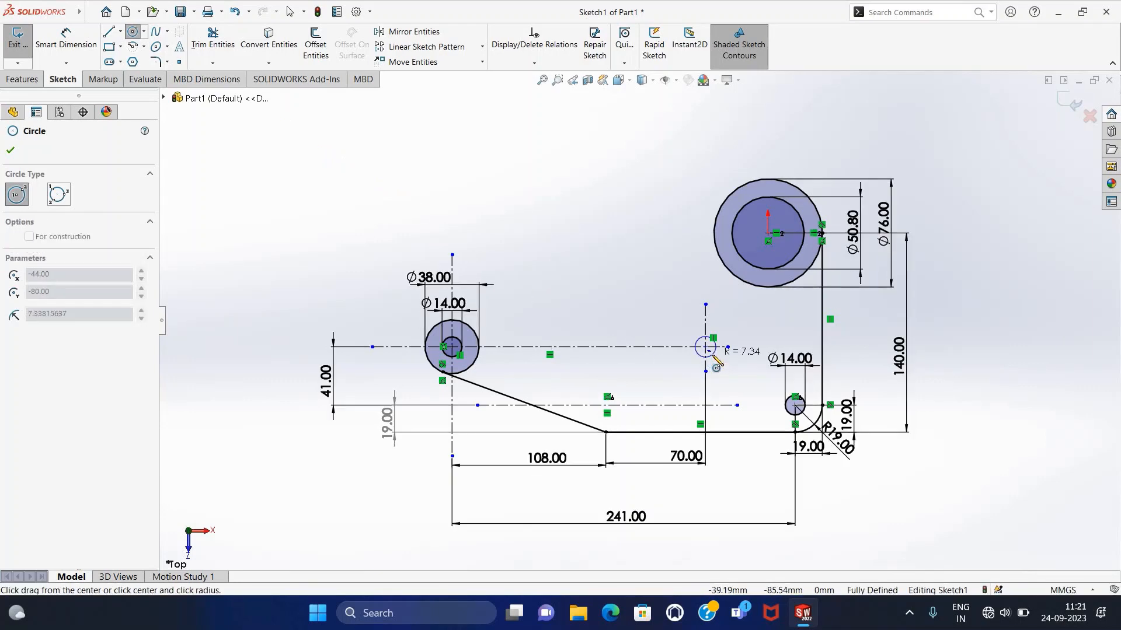
left_click(718, 366)
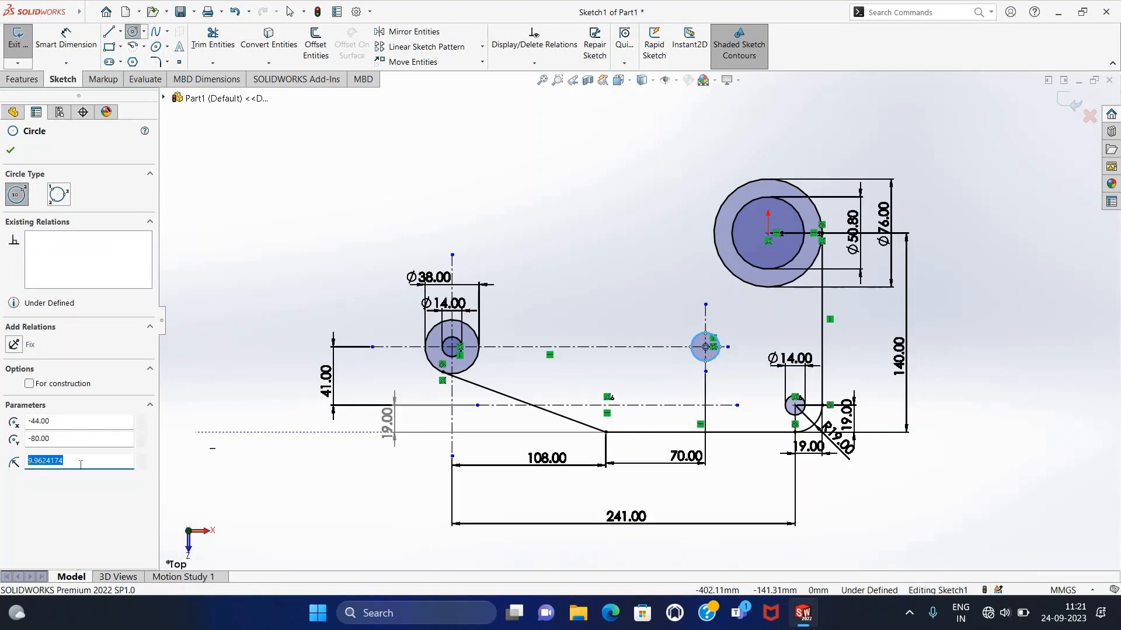
type("7")
key("Return")
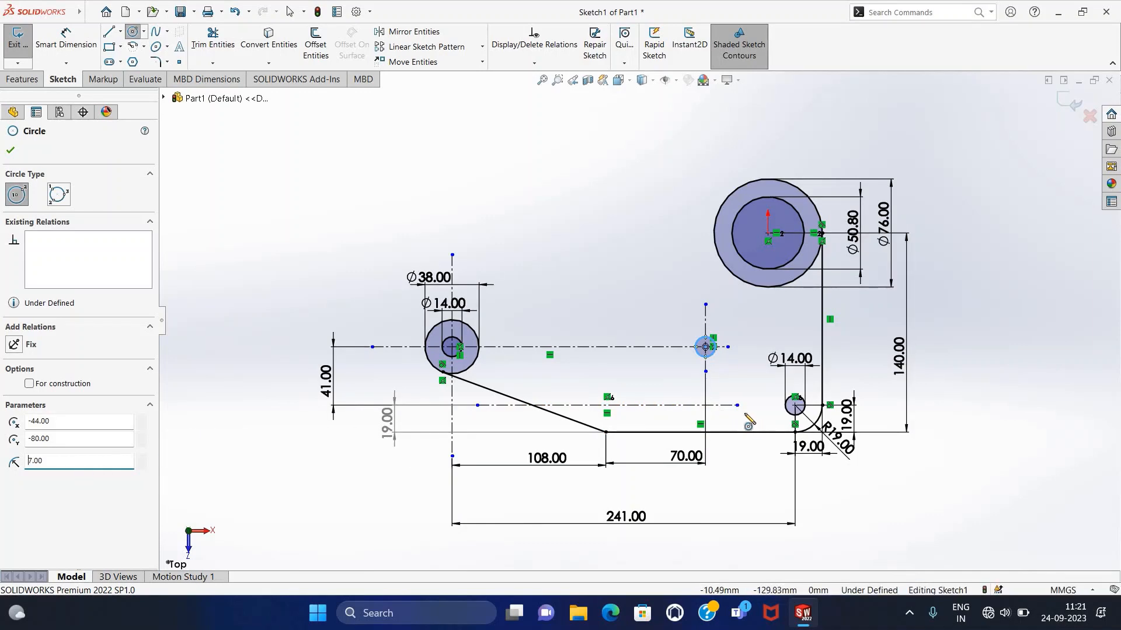
key("Escape")
key("alt+f")
left_click(371, 188)
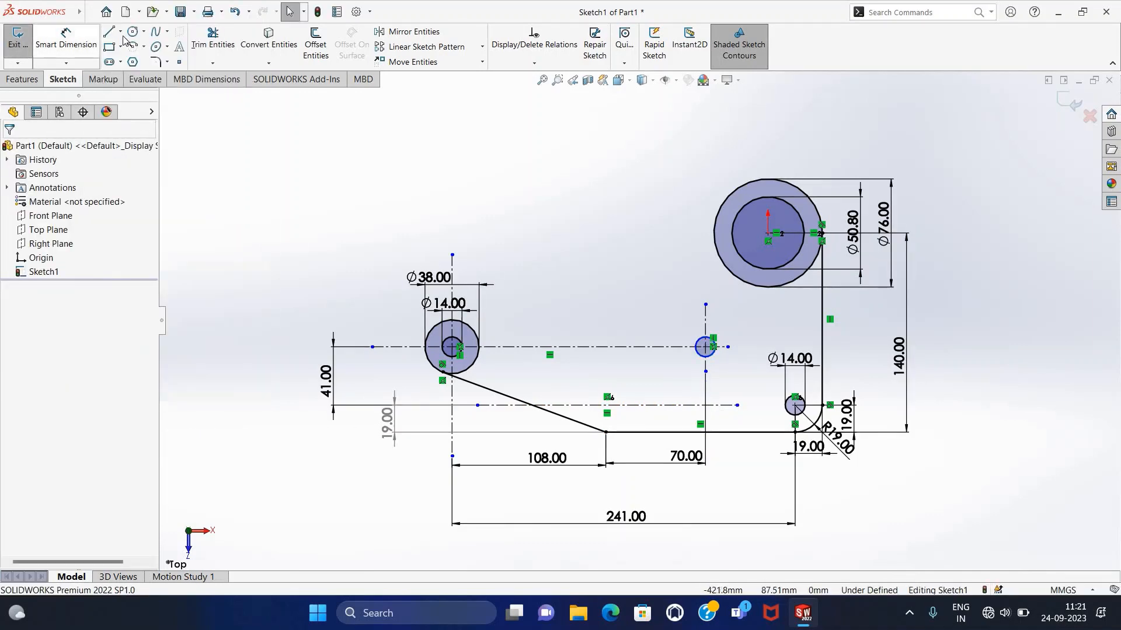
Sketch a circle of 5 mm radius on the lower horizontal centerline, between the short vertical centerline and the 14 mm corner hole.
left_click(132, 32)
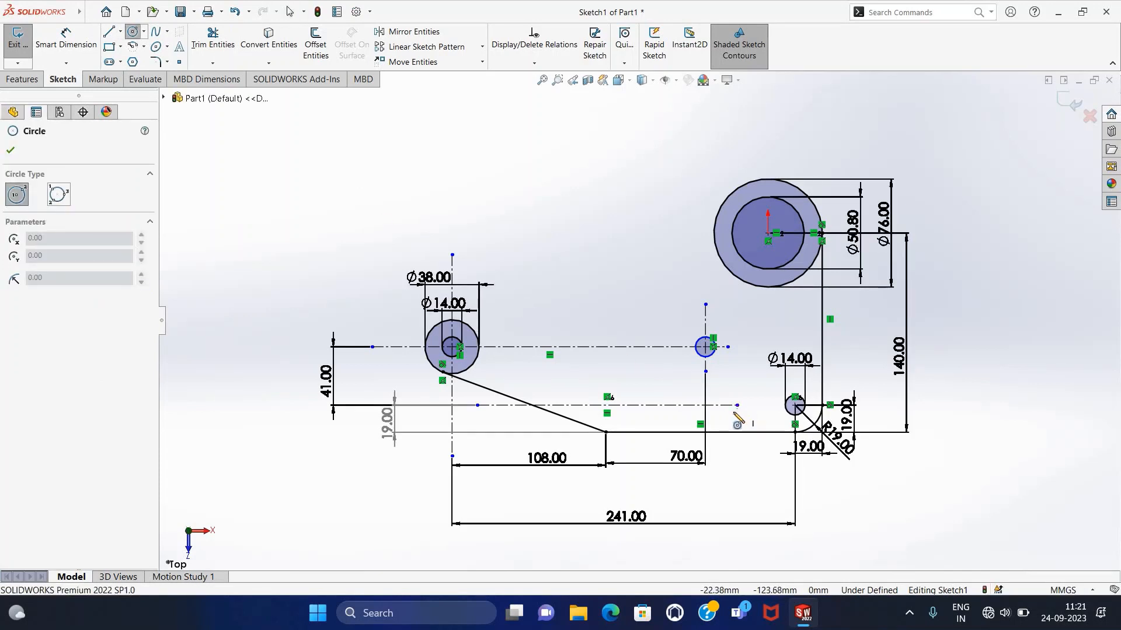
left_click_drag(728, 406, 737, 412)
type("7")
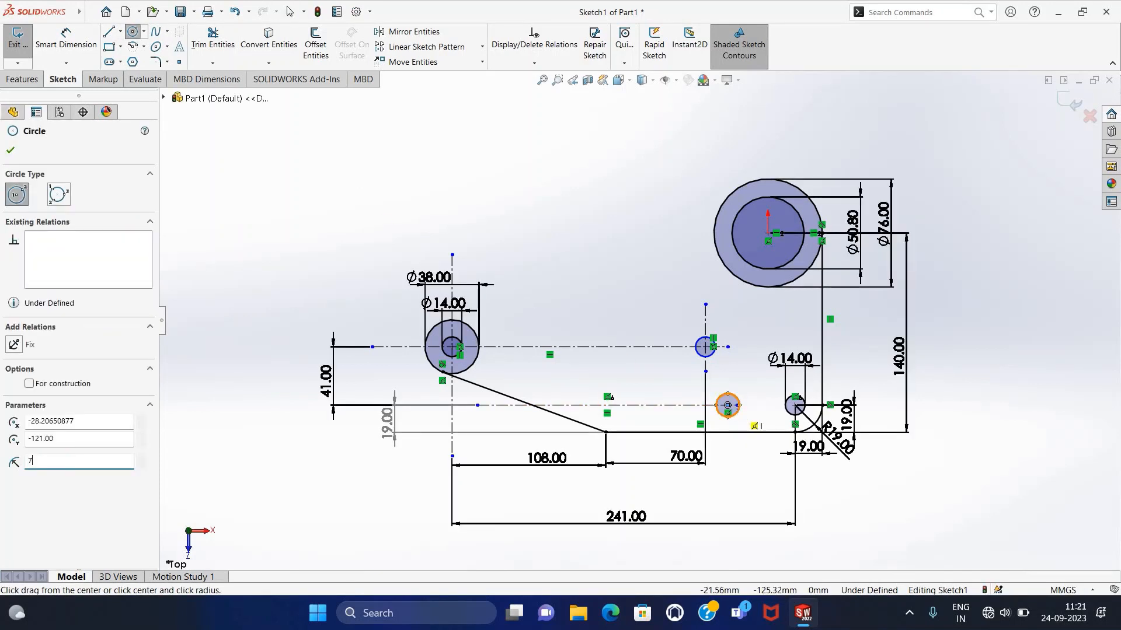
key("Return")
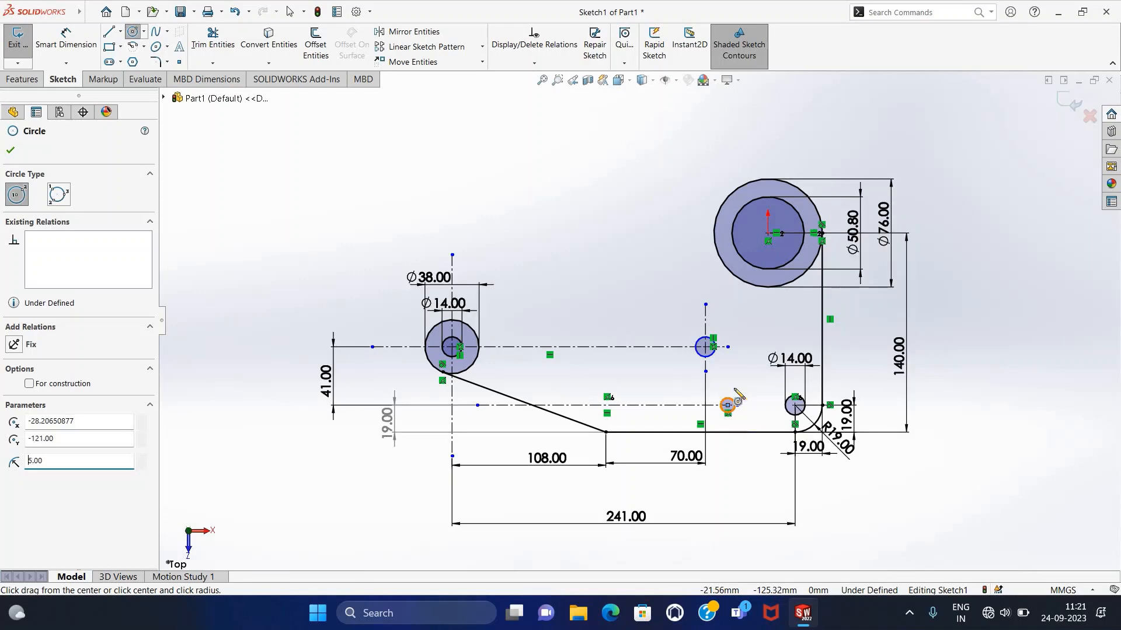
key("Escape")
Dimension the horizontal distance from the short vertical centerline to the new circle's centre as 25 mm.
left_click(66, 44)
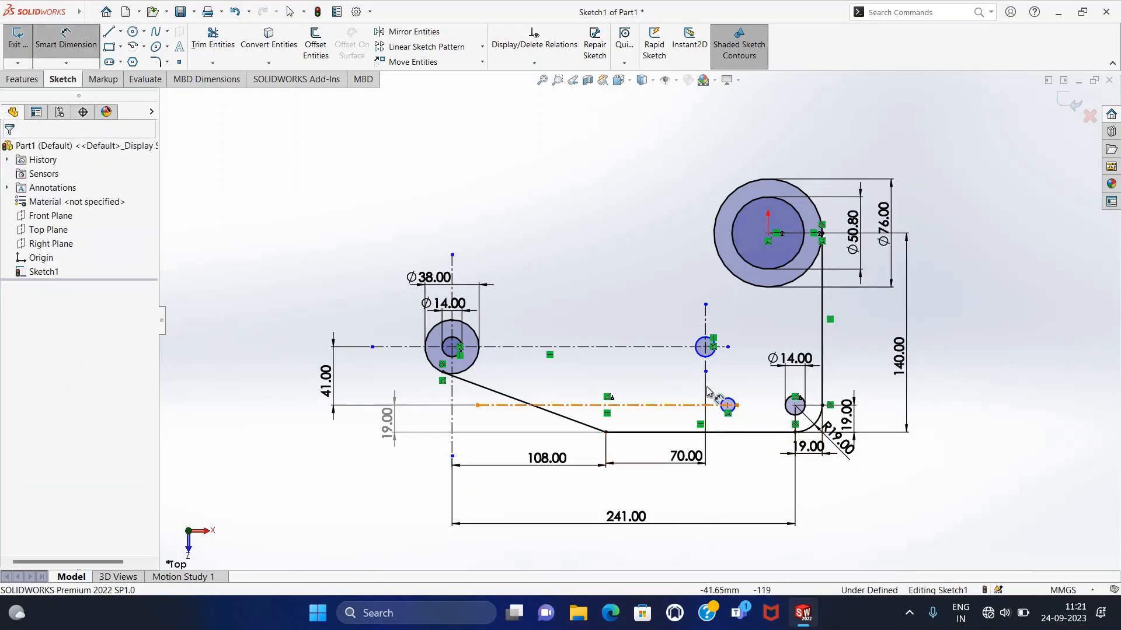
left_click(705, 365)
left_click(727, 405)
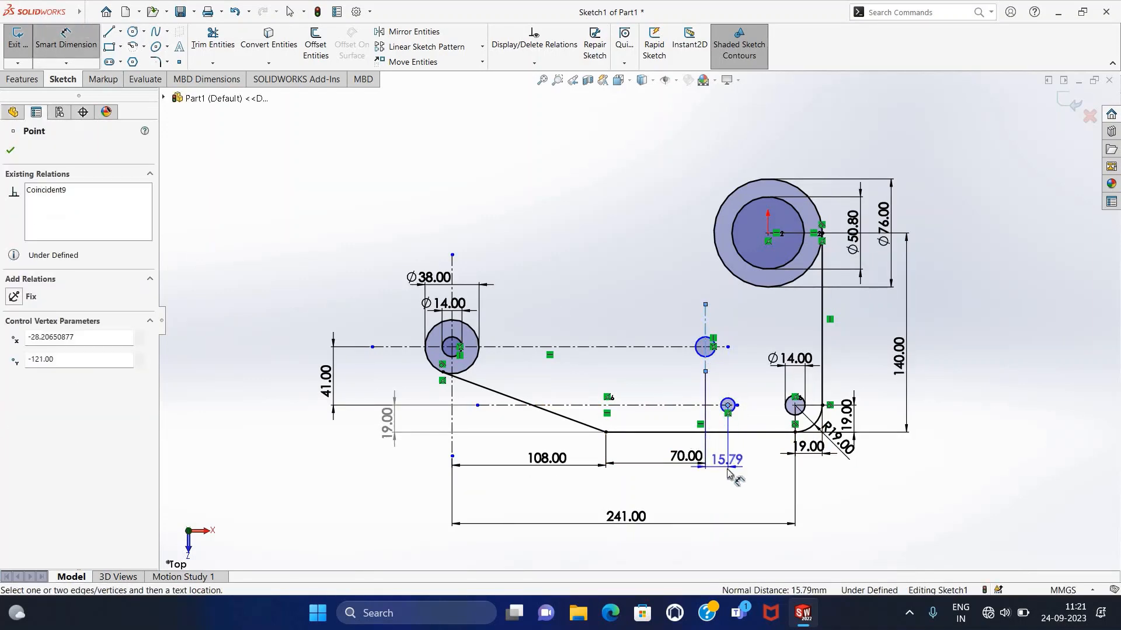
left_click(729, 467)
type("25")
key("Return")
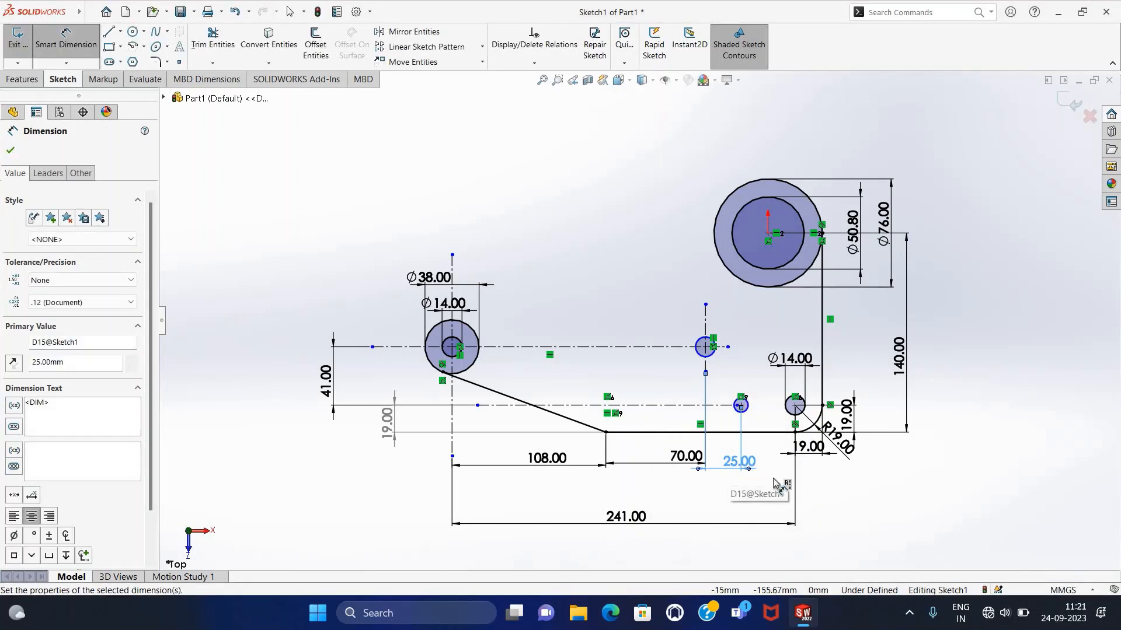
key("Escape")
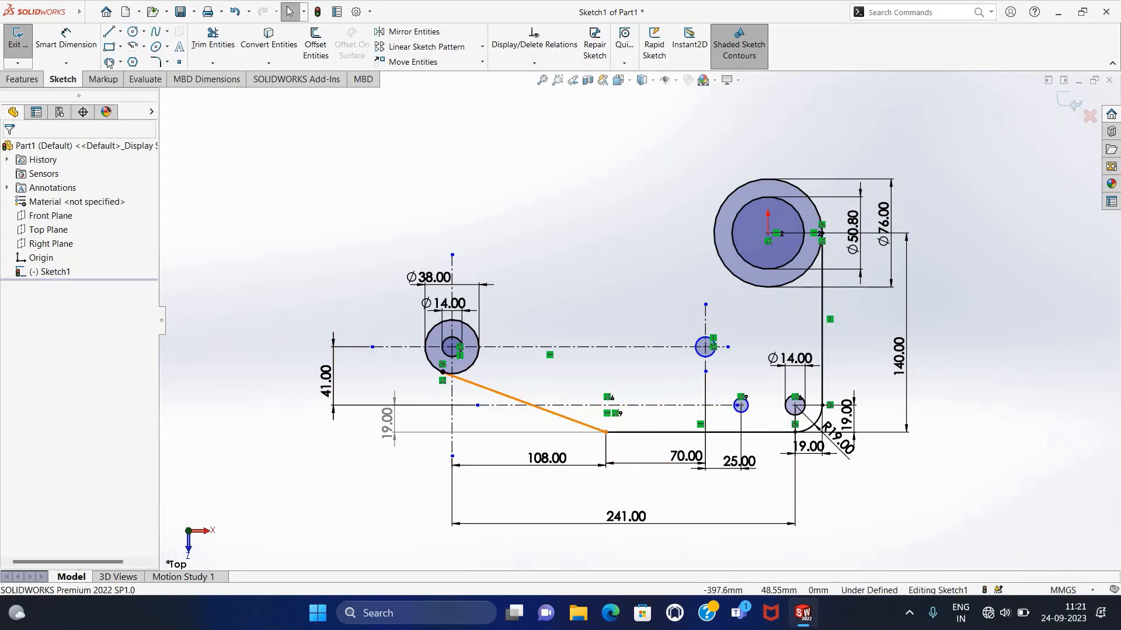
Sketch a circle of 7 mm radius on the lower horizontal centerline, directly above the corner where the sloped and bottom lines meet.
left_click(133, 31)
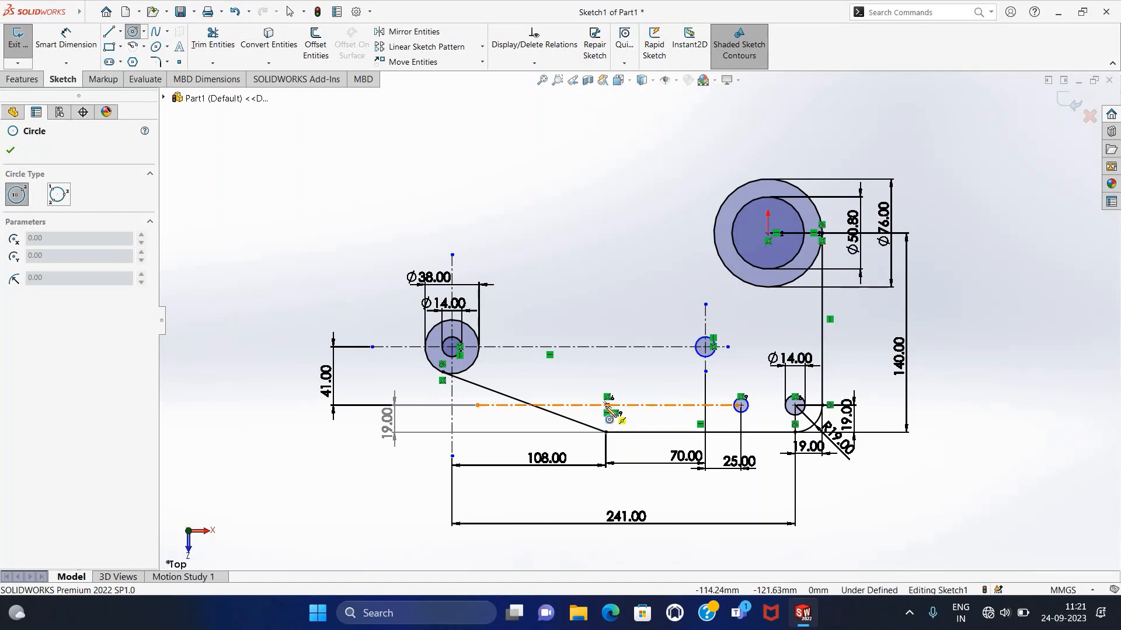
left_click_drag(607, 405, 626, 421)
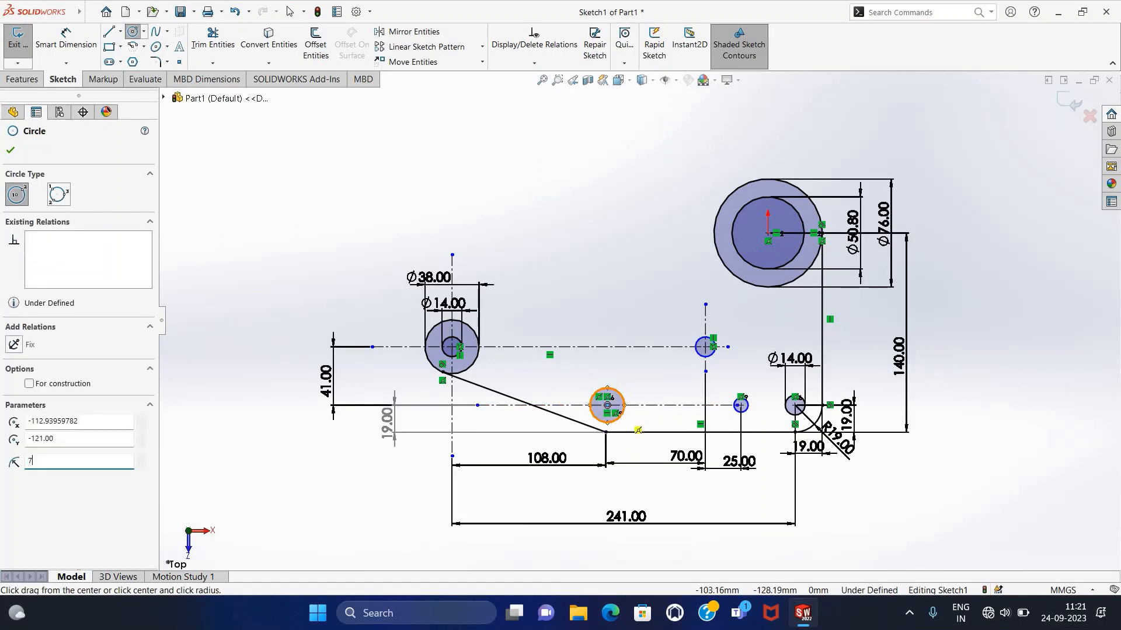
type("7")
key("Return")
key("Escape")
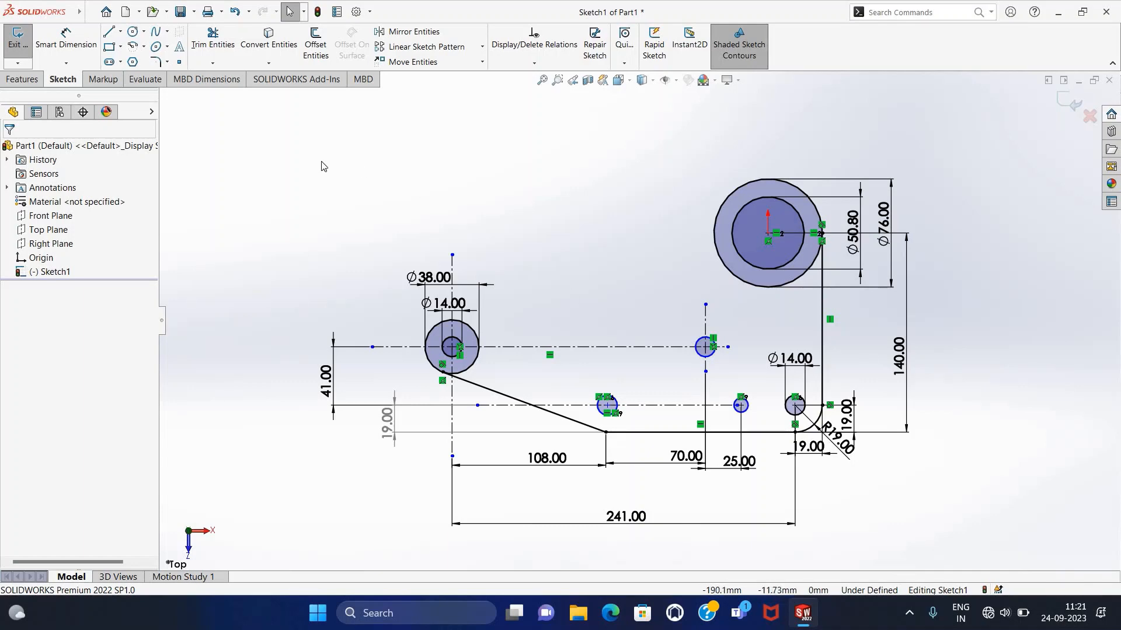
Draw a horizontal line from the top point of the 38 mm circle towards the 76 mm circle, ending short of the short vertical centerline.
left_click(109, 33)
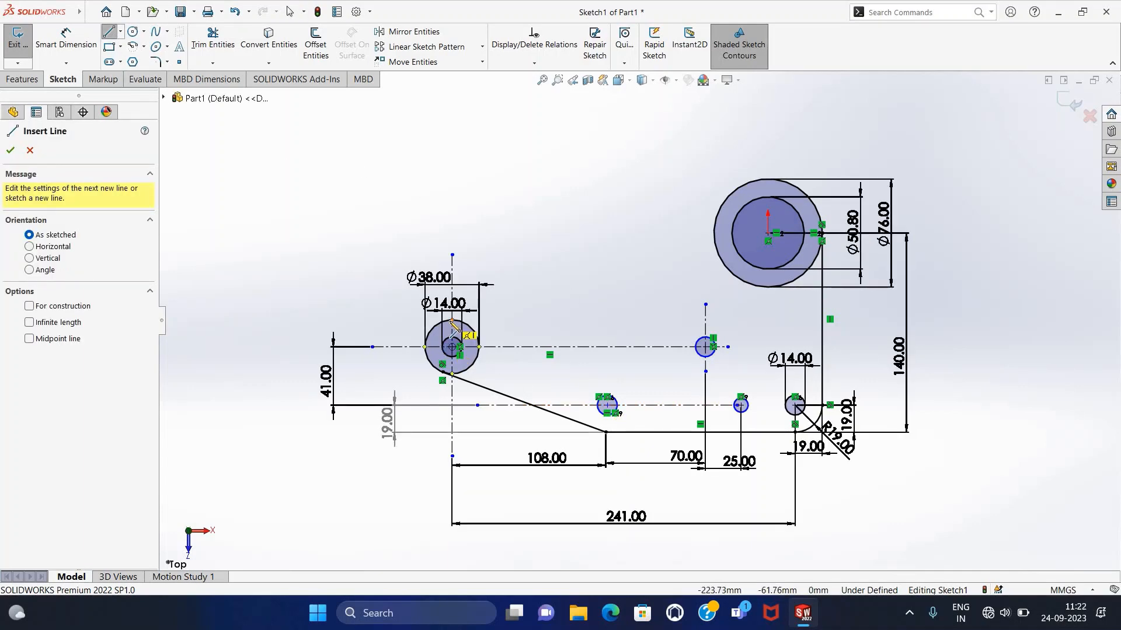
left_click(452, 320)
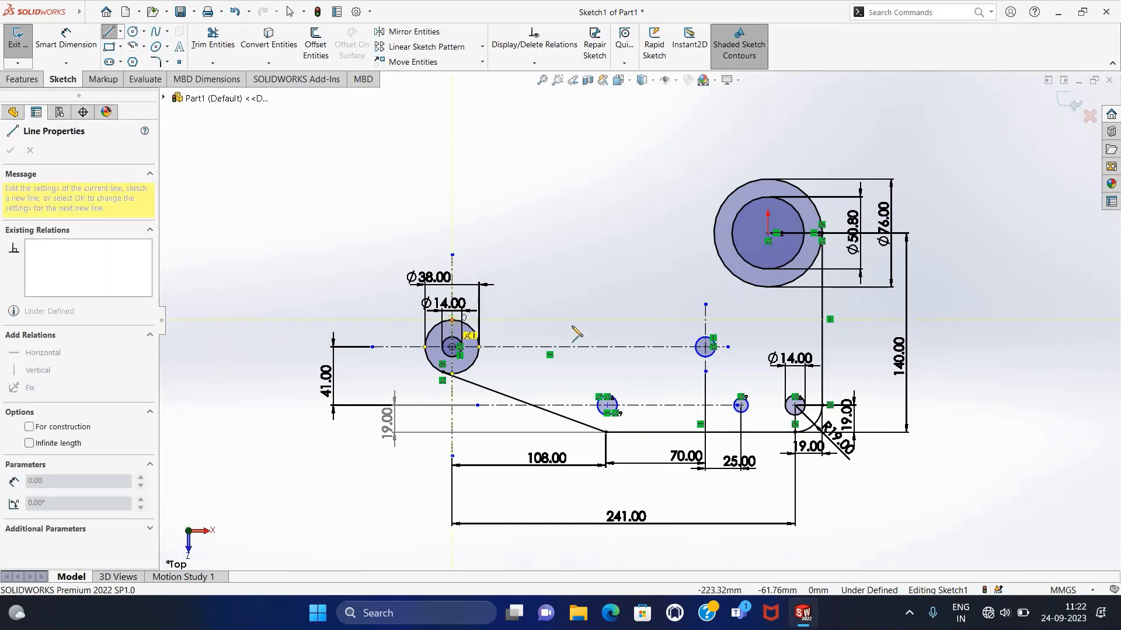
left_click(626, 320)
key("Escape")
Sketch a three-point arc of about 70 mm radius from the new line's free end to the near side of the 76 mm circle.
left_click(144, 46)
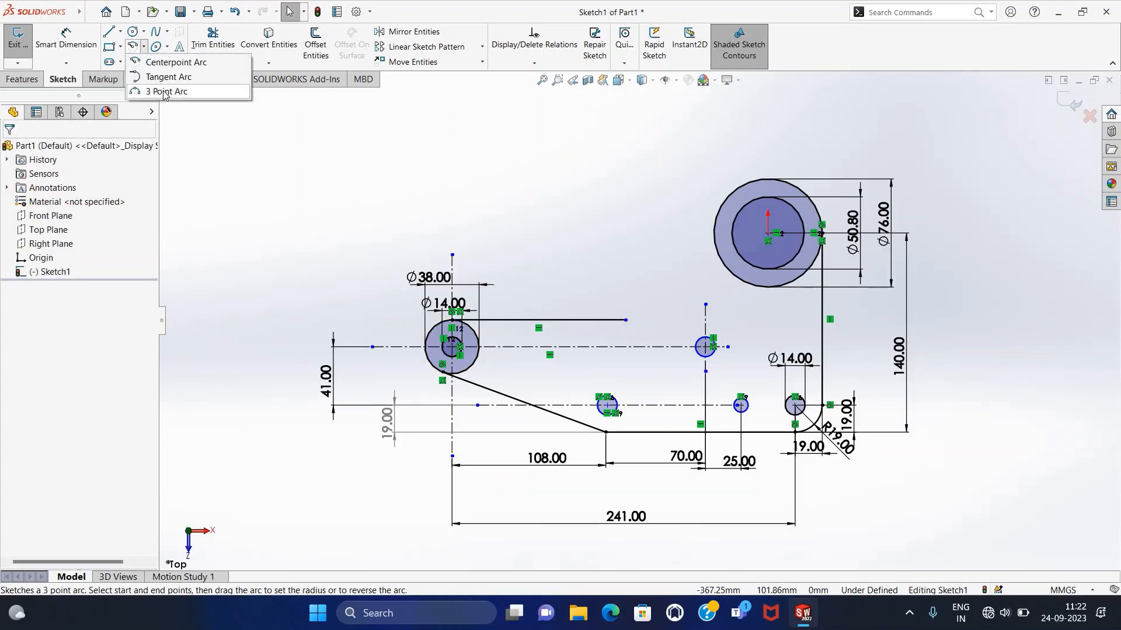
left_click(164, 92)
left_click(626, 320)
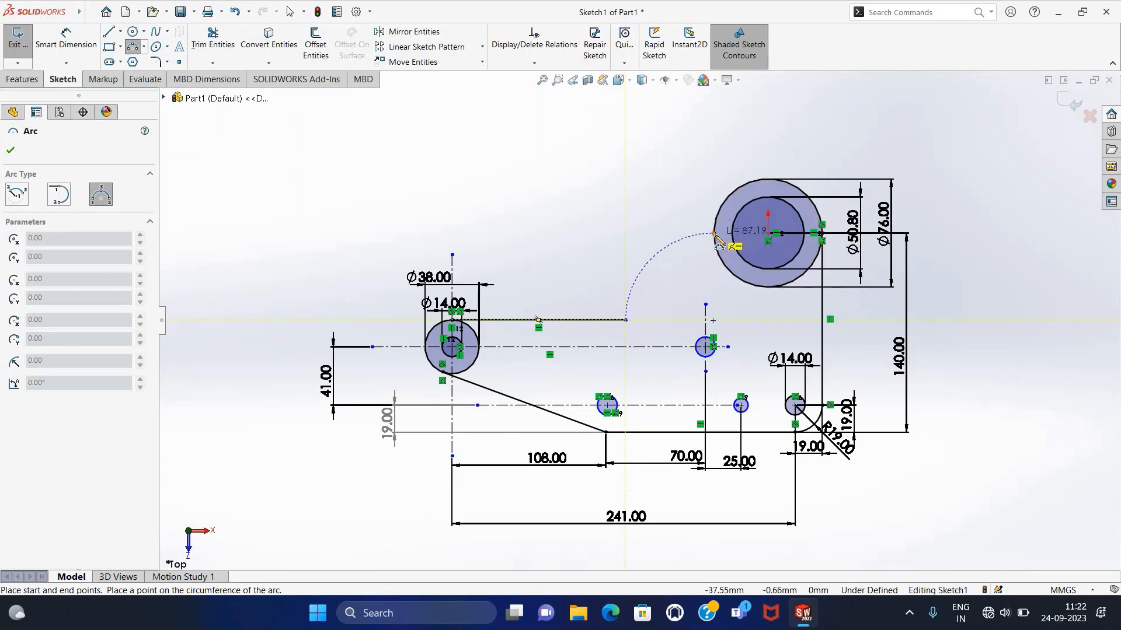
left_click(713, 233)
left_click(700, 286)
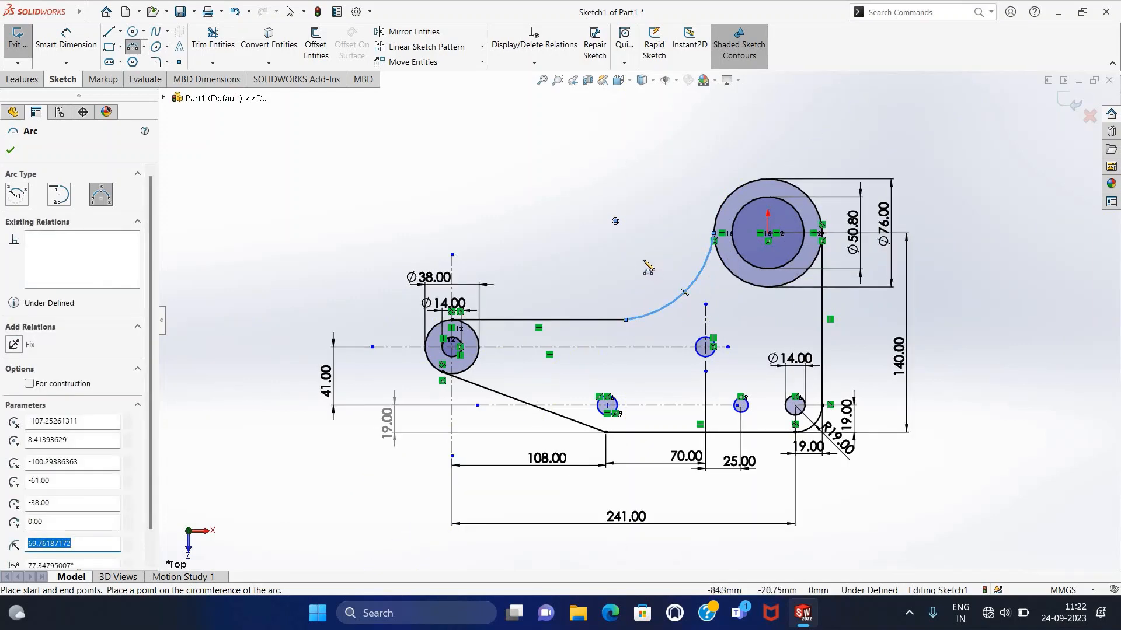
key("Escape")
Dimension the radius of the connecting arc as 89 mm.
left_click(68, 40)
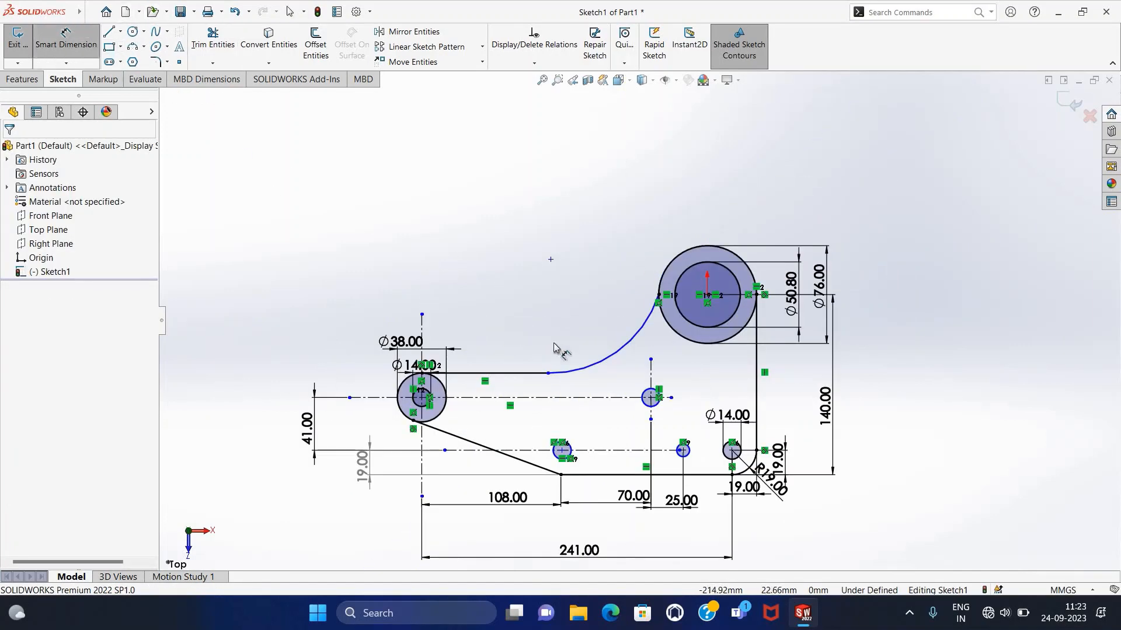
left_click(610, 356)
left_click(585, 314)
type("89")
key("Return")
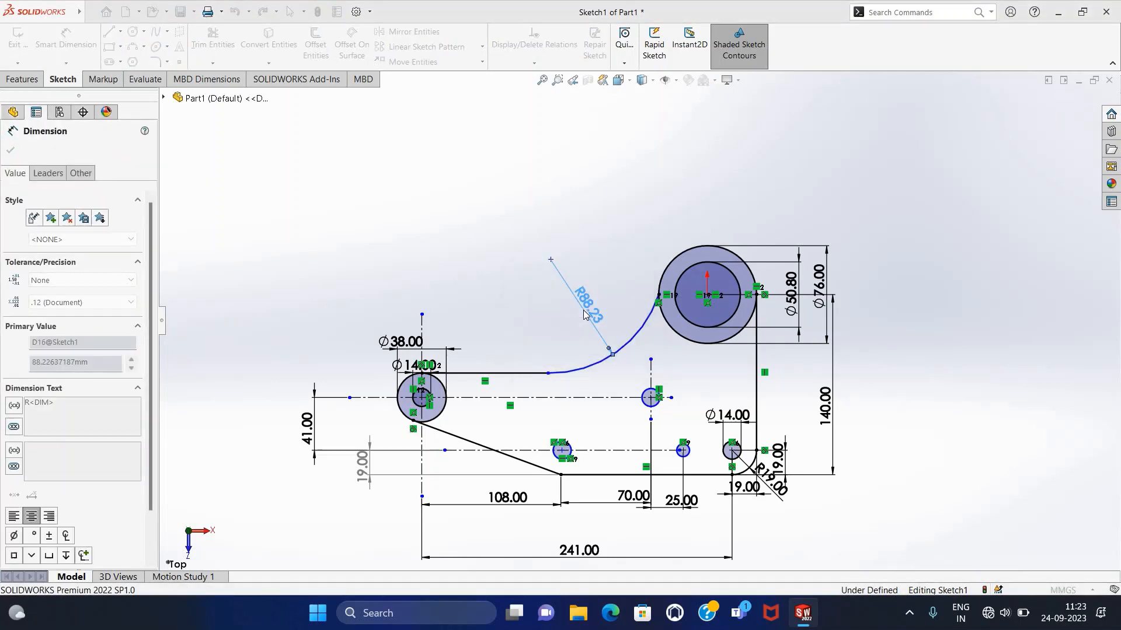
key("Escape")
Make the 89 mm arc tangent to the upper horizontal line.
left_click(577, 367)
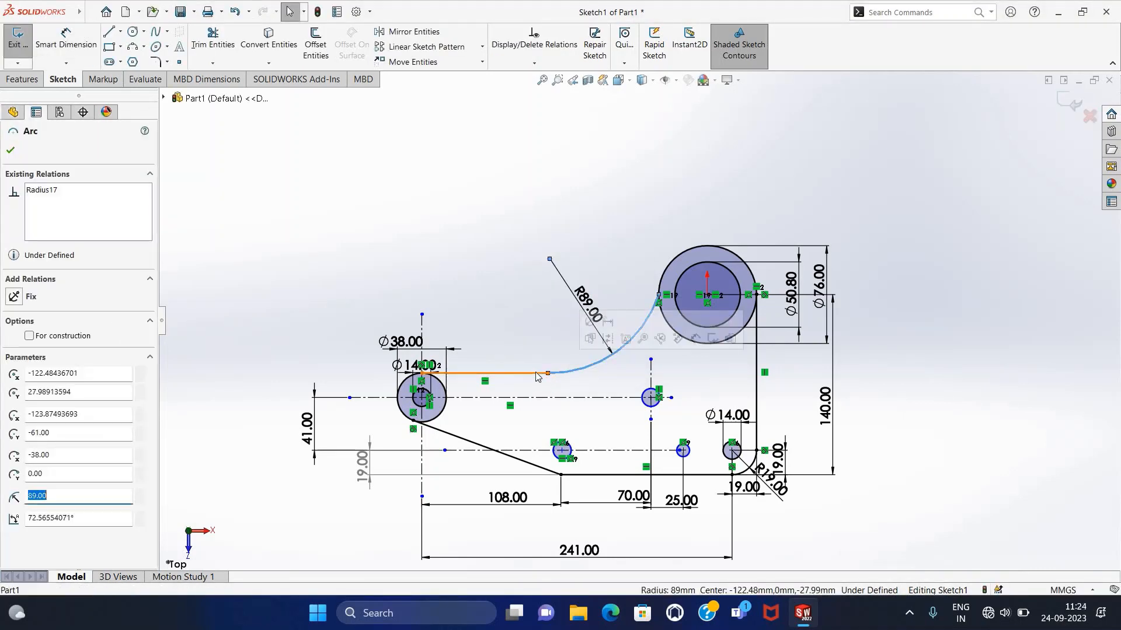
left_click(540, 373, "ctrl")
left_click(568, 320)
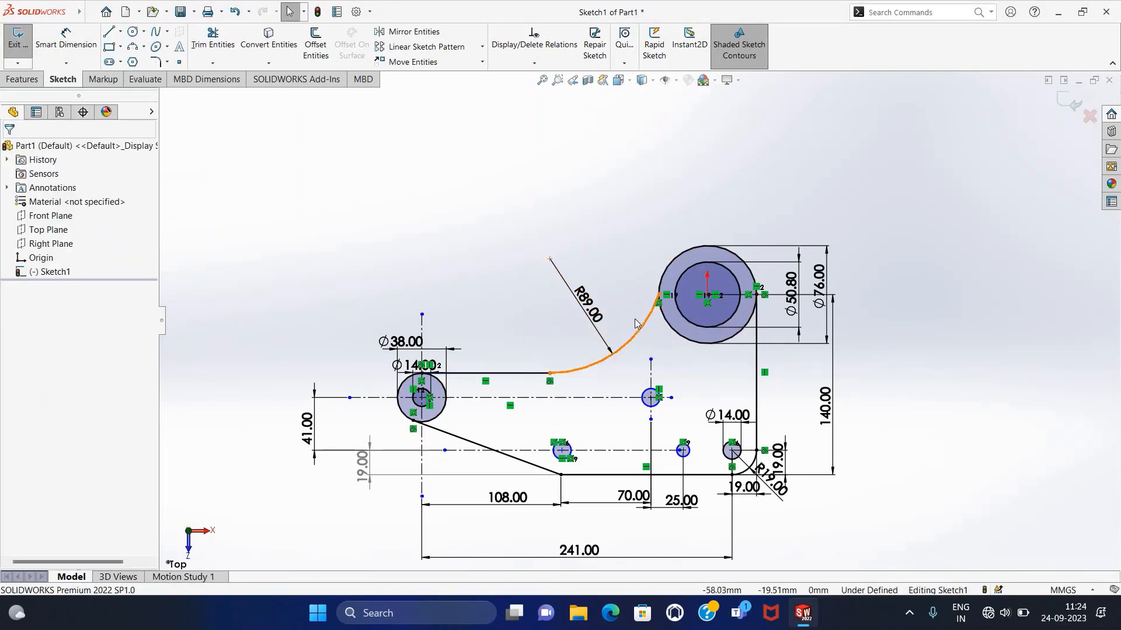
Add a tangent relation between the 89 mm arc and the 76 mm circle.
left_click(637, 326)
left_click(669, 265)
left_click(715, 224)
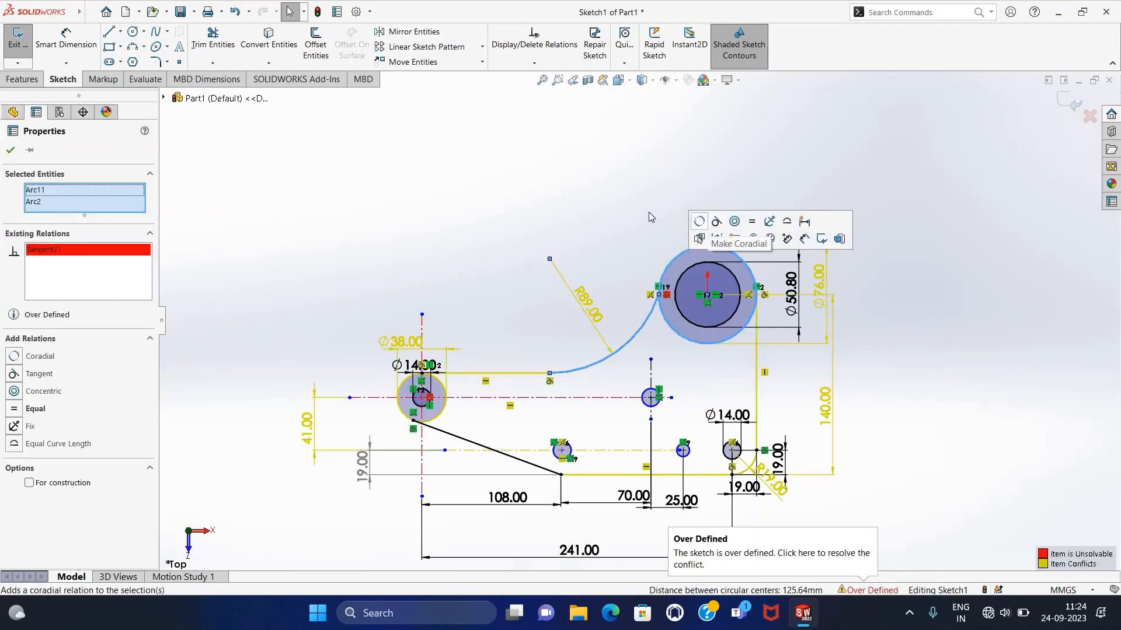
left_click(649, 211)
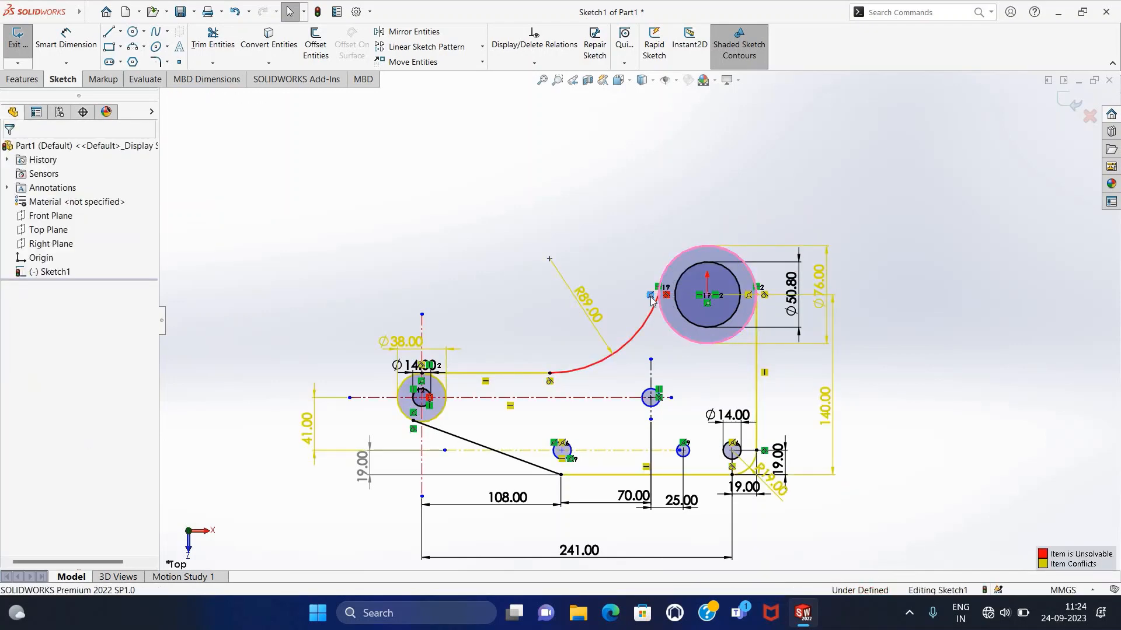
Try removing the coincident relation between the arc's upper end and the 76 mm circle, and undo that removal.
key("ctrl+z")
scroll(666, 303, "down", 3)
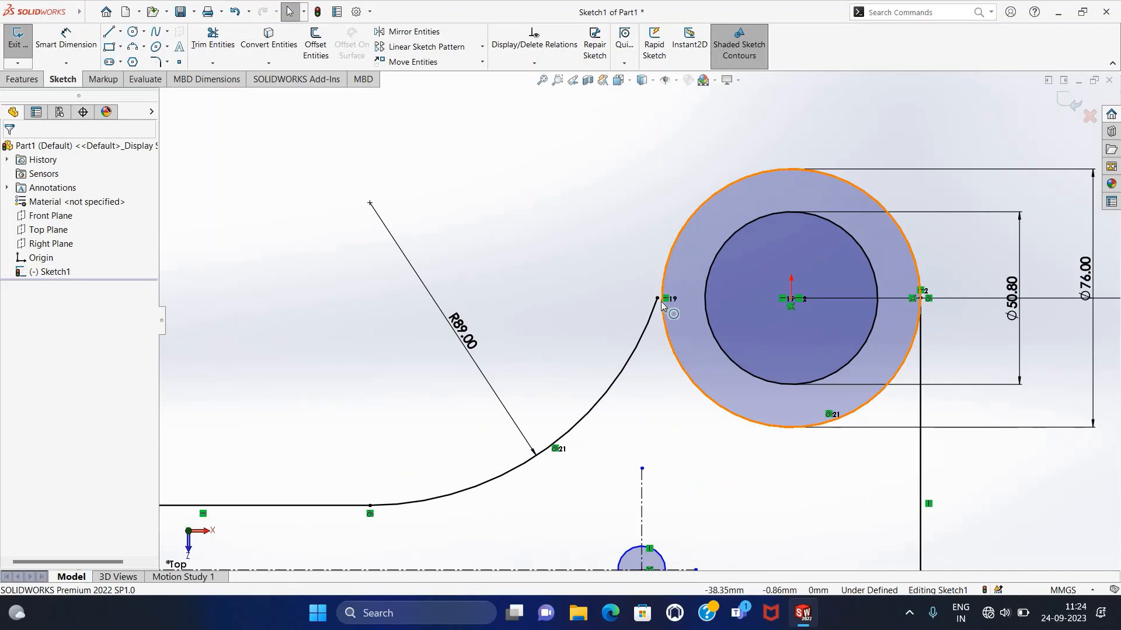
left_click(236, 11)
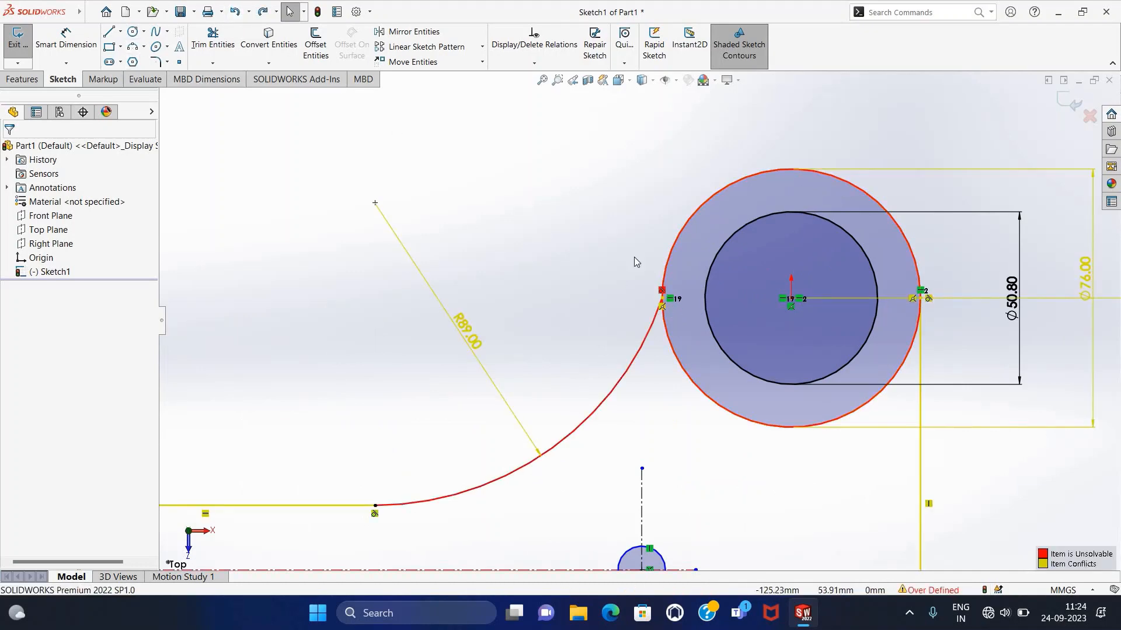
Remove the horizontal relation between the arc's upper end and the 76 mm circle's centre, resolving the over-defined sketch.
scroll(727, 382, "down", 5)
key("ctrl+z")
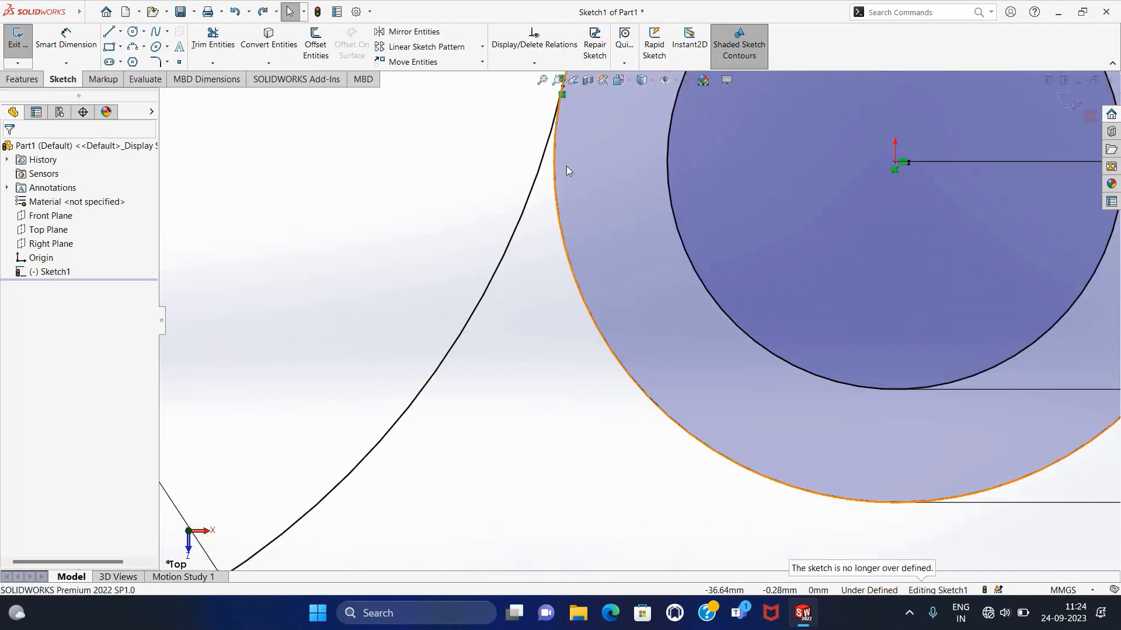
key("f")
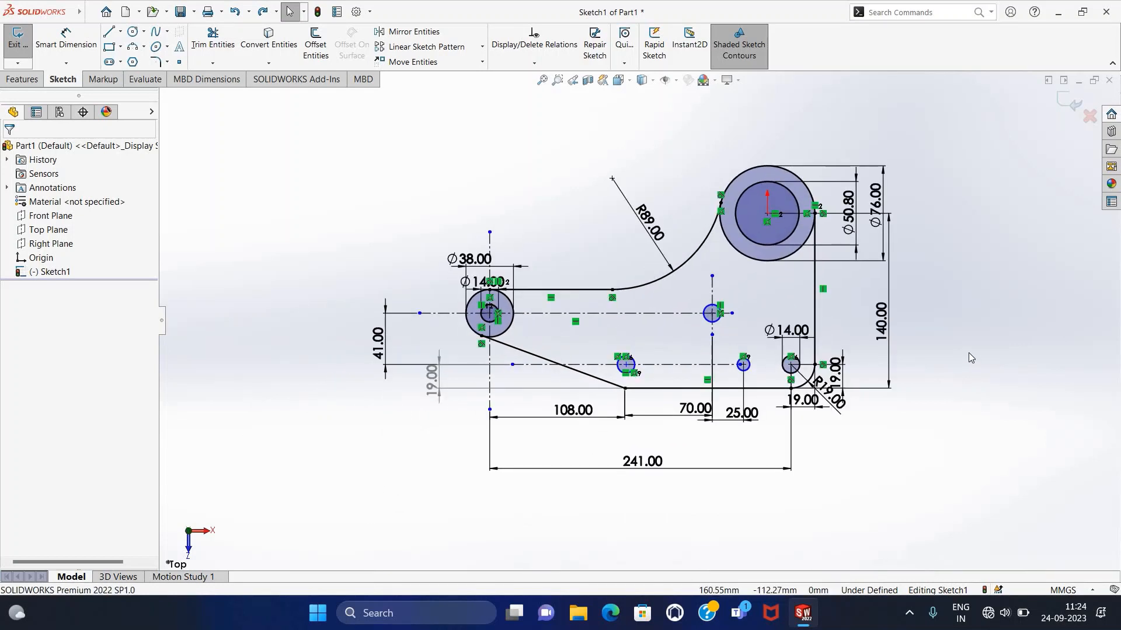
Trim away the portions of the 76 mm and 38 mm circles that lie inside the part outline.
left_click(213, 38)
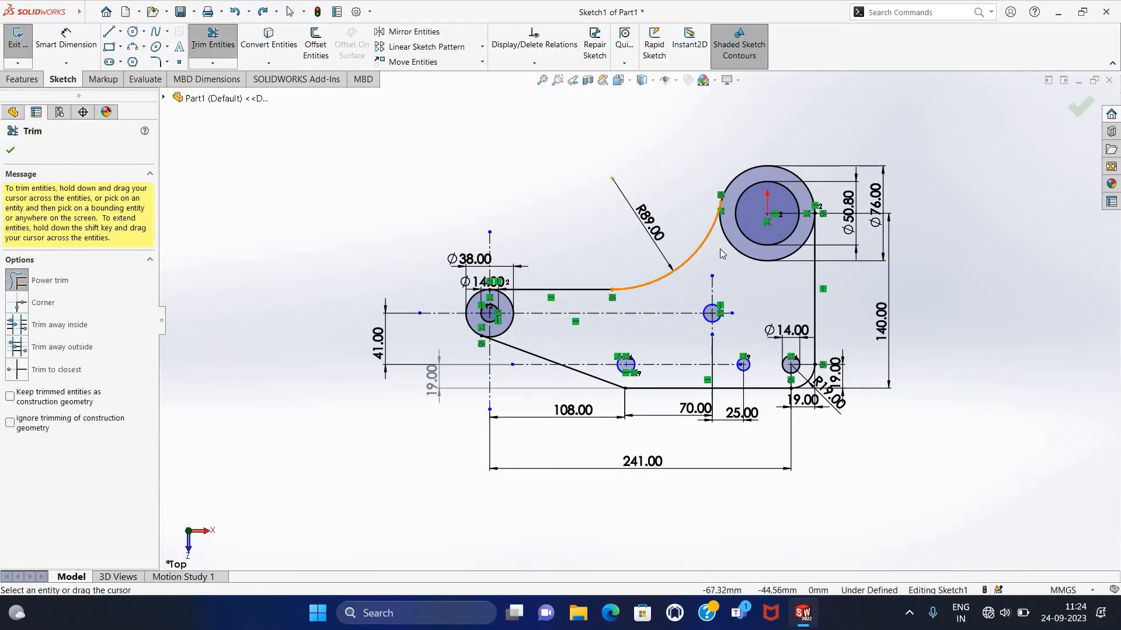
left_click_drag(722, 253, 740, 255)
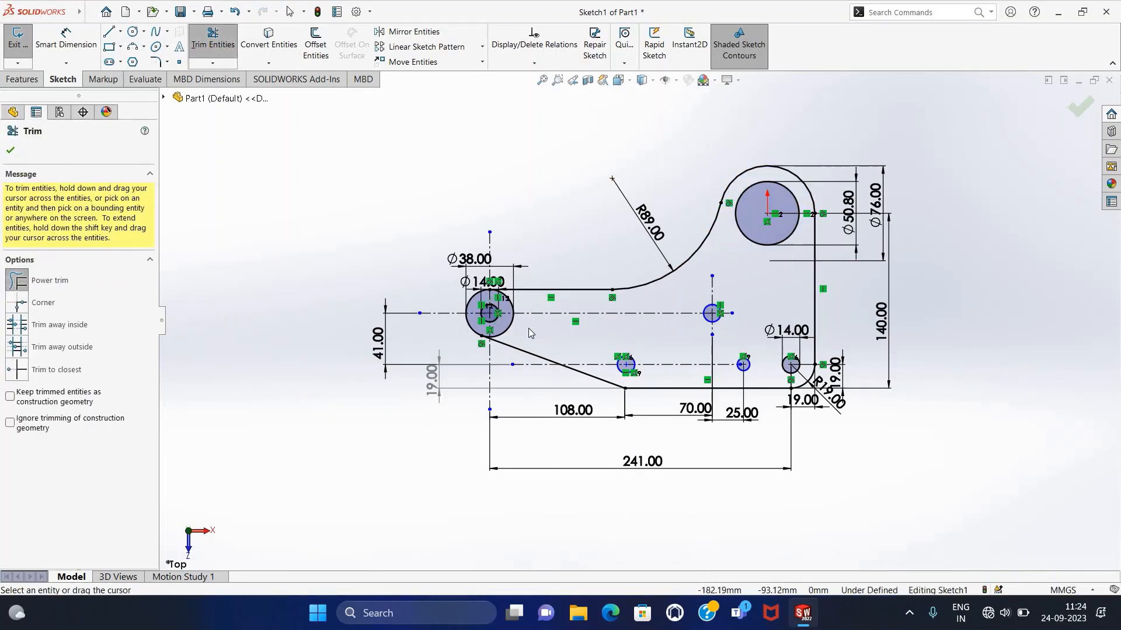
left_click_drag(531, 333, 518, 308)
key("Escape")
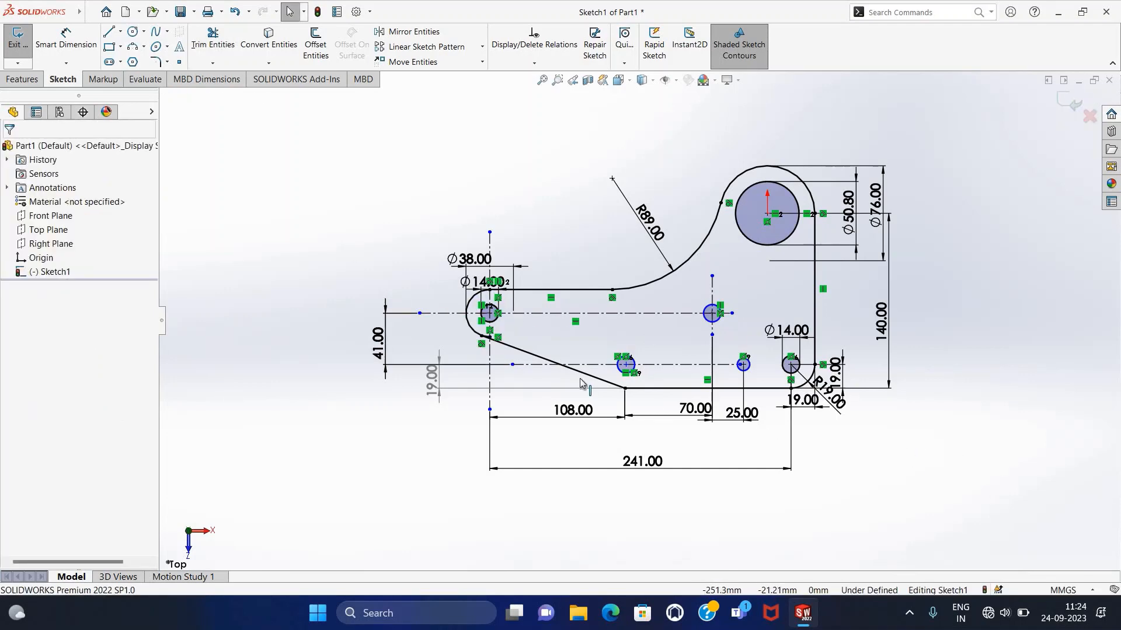
Sketch a circle of about 5 mm radius inside the outline, below the upper horizontal centerline and beside the rounded end's 14 mm hole.
scroll(440, 303, "down", 6)
left_click(133, 32)
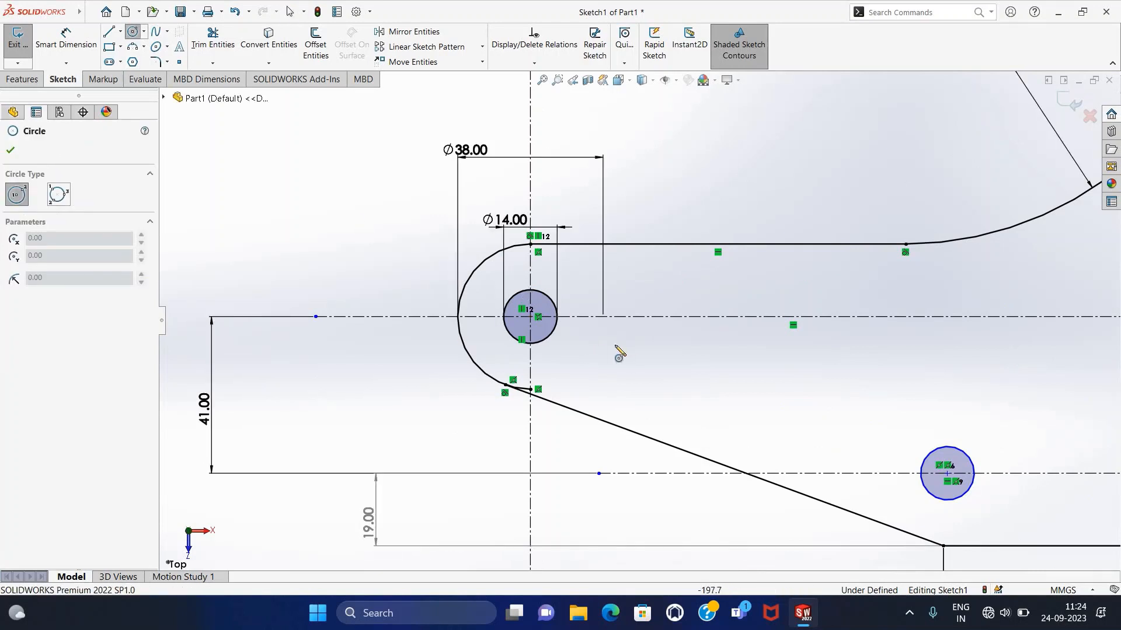
left_click(610, 354)
left_click(623, 368)
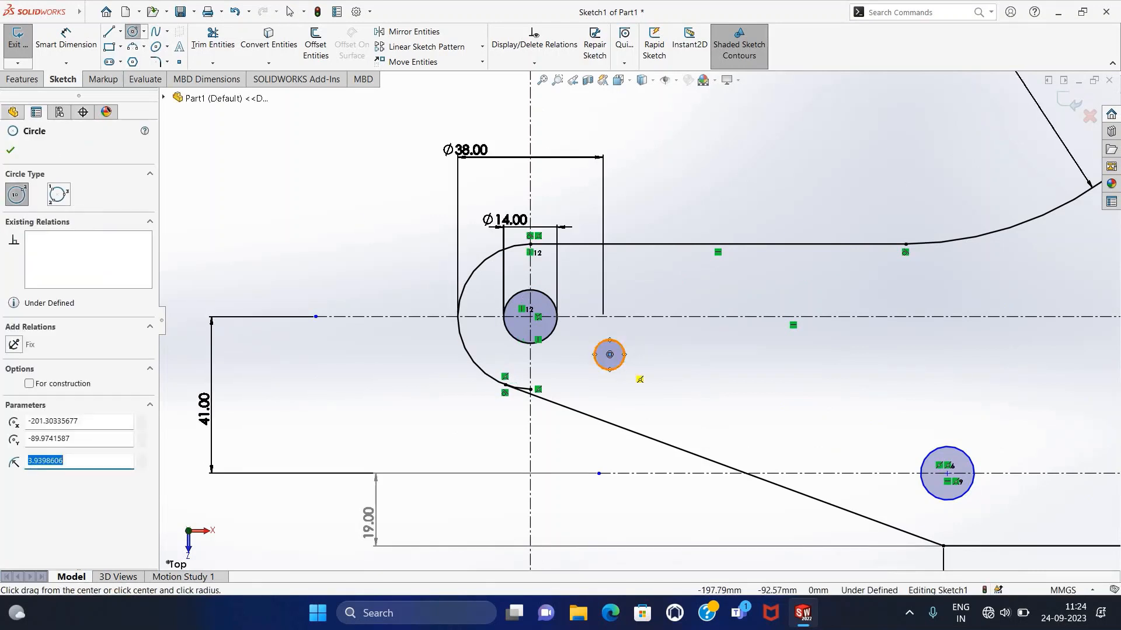
key("Escape")
Dimension the horizontal distance between the centres of the rounded end's 14 mm hole and the new small circle as 25 mm.
left_click(63, 37)
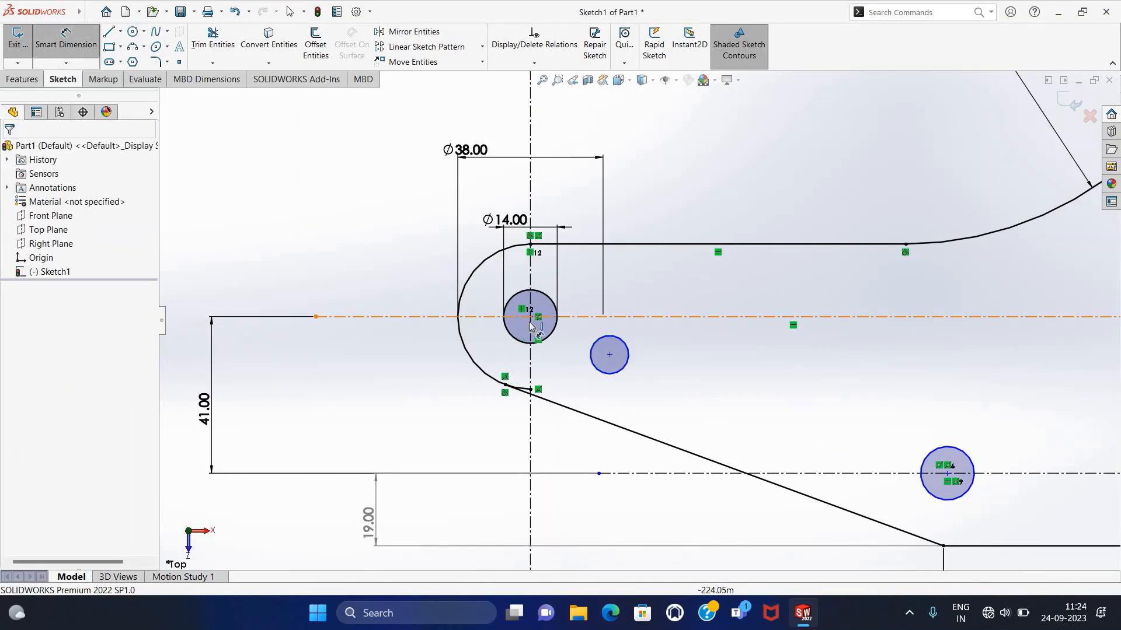
left_click(530, 316)
left_click(610, 354)
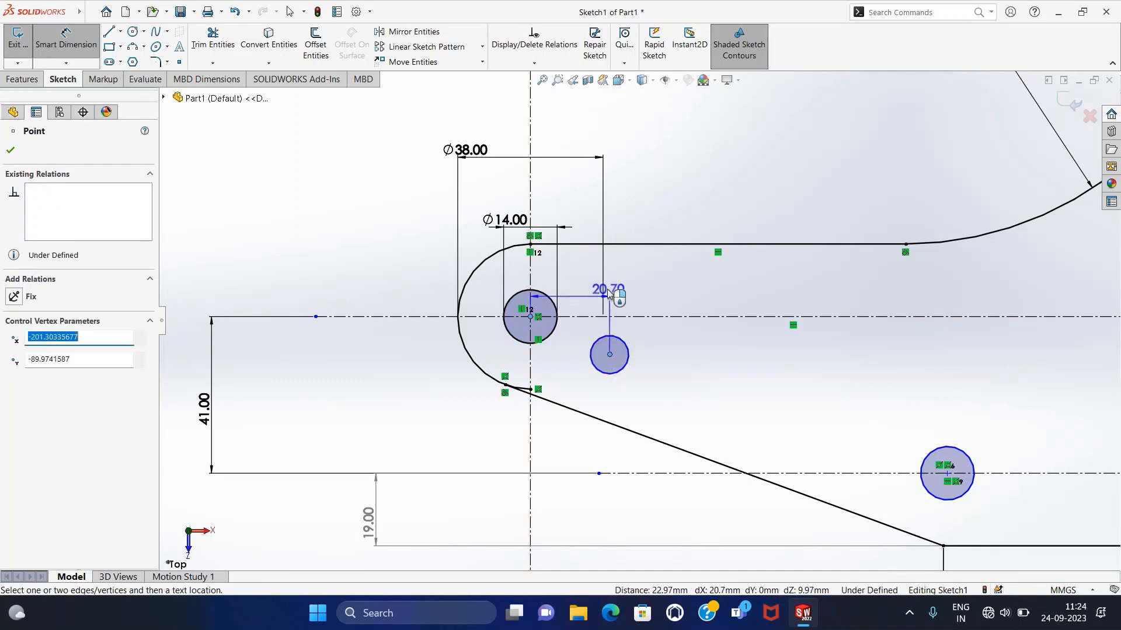
left_click(596, 286)
type("25")
key("Return")
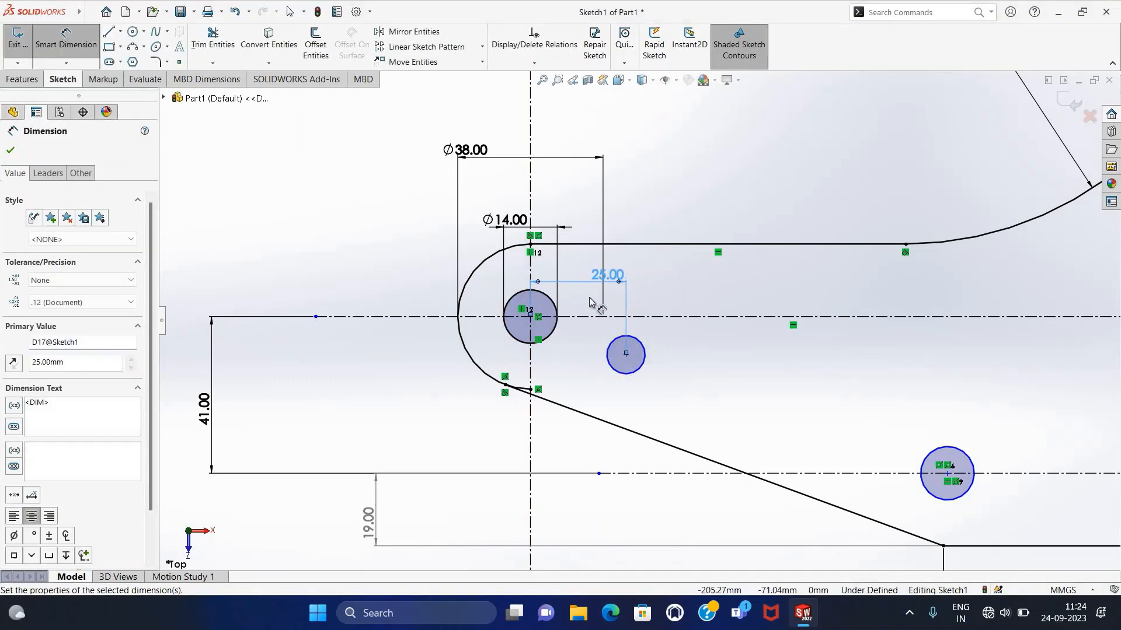
Dimension the vertical distance from the upper horizontal centerline to the new small circle's centre as 13 mm.
left_click(644, 317)
left_click(626, 354)
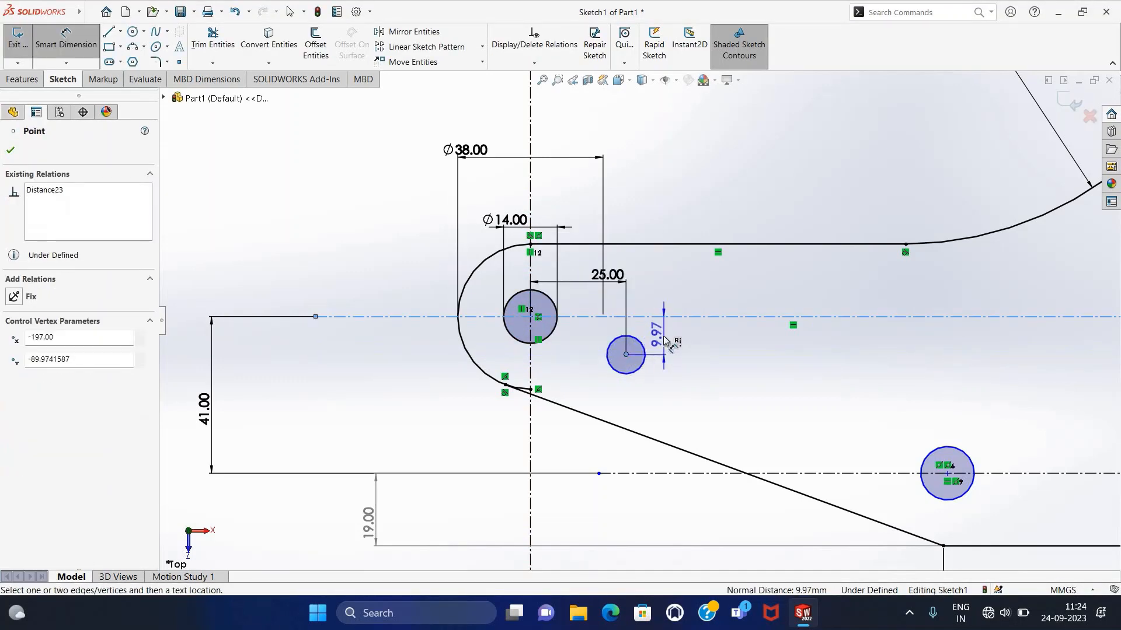
left_click(656, 333)
type("13")
key("Return")
key("Escape")
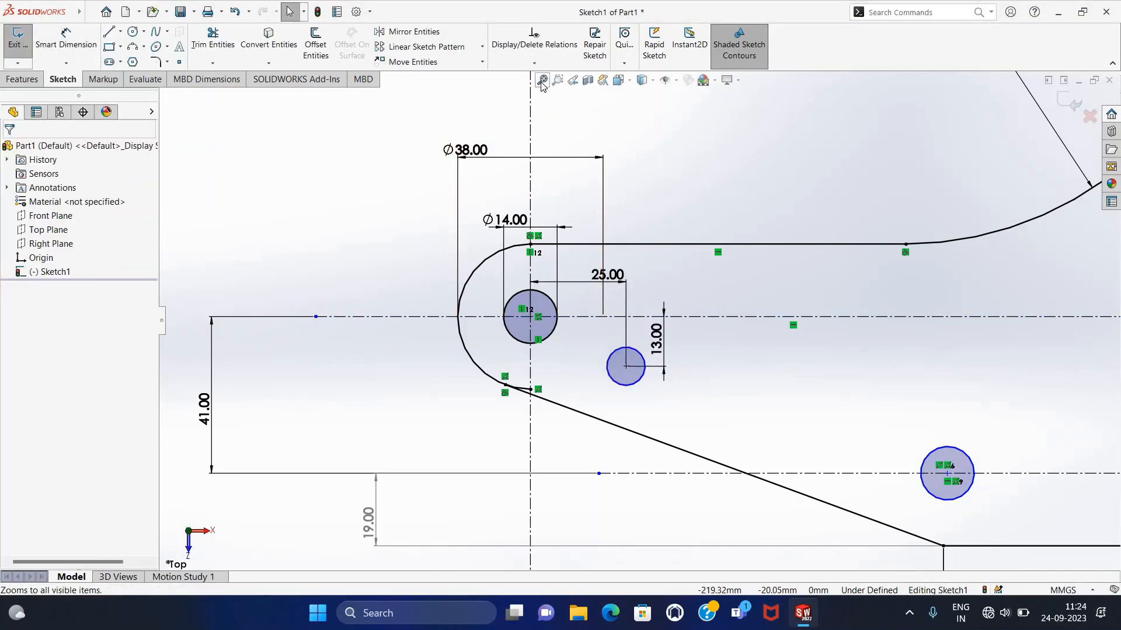
Trim away the leftover arc piece between the rounded end and the sloping lower line.
left_click(543, 80)
scroll(492, 307, "down", 8)
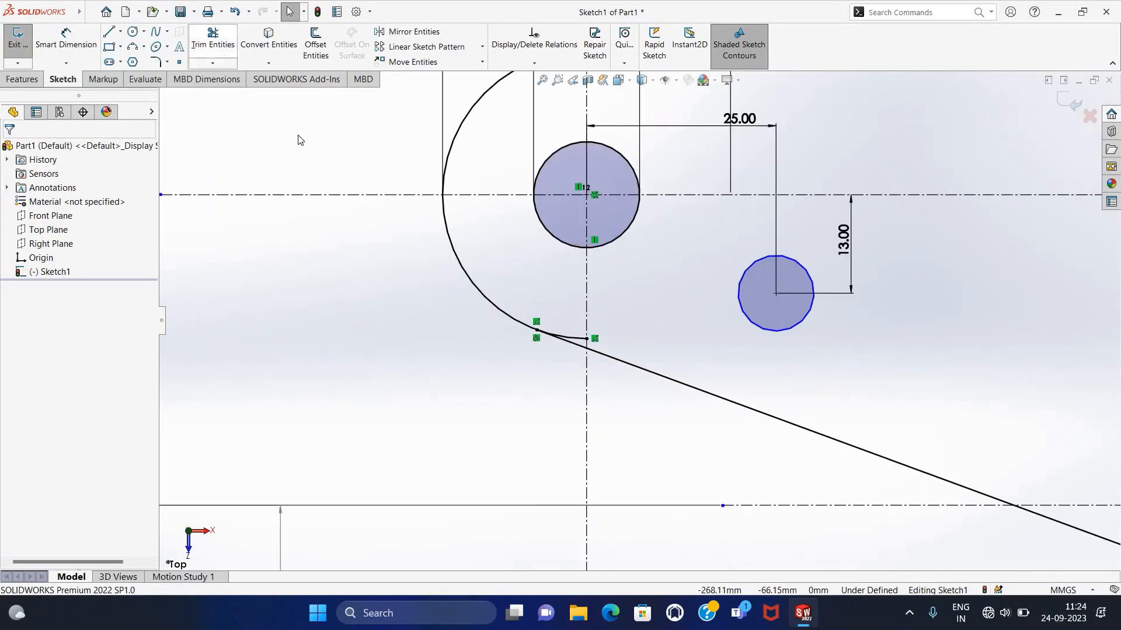
left_click(213, 39)
scroll(605, 345, "down", 3)
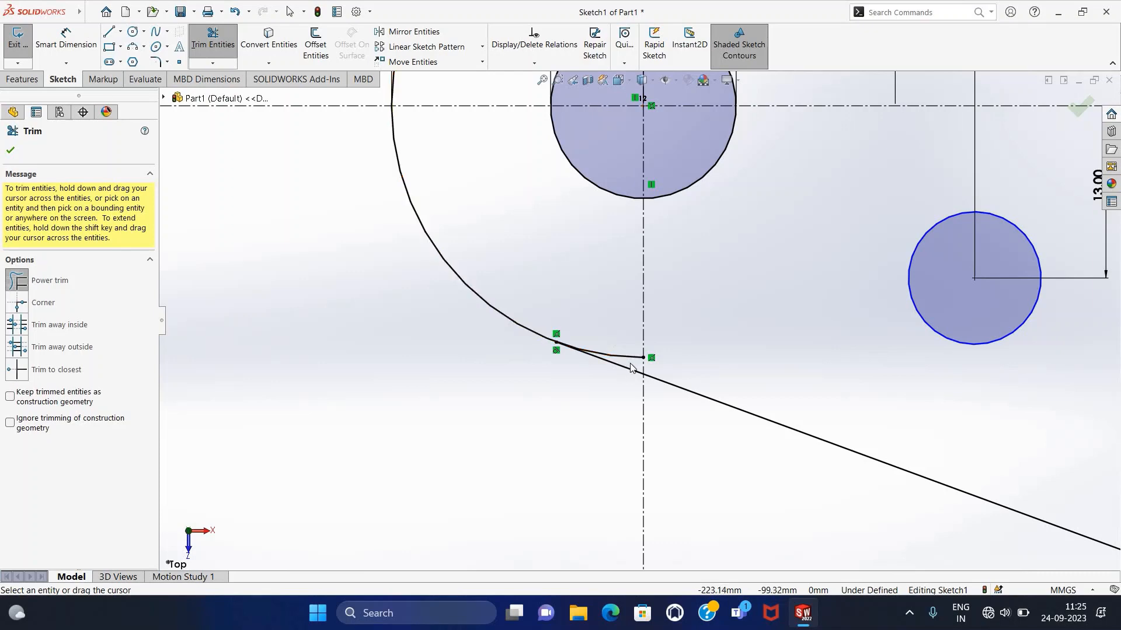
left_click_drag(622, 350, 630, 367)
scroll(598, 335, "up", 3)
key("Escape")
left_click(542, 80)
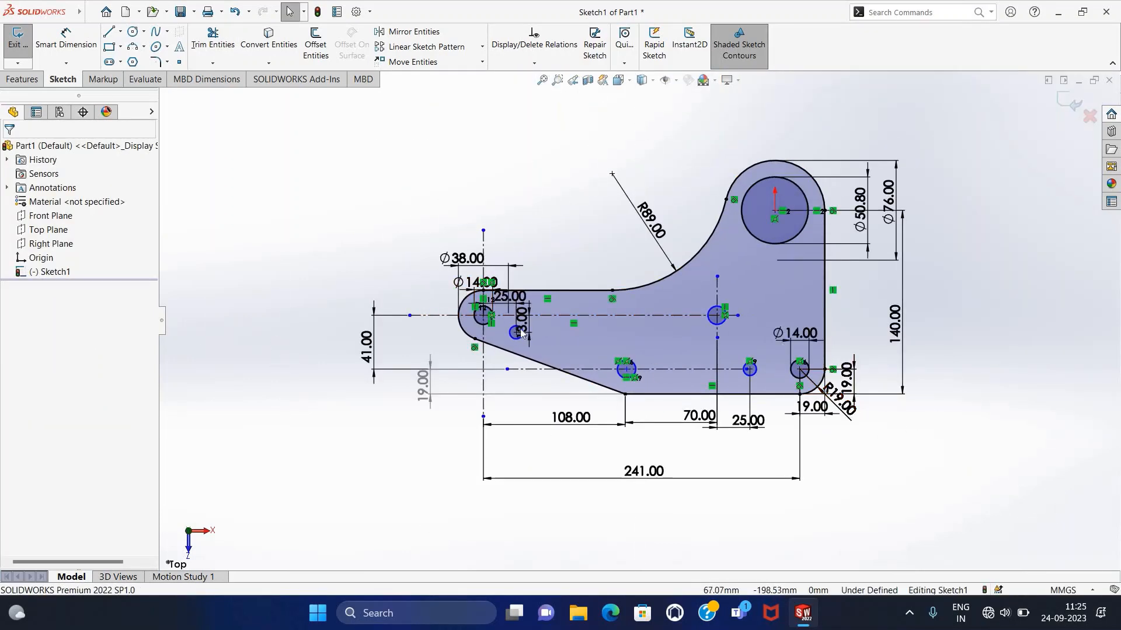
Close the profile sketch and extrude it 19 mm as a blind boss to form the plate.
left_click(23, 42)
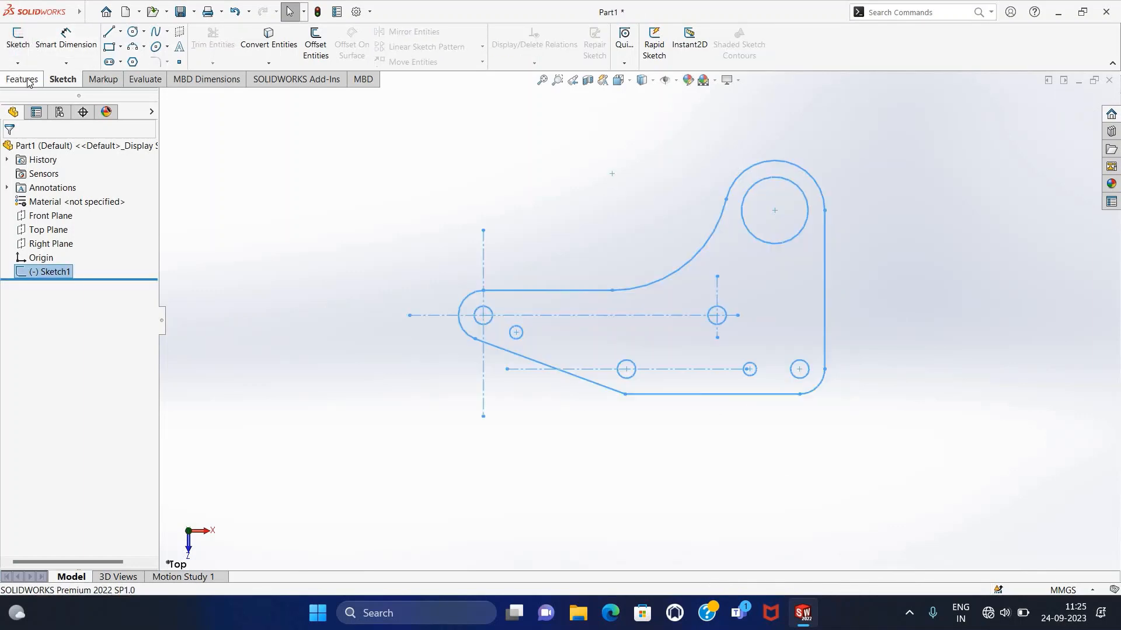
left_click(23, 79)
left_click(39, 61)
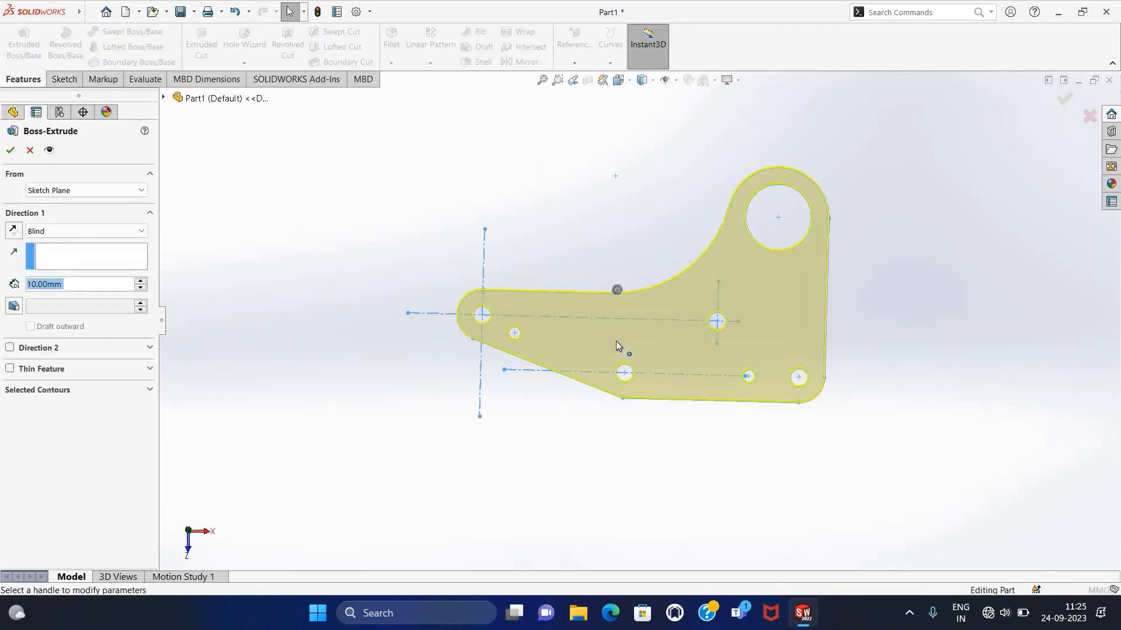
type("19")
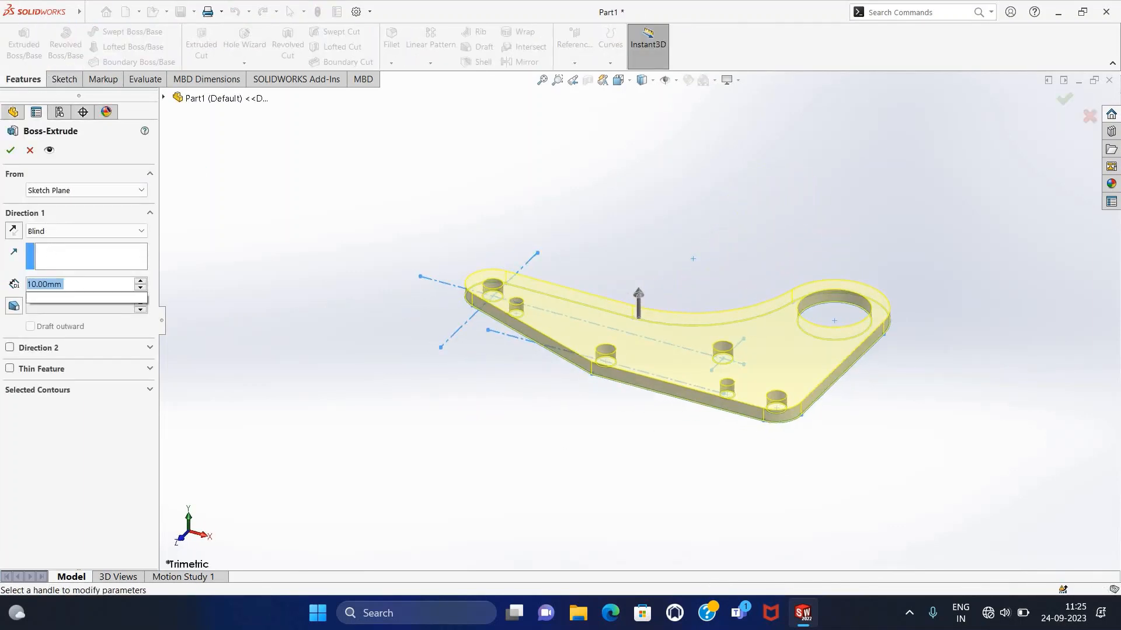
key("Return")
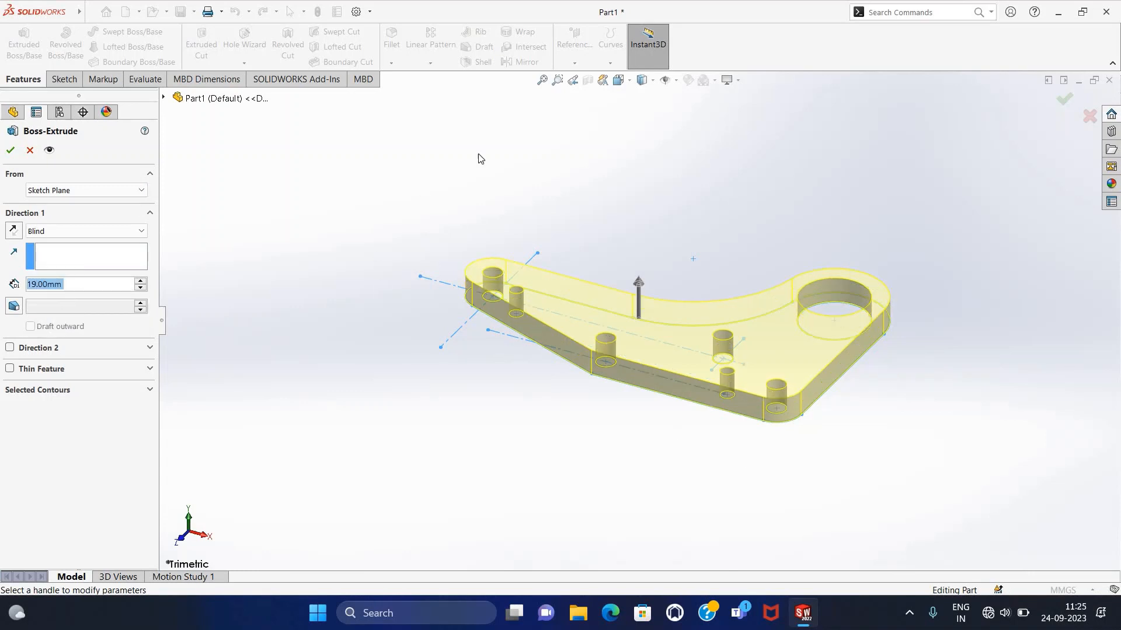
left_click(9, 152)
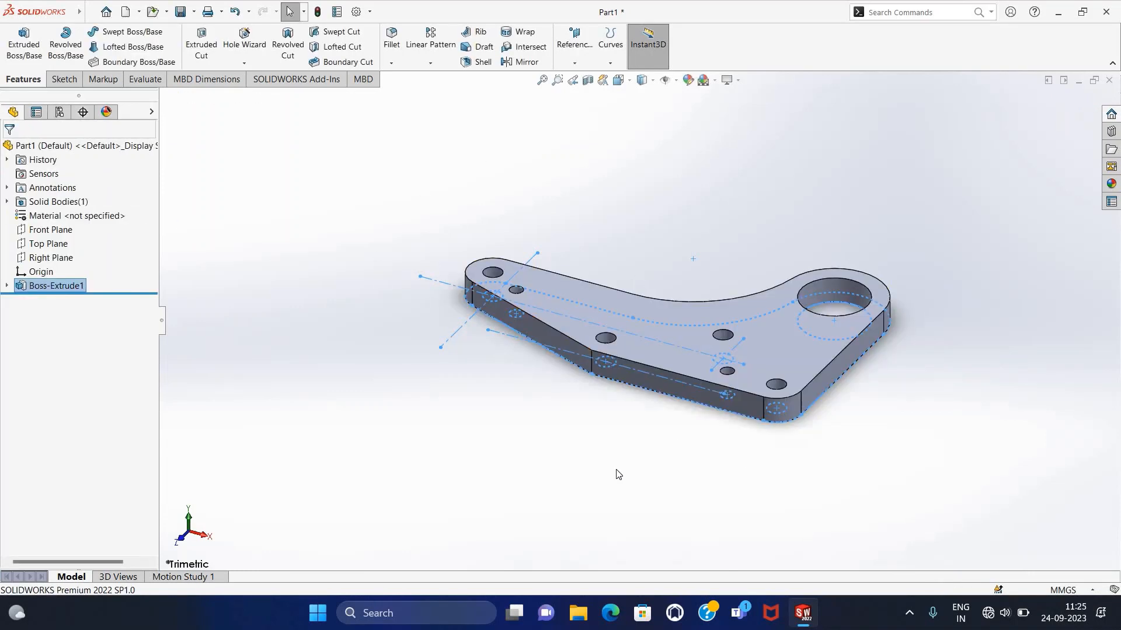
Try to apply the brushed magnesium appearance from the metal library to the plate's body.
left_click(1113, 183)
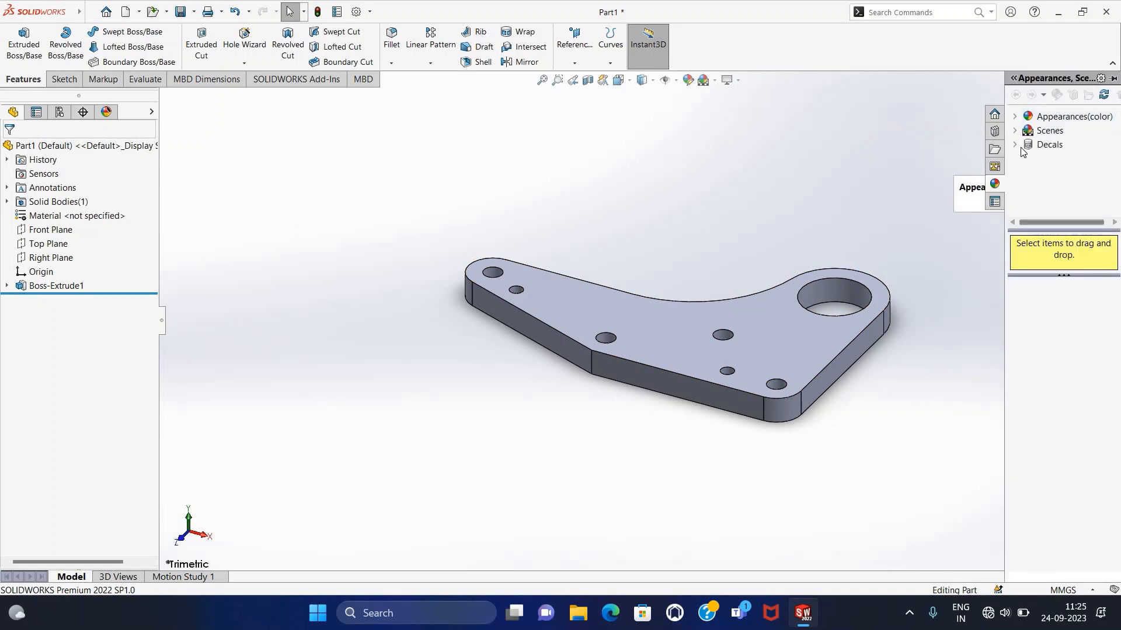
double_click(1068, 116)
left_click(1061, 145)
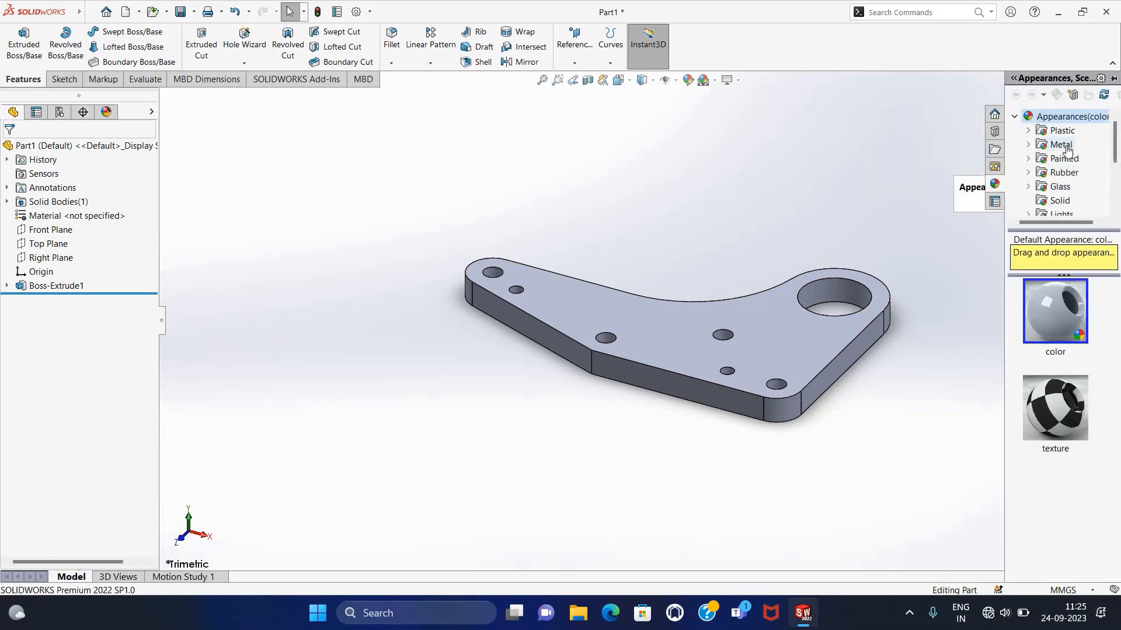
scroll(1086, 189, "down", 3)
scroll(1080, 185, "up", 3)
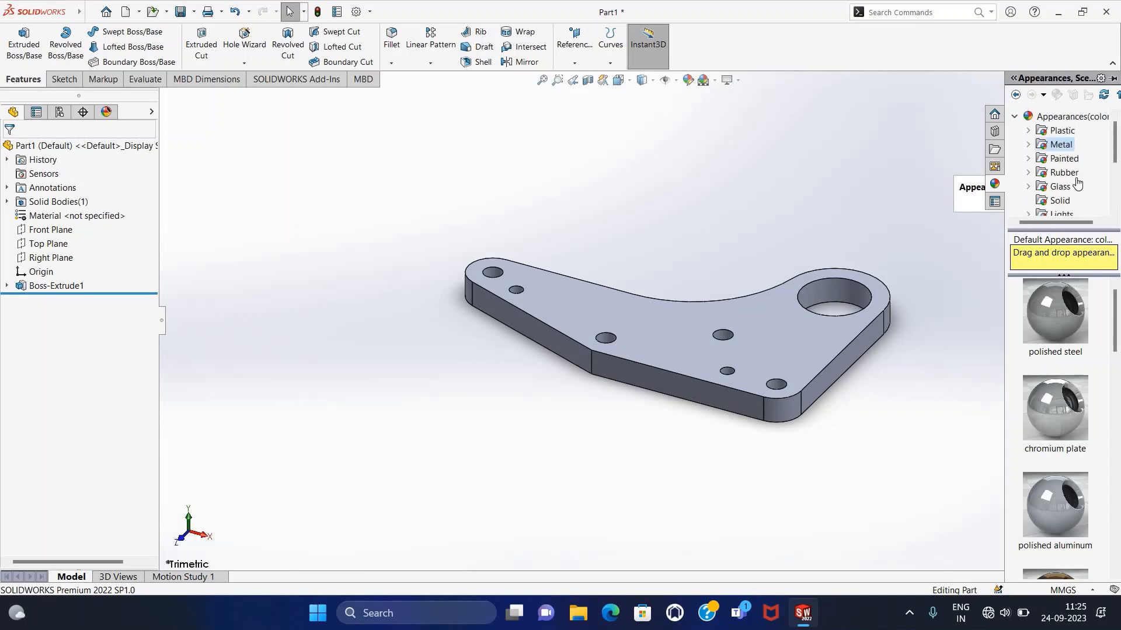
left_click(1029, 144)
scroll(1068, 166, "down", 3)
left_click(1085, 158)
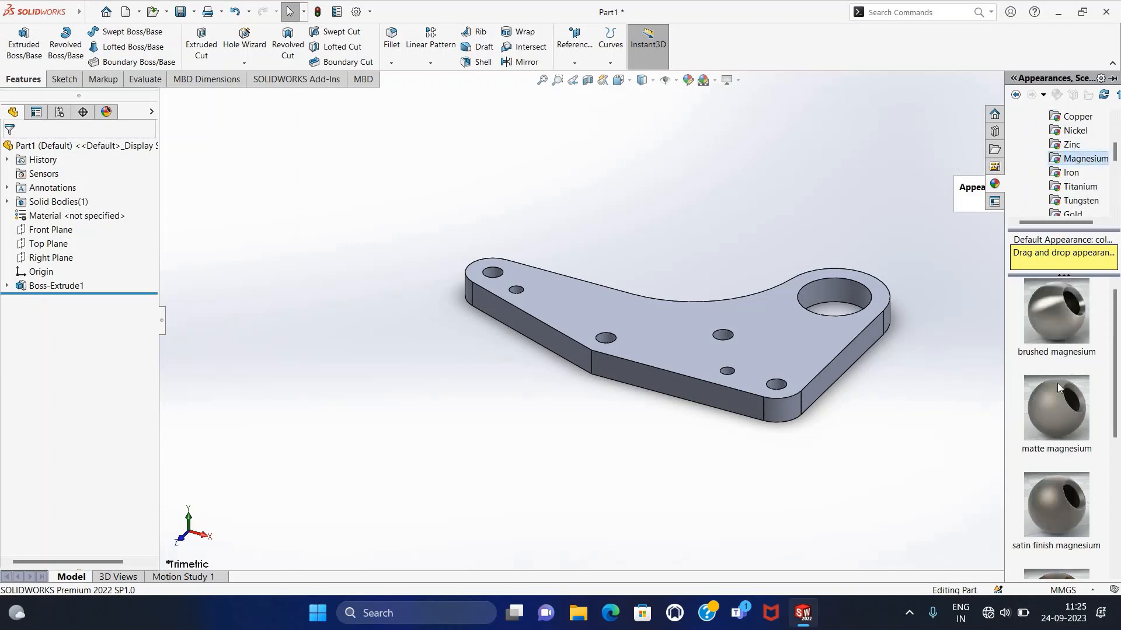
left_click_drag(1079, 311, 803, 375)
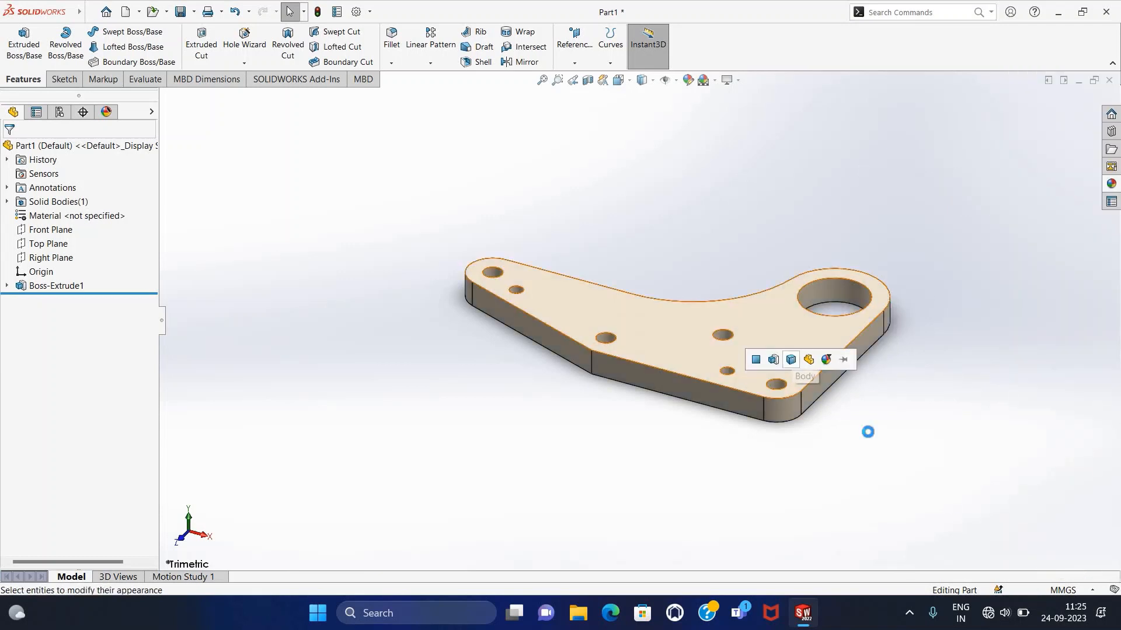
middle_click_drag(864, 429, 797, 387)
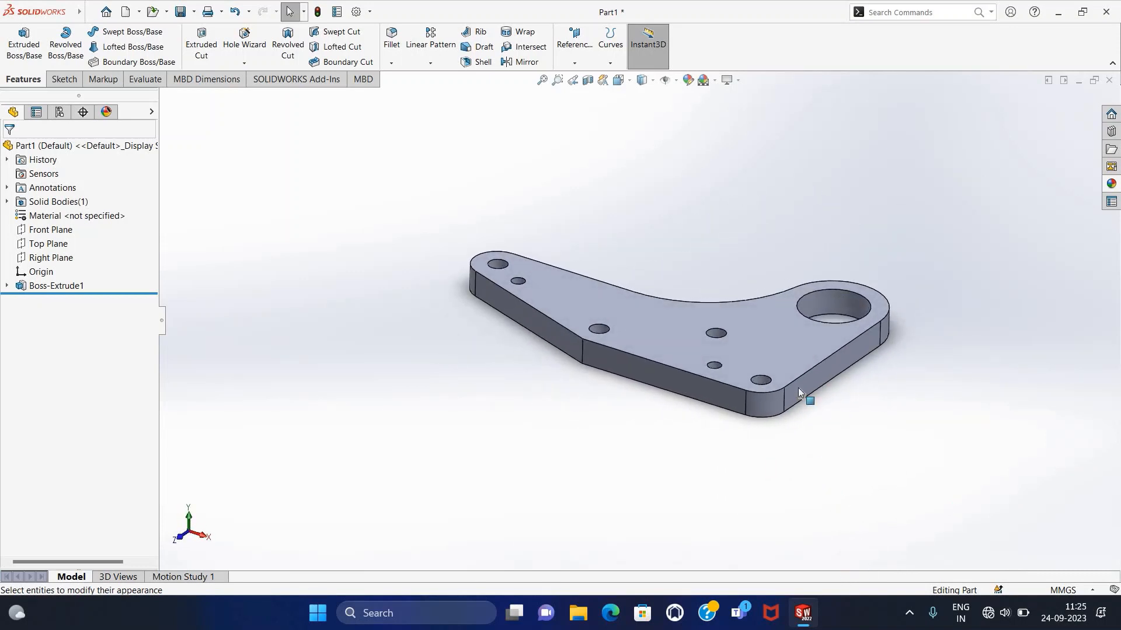
Try once more to give the plate the brushed magnesium appearance.
left_click(798, 388)
left_click(955, 417)
left_click(1115, 183)
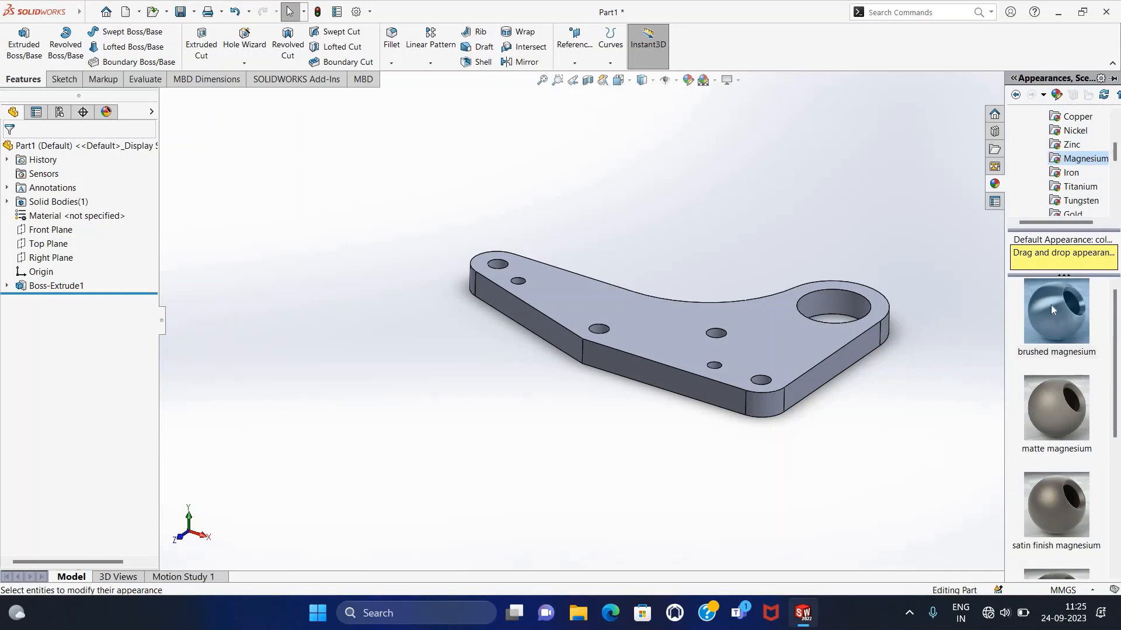
left_click_drag(1051, 309, 782, 336)
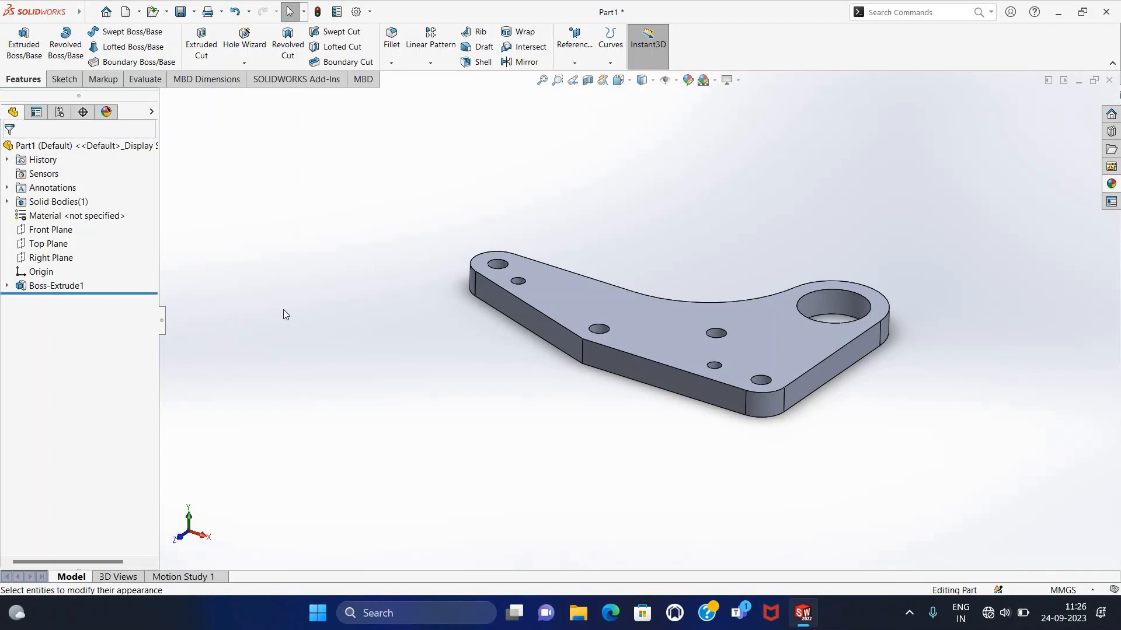
Start a sketch on the plate's flat side face beside the concave arc and draw a line about 84 mm long along its upper edge.
middle_click_drag(430, 449, 760, 297)
left_click(760, 294)
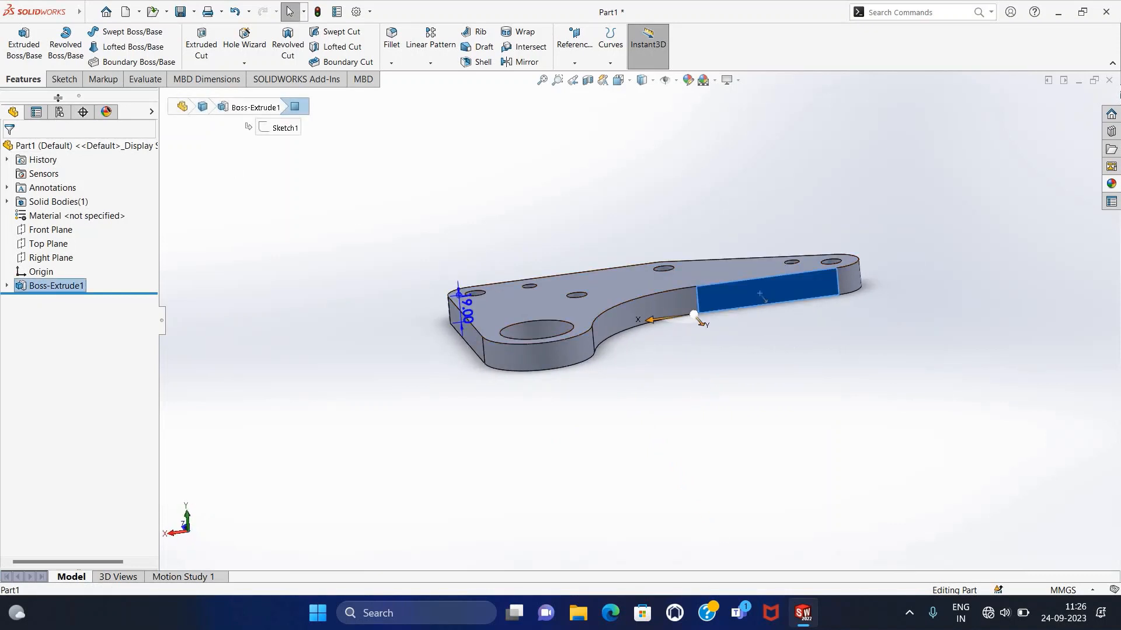
left_click(62, 78)
left_click(17, 41)
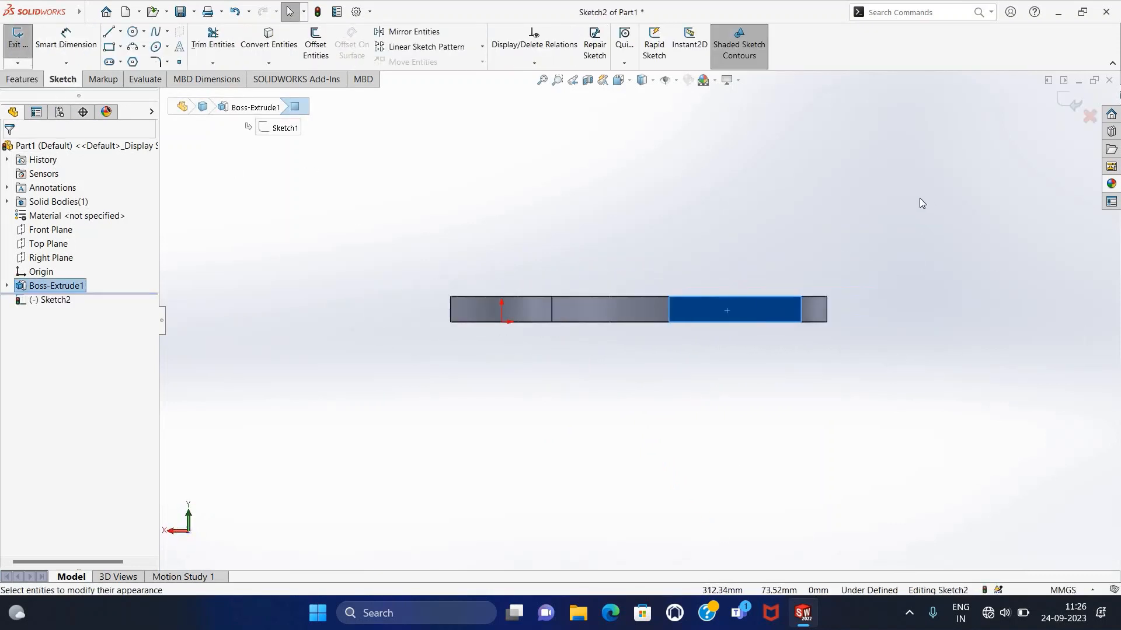
left_click(109, 32)
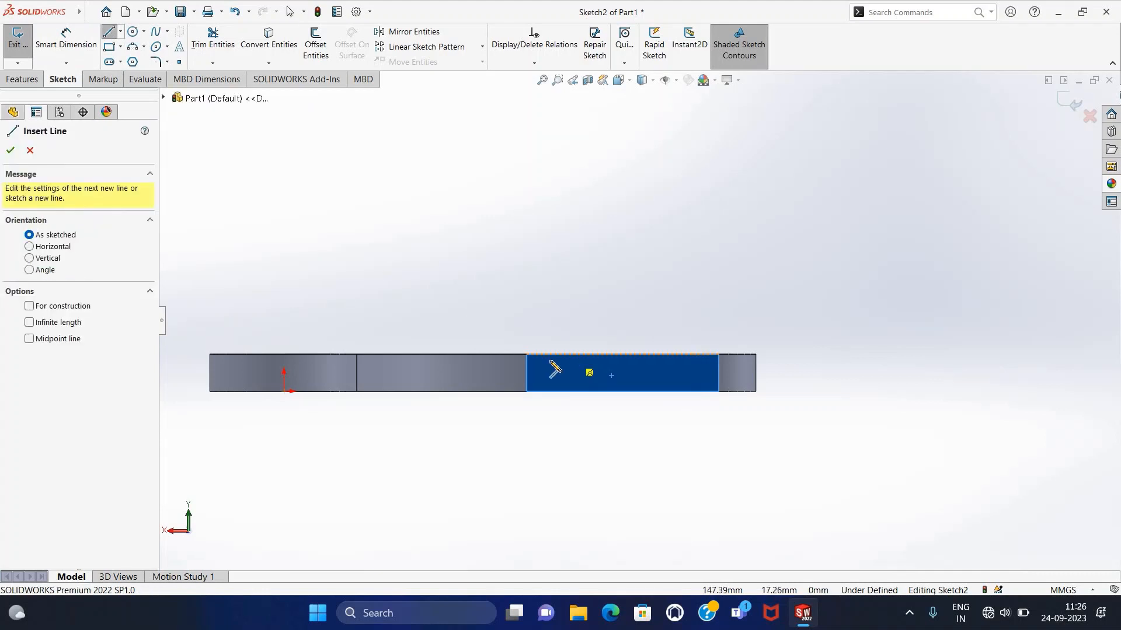
left_click(538, 355)
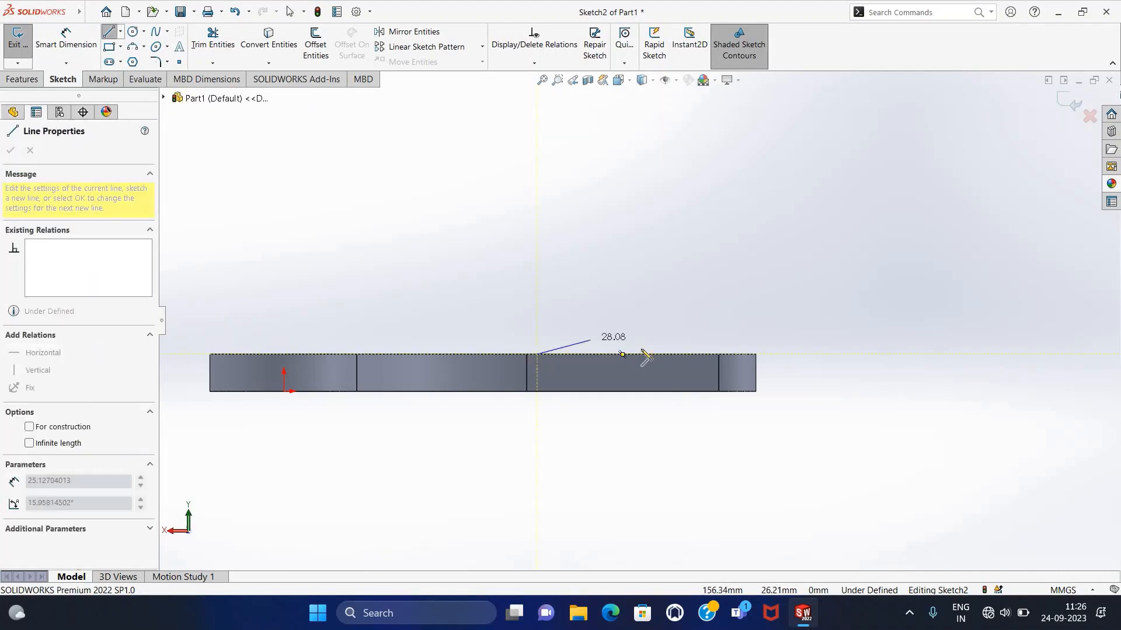
left_click(701, 355)
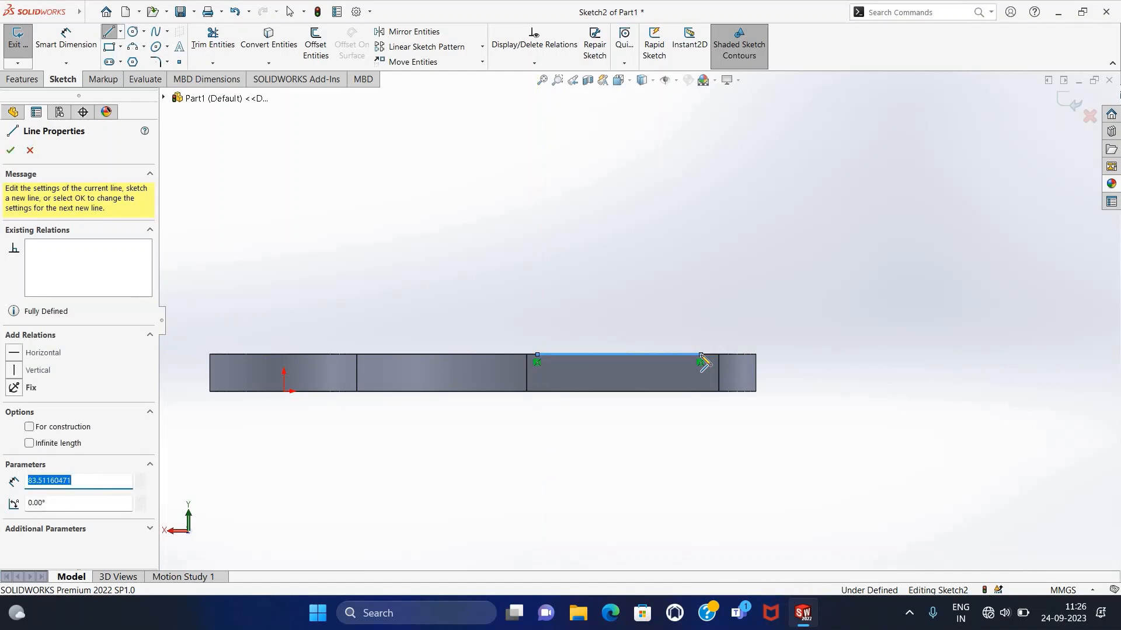
key("Escape")
Sketch two concentric circles, about 52 mm and 30 mm in diameter, centred above the flat side face.
left_click(133, 32)
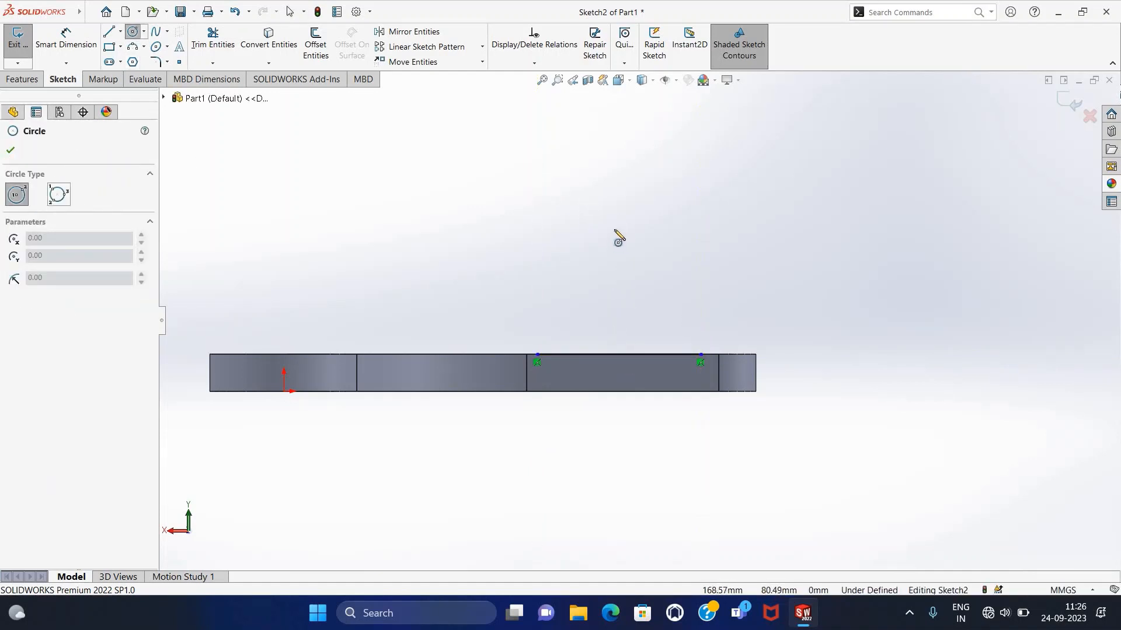
mouse_move(615, 229)
left_mouse_down()
mouse_move(630, 259)
mouse_move(668, 278)
left_mouse_up()
key("Escape")
Dimension the outer circle's diameter as 70 mm.
left_click(66, 47)
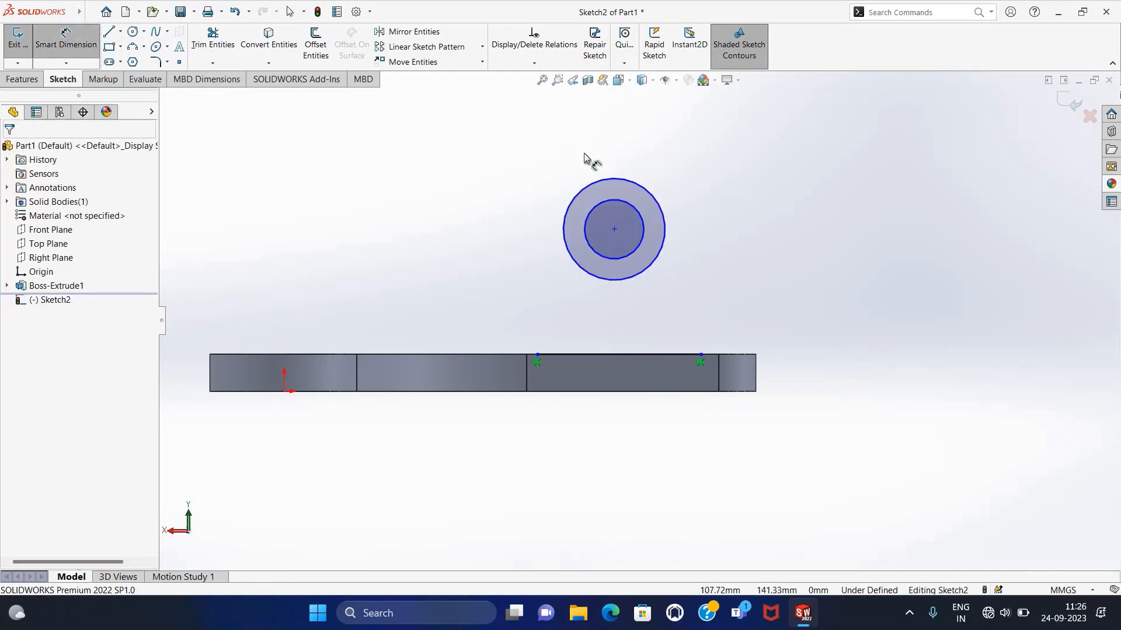
left_click(601, 181)
left_click(616, 119)
type("35")
key("Return")
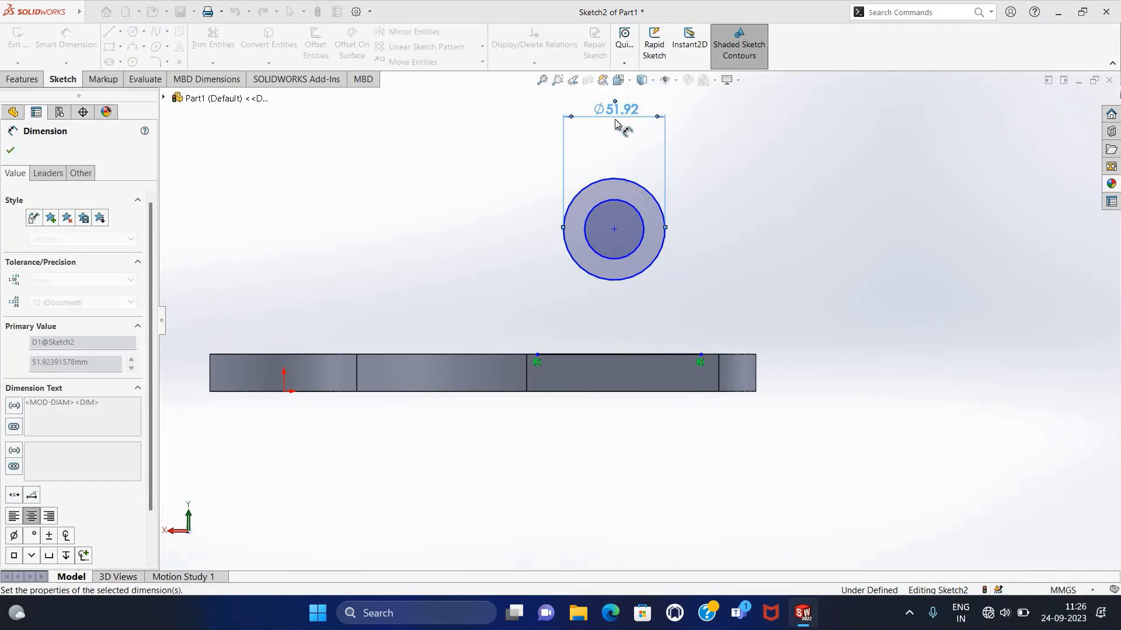
double_click(617, 113)
type("70")
key("Return")
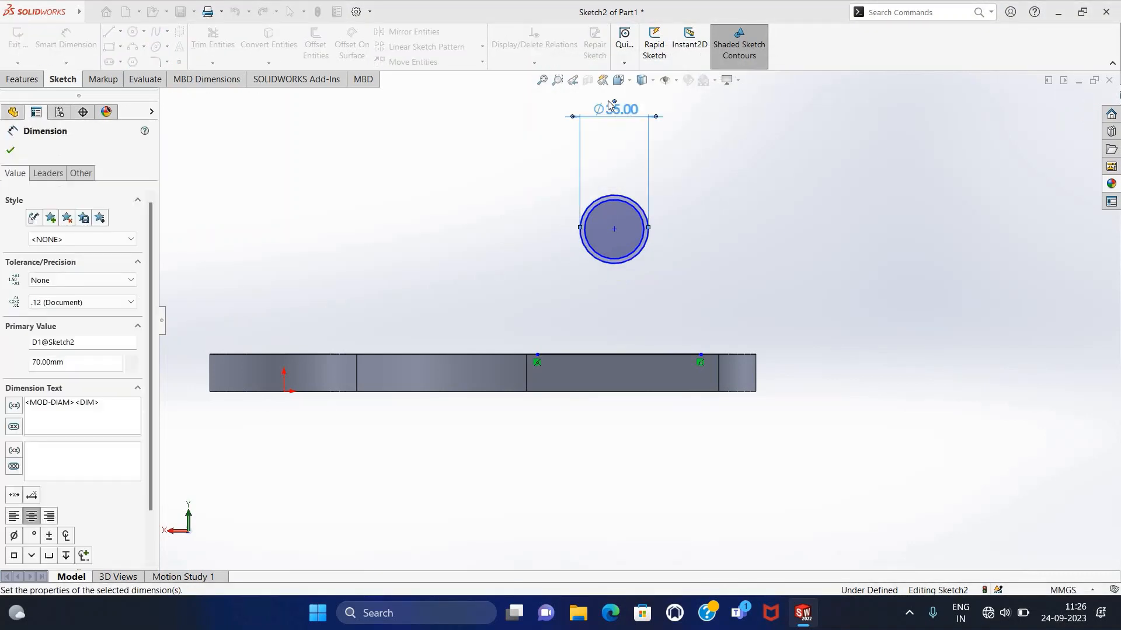
Dimension the inner circle's diameter as 44.45 mm.
left_click(595, 209)
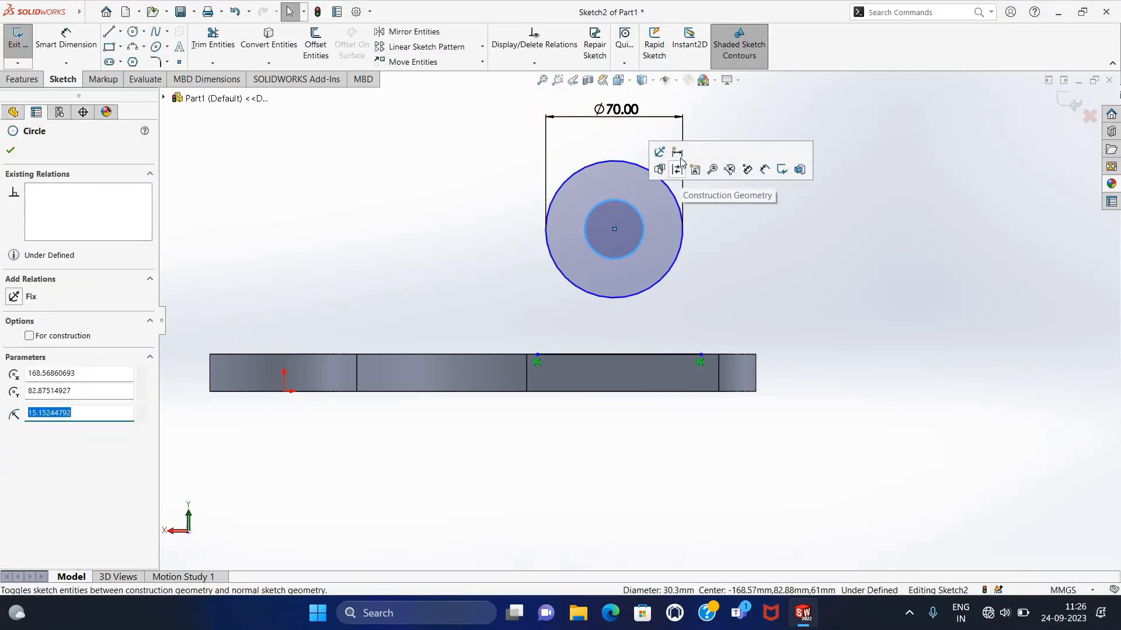
key("Escape")
left_click(41, 55)
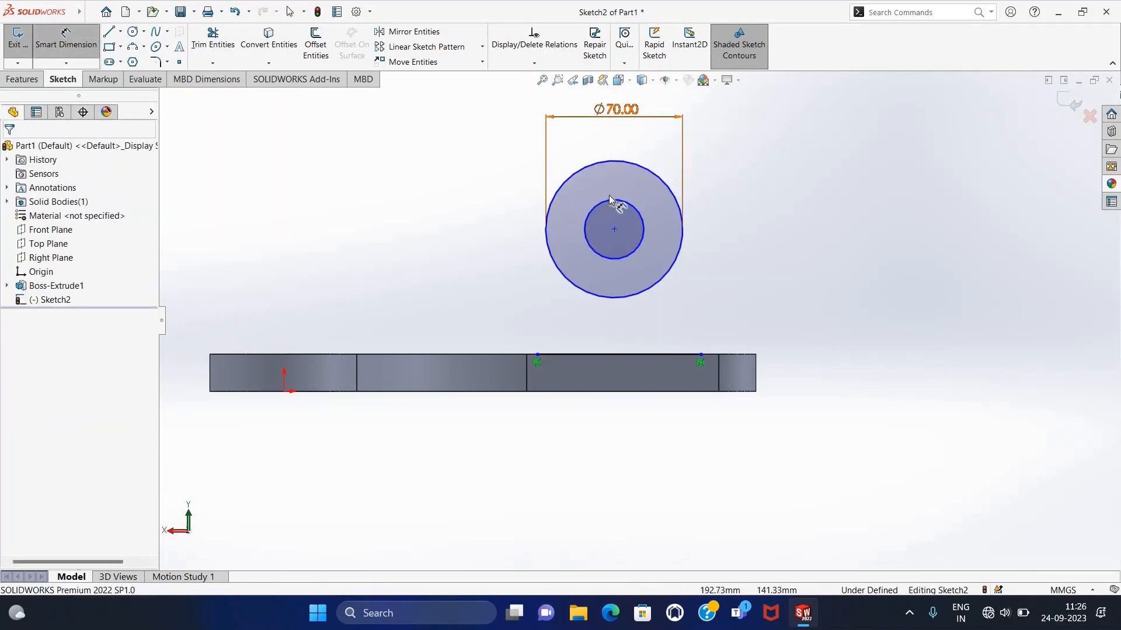
left_click(616, 201)
left_click(766, 211)
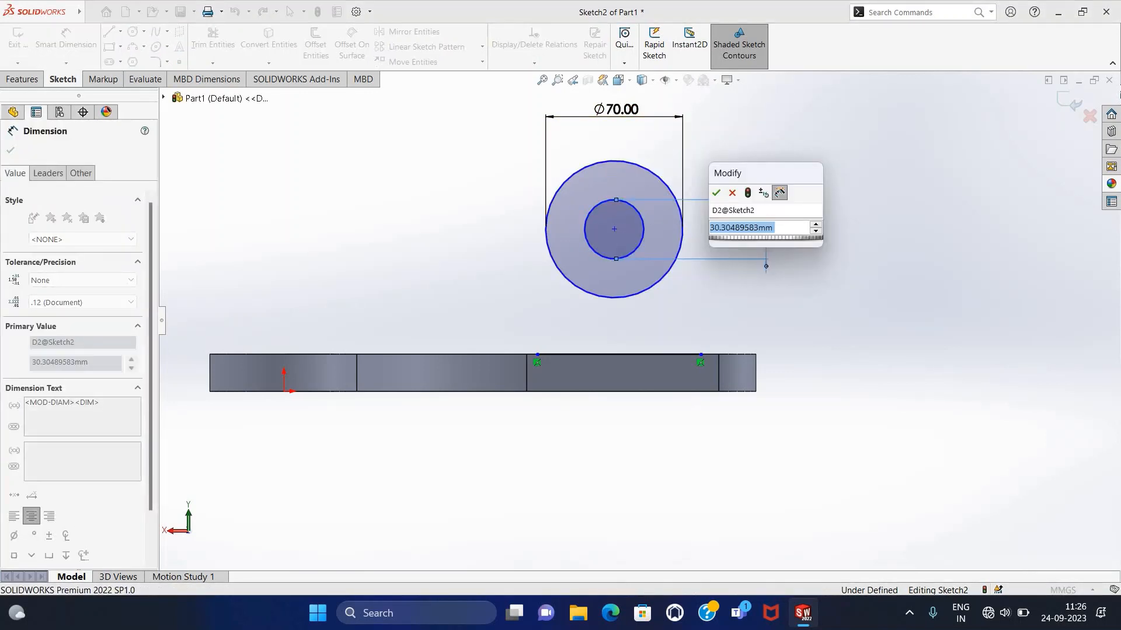
type("44.45")
key("Return")
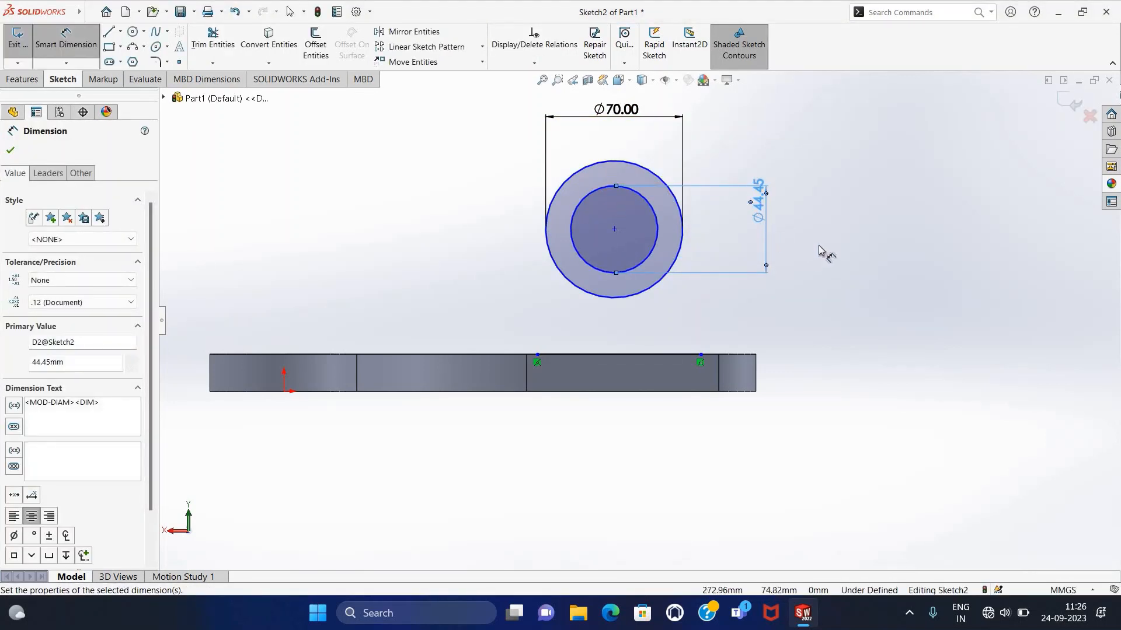
Dimension the vertical distance from the side face's lower edge to the circles' centre as 105 mm.
left_click(614, 230)
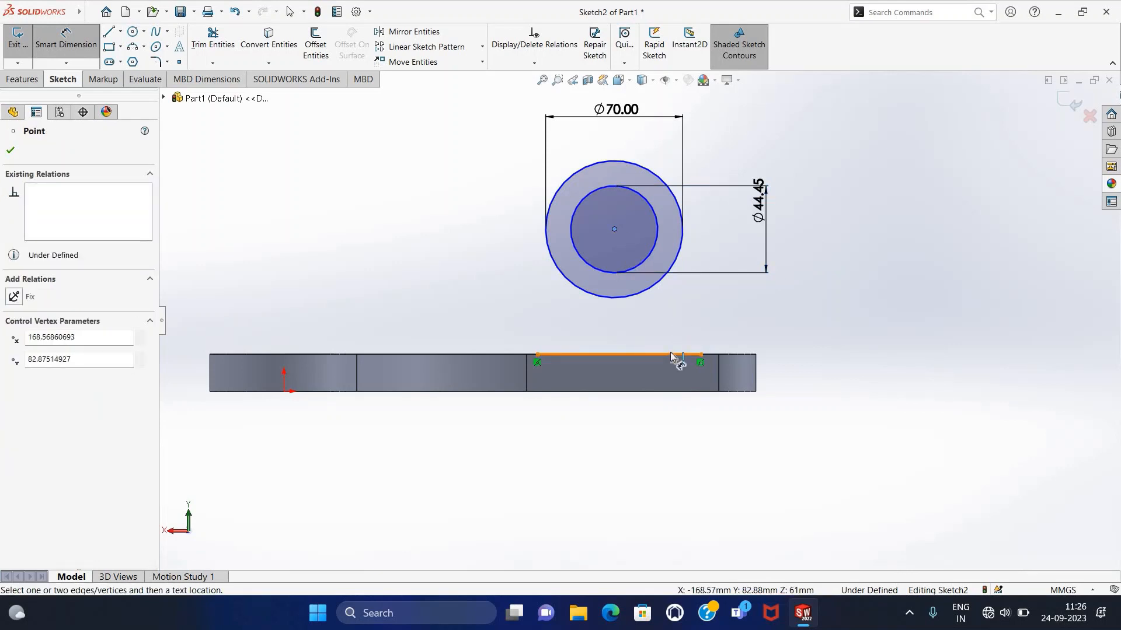
left_click(675, 356)
left_click(616, 231)
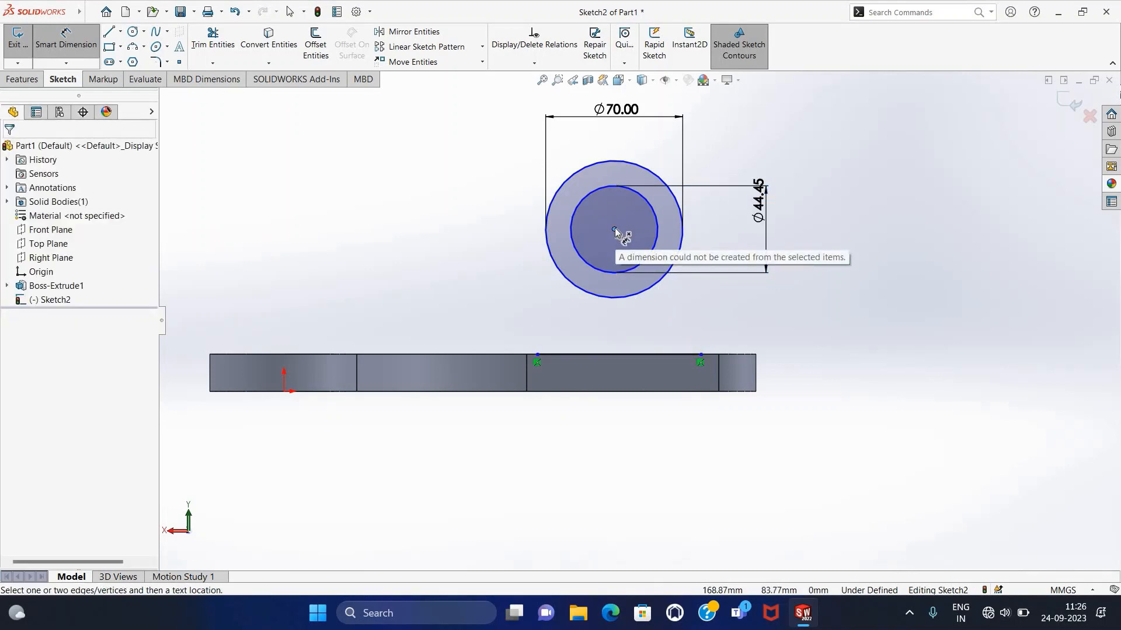
left_click(636, 391)
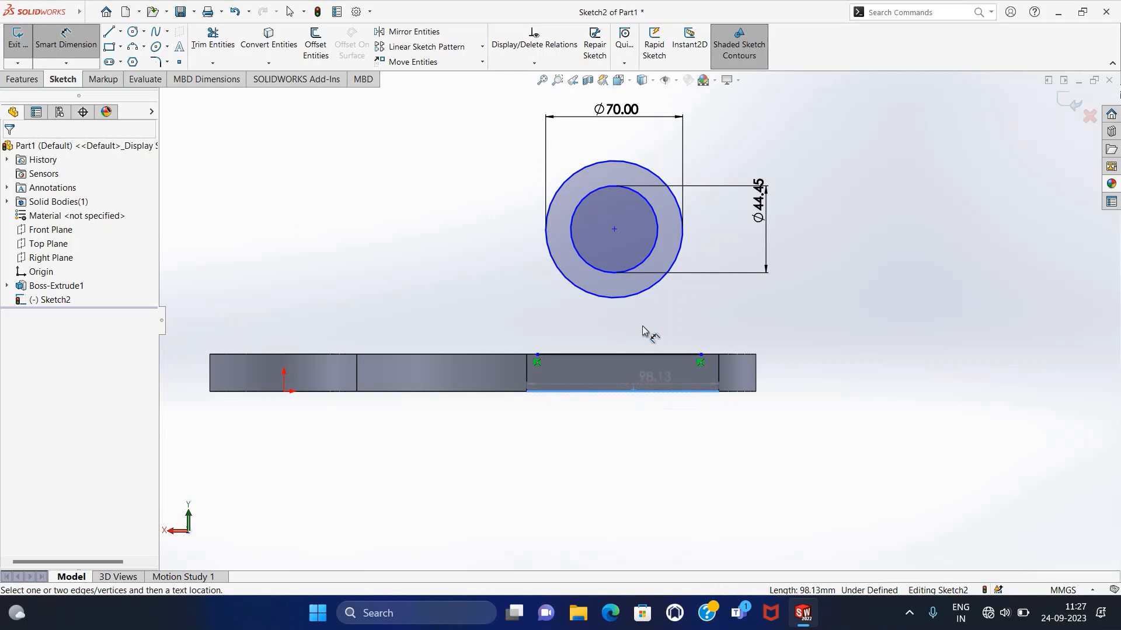
left_click(616, 230)
left_click(792, 273)
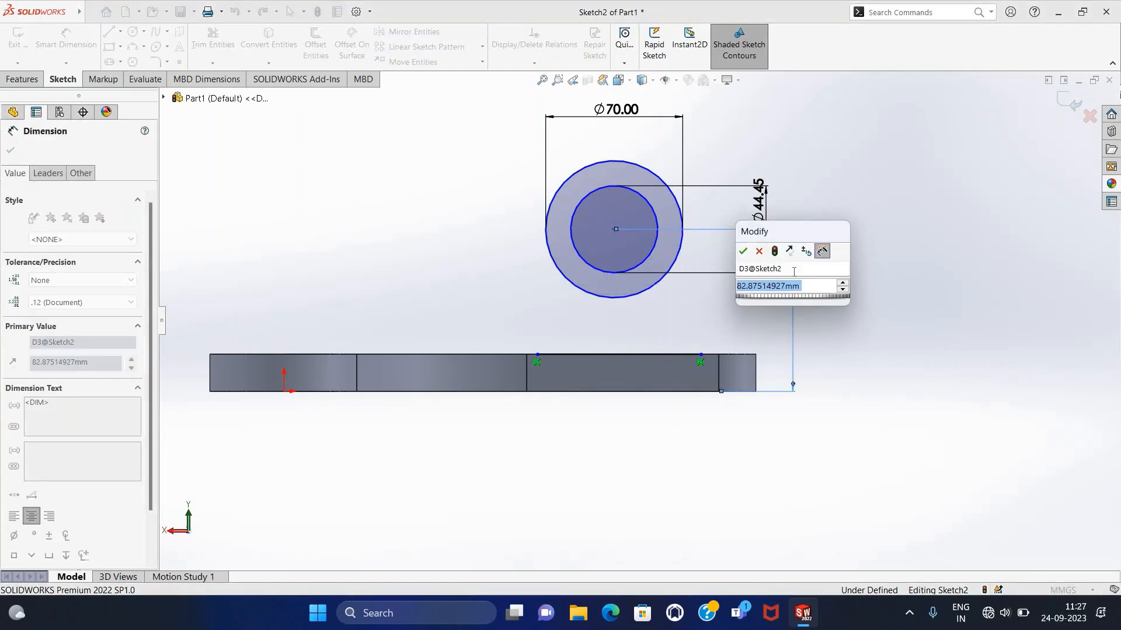
type("105")
key("Return")
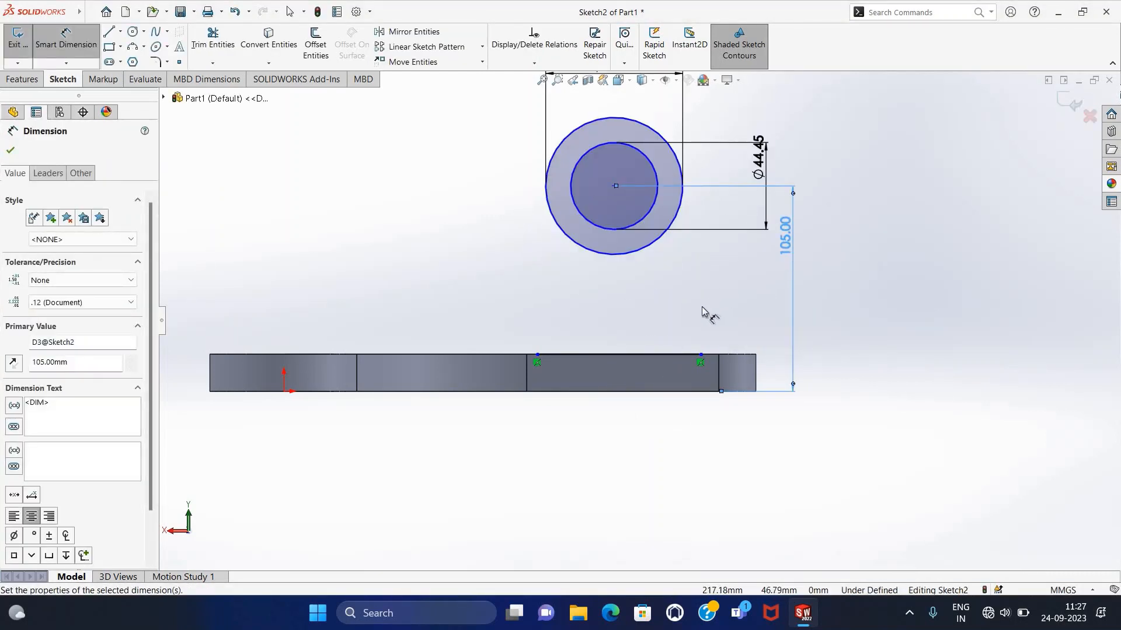
key("Escape")
Sketch two lines from the ends of the side face's upper-edge line up to opposite sides of the outer circle.
left_click(109, 31)
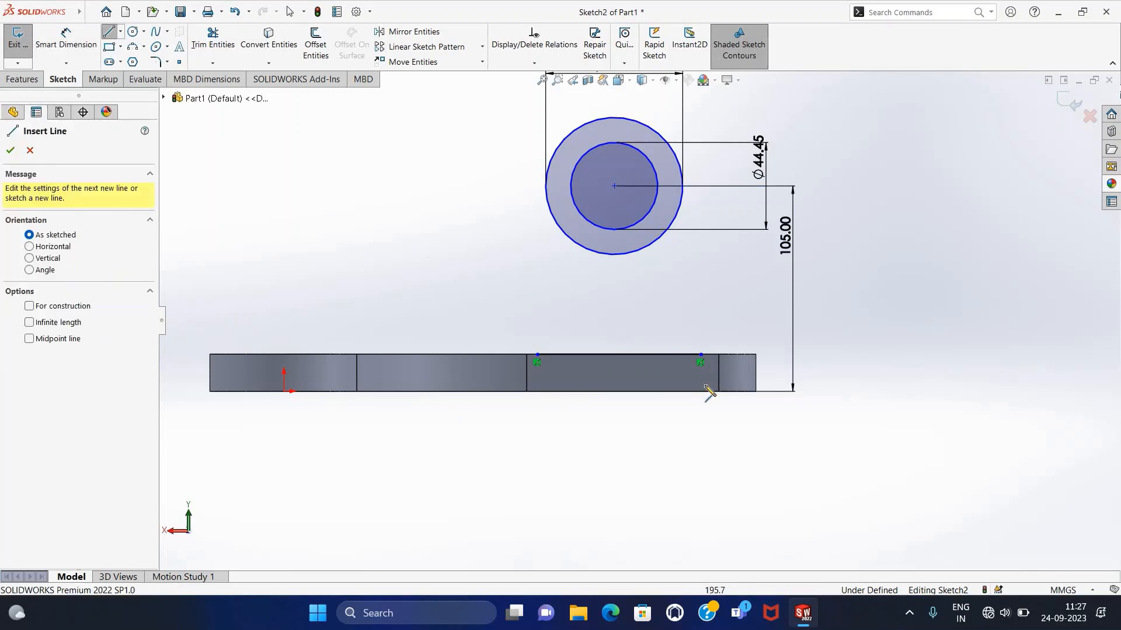
left_click(701, 354)
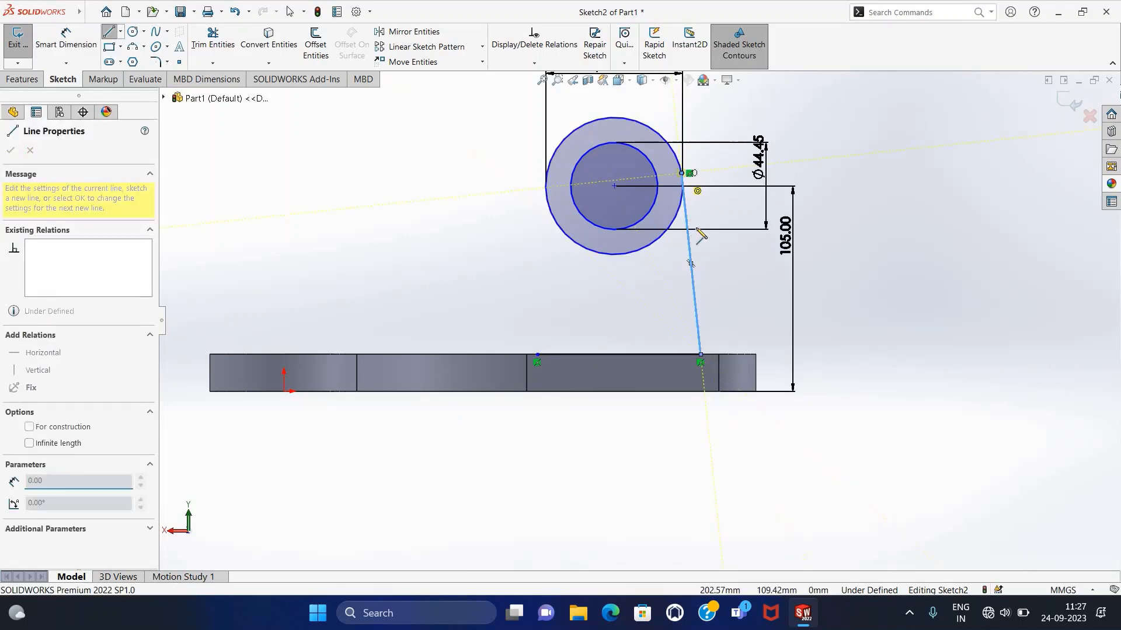
left_click(683, 173)
key("Escape")
key("l")
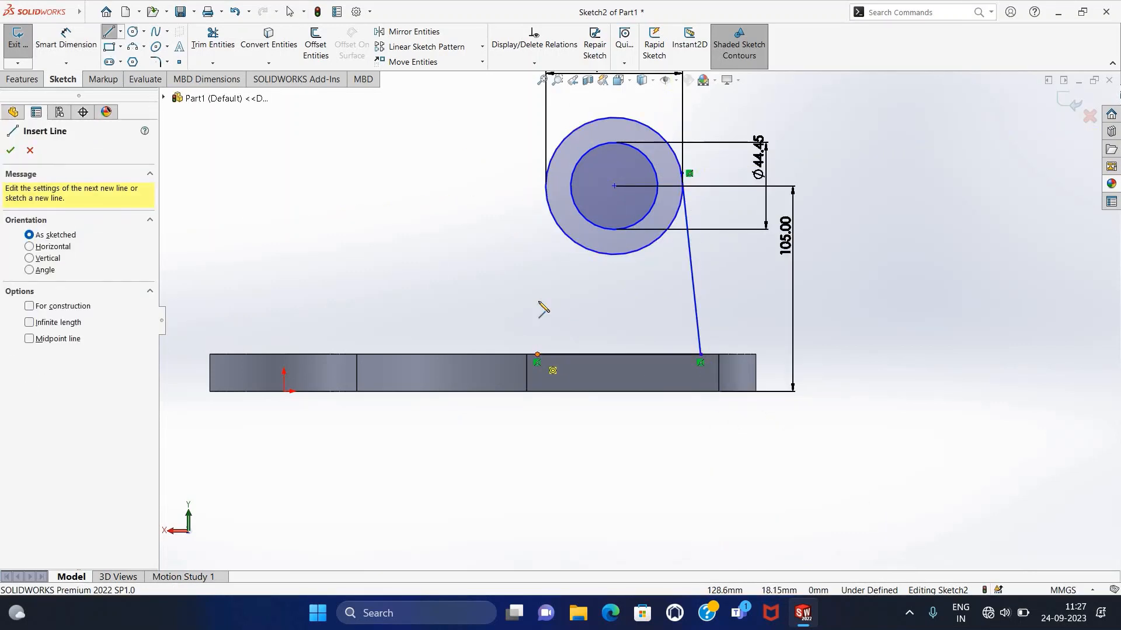
left_click(537, 354)
left_click(546, 183)
key("Escape")
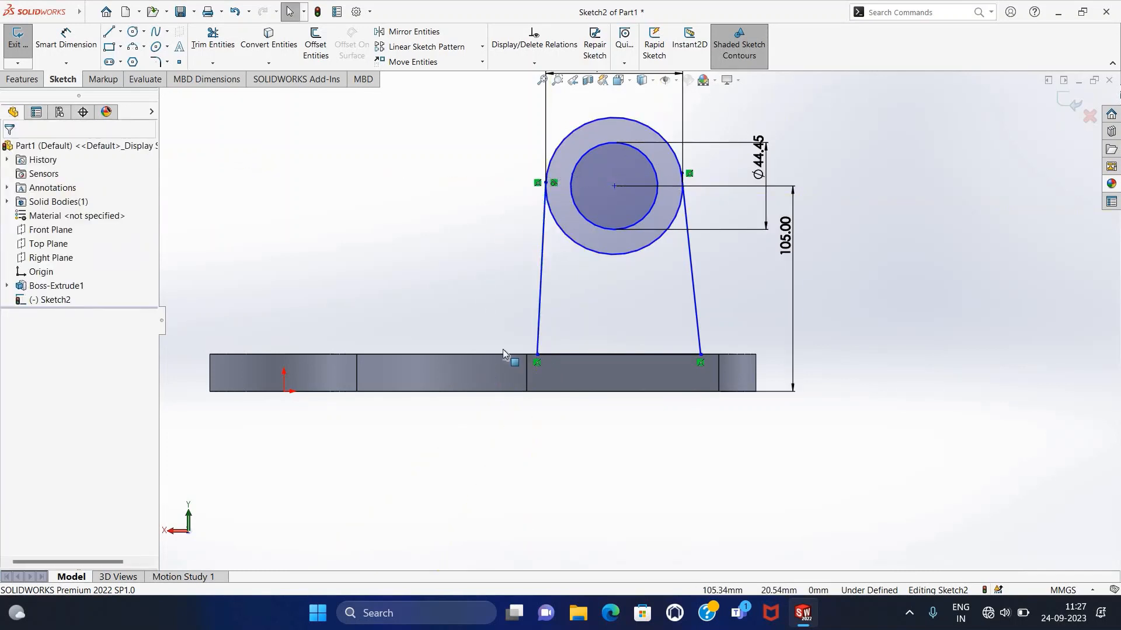
Dimension the angle between the lug's left slanted line and the base line as 77°.
left_click(66, 41)
left_click(541, 301)
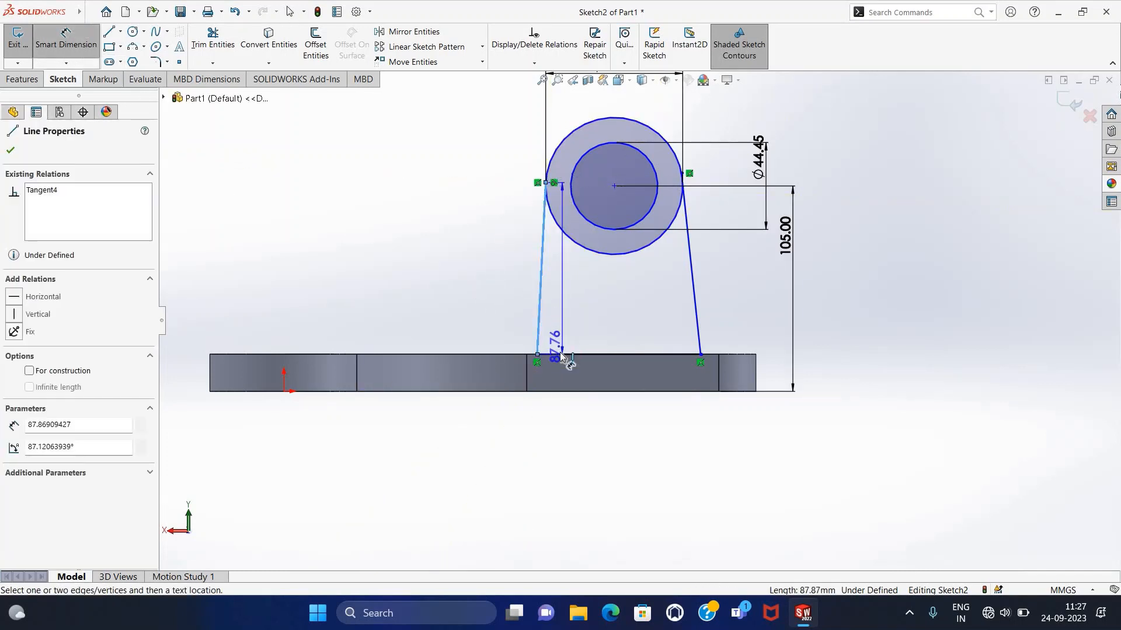
left_click(565, 355)
left_click(560, 329)
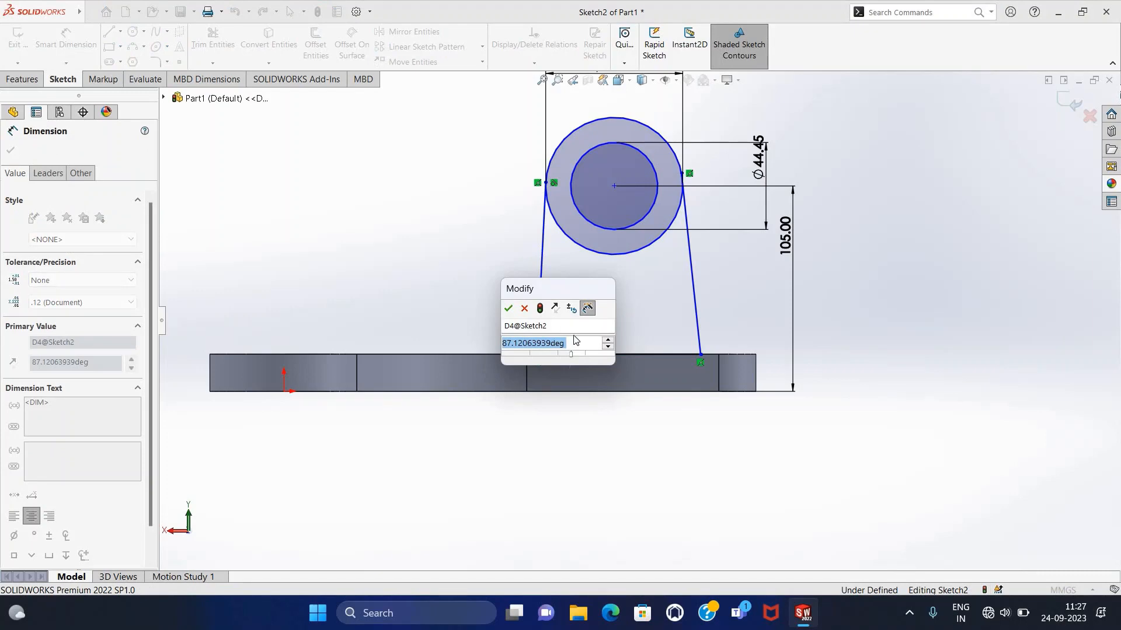
type("77")
key("Return")
Dimension the angle between the lug's right slanted line and the base line as 77°.
left_click(696, 307)
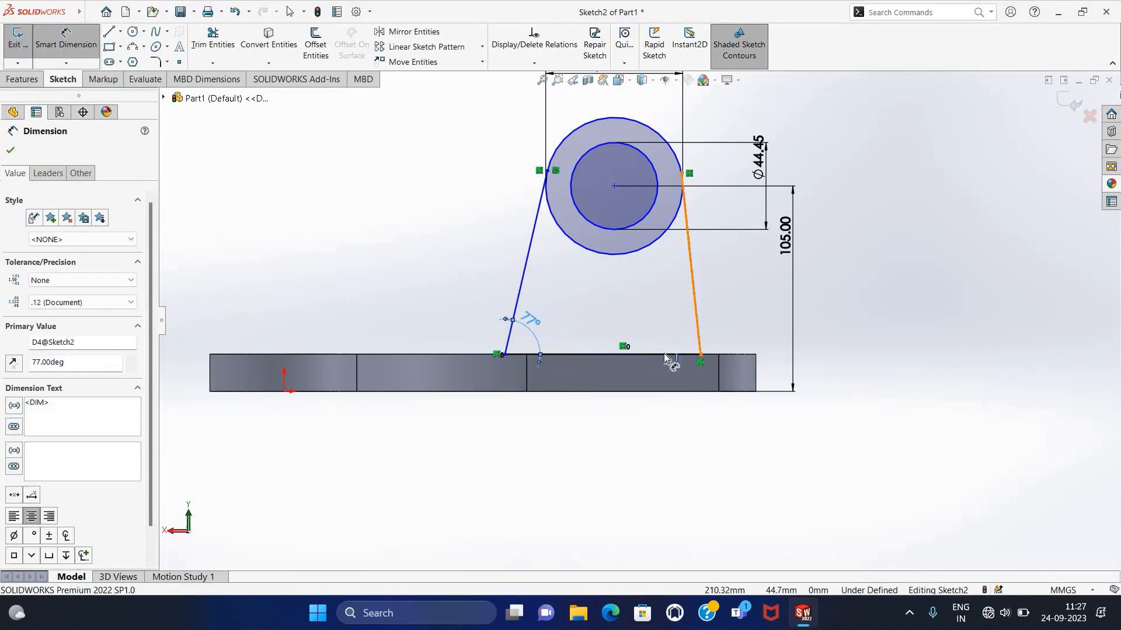
left_click(669, 355)
left_click(657, 329)
type("77")
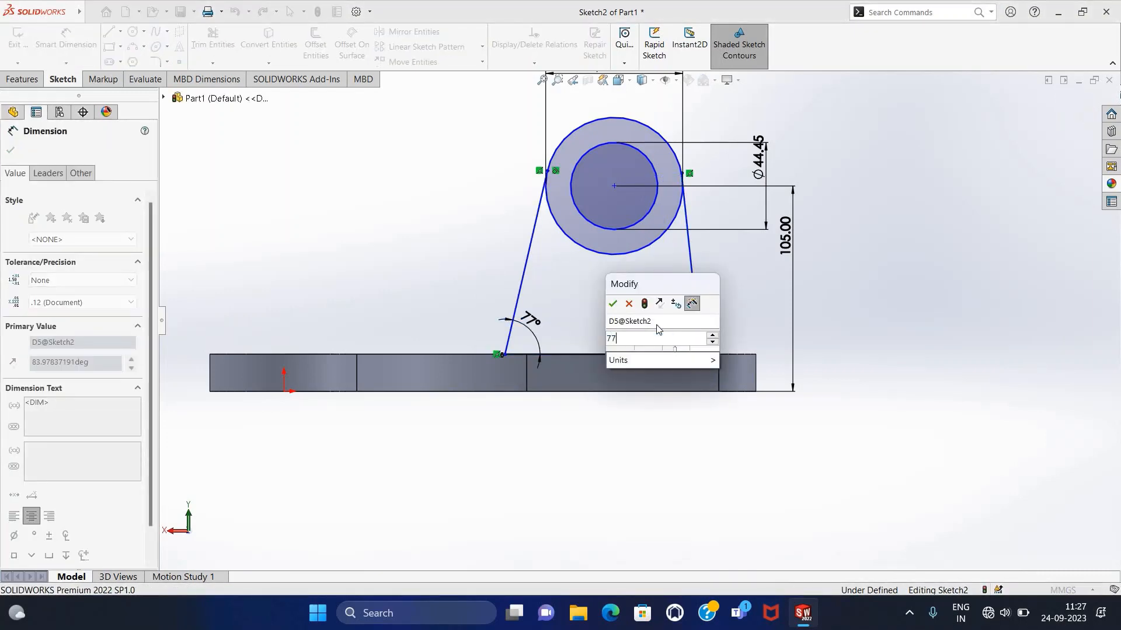
key("Return")
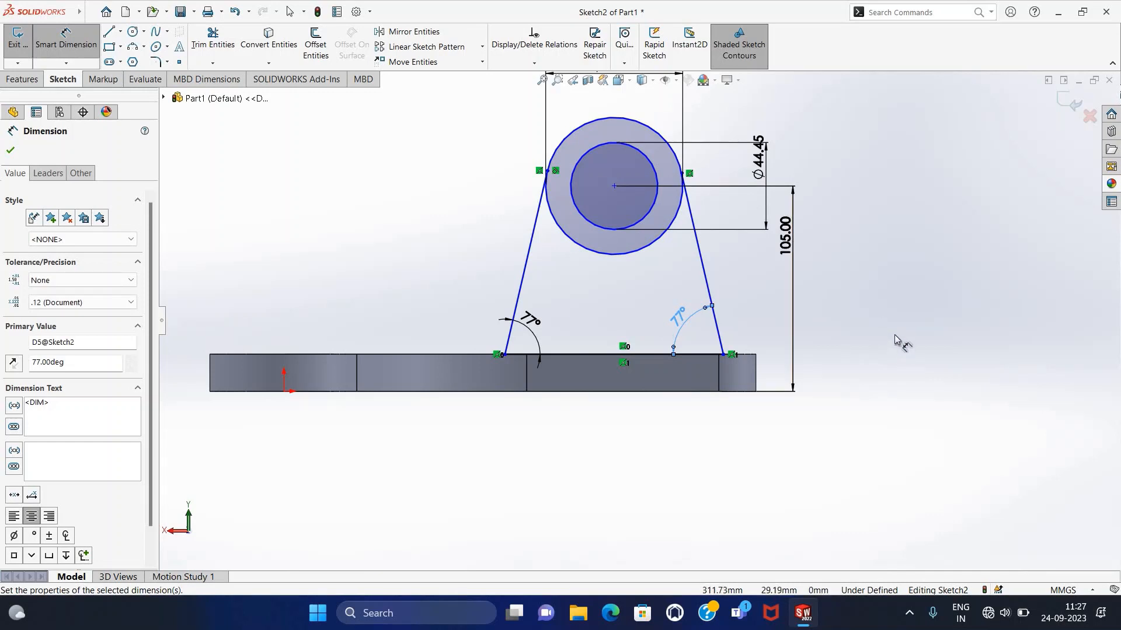
key("Escape")
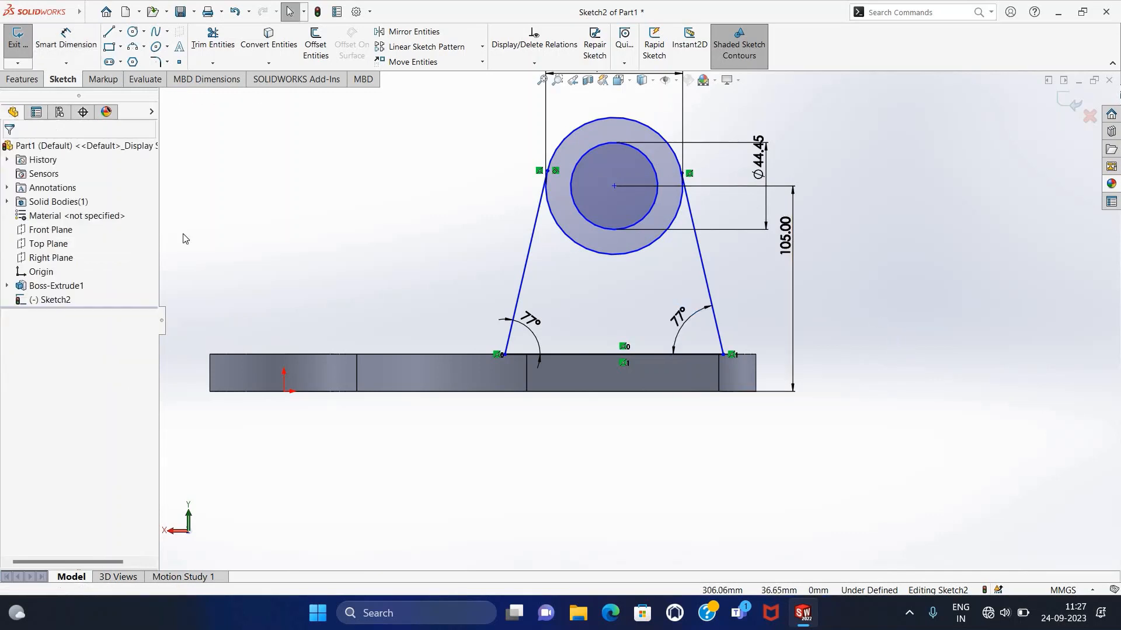
Sketch a vertical centerline from the circles' centre down into the plate's side face.
left_click(120, 31)
left_click(131, 57)
left_click(614, 186)
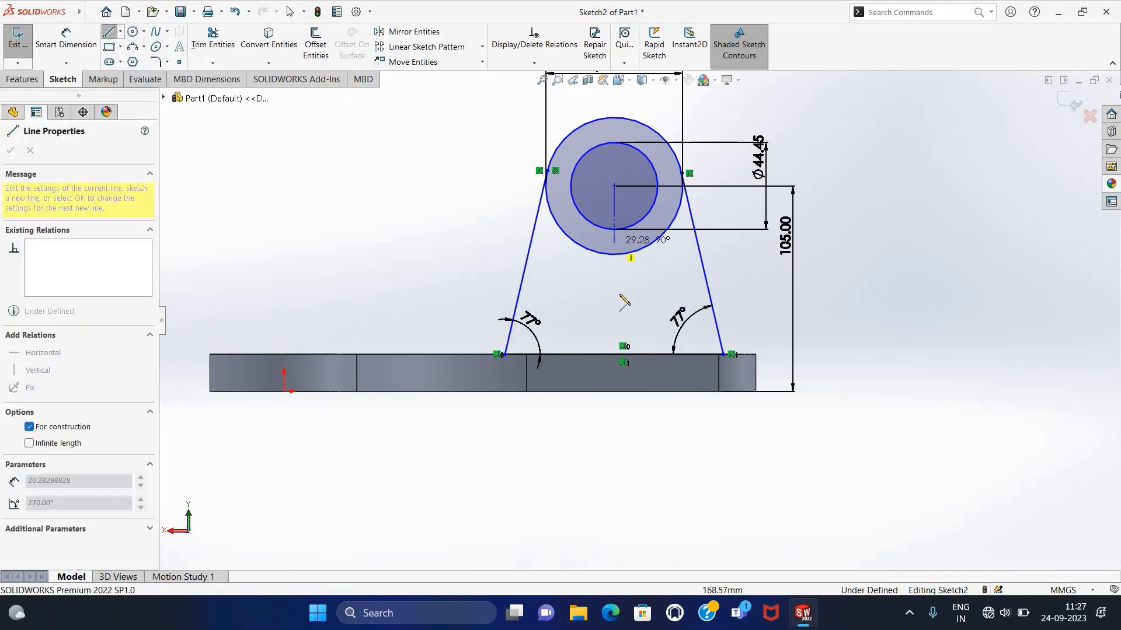
left_click(614, 374)
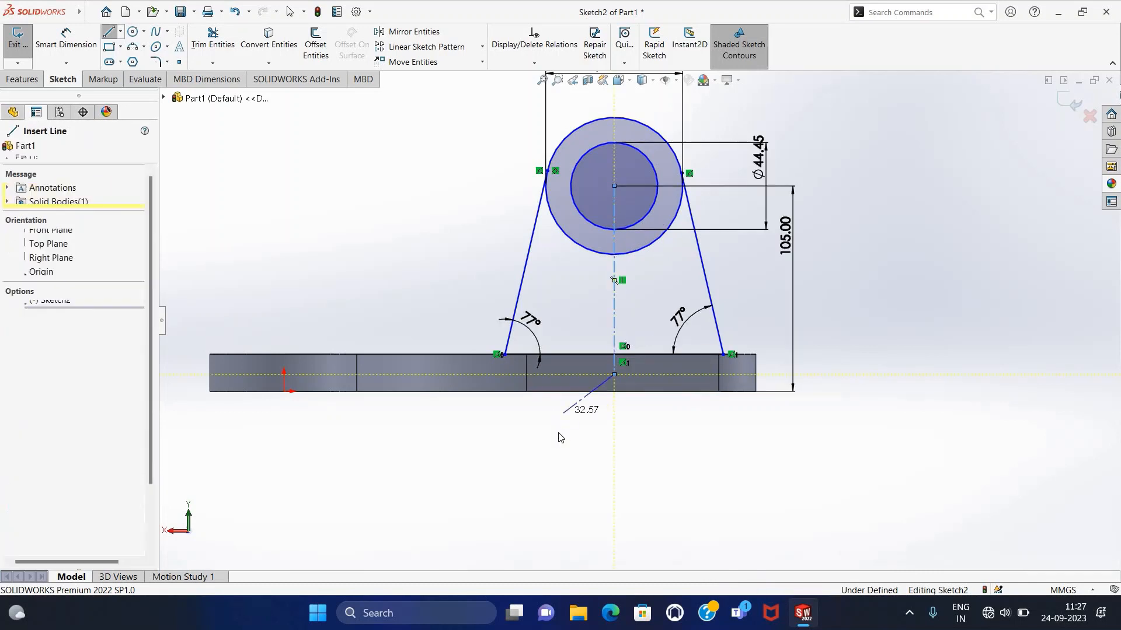
key("Escape")
Dimension the horizontal distance from the origin to the lug's vertical centerline as 156 mm.
left_click(284, 392)
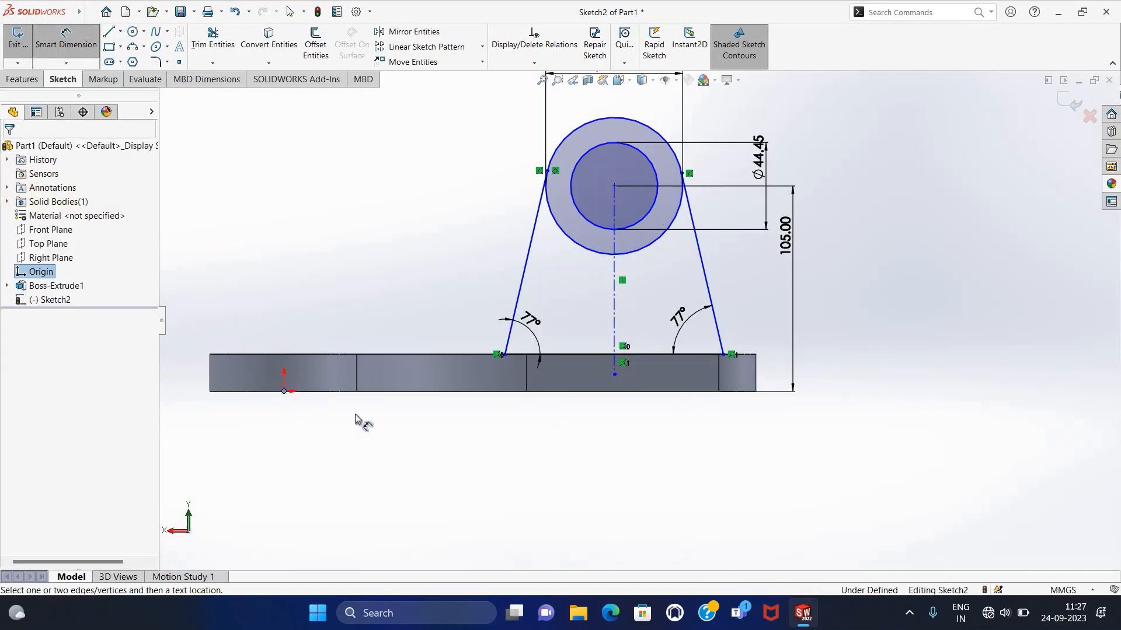
left_click(449, 432)
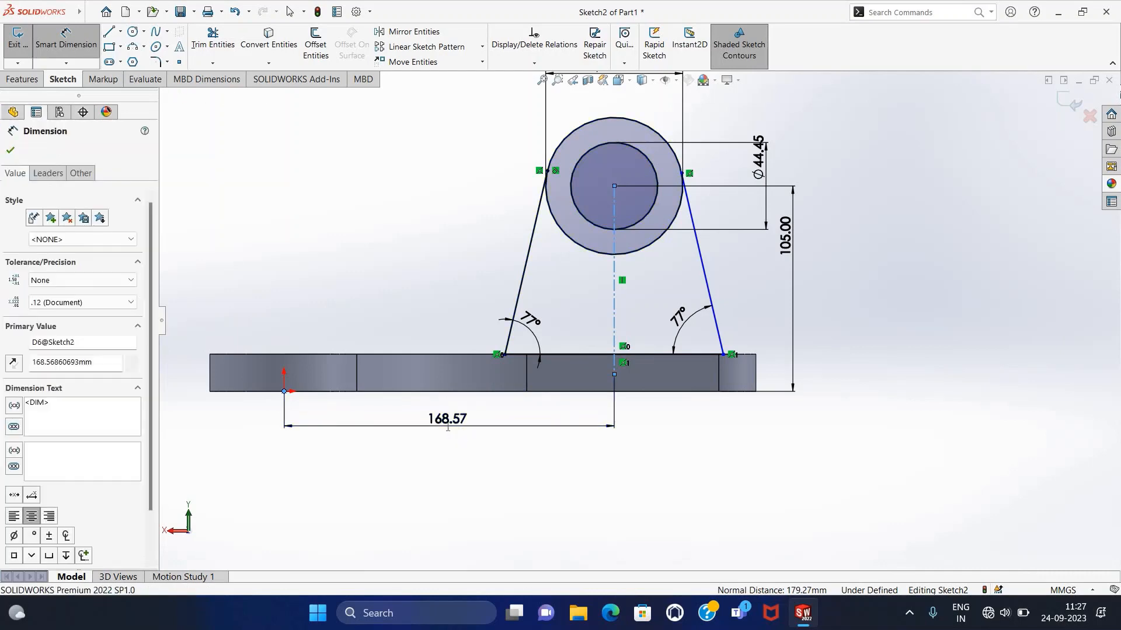
type("156")
key("Return")
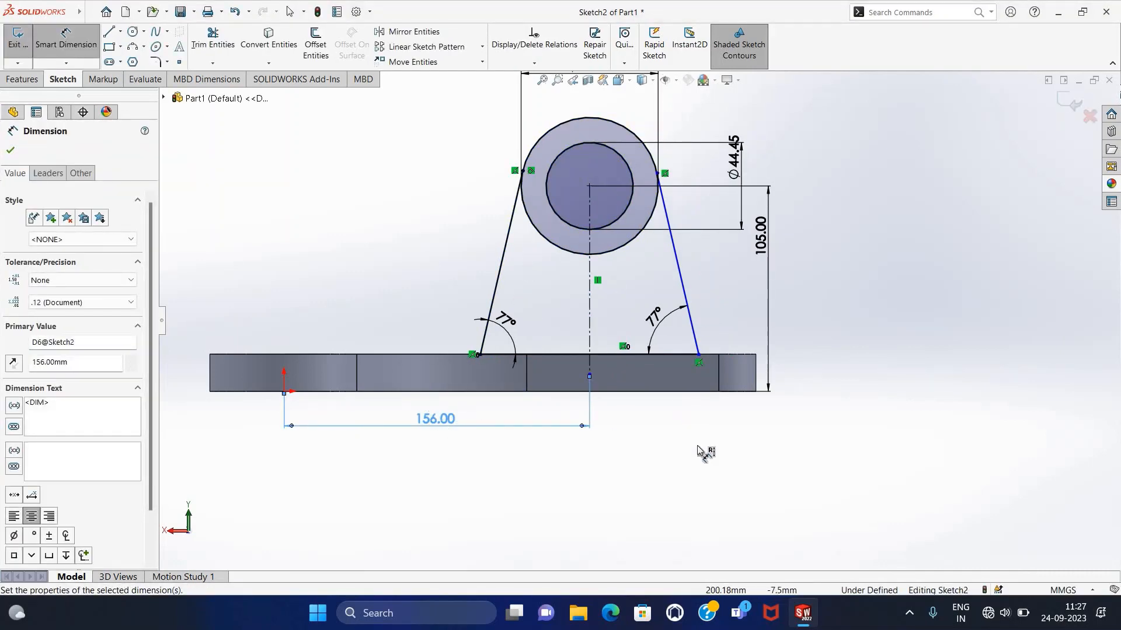
key("Escape")
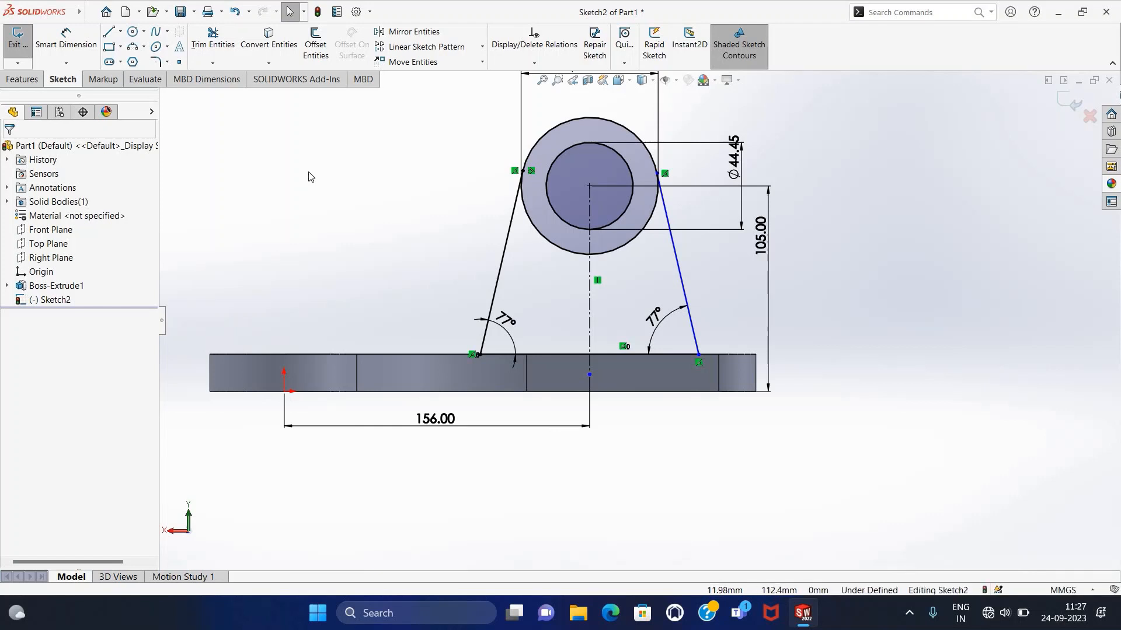
Trim away the lower arc of the outer circle between the two slanted lines.
left_click(212, 45)
left_click_drag(646, 252, 620, 243)
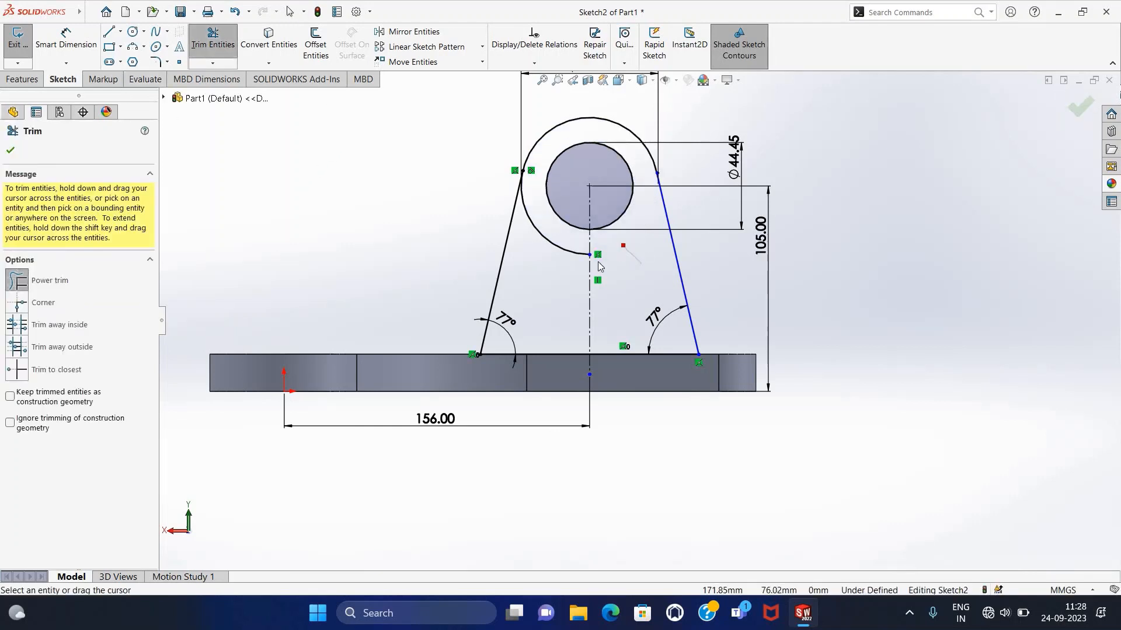
left_click(544, 240)
left_click(10, 150)
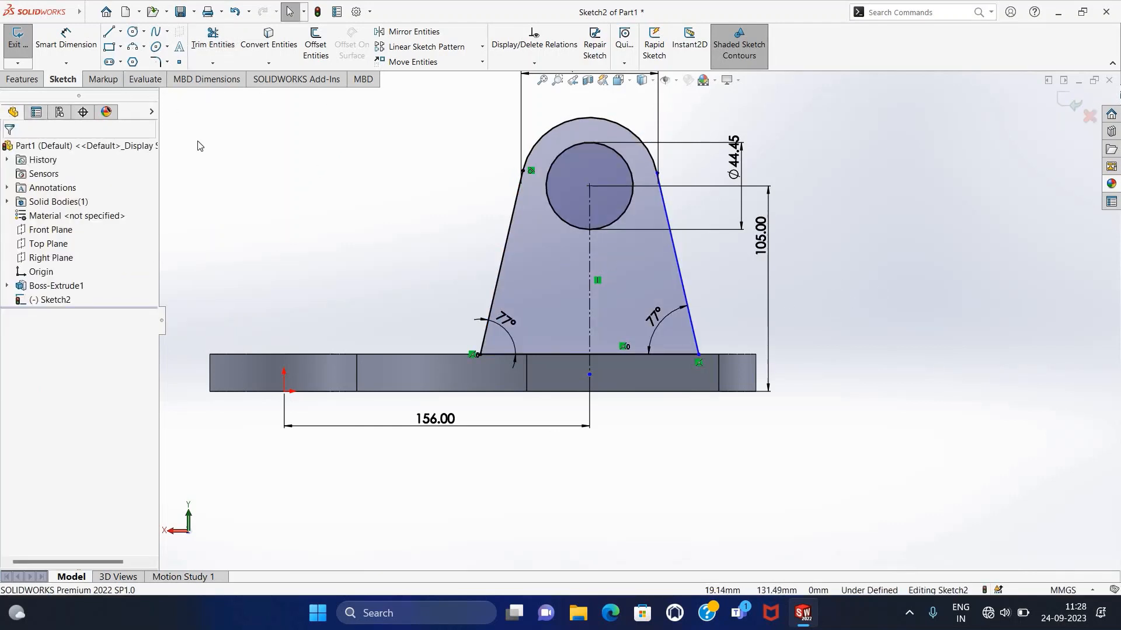
Exit the lug sketch and extrude it 19 mm Blind in the reversed direction over the plate, merging the result.
left_click(17, 38)
left_click(26, 80)
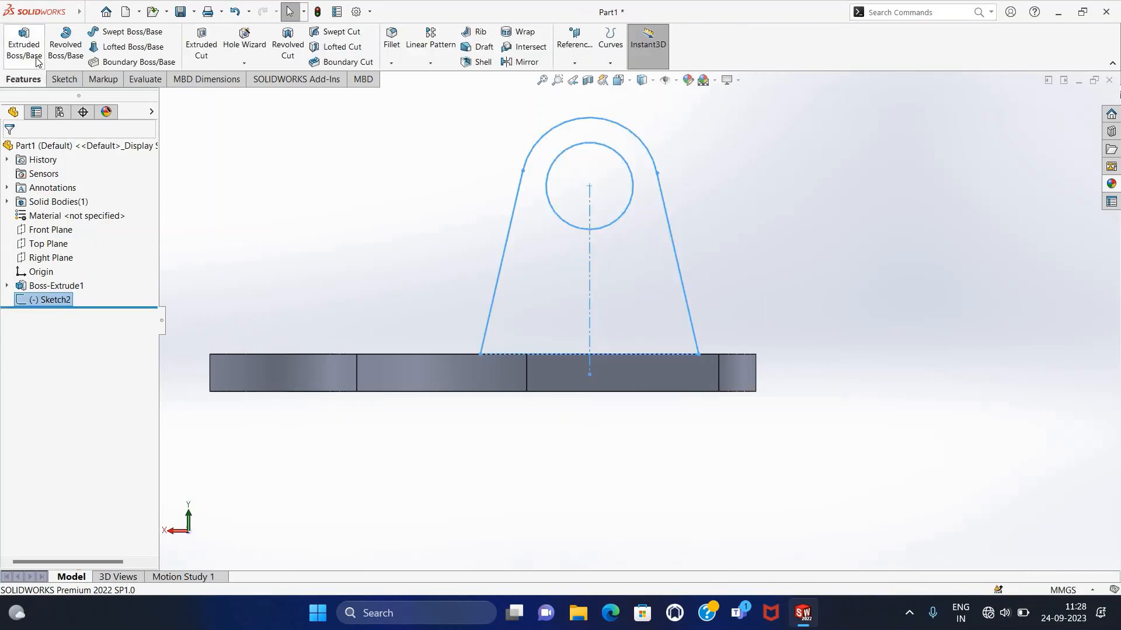
left_click(23, 44)
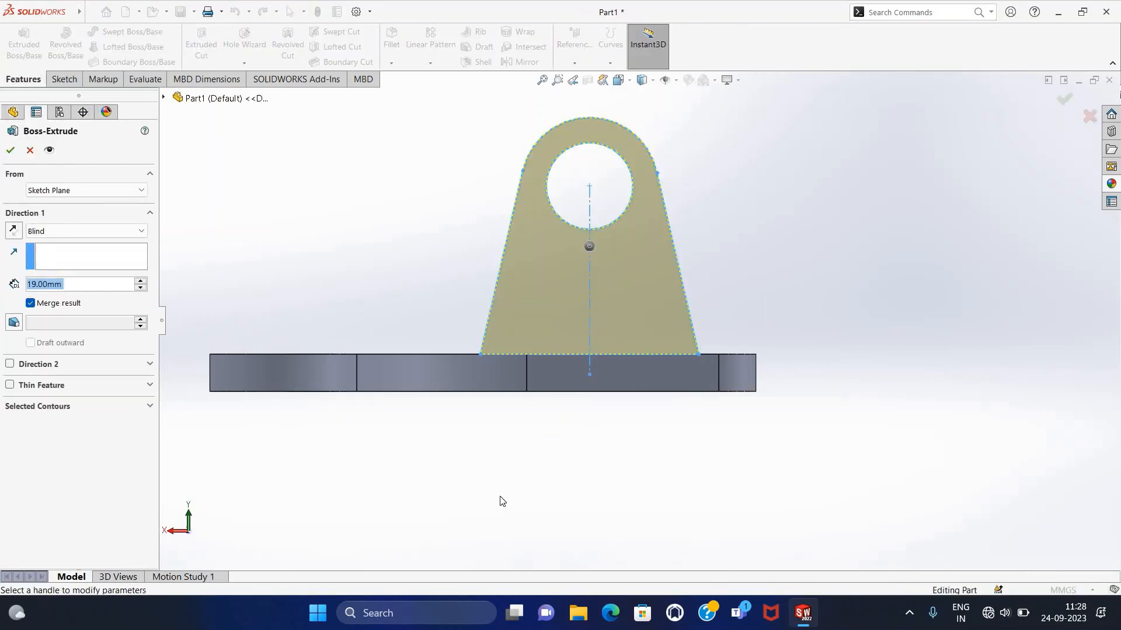
left_click(16, 236)
middle_click_drag(525, 428, 815, 601)
middle_click_drag(670, 423, 363, 442)
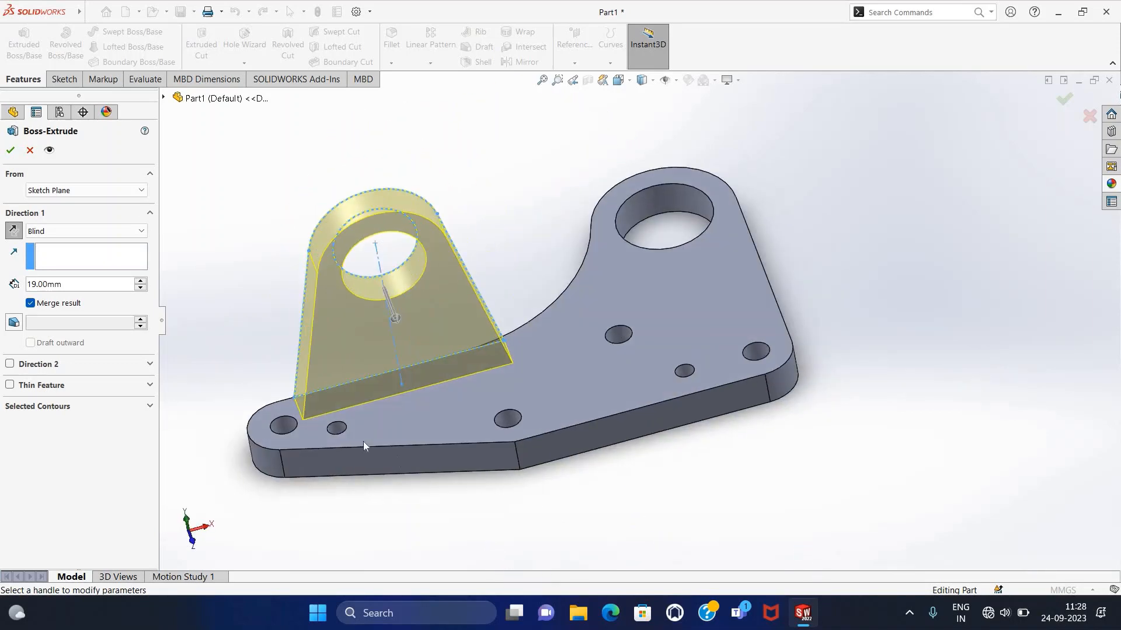
left_click(10, 153)
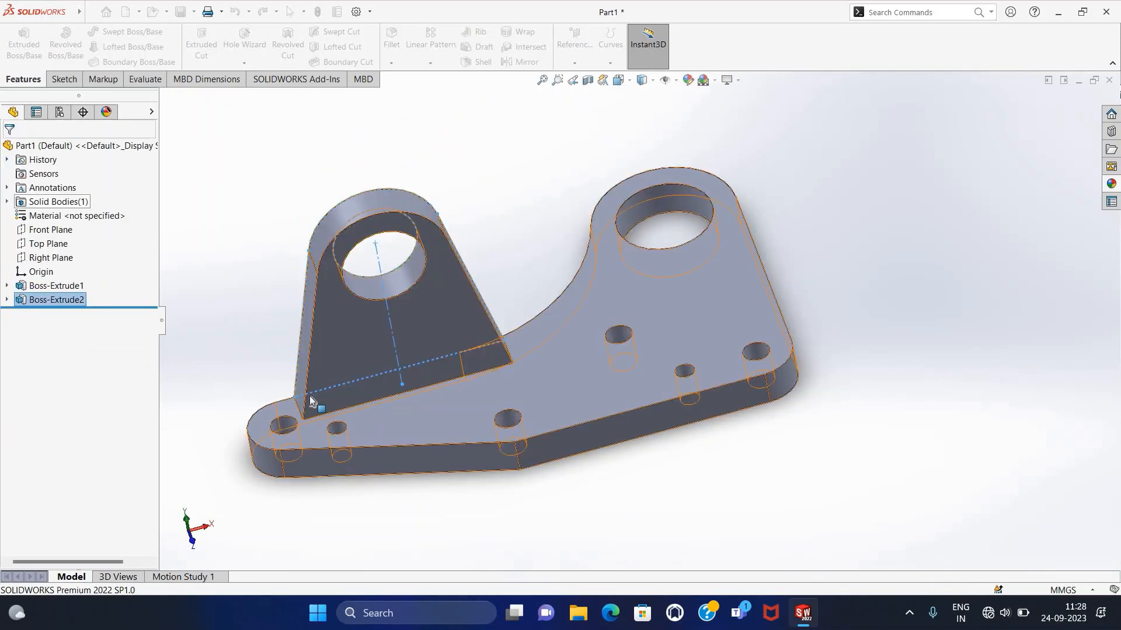
Edit the lug's sketch to set the origin-to-centerline distance to 146 mm, and rebuild the part.
left_click(7, 300)
left_click(61, 315)
right_click(62, 316)
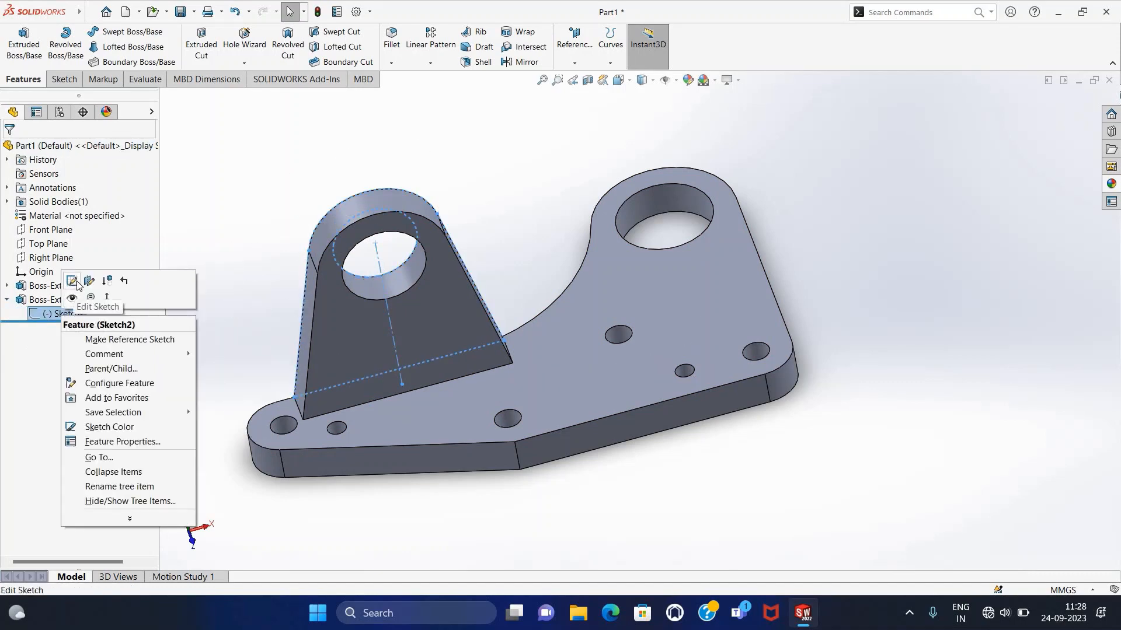
left_click(79, 285)
double_click(581, 367)
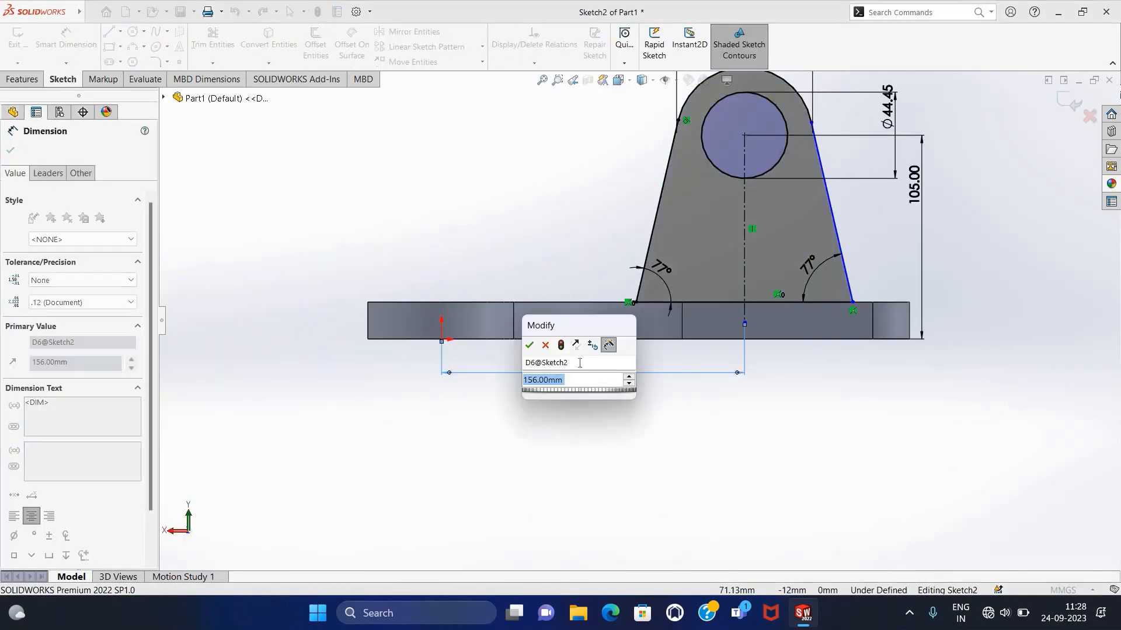
type("146")
key("Return")
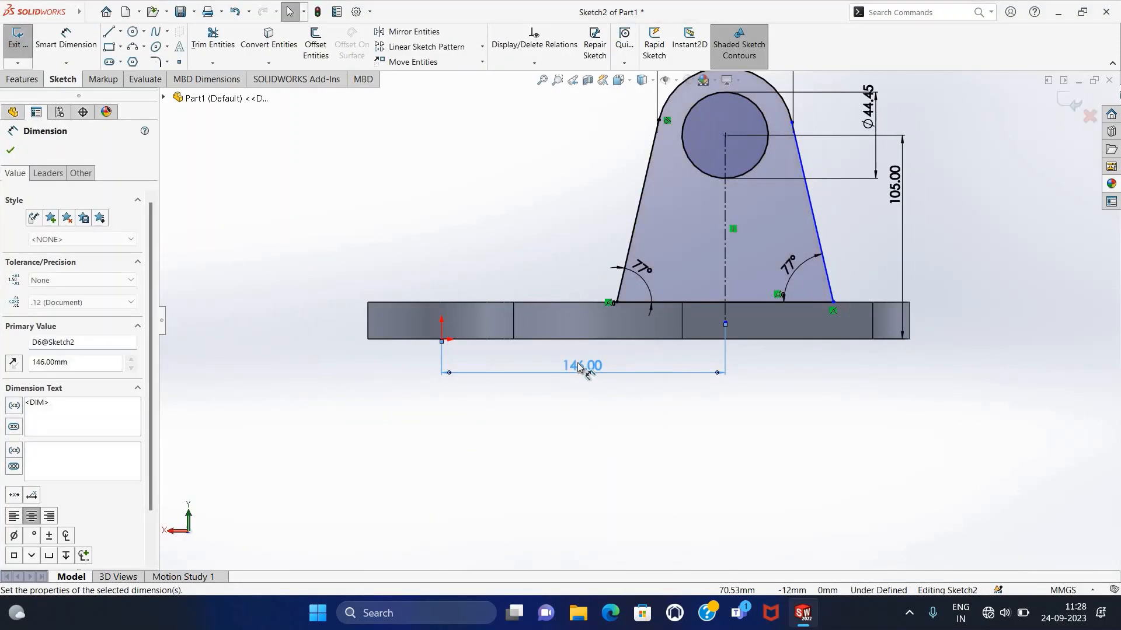
left_click(10, 152)
middle_click_drag(631, 455, 516, 476)
left_click(17, 44)
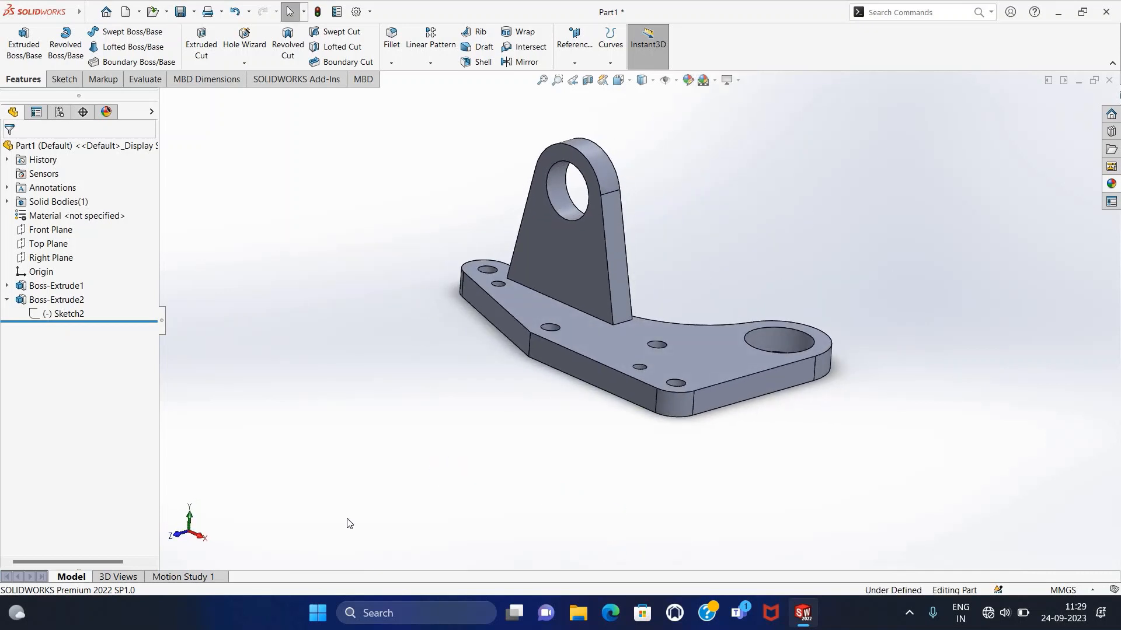
Sketch two concentric circles at the origin on the plate's underside: one of 25.4 mm radius on the large hole, one matching the rounded outer edge.
middle_click_drag(439, 539, 572, 232)
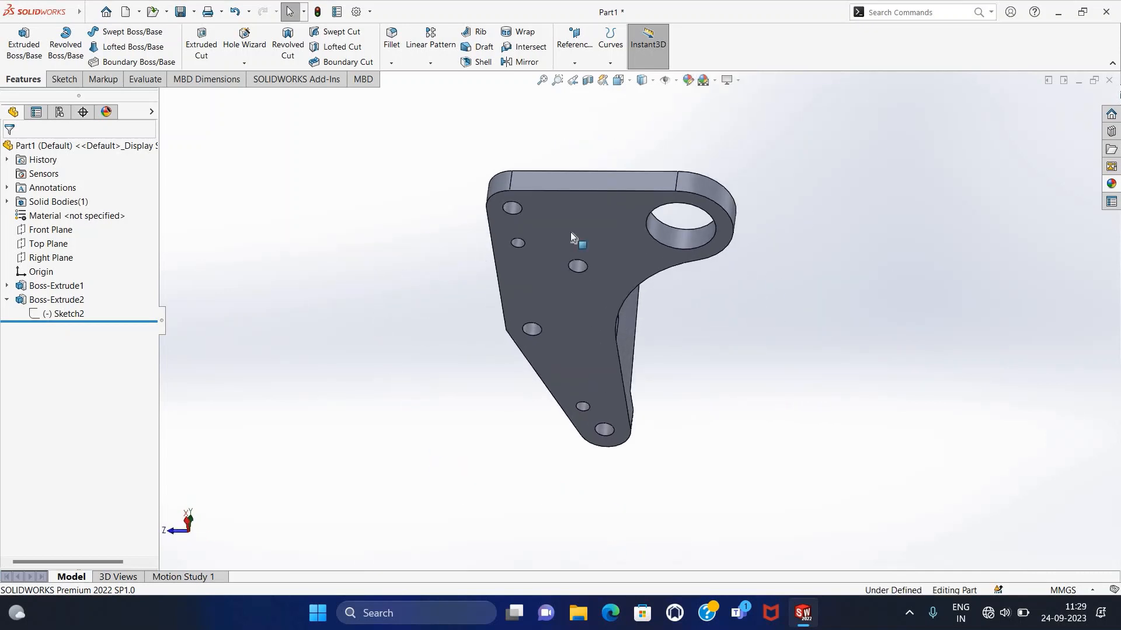
left_click(661, 201)
left_click(725, 144)
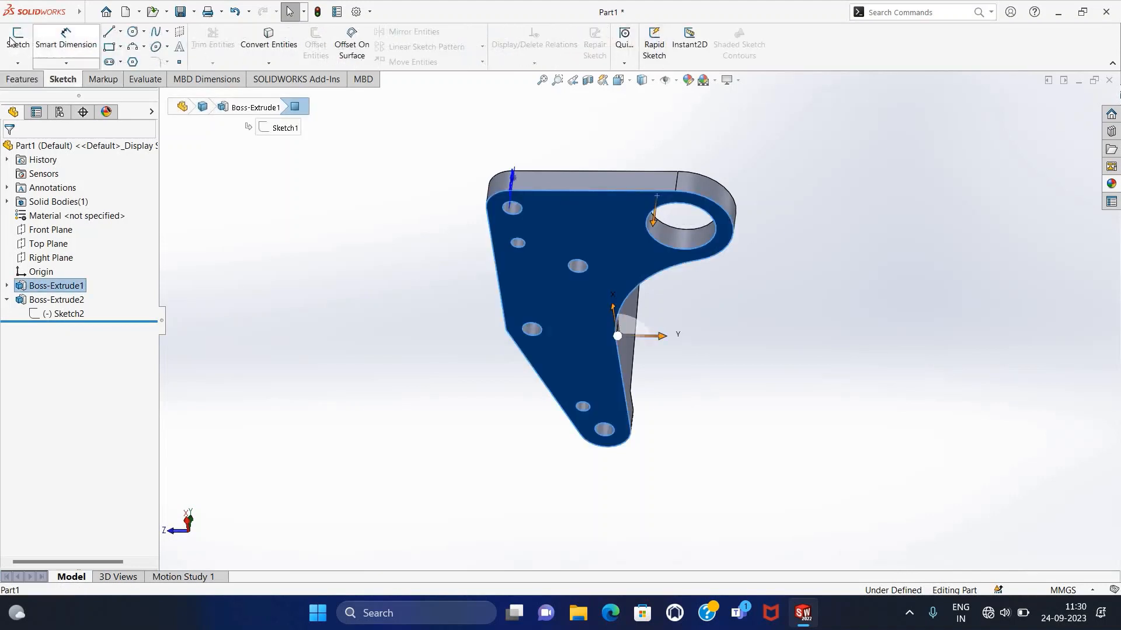
left_click(133, 31)
left_click(800, 412)
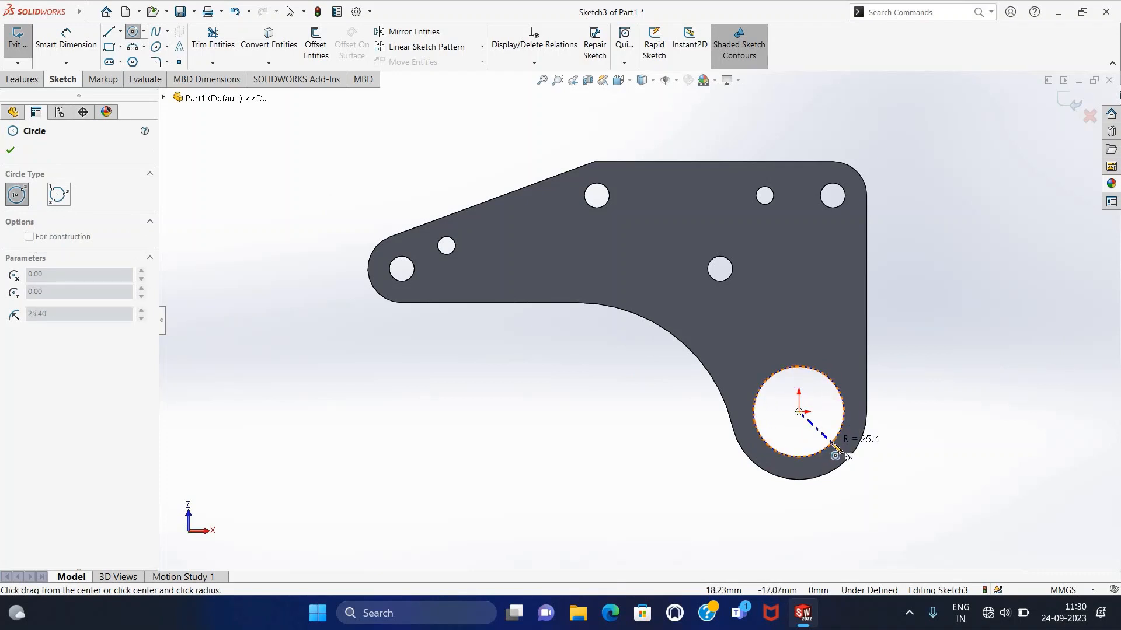
left_click(831, 444)
left_click(799, 411)
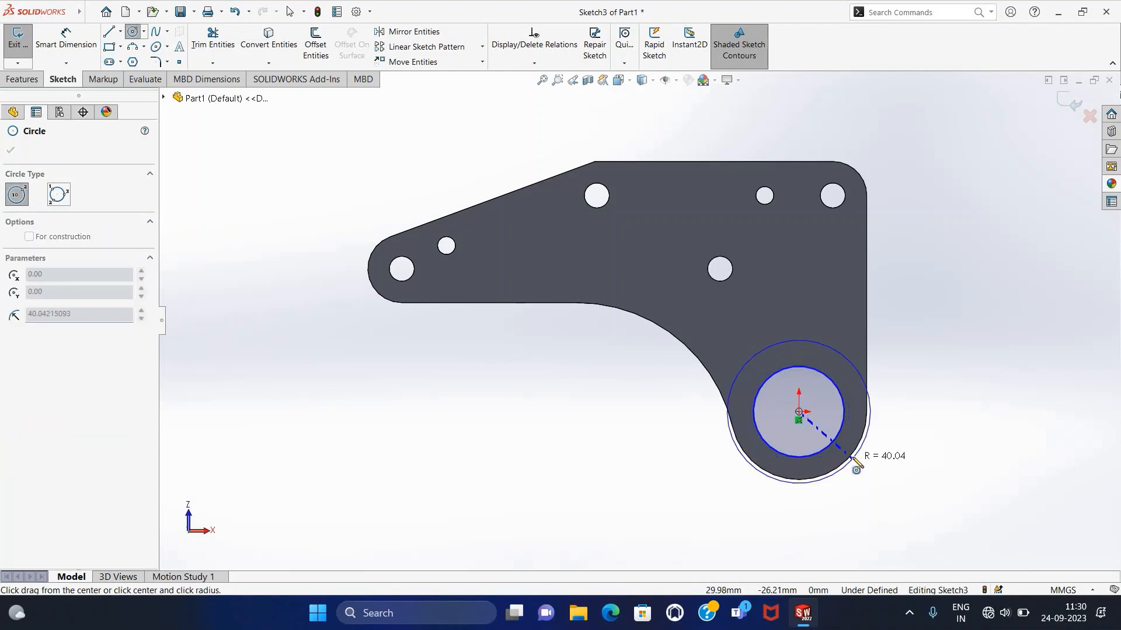
left_click(856, 464)
left_click(908, 472)
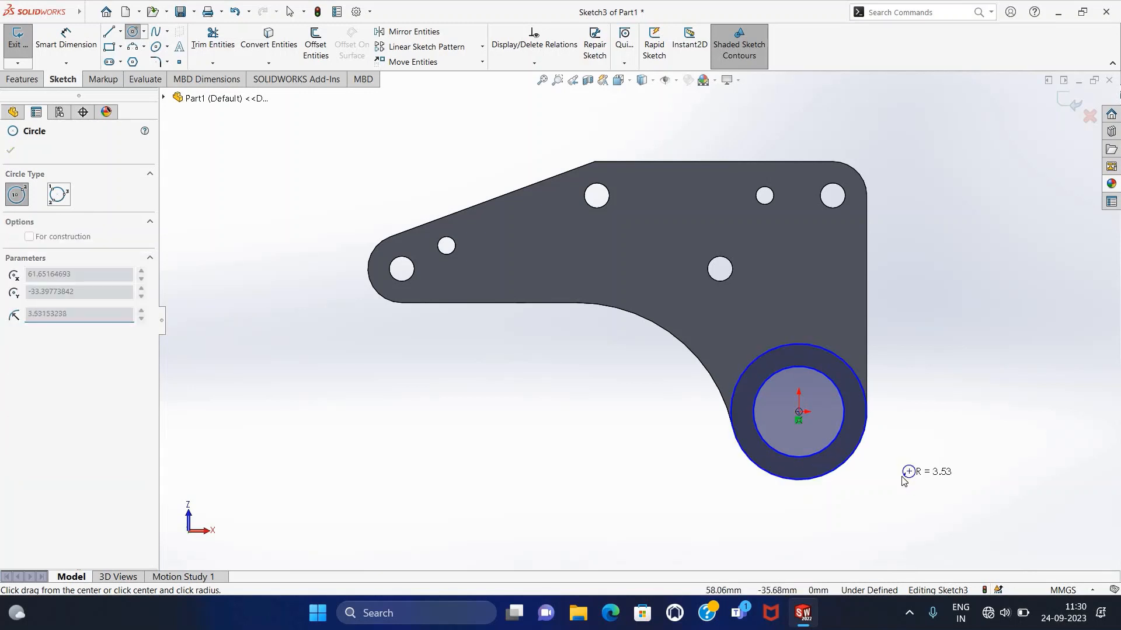
key("Escape")
Exit the two-circle sketch and extrude it 64 mm Blind in the reversed direction, up through the plate, merging the result.
left_click(17, 38)
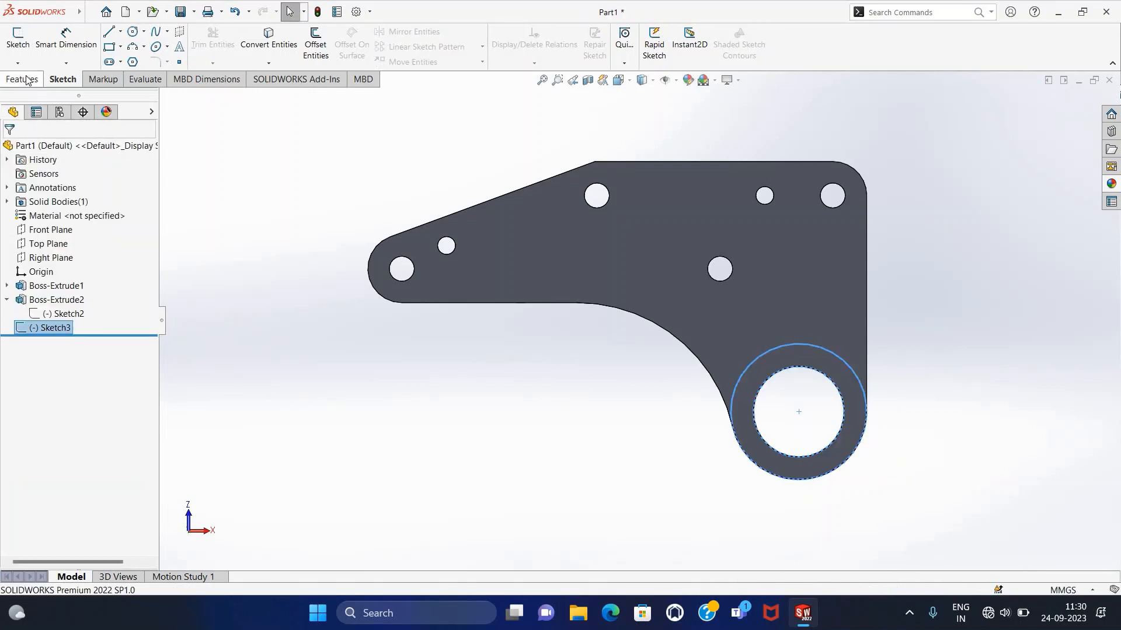
left_click(27, 79)
left_click(23, 41)
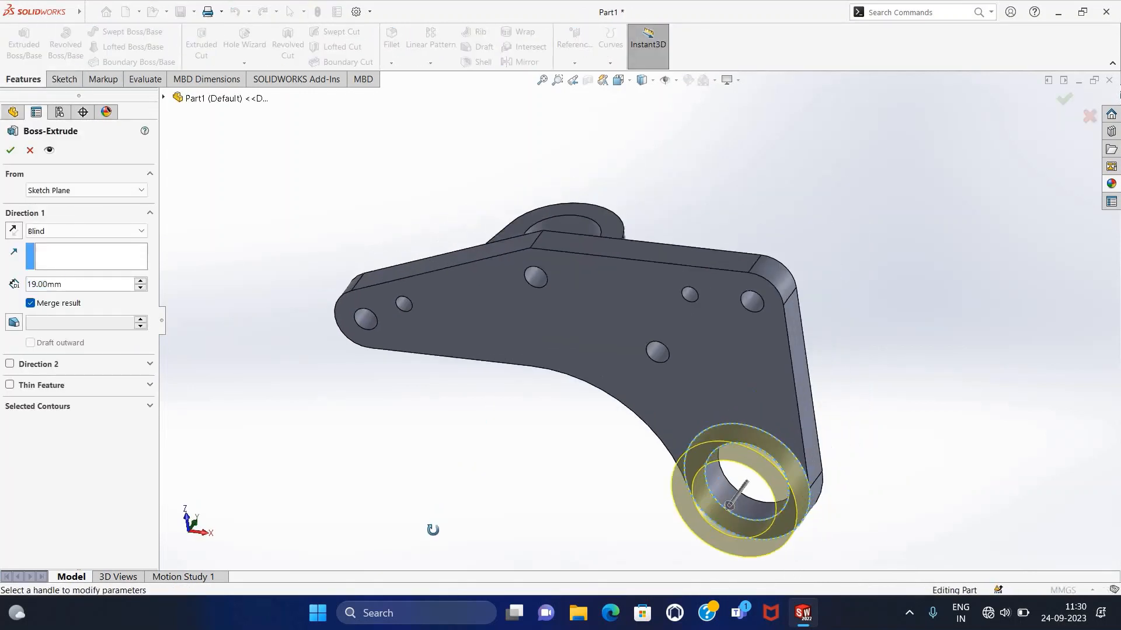
middle_click_drag(433, 530, 453, 499)
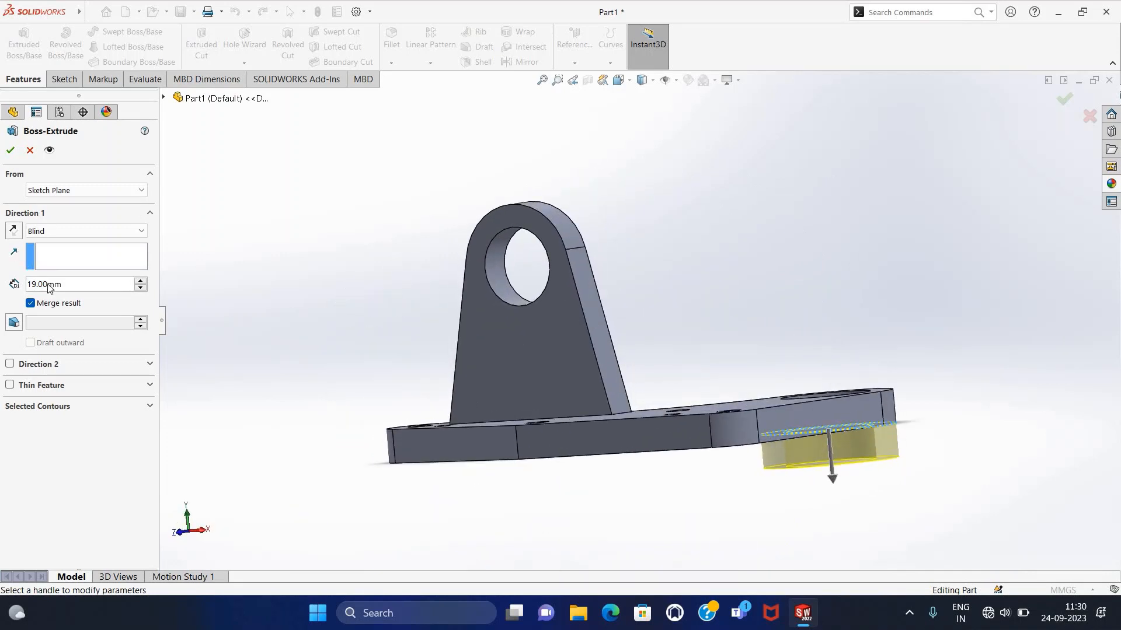
left_click(13, 231)
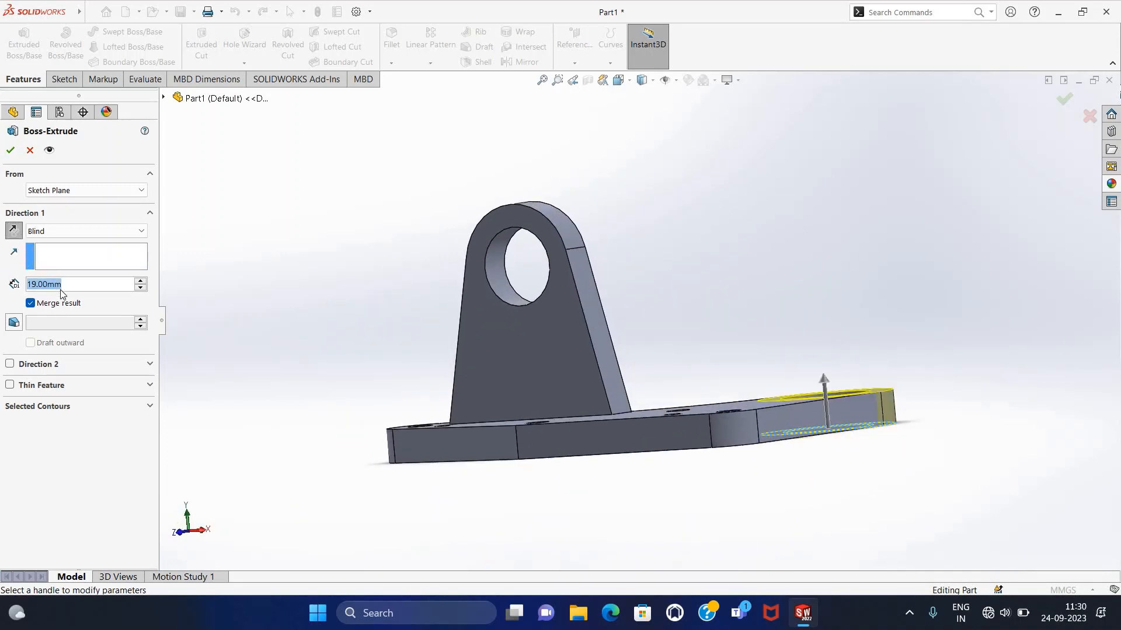
type("64")
key("Return")
middle_click_drag(523, 514, 307, 390)
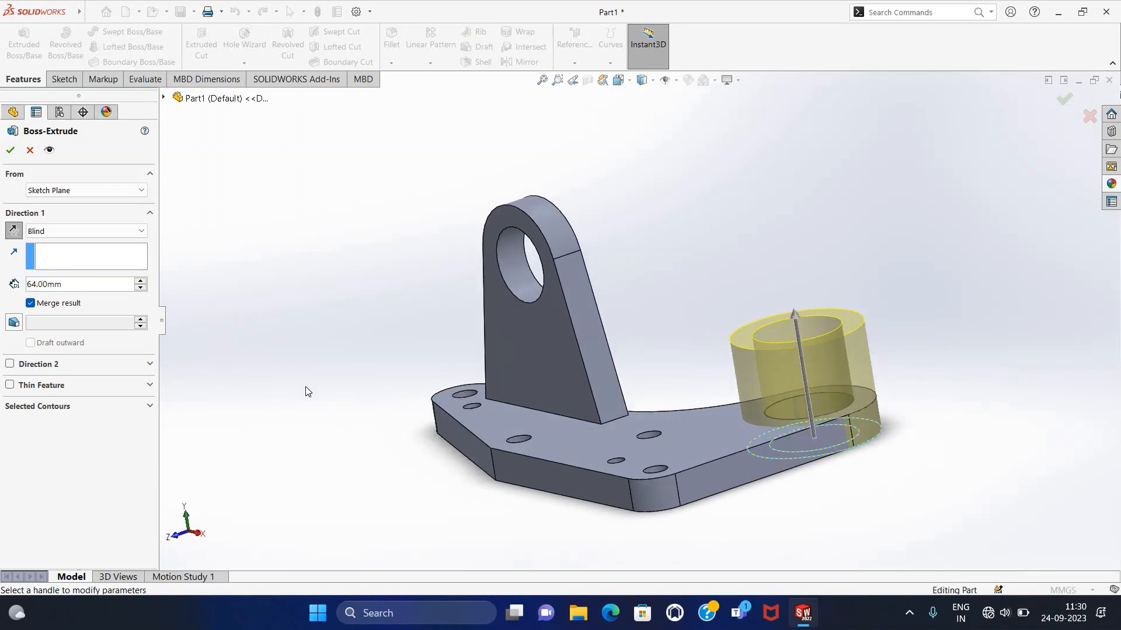
left_click(12, 151)
Sketch two concentric circles on the lug's front face, centred on the bore: one of 22.225 mm radius and one of 35 mm radius.
mouse_move(415, 488)
middle_mouse_down()
mouse_move(450, 490)
mouse_move(373, 485)
mouse_move(305, 455)
mouse_move(445, 505)
mouse_move(430, 484)
mouse_move(426, 497)
middle_mouse_up()
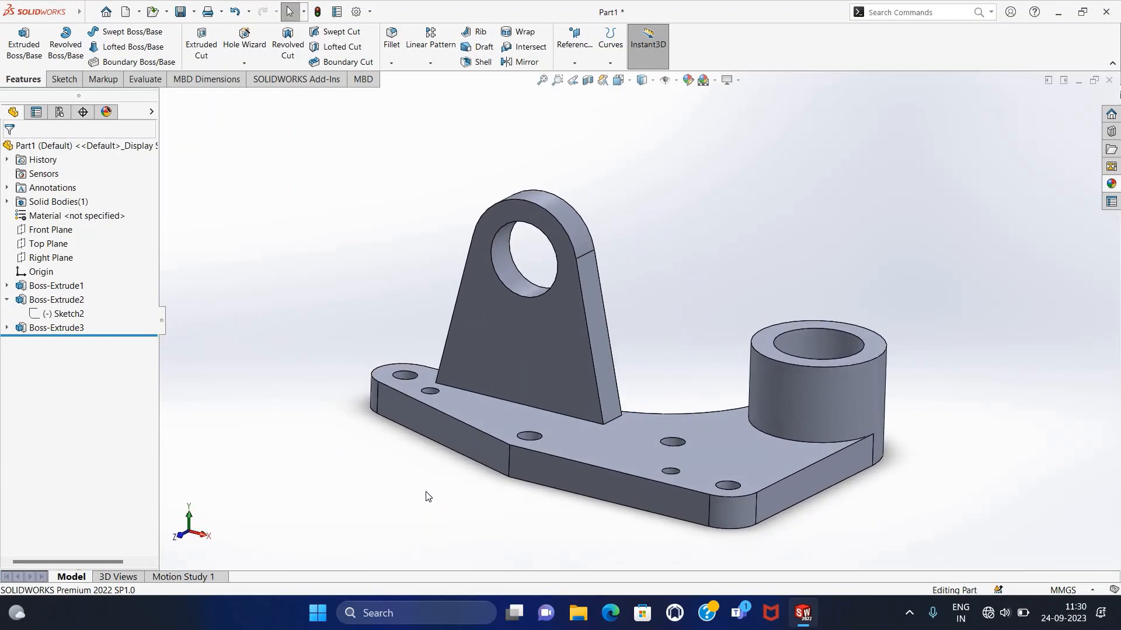
left_click(484, 223)
left_click(64, 80)
left_click(18, 41)
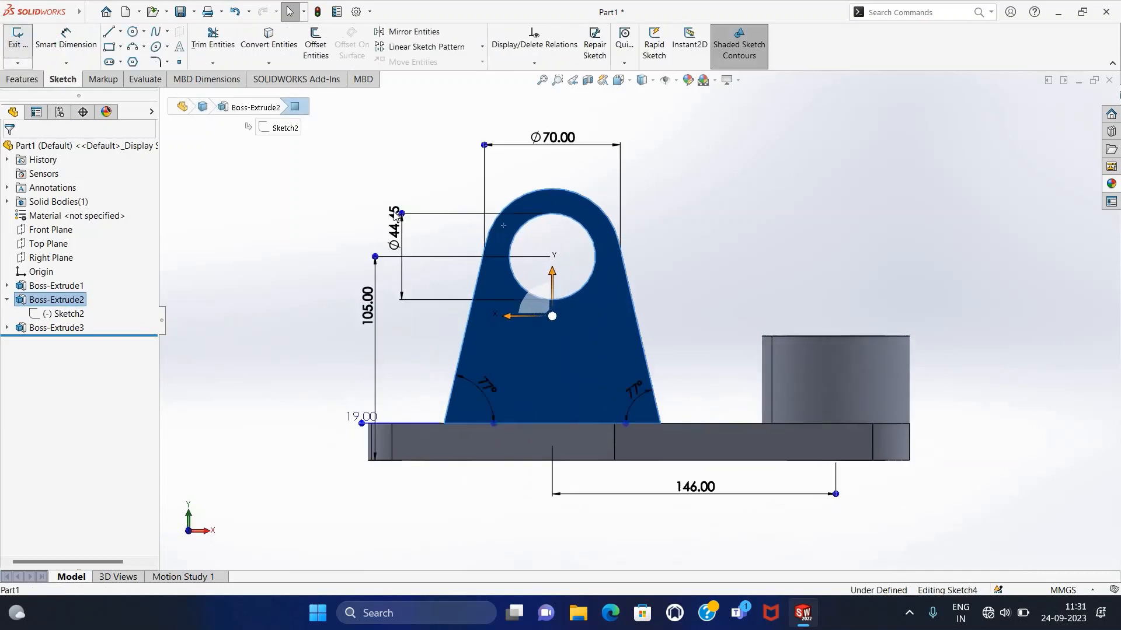
left_click(134, 31)
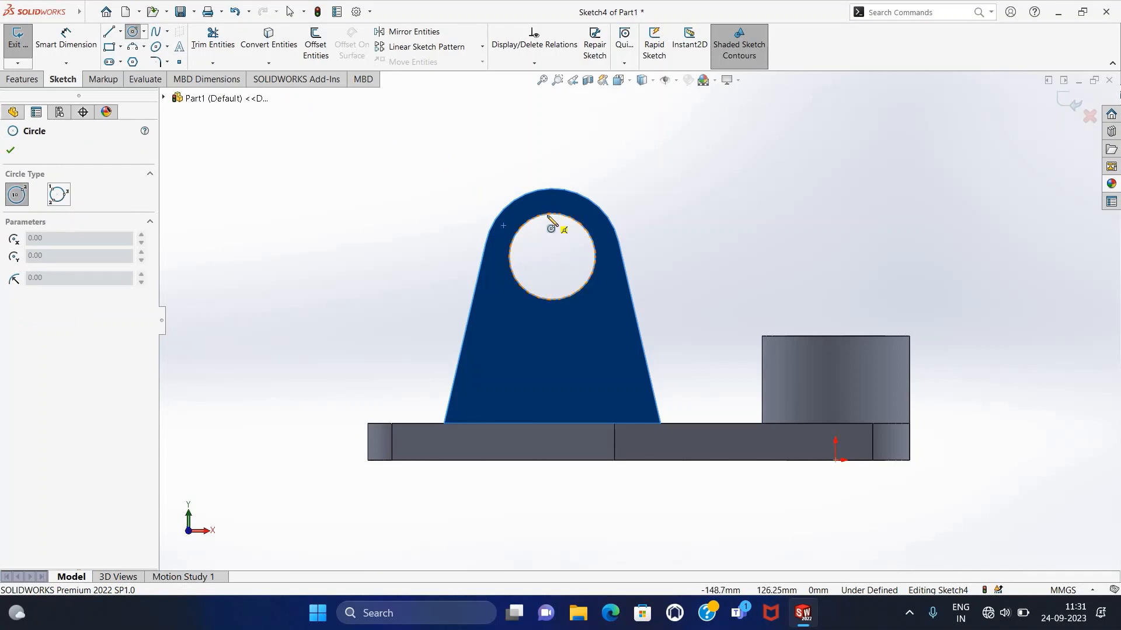
left_click(553, 256)
left_click(571, 220)
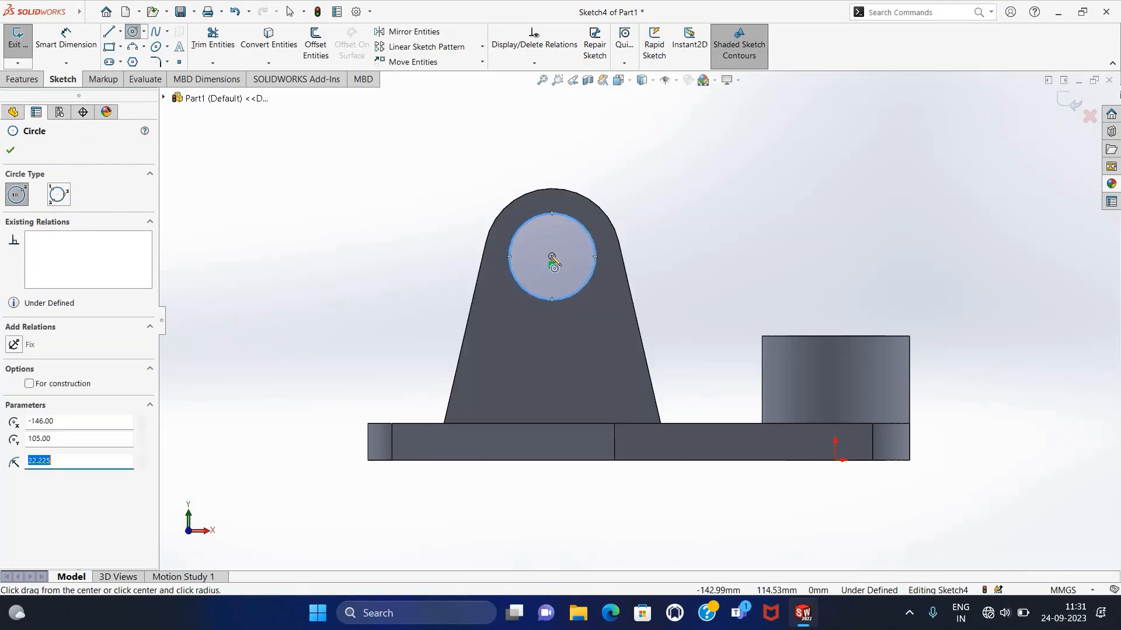
left_click(601, 205)
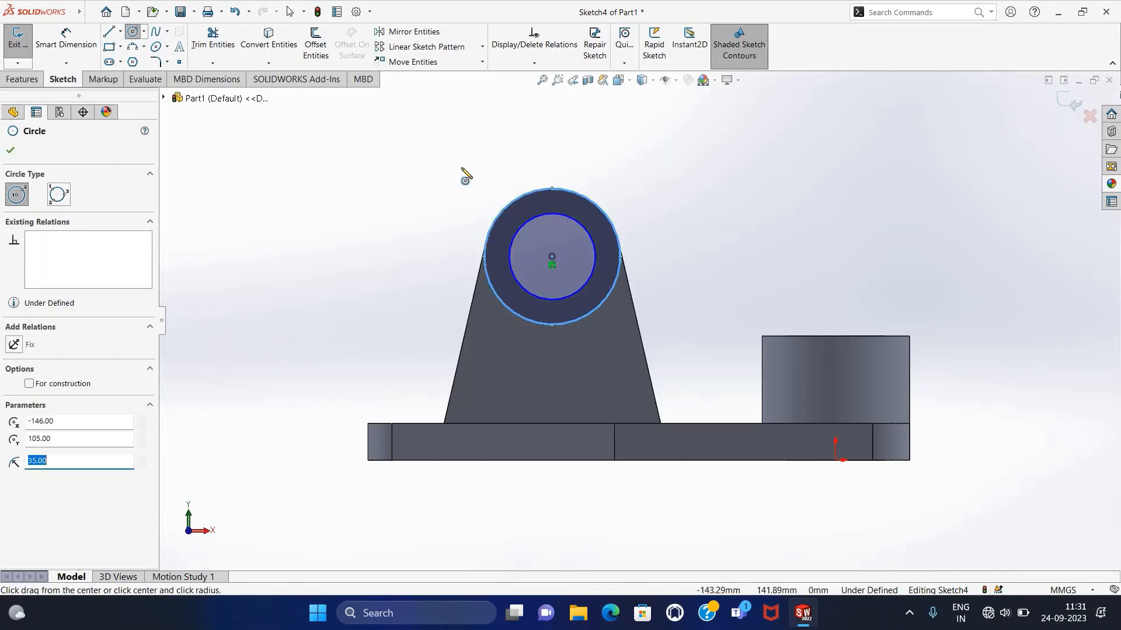
key("Escape")
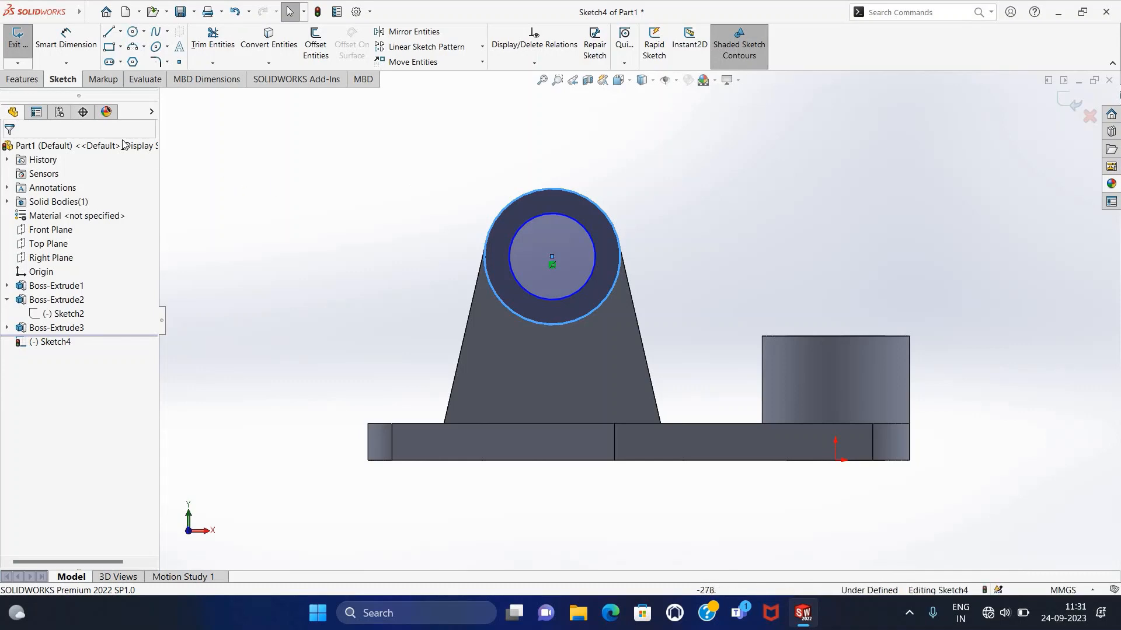
Exit the sketch and extrude the ring Blind in both directions, 3 mm in Direction 1 and 57 mm in Direction 2, merging the result.
left_click(17, 38)
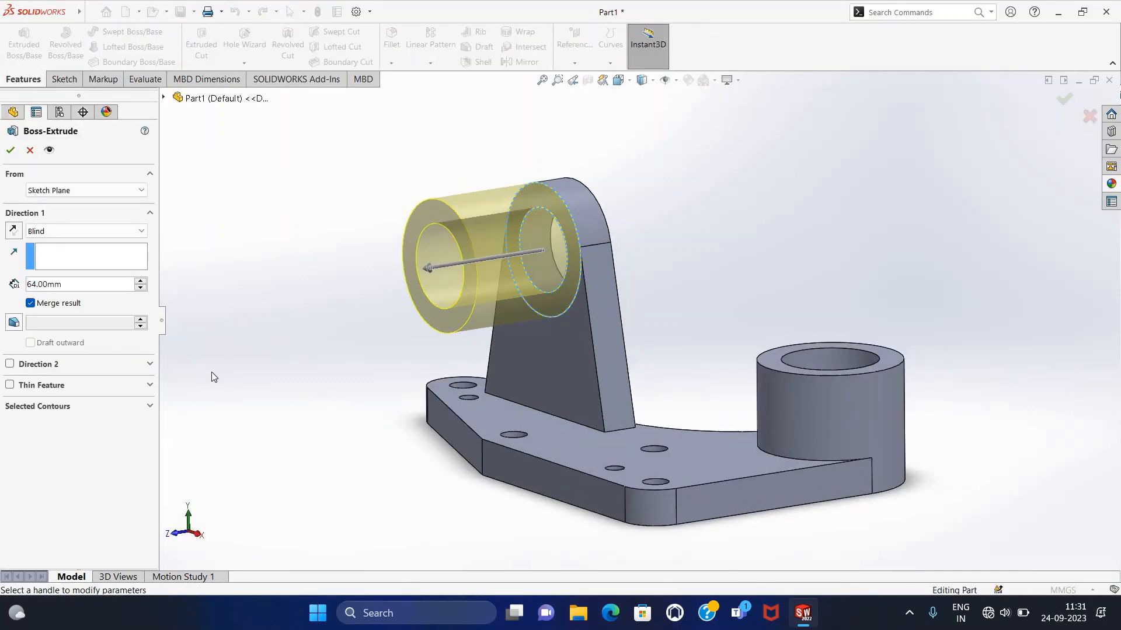
left_click(140, 231)
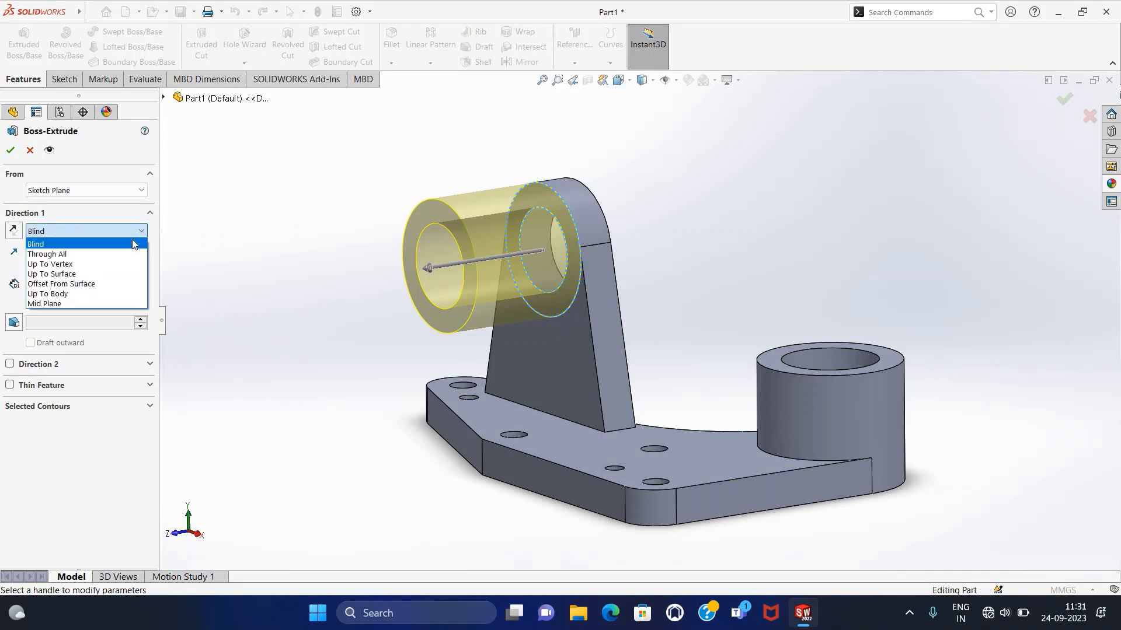
left_click(104, 249)
left_click(42, 366)
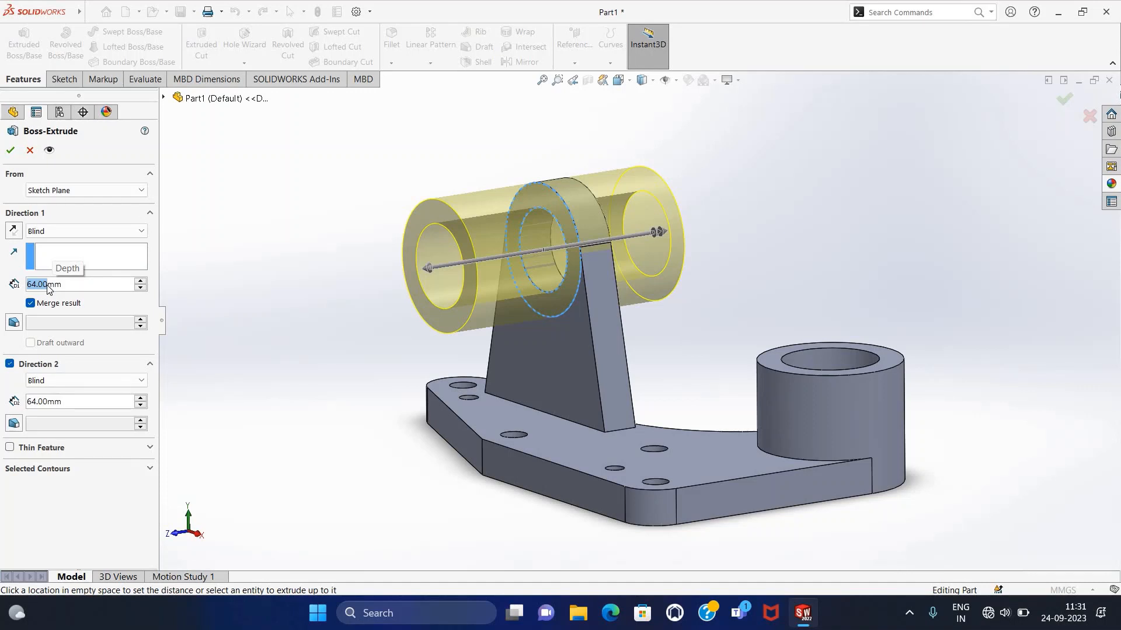
type("3")
key("Return")
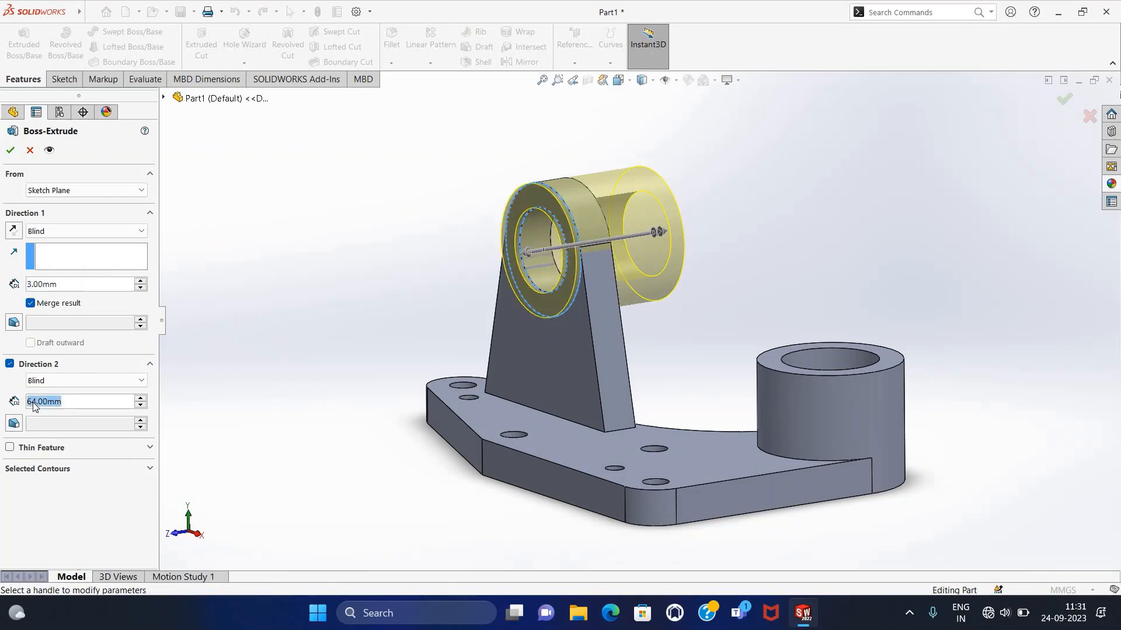
type("57")
key("Return")
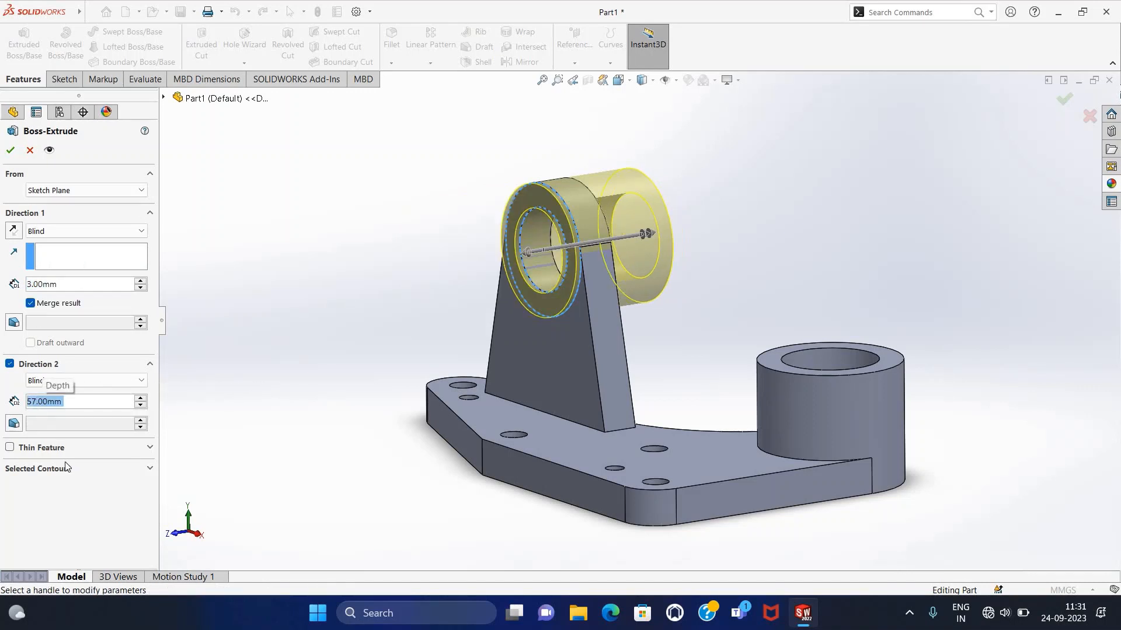
left_click(10, 151)
Show the reference planes and start a new sketch on the Right Plane.
middle_click_drag(313, 257, 502, 278)
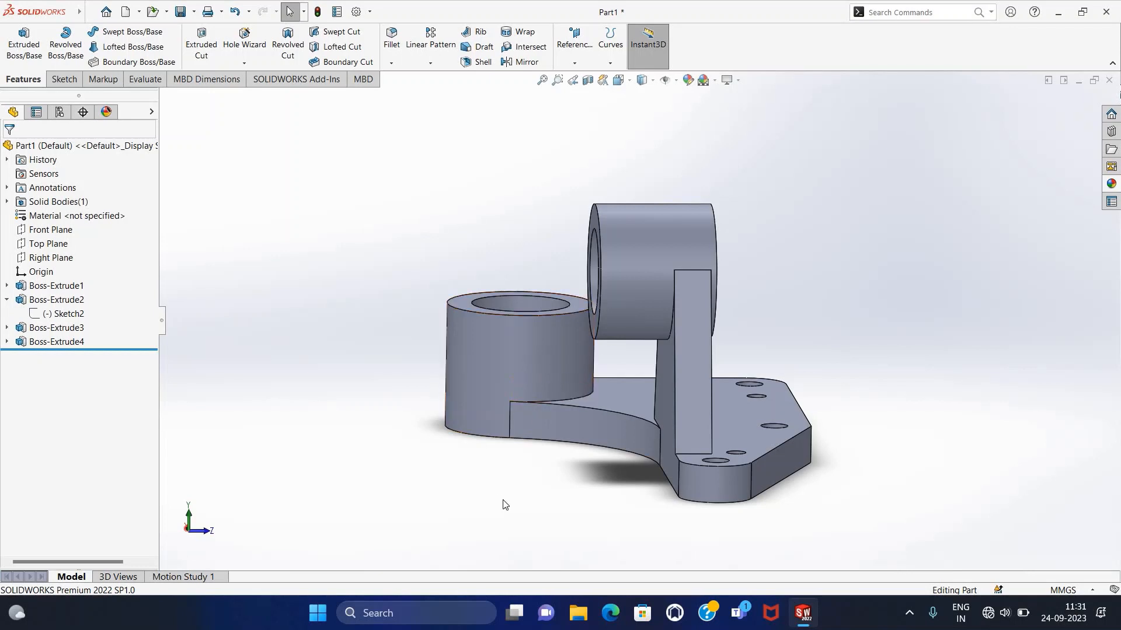
middle_click_drag(506, 505, 343, 530)
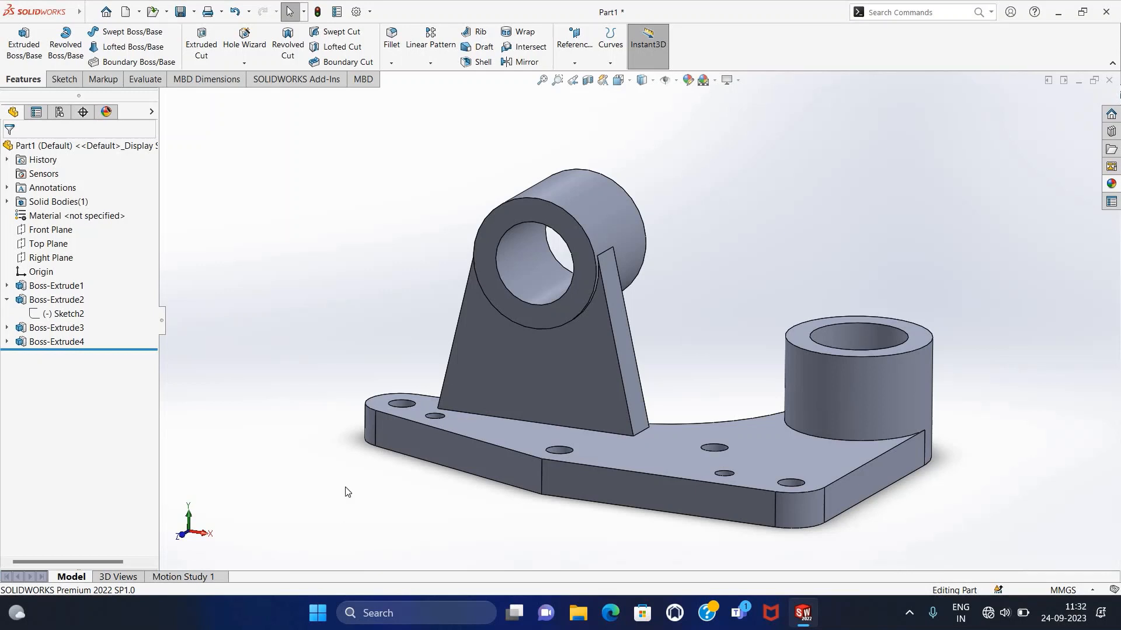
middle_click_drag(365, 491, 312, 505)
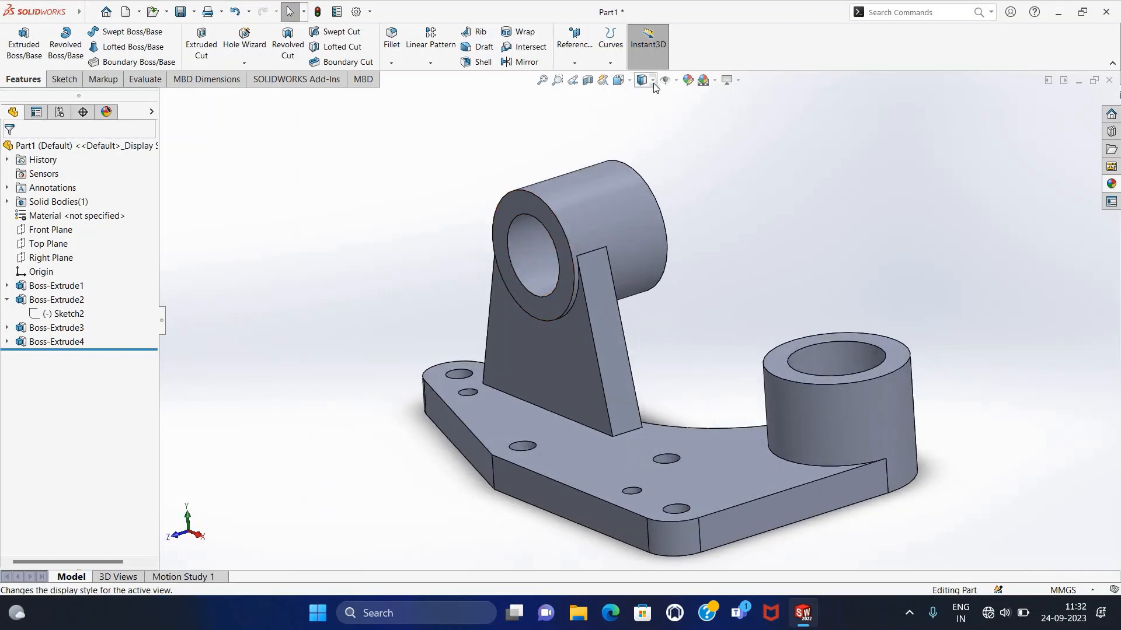
left_click(675, 80)
left_click(666, 96)
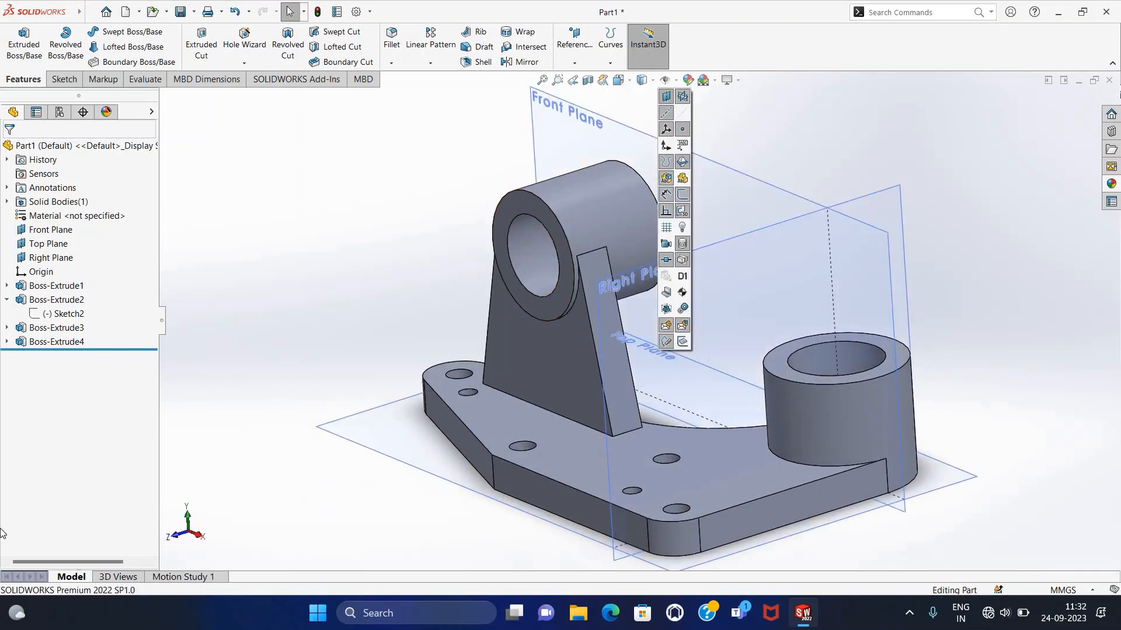
middle_click_drag(347, 250, 299, 318)
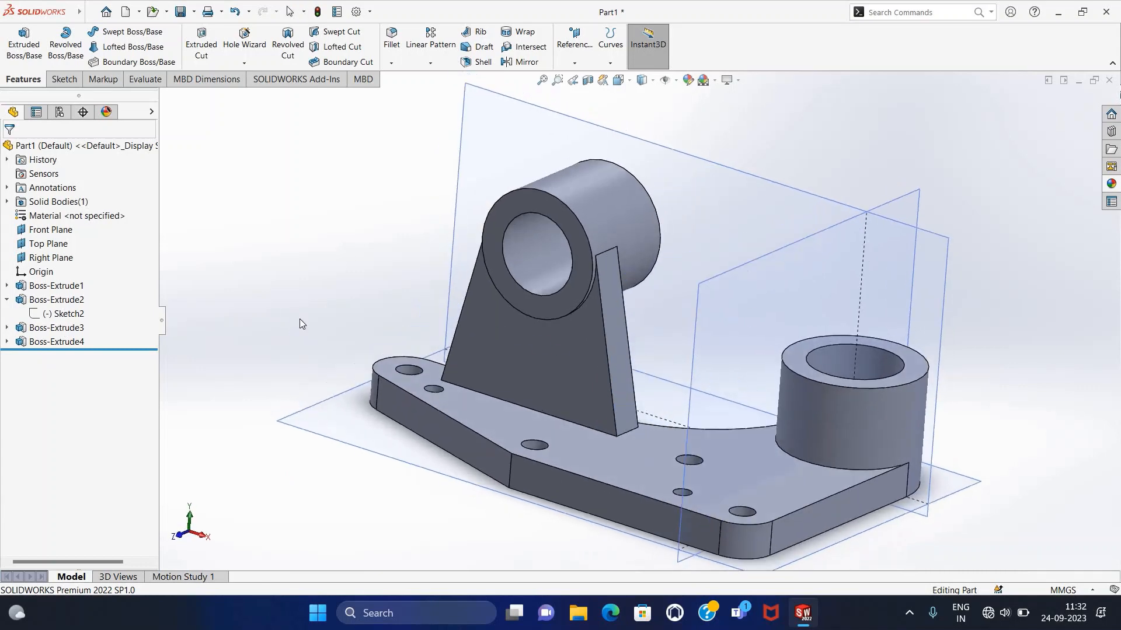
left_click(731, 280)
left_click(65, 79)
left_click(17, 41)
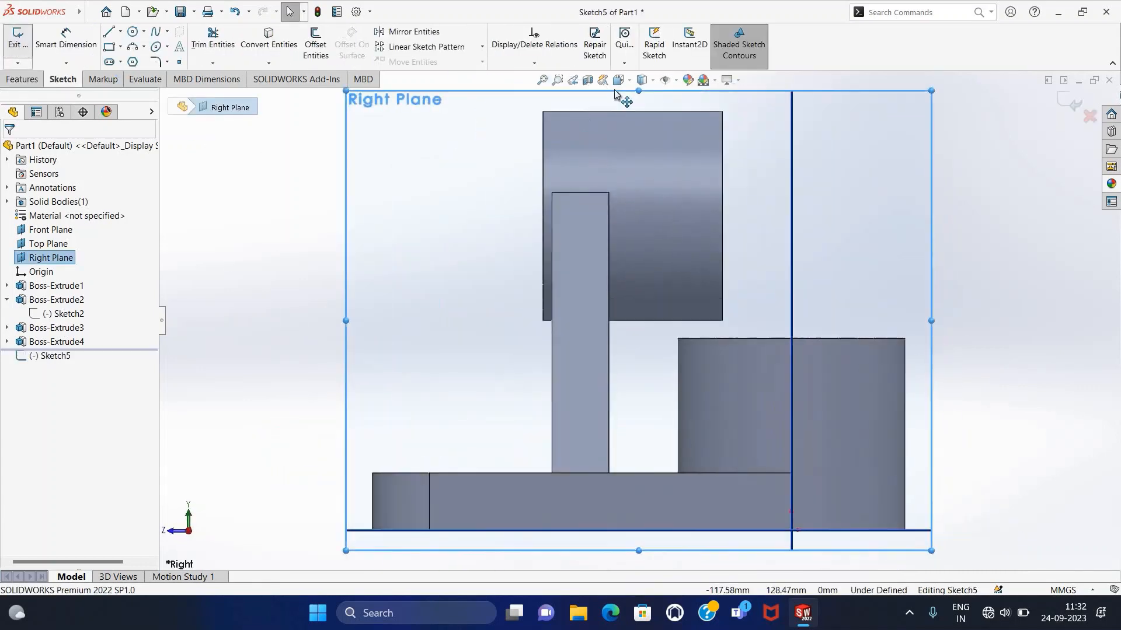
Hide the reference planes while keeping the new sketch open.
left_click(676, 82)
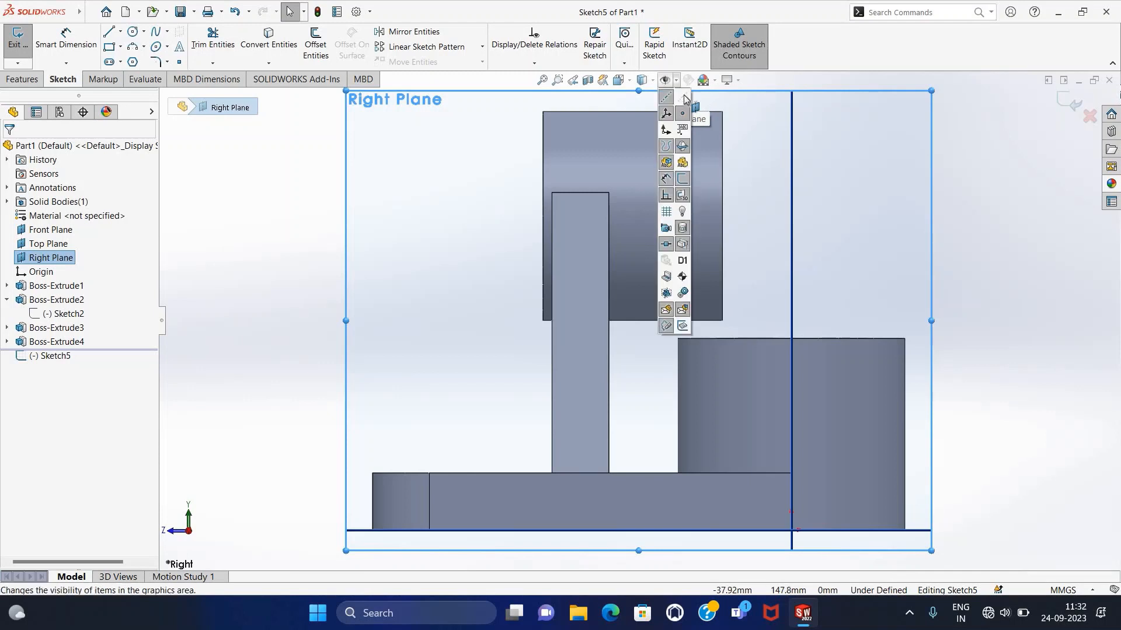
left_click(676, 83)
left_click(676, 82)
left_click(666, 96)
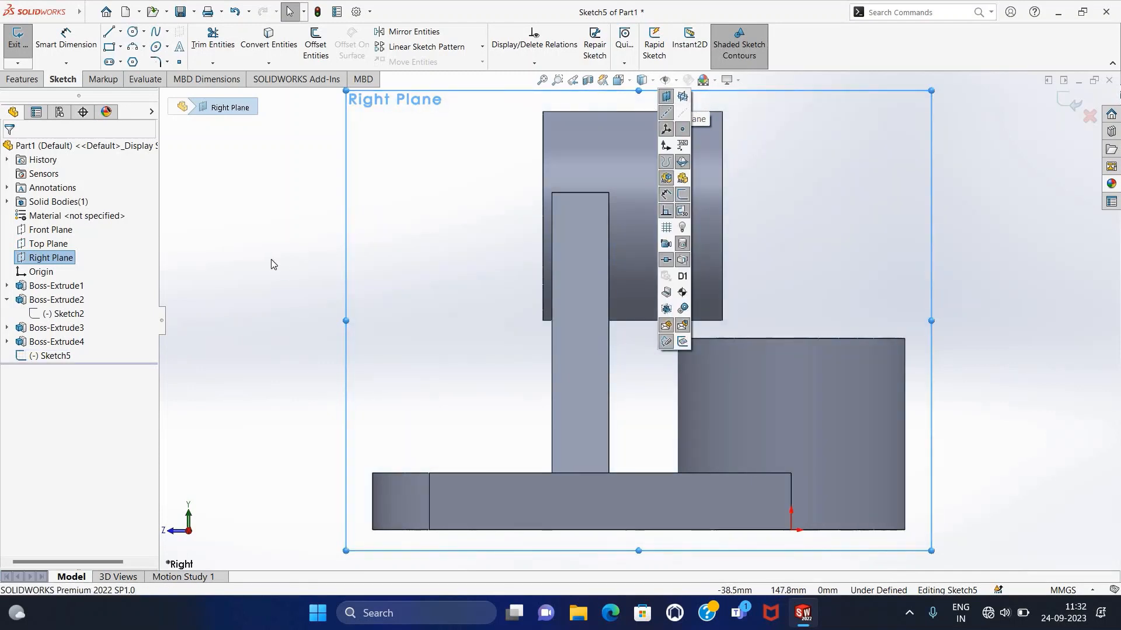
Sketch a right triangle with a base about 60 mm long on the plate's top edge and a vertical side about 36 mm high inside the boss.
key("z")
key("l")
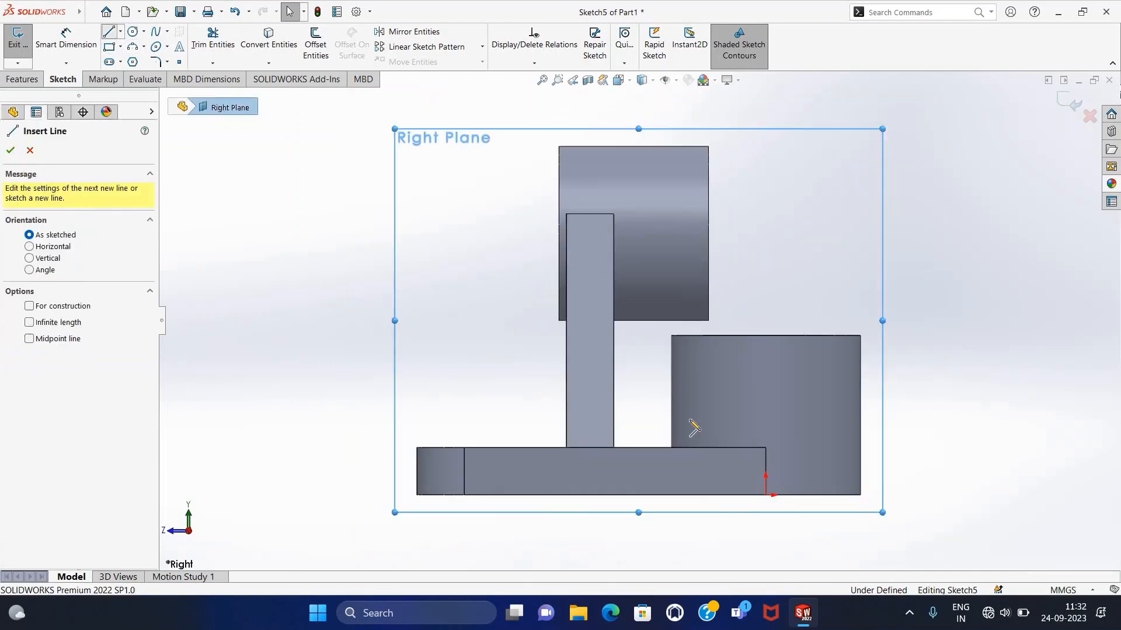
left_click(534, 449)
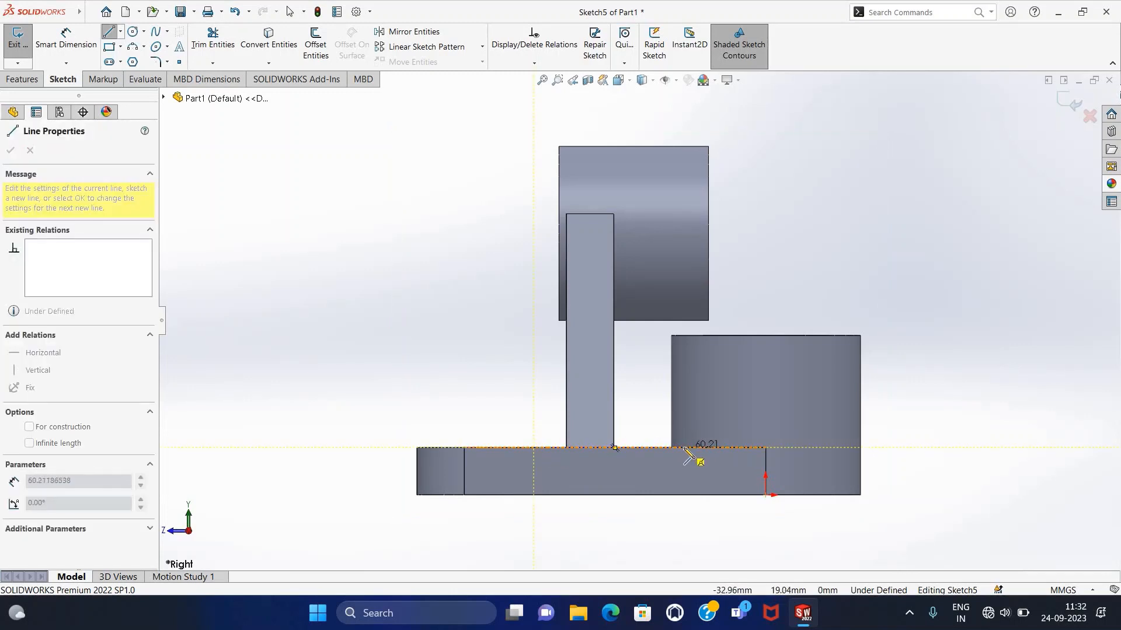
left_click(683, 448)
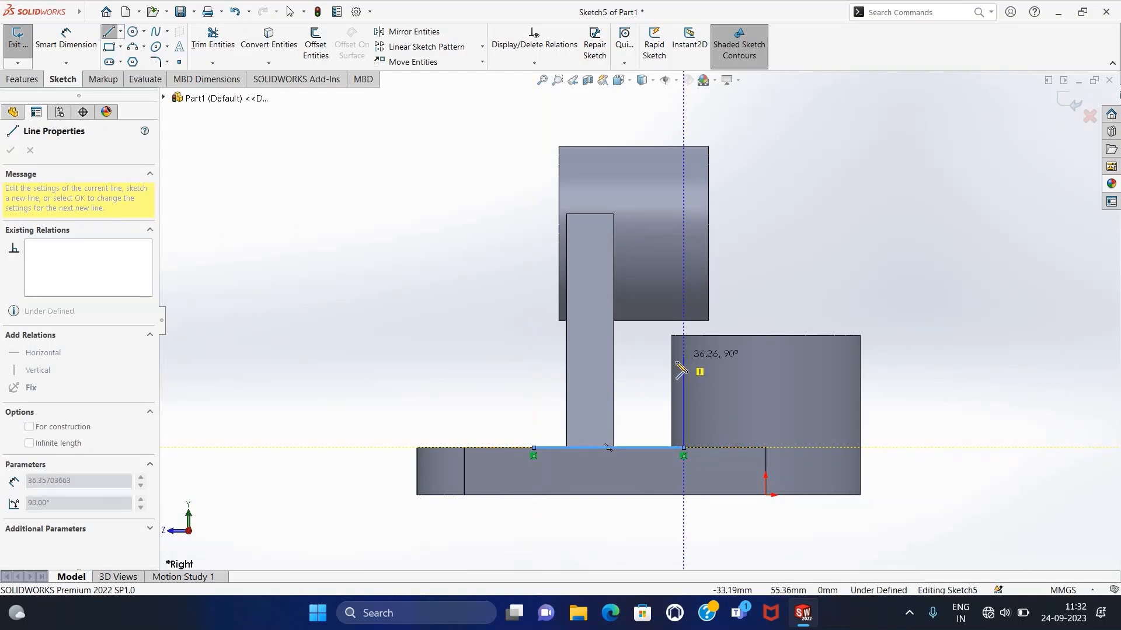
left_click(683, 357)
left_click(534, 449)
key("Escape")
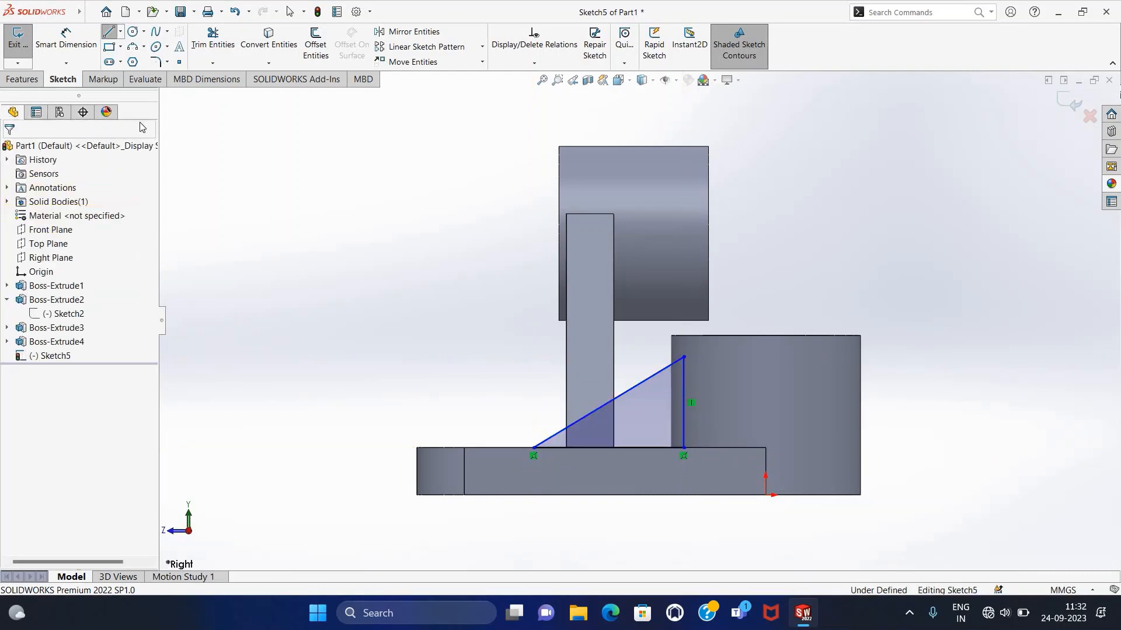
Dimension the angle between the triangle's base and its slanted line as 25°.
left_click(66, 39)
left_click(557, 449)
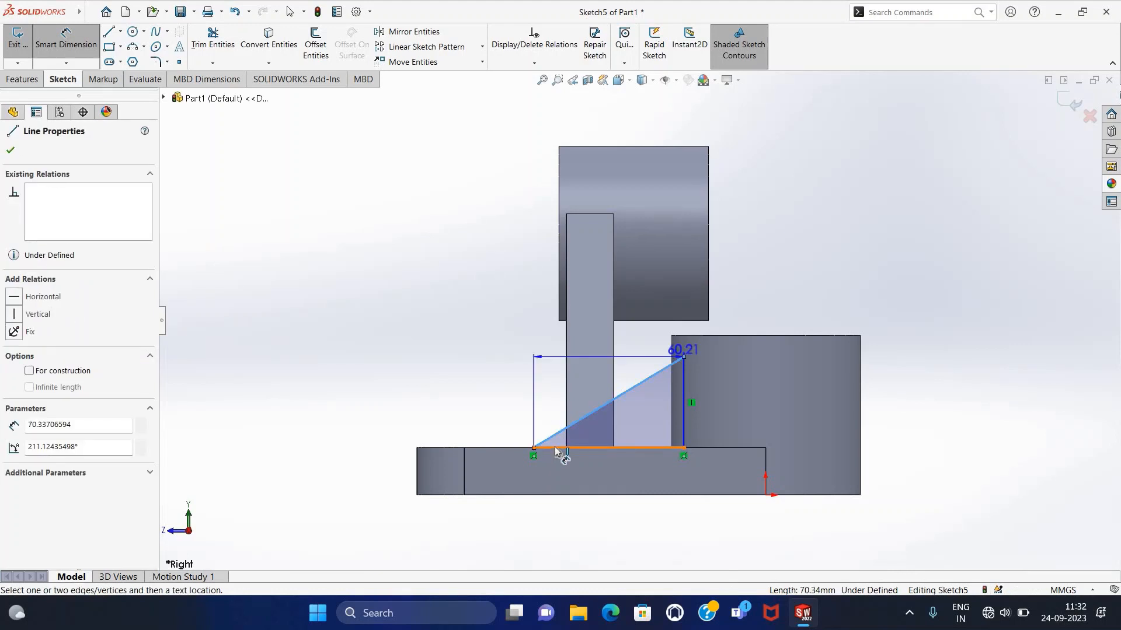
left_click(575, 424)
left_click(587, 435)
type("25")
key("Return")
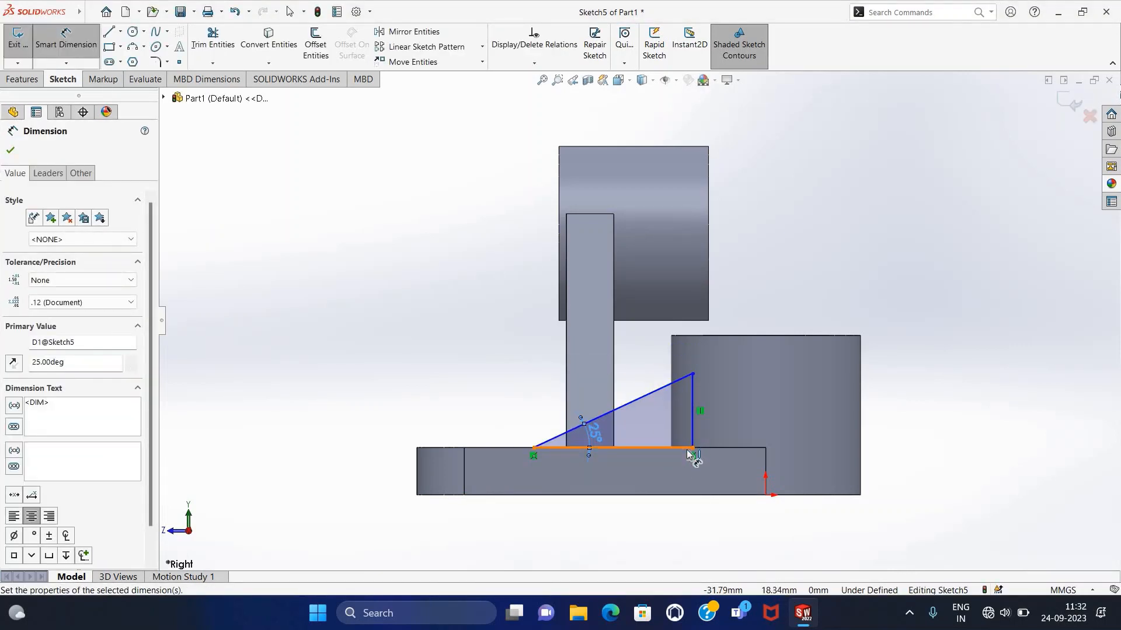
key("Escape")
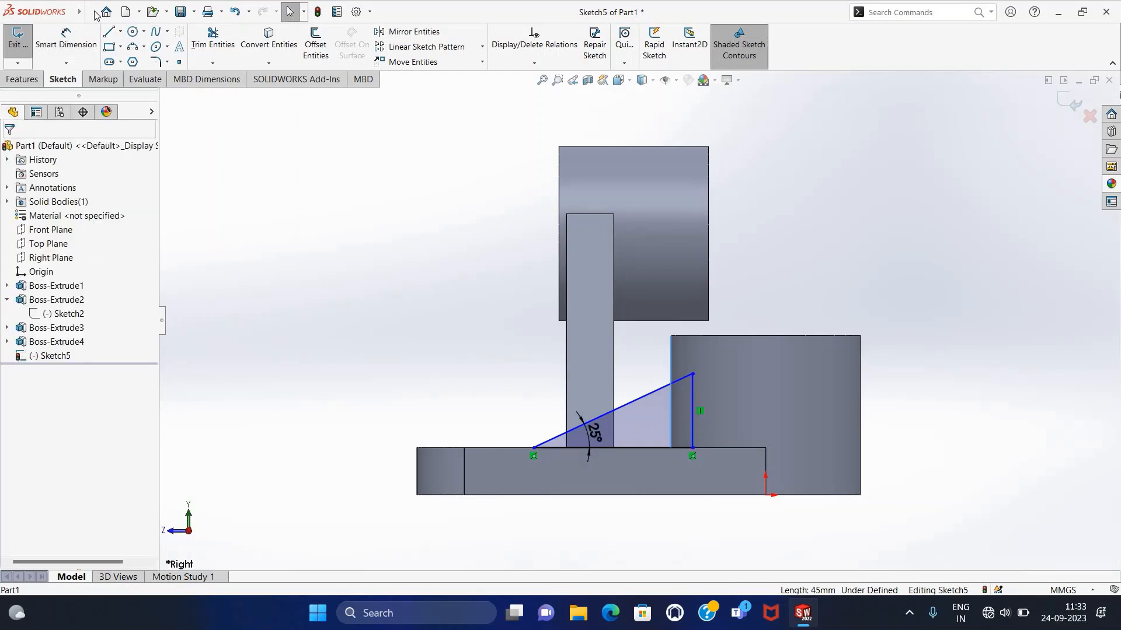
Sketch a vertical construction line about 26 mm long on the boss's edge, from the plate's top to the triangle's slanted line.
left_click(121, 33)
left_click(127, 62)
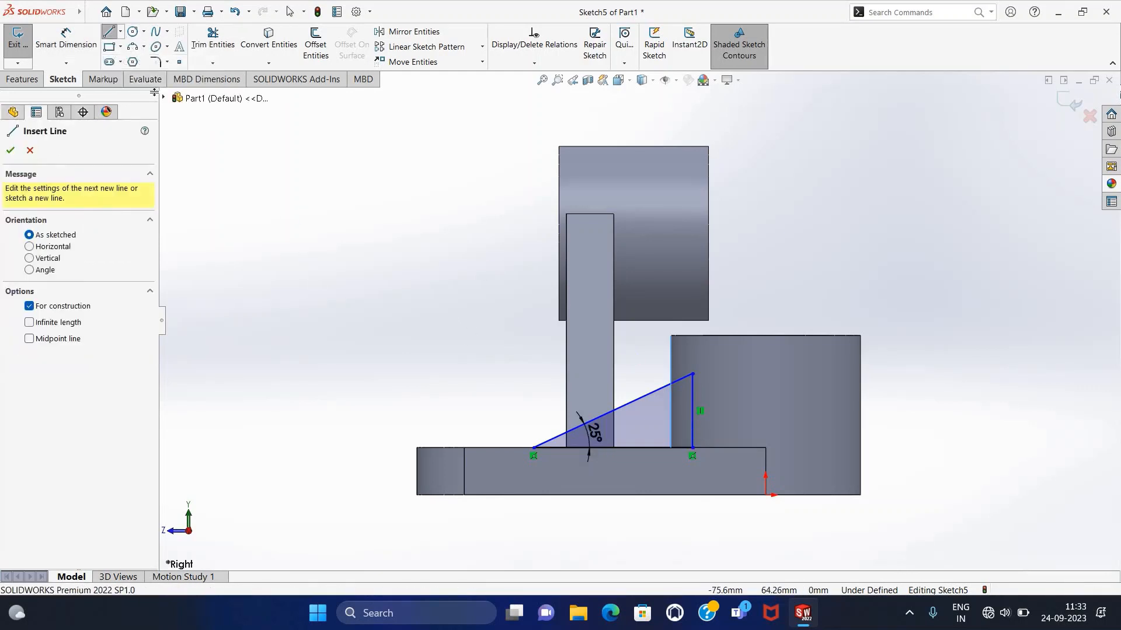
key("Escape")
left_click(120, 33)
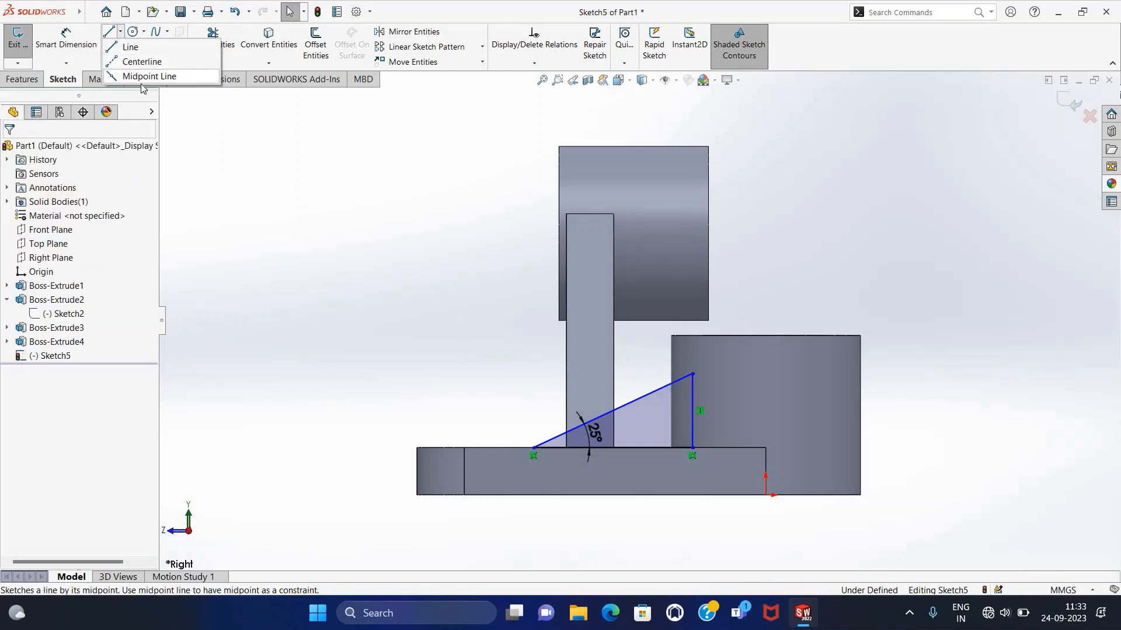
left_click(138, 46)
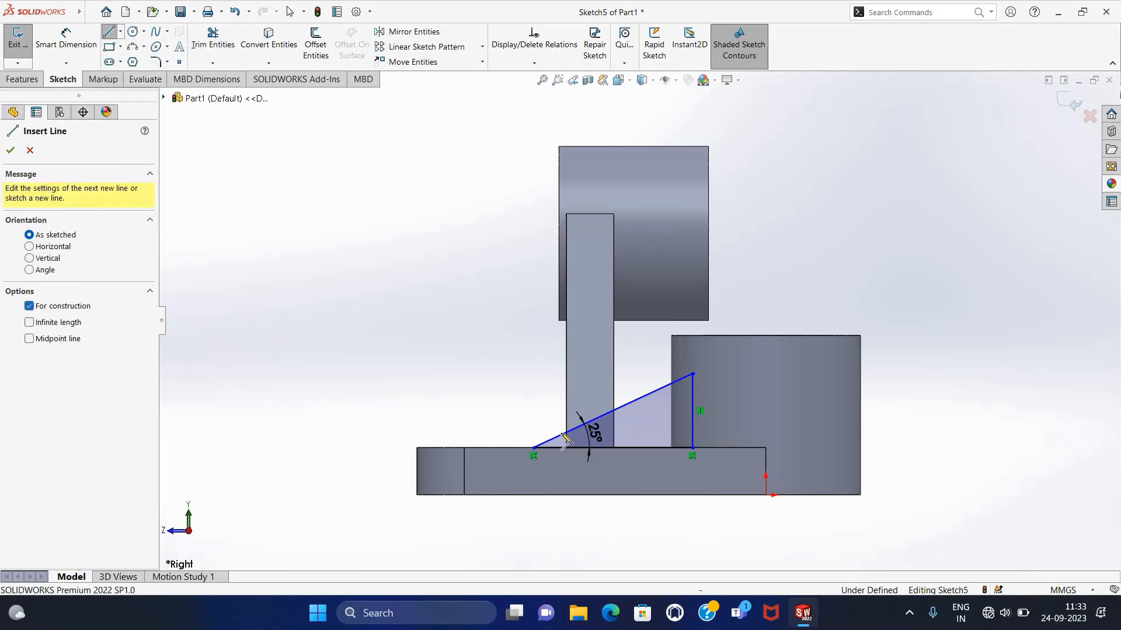
left_click(670, 447)
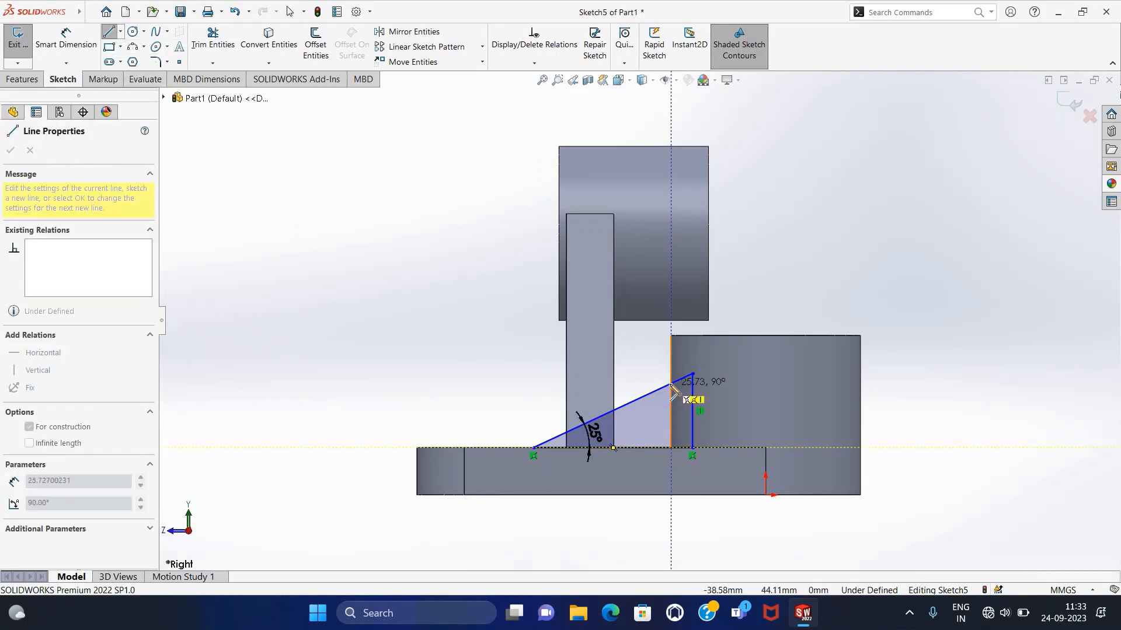
left_click(671, 383)
key("Escape")
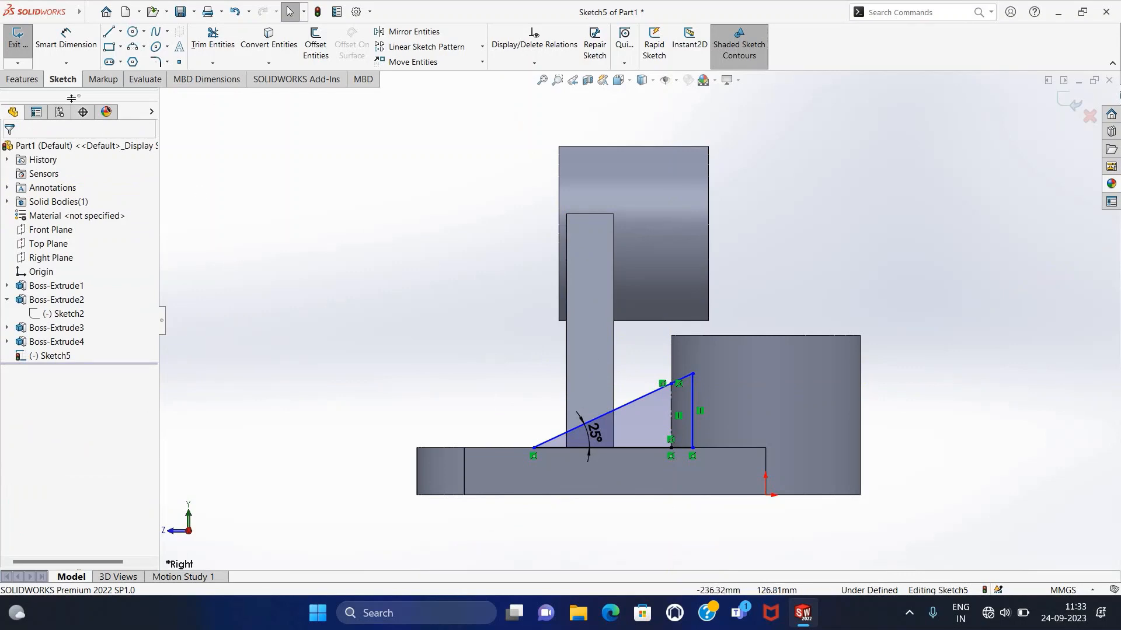
Dimension the vertical construction line's length as 32 mm.
left_click(66, 40)
left_click(672, 424)
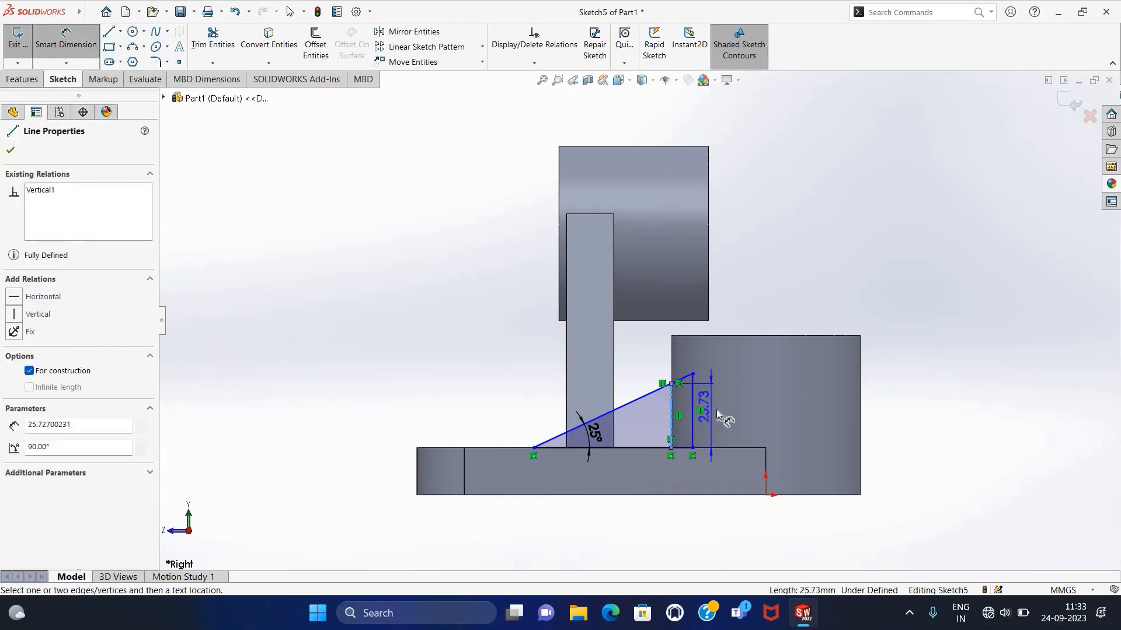
left_click(707, 413)
key("Return")
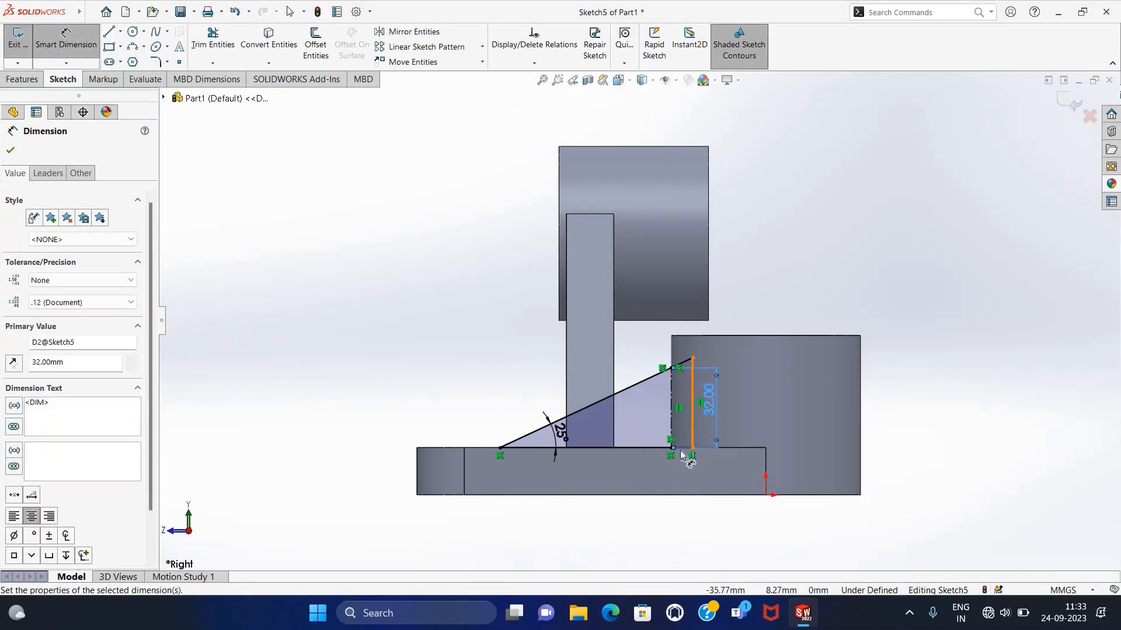
key("Escape")
Dimension the distance between the construction line and the triangle's vertical side inside the boss as 2.5 mm.
left_click(66, 40)
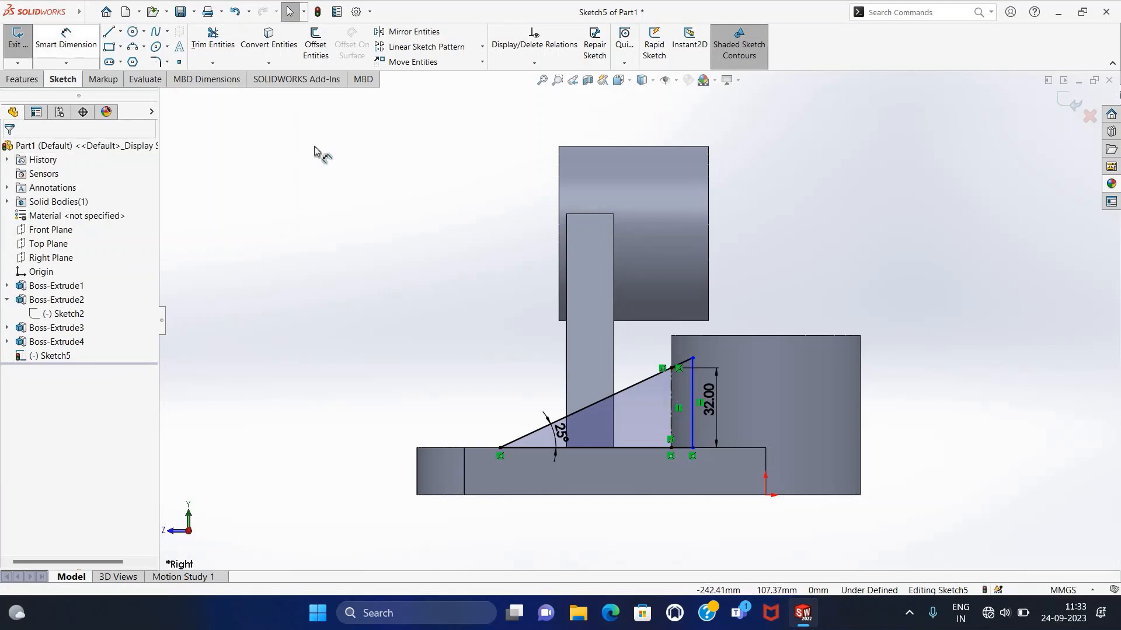
left_click(693, 393)
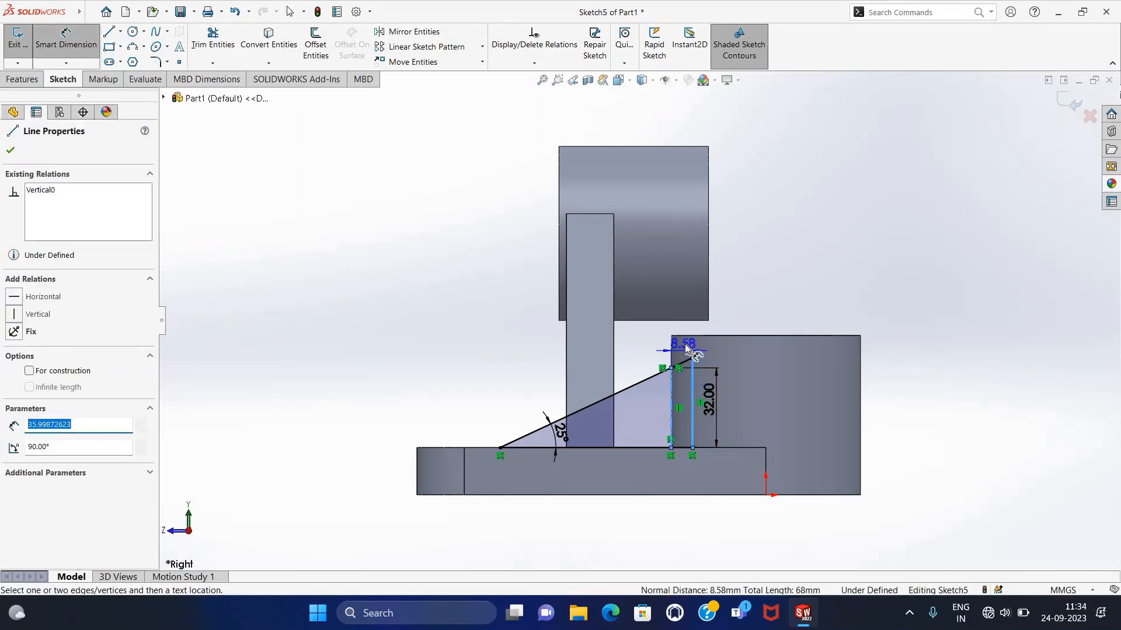
left_click(672, 379)
left_click(686, 348)
type("2.5")
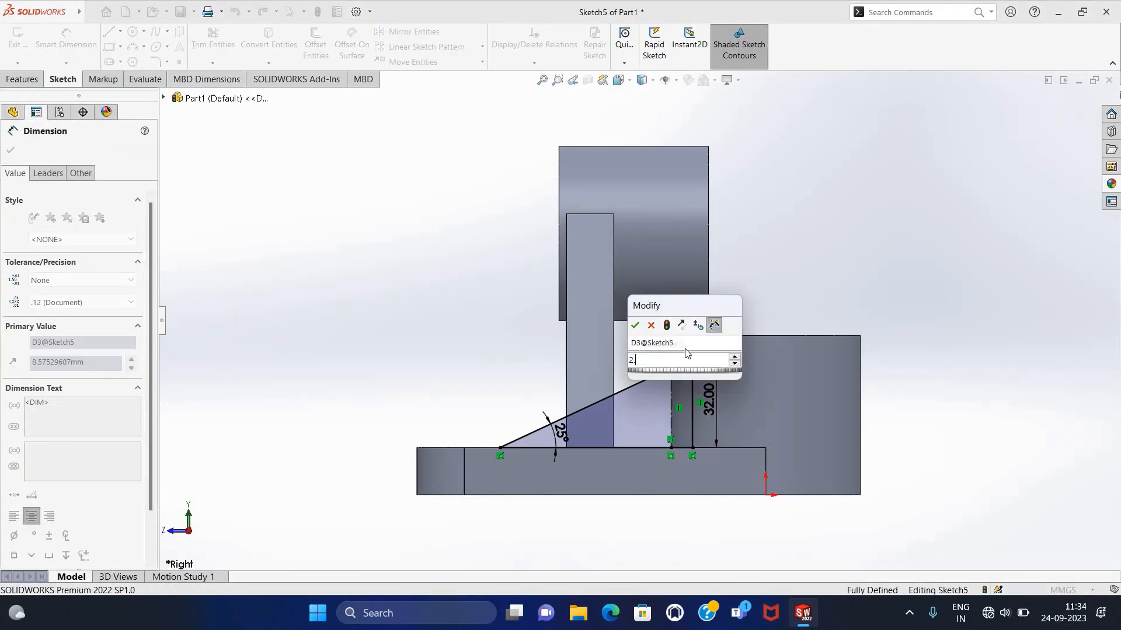
key("Return")
key("Escape")
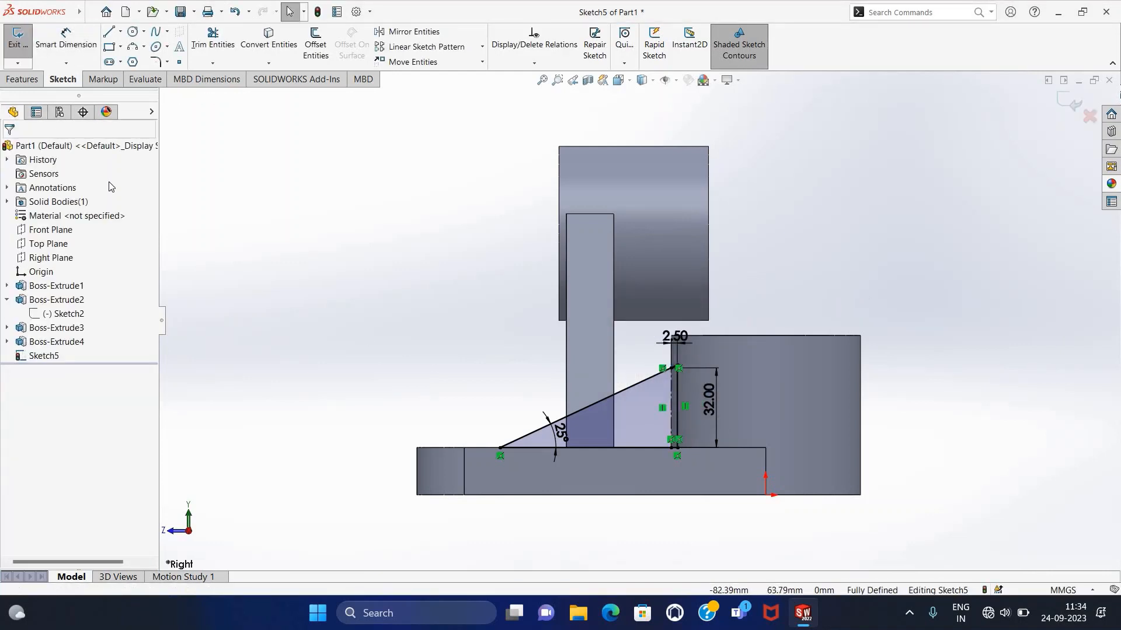
Exit the triangle sketch and extrude it 13 mm with the Mid Plane end condition as a rib.
left_click(15, 46)
left_click(15, 48)
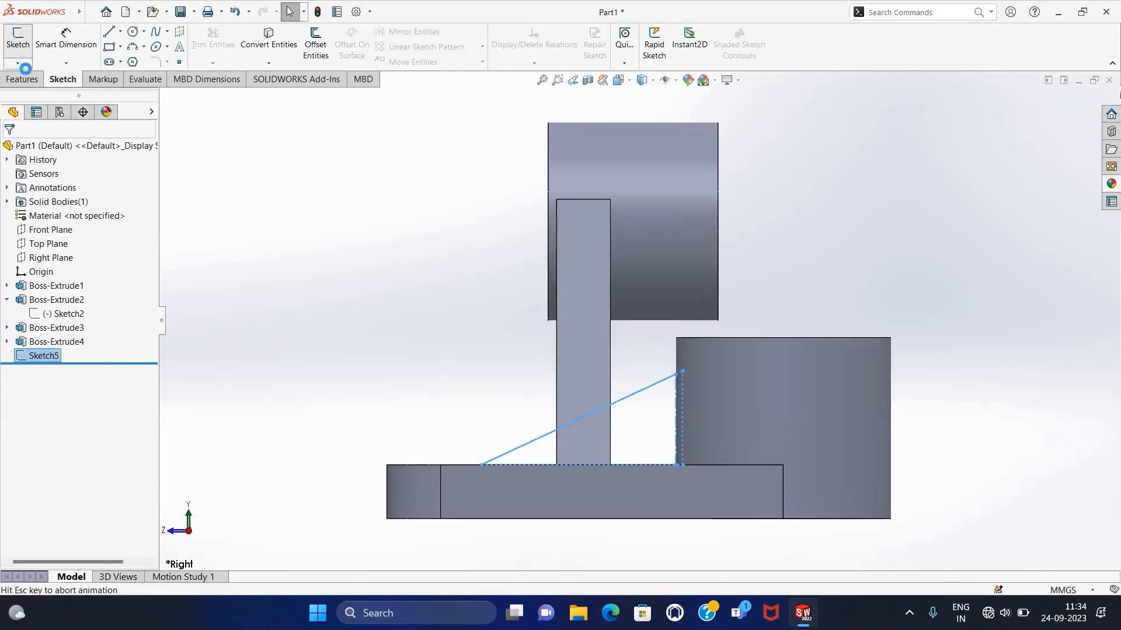
left_click(23, 79)
left_click(28, 50)
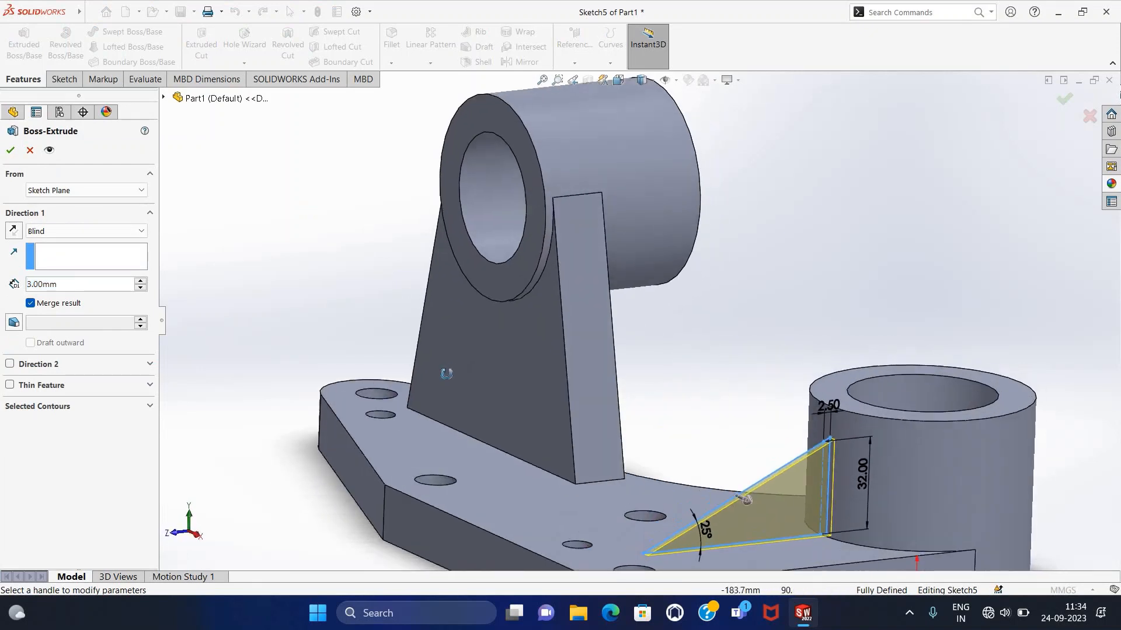
left_click(102, 233)
left_click(49, 305)
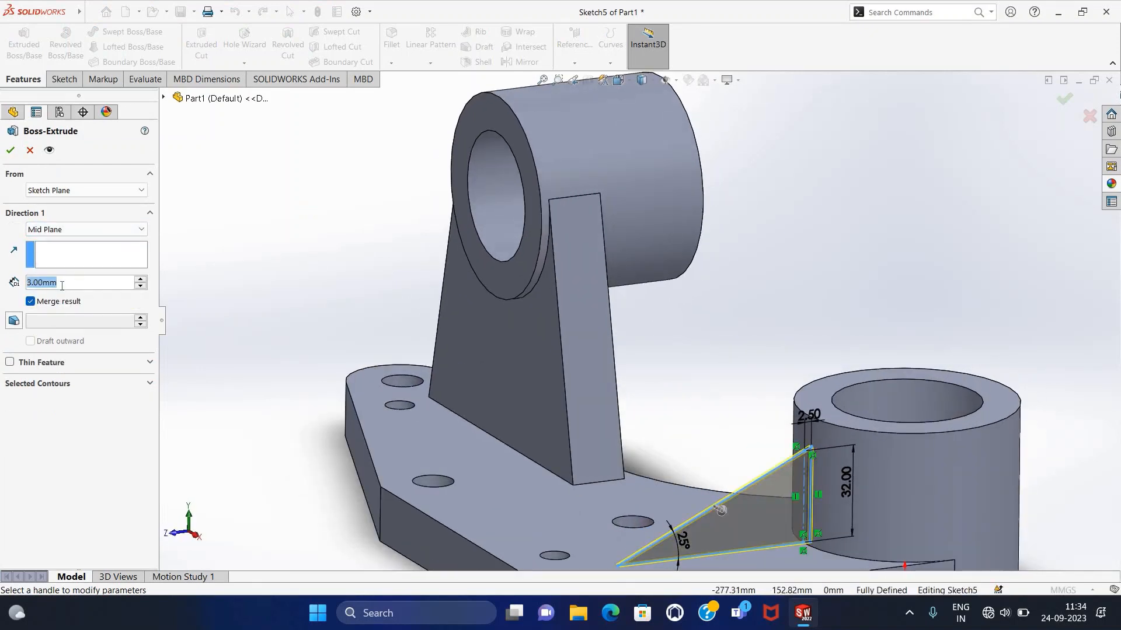
type("13")
key("Return")
mouse_move(346, 272)
middle_mouse_down()
mouse_move(400, 258)
mouse_move(358, 272)
mouse_move(332, 327)
mouse_move(353, 260)
middle_mouse_up()
left_click(10, 151)
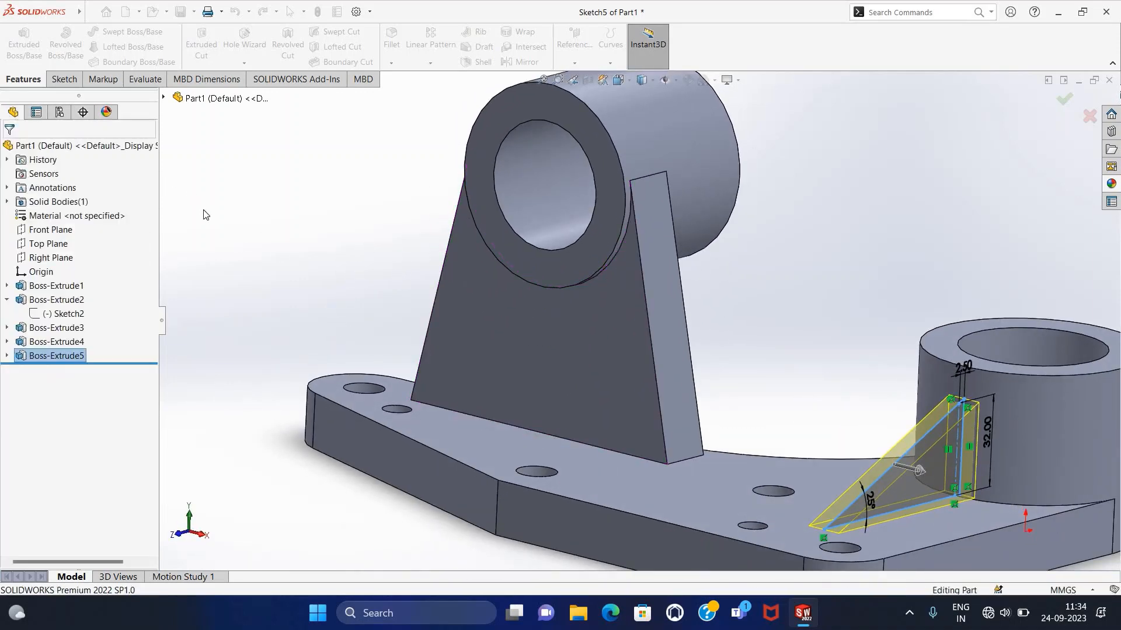
key("f")
middle_click_drag(276, 277, 233, 298)
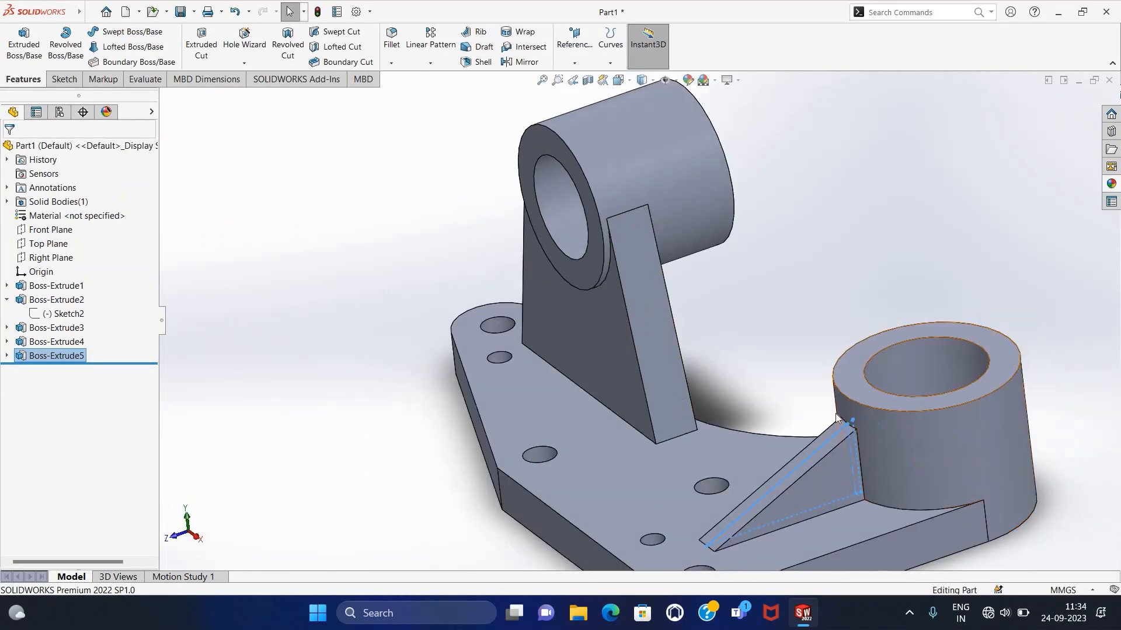
left_click(275, 430)
Show the temporary axes of the holes and bosses.
middle_click_drag(342, 403, 343, 451)
scroll(328, 438, "up", 4)
mouse_move(525, 448)
middle_mouse_down()
mouse_move(548, 465)
mouse_move(528, 446)
middle_mouse_up()
left_click(676, 80)
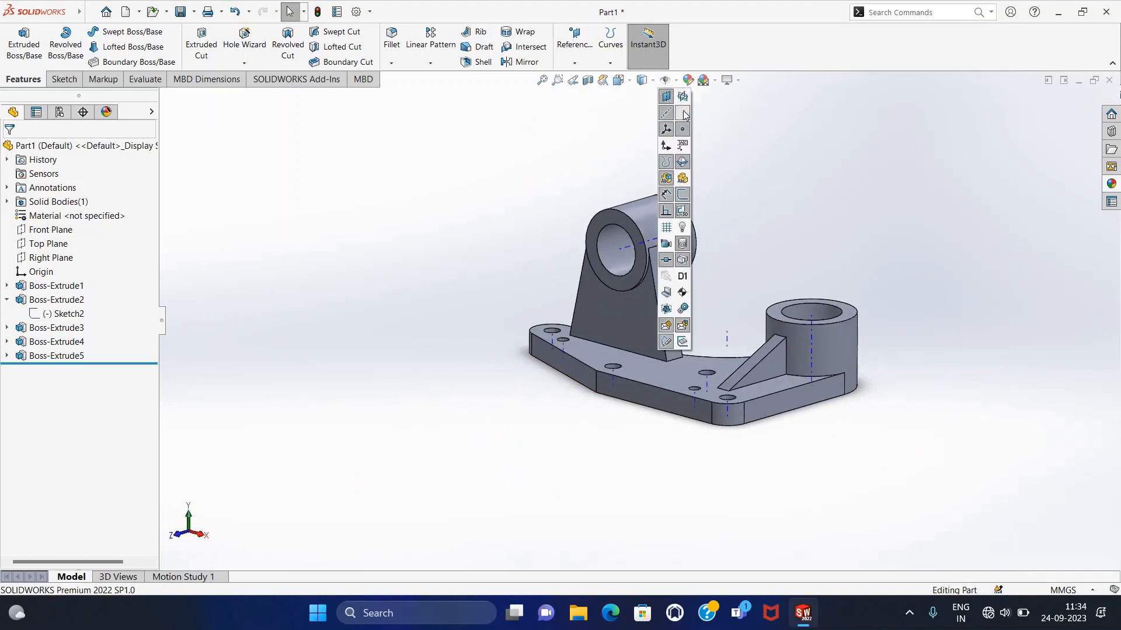
Show the reference planes and create a new plane through the upper bored boss's axis, parallel to the Right Plane.
scroll(636, 176, "down", 2)
scroll(912, 463, "down", 1)
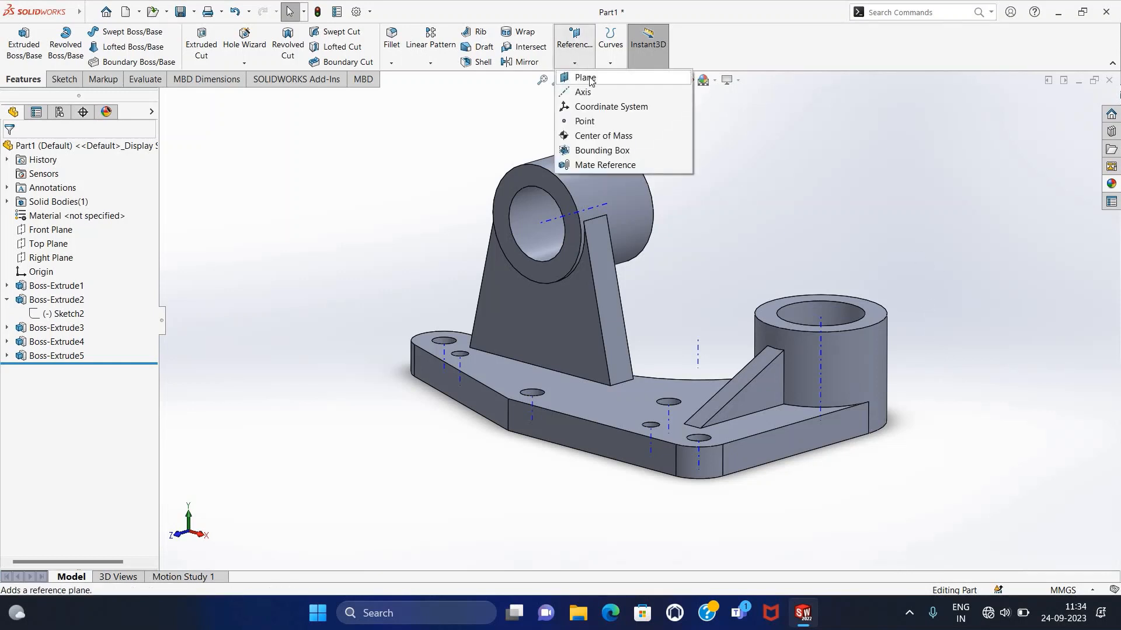
left_click(584, 77)
left_click(653, 82)
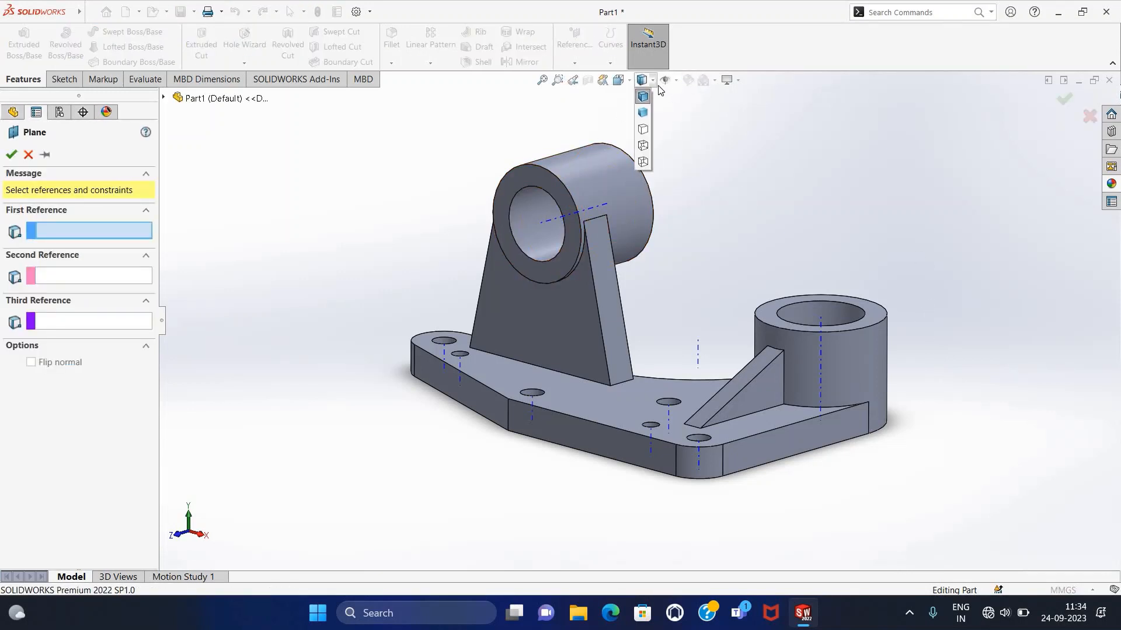
left_click(674, 81)
left_click(665, 97)
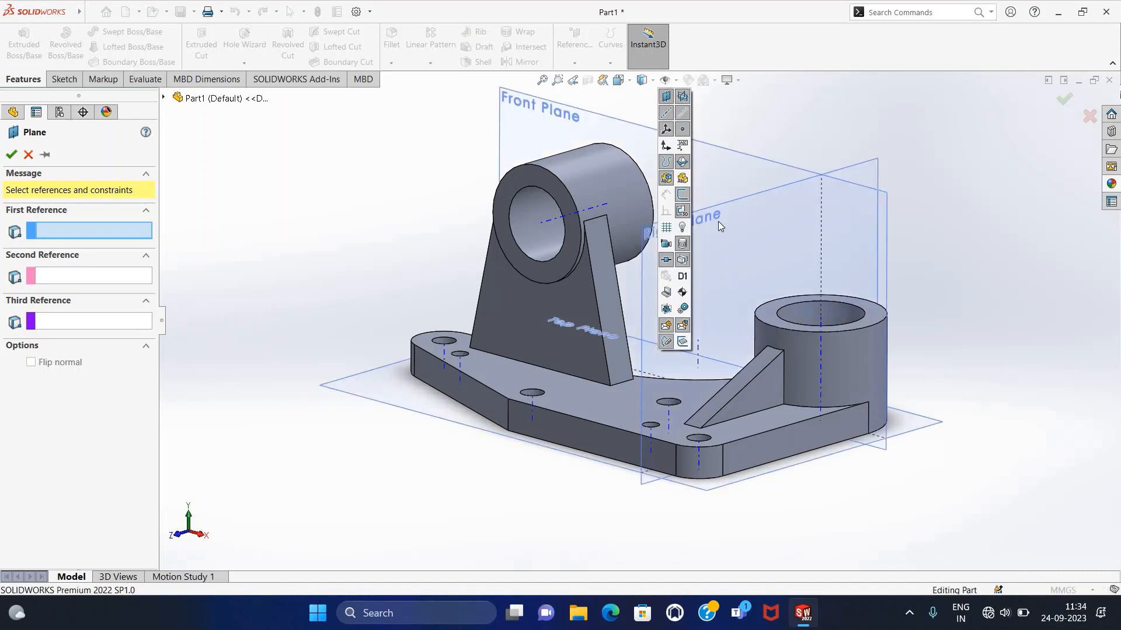
left_click(552, 220)
left_click(670, 268)
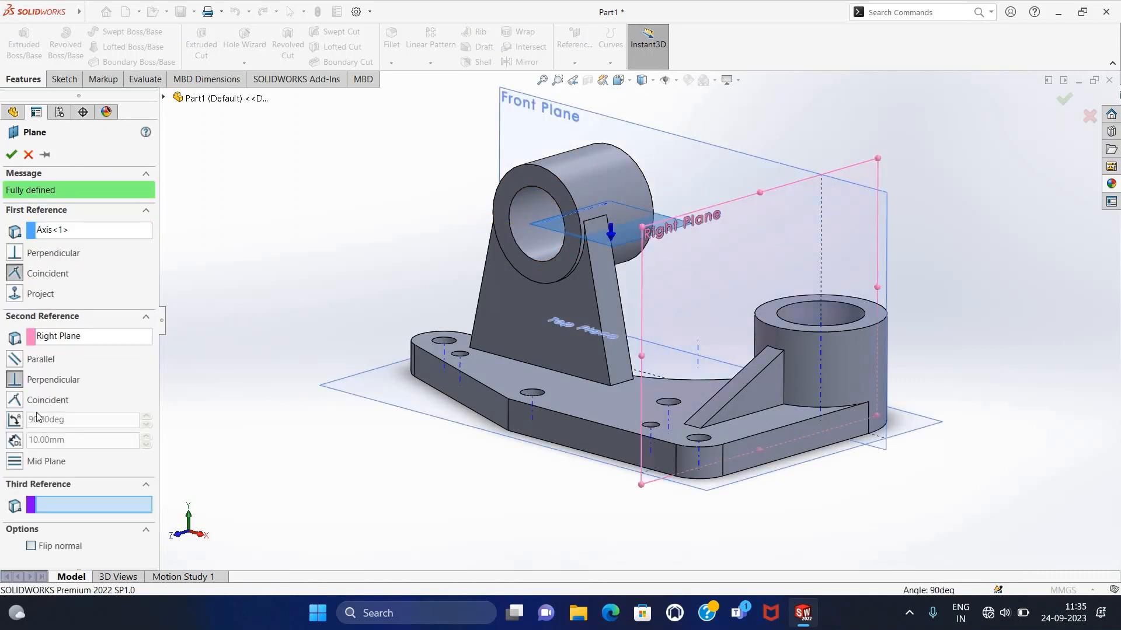
left_click(15, 361)
left_click(11, 154)
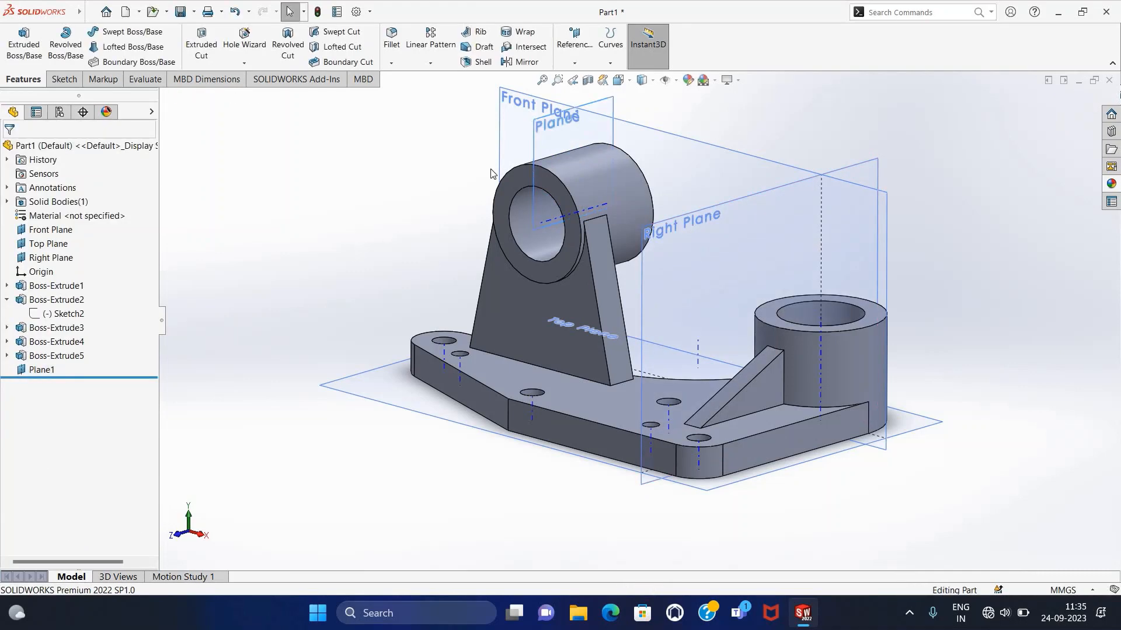
Start a sketch on the new plane through the upper boss's axis and hide the reference planes.
left_click(546, 141)
left_click(63, 79)
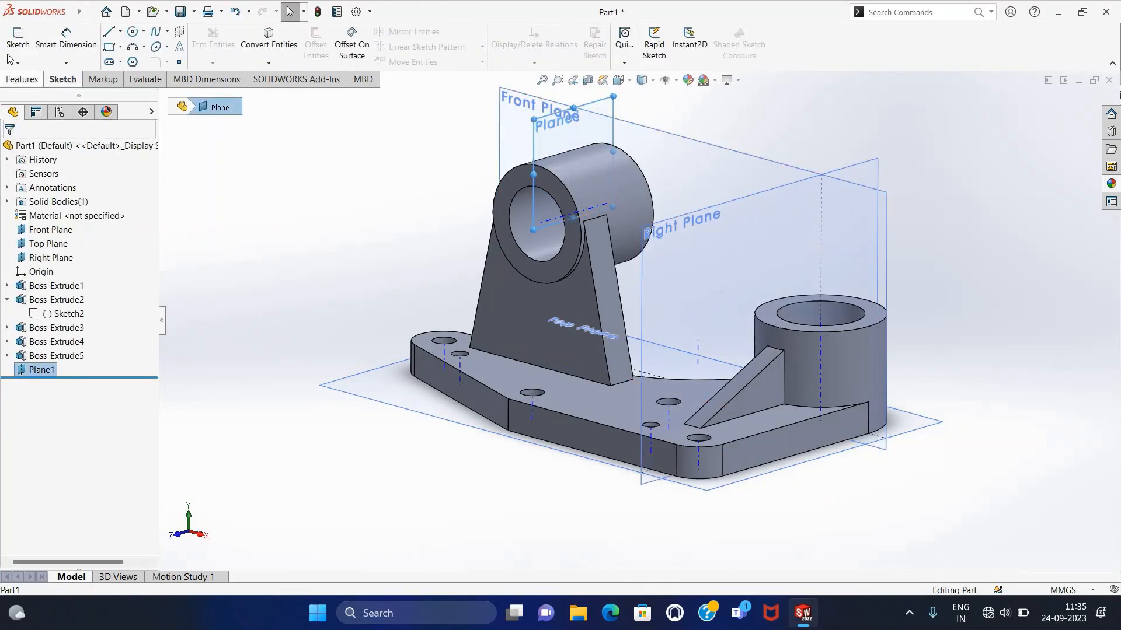
left_click(17, 40)
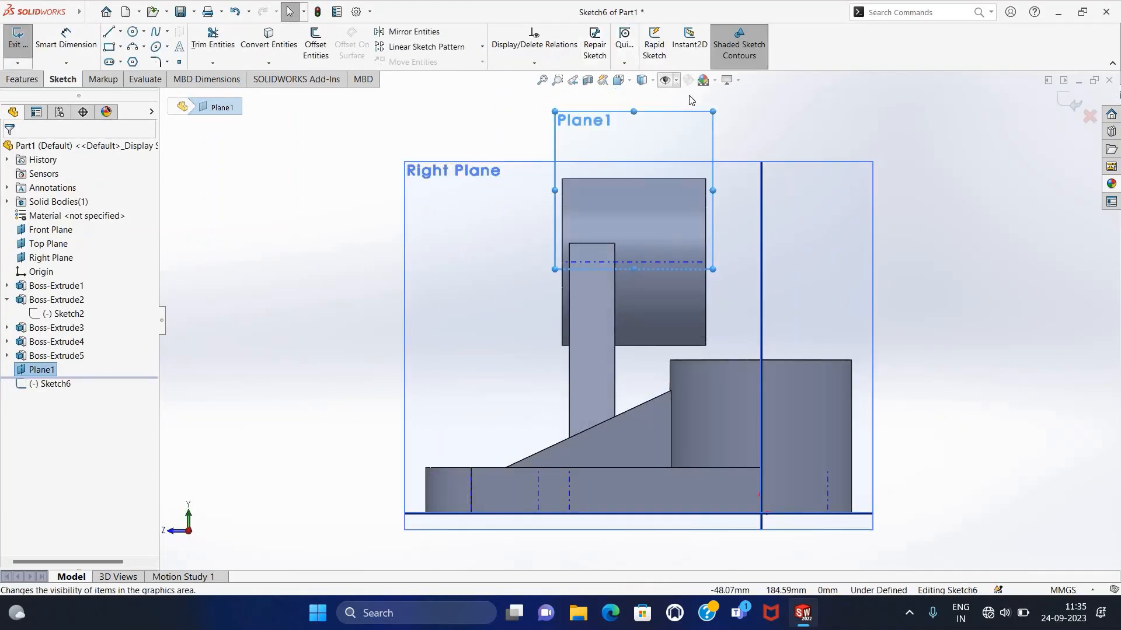
left_click(676, 80)
left_click(684, 96)
left_click(473, 185)
From the Left view, sketch a right triangle on the plate's top against the lug's outer face, 51 mm high with a slanted side about 73 mm.
middle_click_drag(366, 321, 593, 328)
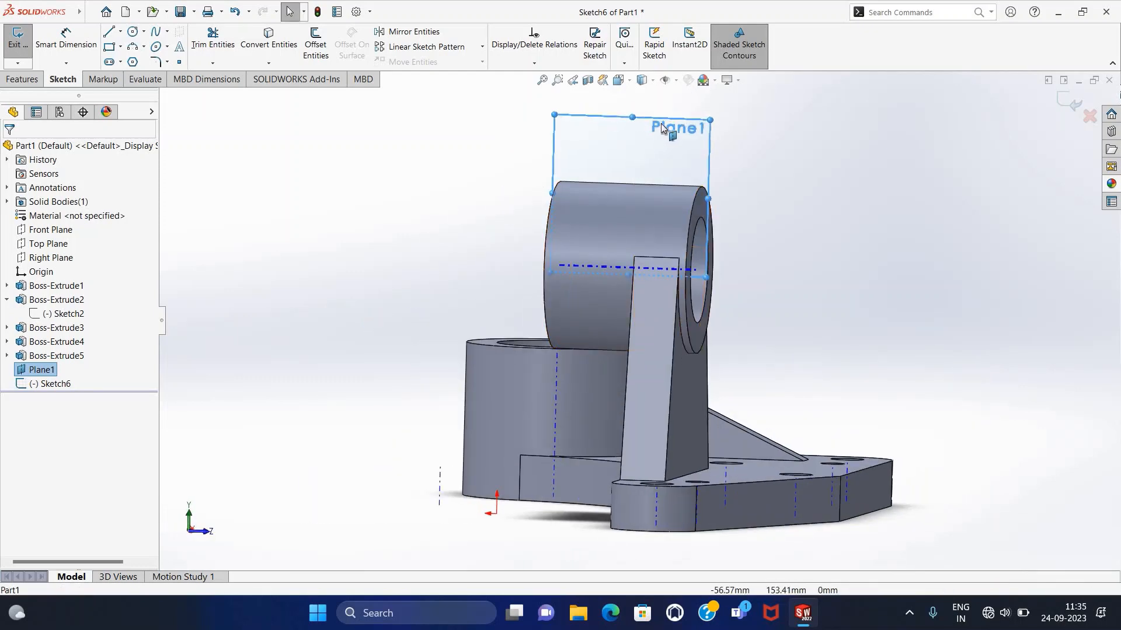
left_click(542, 80)
left_click(622, 80)
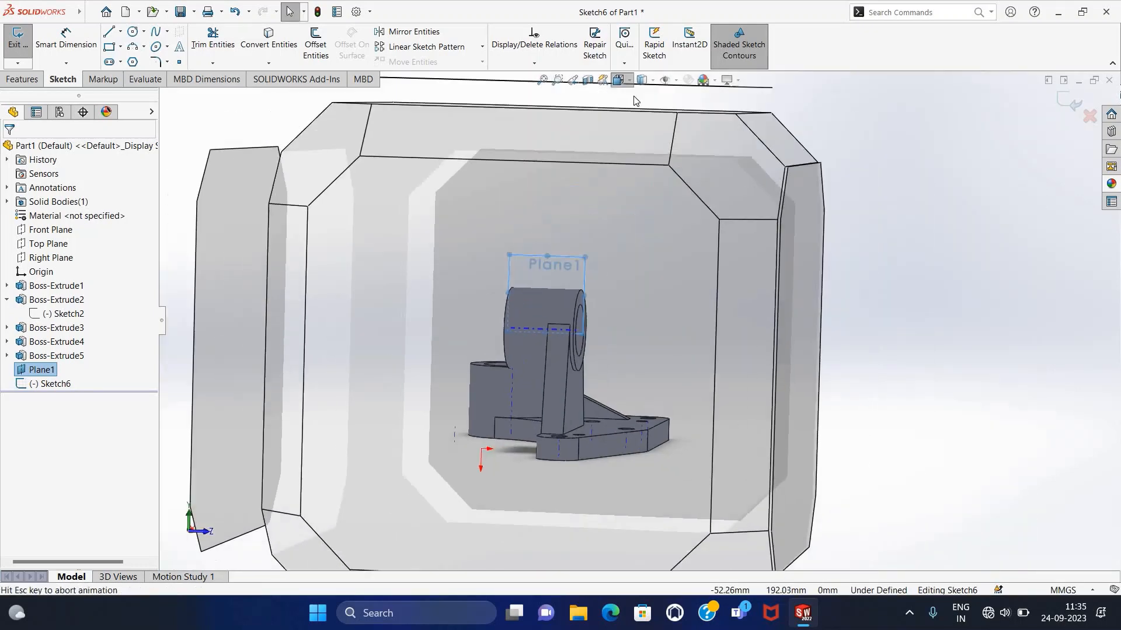
left_click(502, 362)
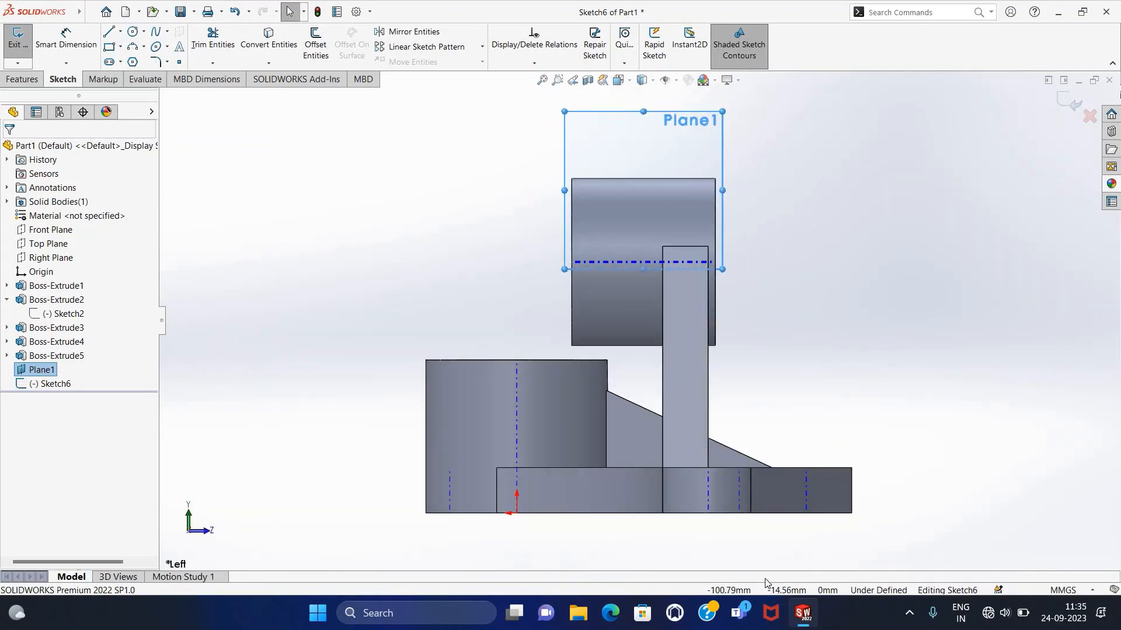
scroll(839, 549, "down", 2)
left_click(110, 31)
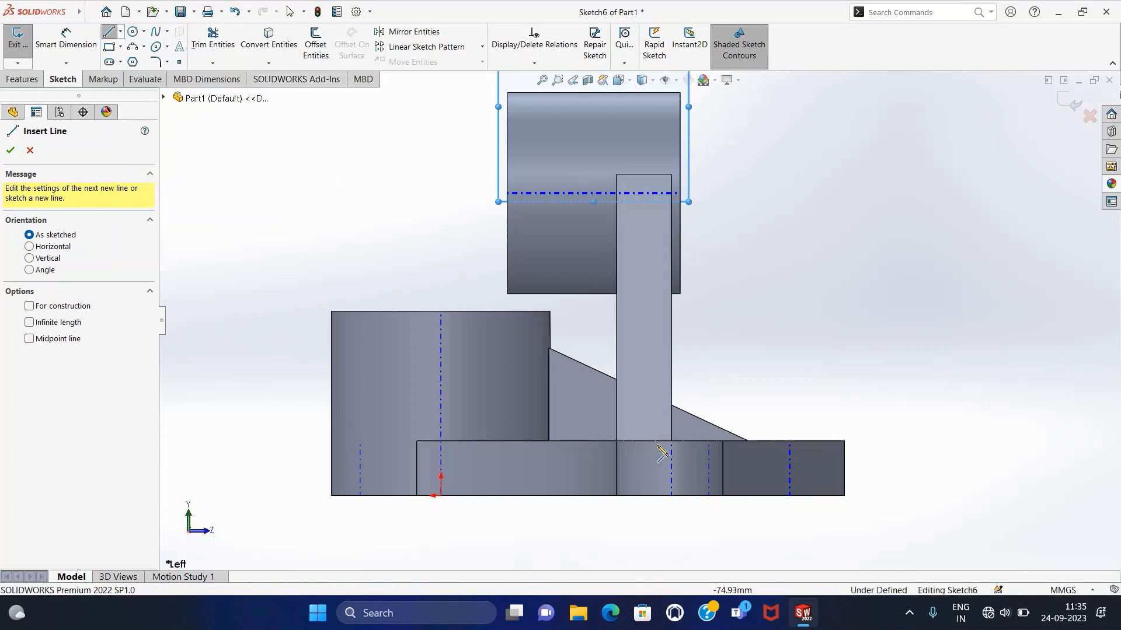
scroll(671, 444, "down", 3)
left_click(672, 441)
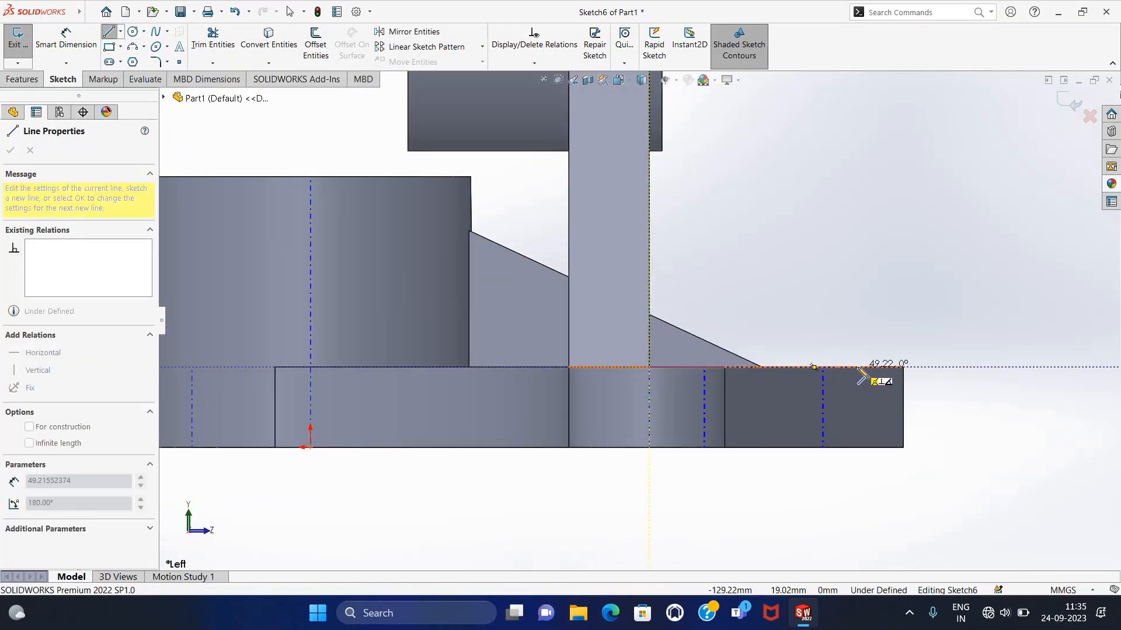
left_click(867, 368)
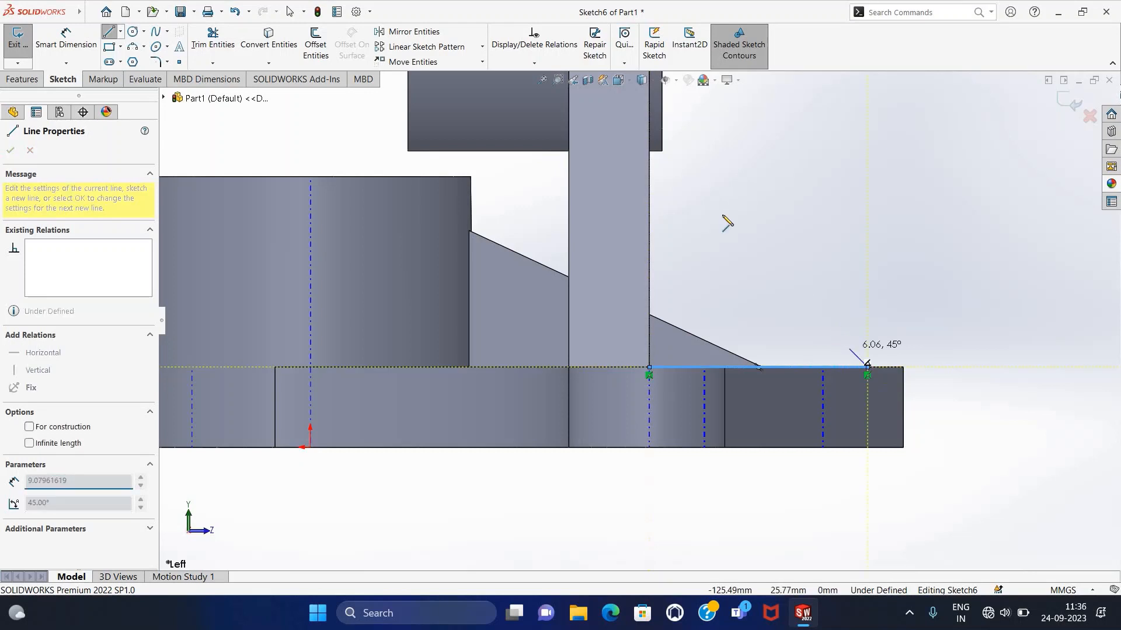
left_click(650, 151)
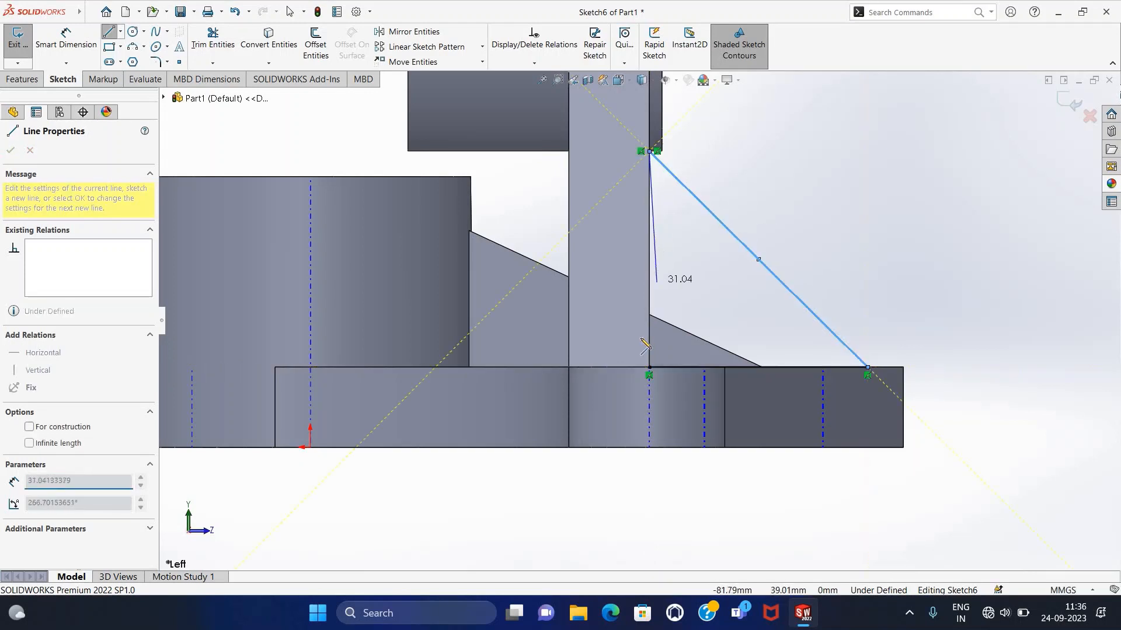
left_click(649, 368)
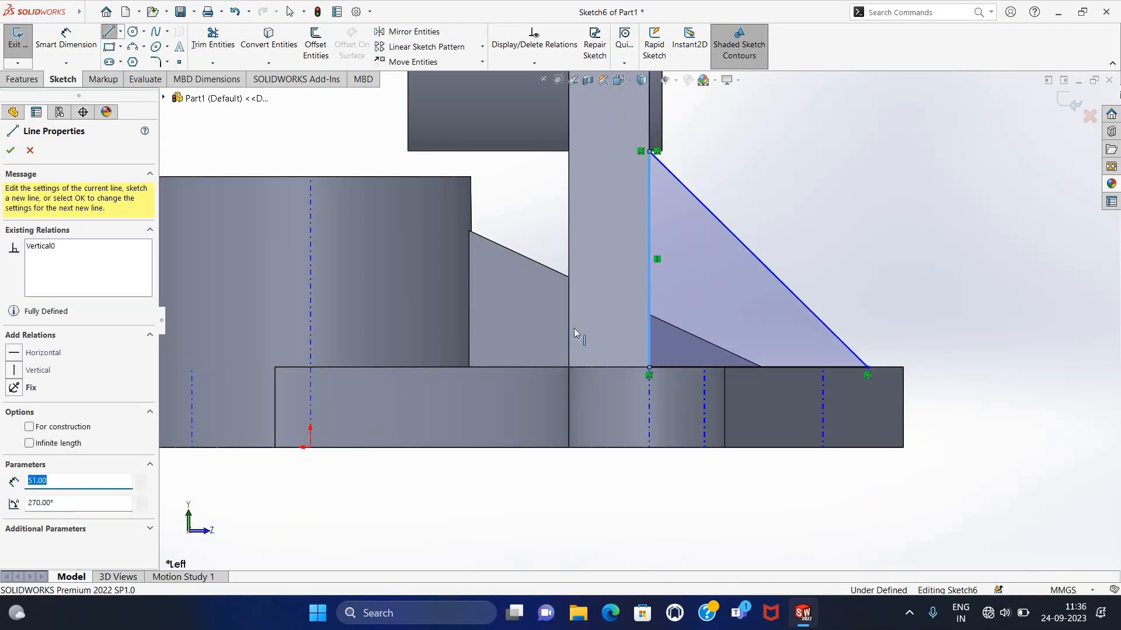
key("Escape")
Dimension the angle between the new triangle's slanted line and its base as 45°.
left_click(72, 42)
left_click(792, 303)
left_click(792, 367)
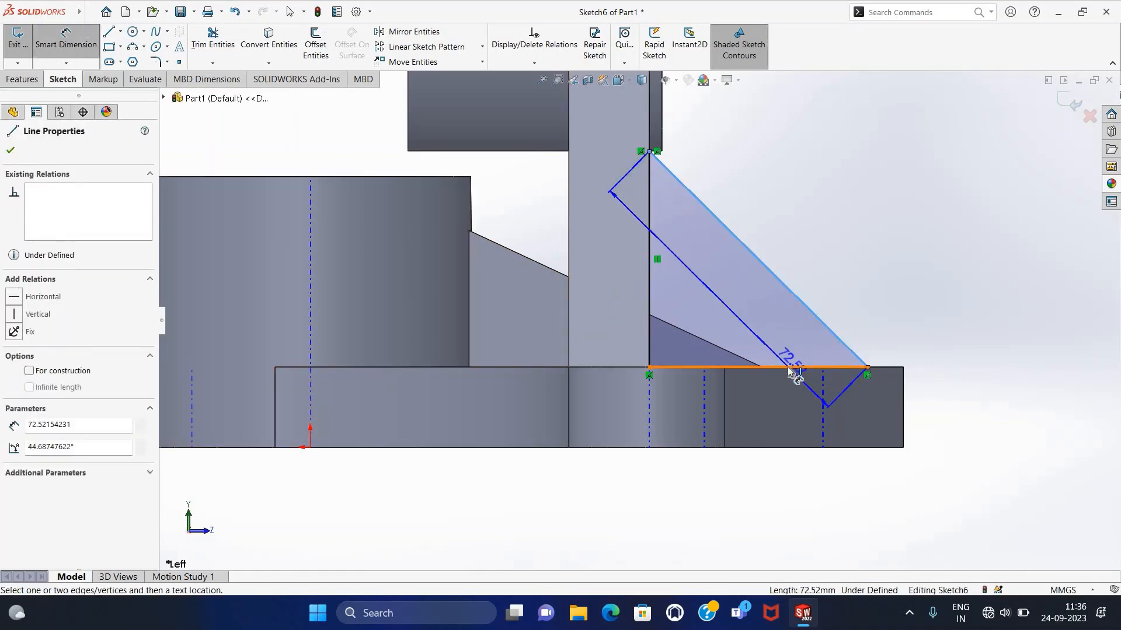
left_click(782, 344)
type("45")
key("Return")
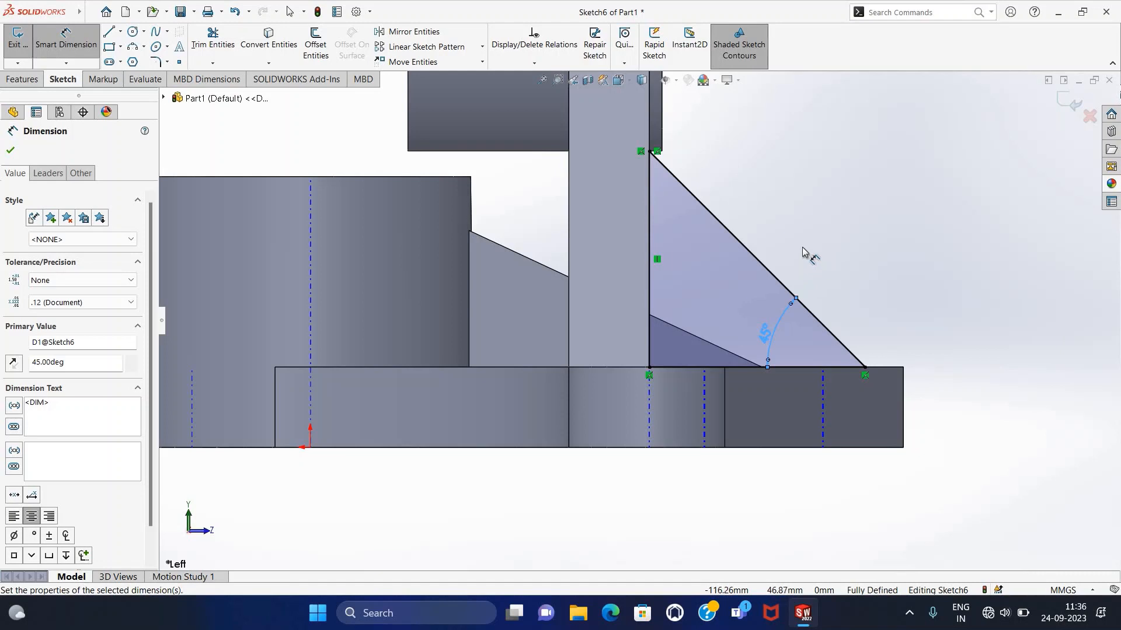
key("Escape")
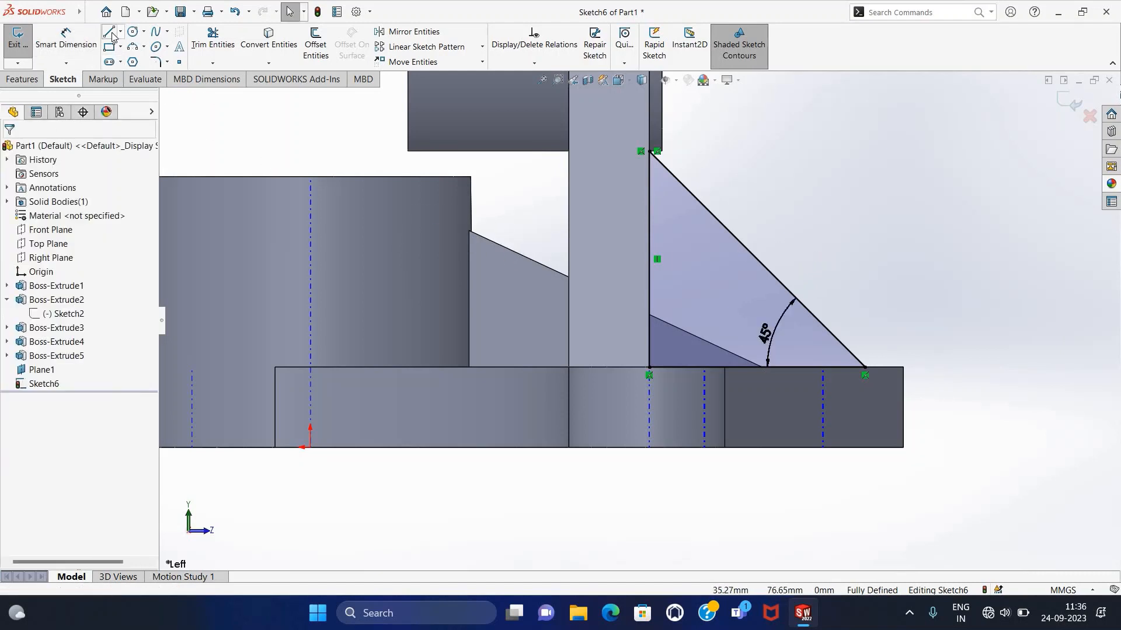
Sketch a closed triangle on the lug's inner face, with a vertical side about 54 mm from the plate and a horizontal top about 36 mm.
left_click(109, 31)
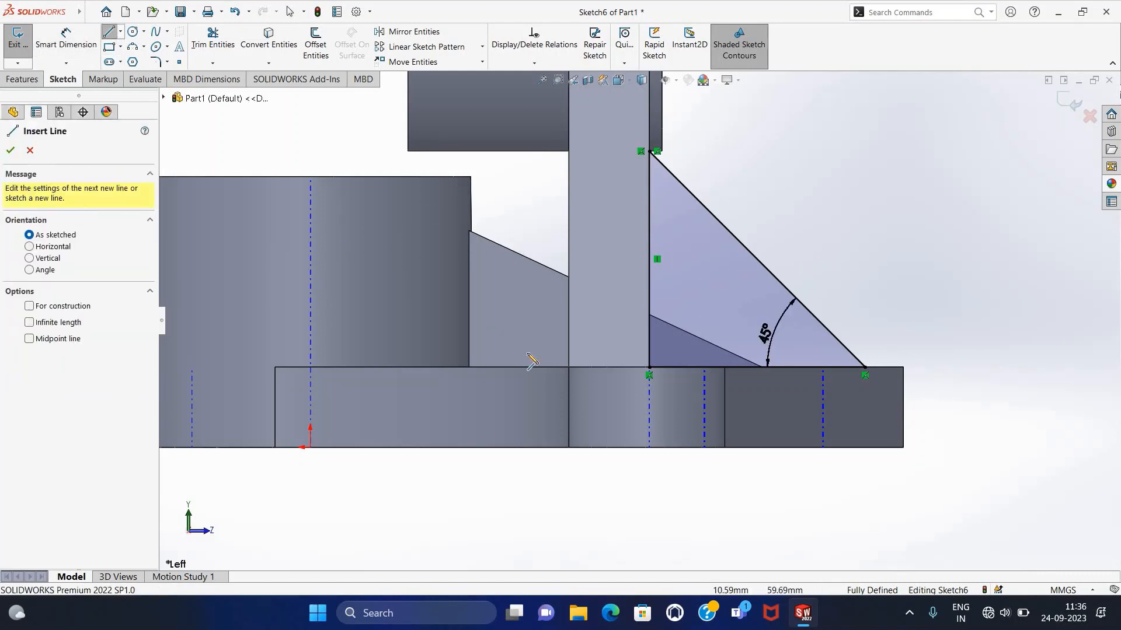
left_click(569, 367)
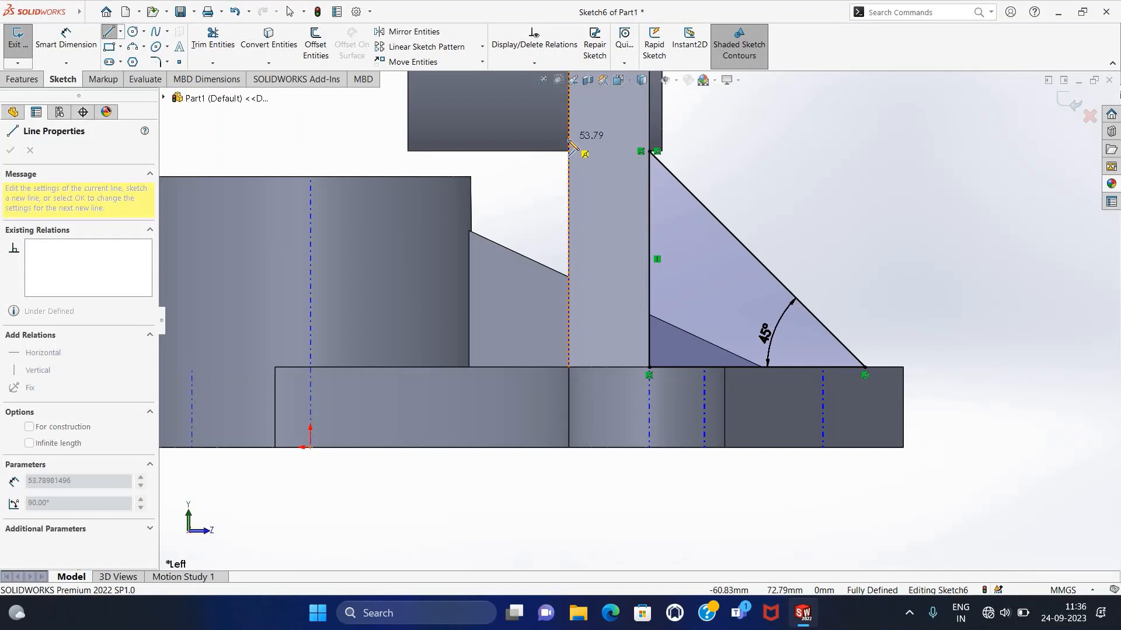
left_click(567, 138)
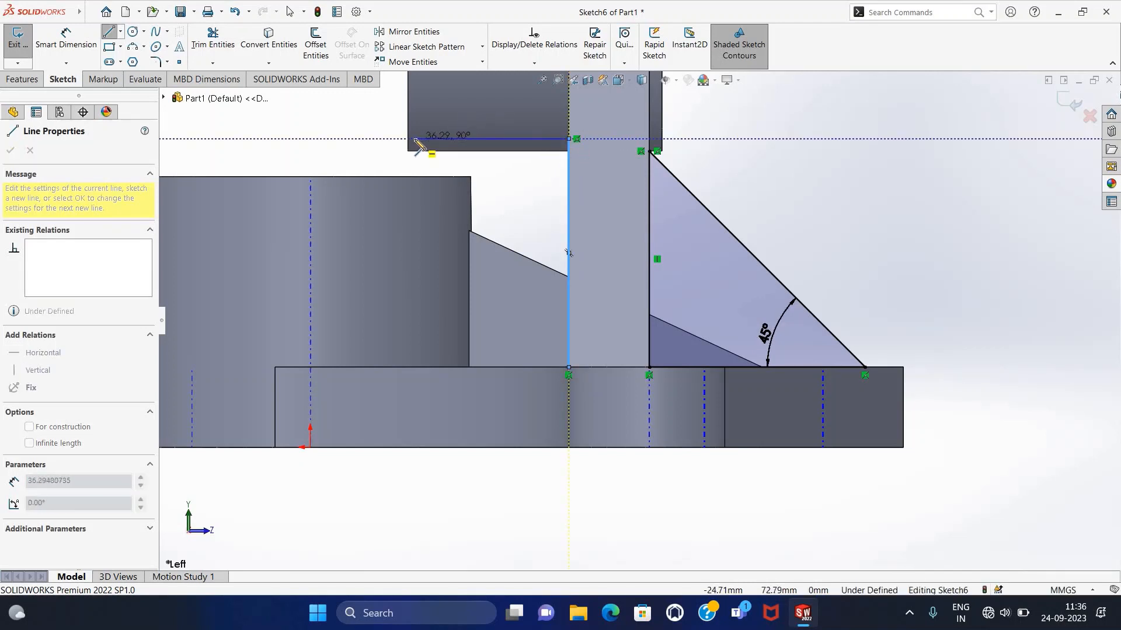
left_click(412, 139)
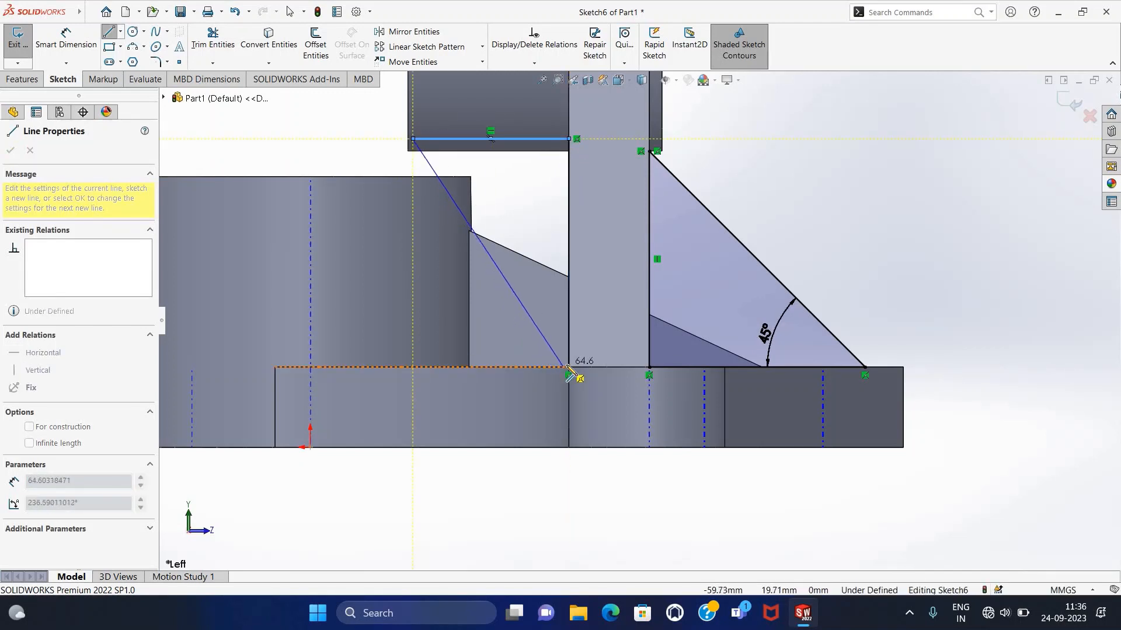
left_click(569, 367)
key("Escape")
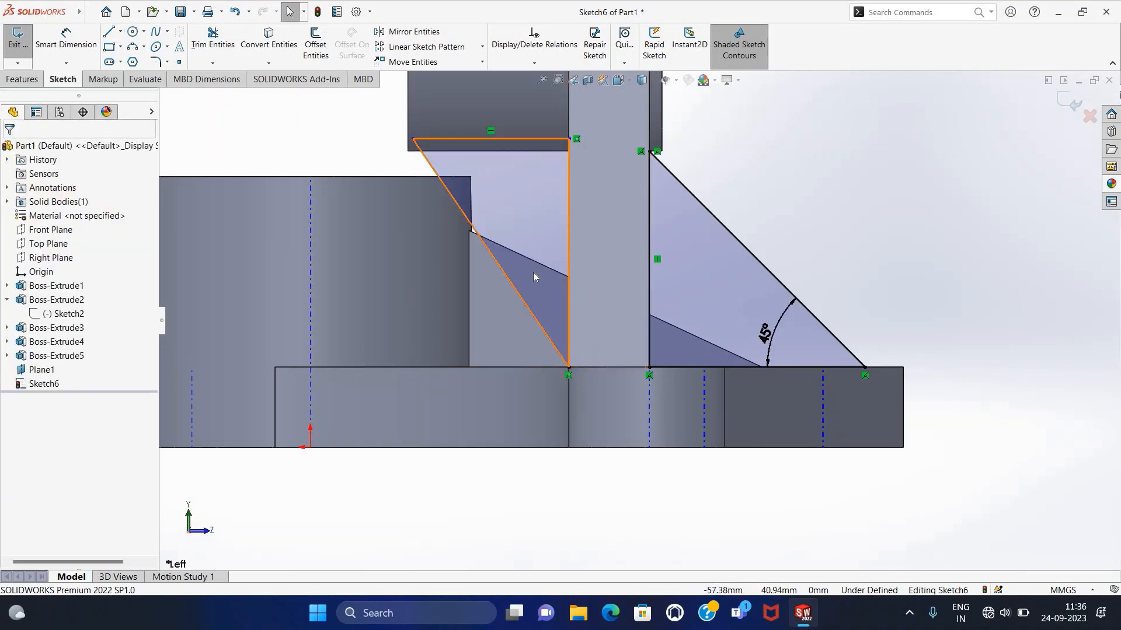
Dimension the angle between the inner triangle's slanted line and its vertical side as 32°.
left_click(477, 222)
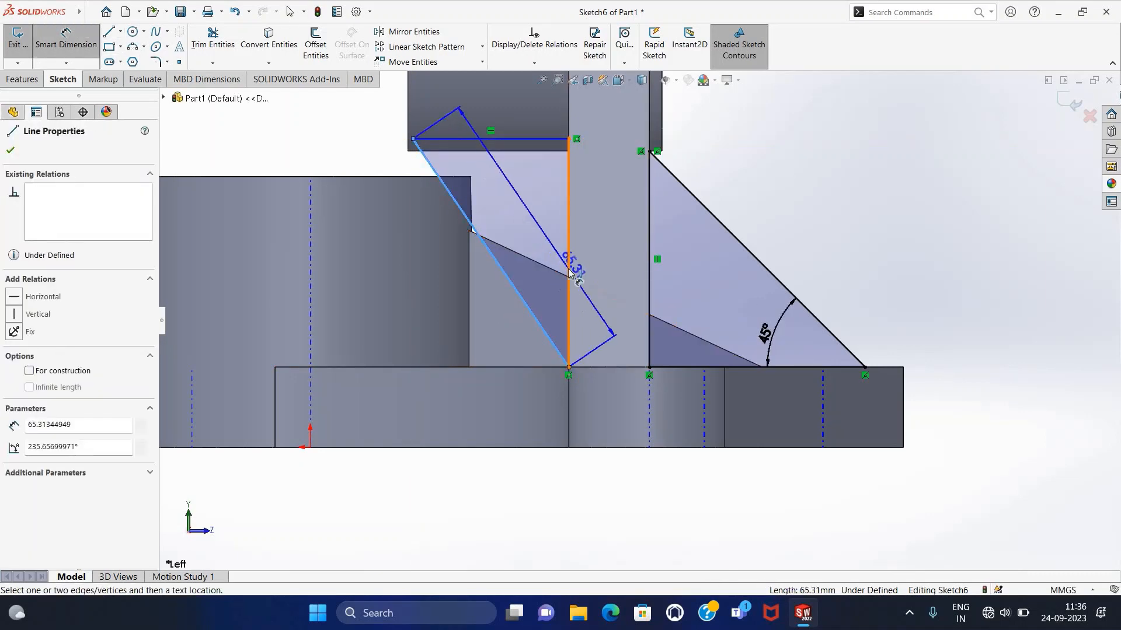
left_click(570, 260)
left_click(549, 279)
type("32")
key("Return")
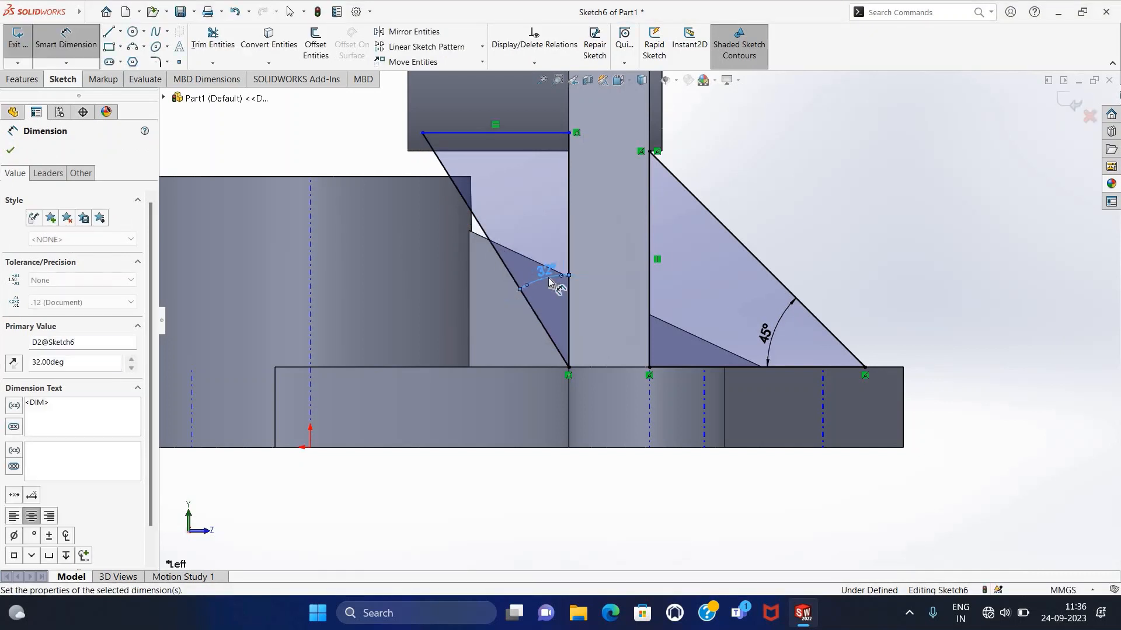
key("Escape")
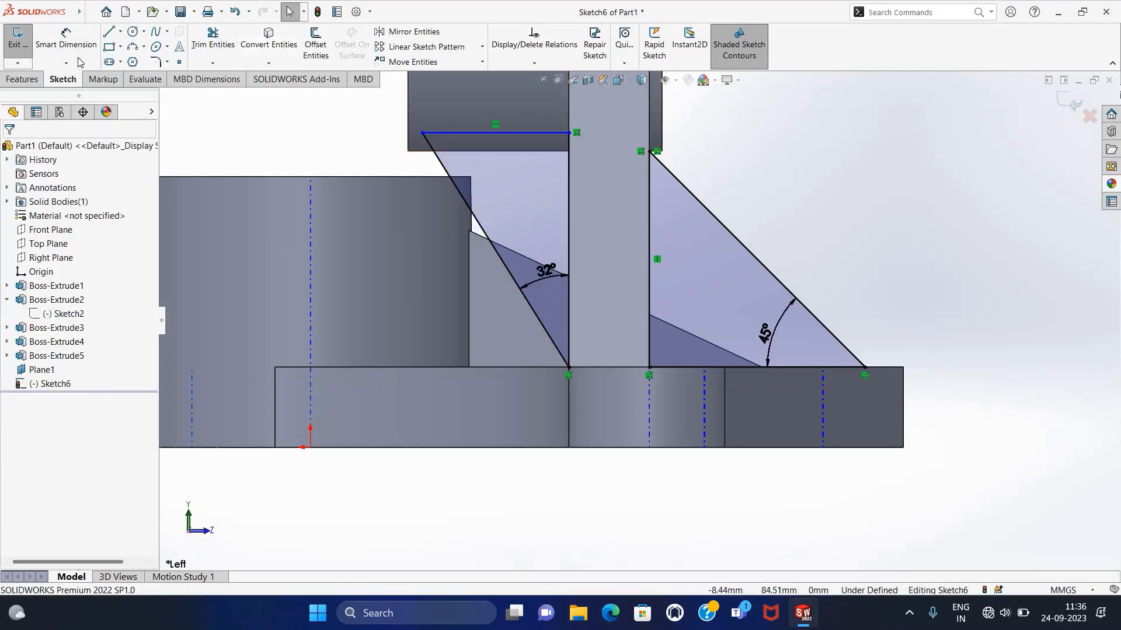
Exit the sketch and extrude both triangles 13 mm from the mid plane as merged ribs.
key("f")
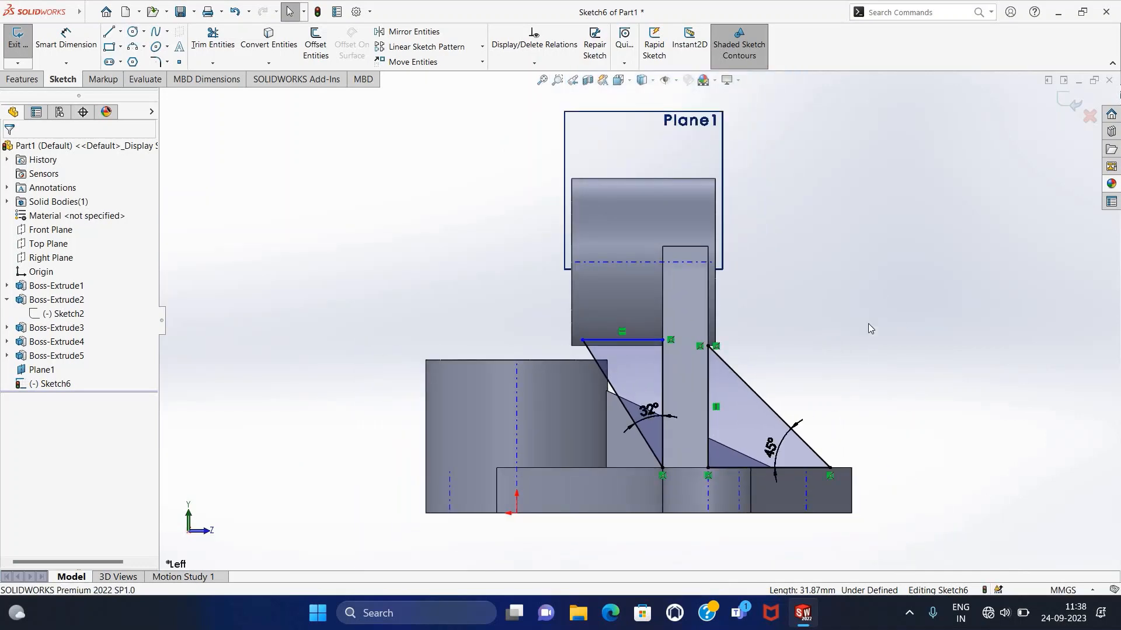
left_click(19, 39)
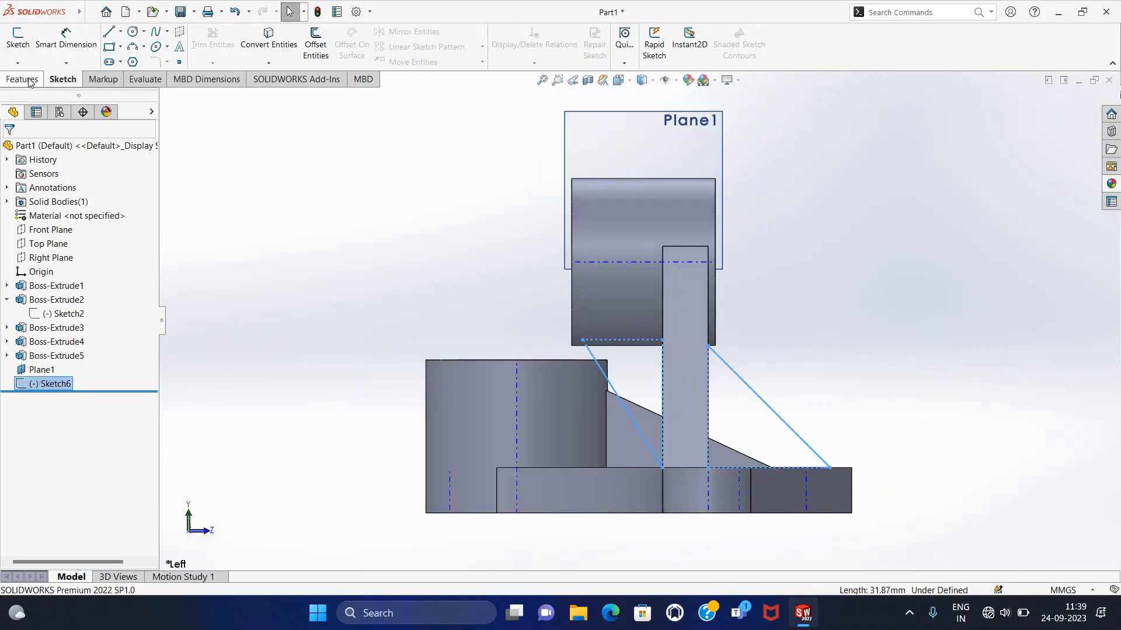
left_click(28, 54)
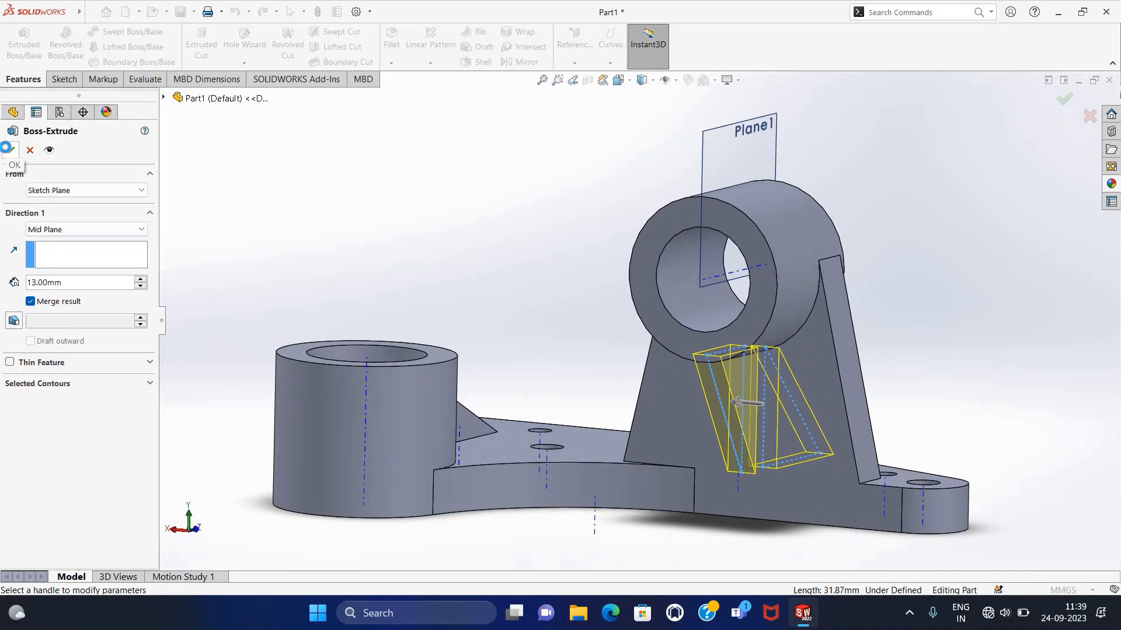
left_click(8, 148)
Reopen the lug rib sketch, set the outer triangle's base angle to 46°, and rebuild the ribs.
middle_click_drag(326, 232, 218, 266)
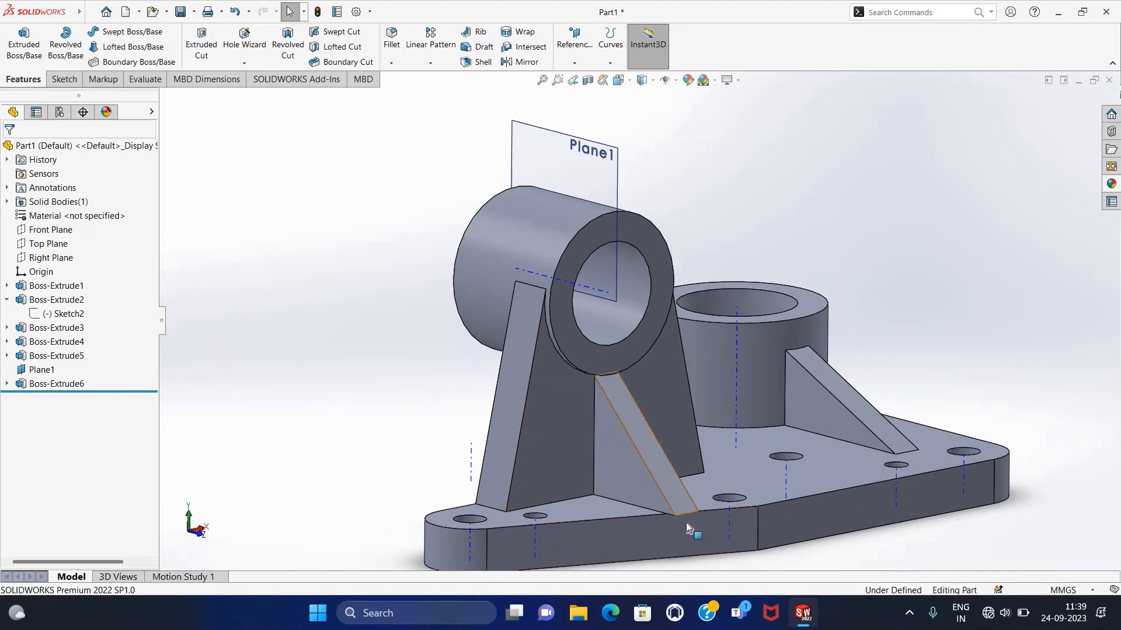
mouse_move(368, 457)
middle_mouse_down()
mouse_move(413, 392)
mouse_move(394, 461)
middle_mouse_up()
left_click(6, 384)
right_click(65, 397)
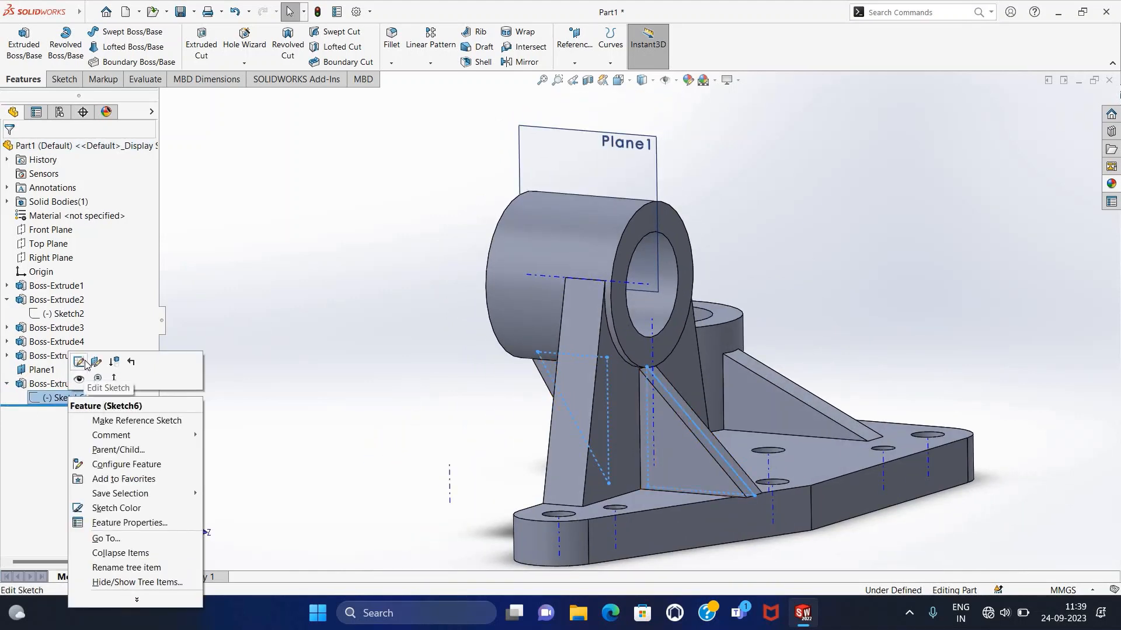
left_click(80, 362)
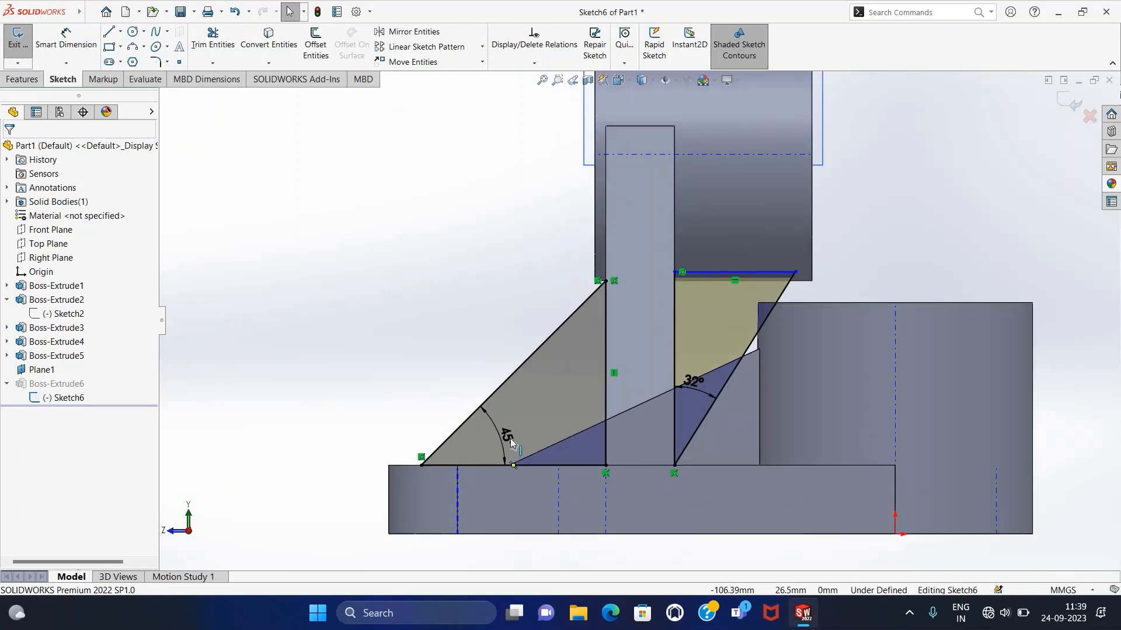
double_click(511, 443)
type("46")
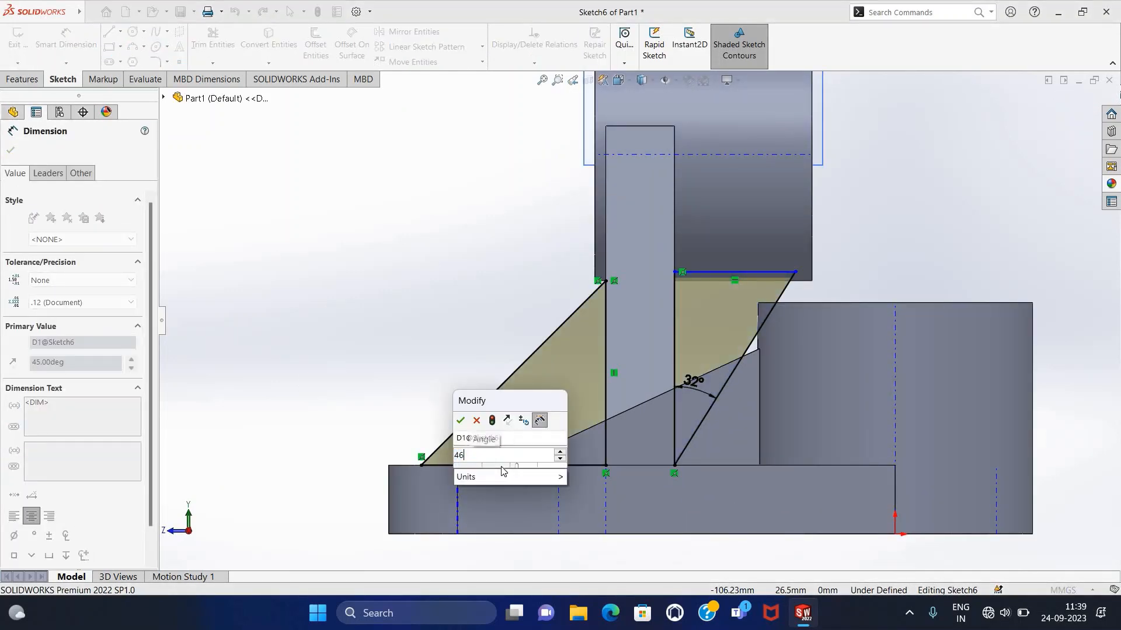
key("Return")
left_click(9, 150)
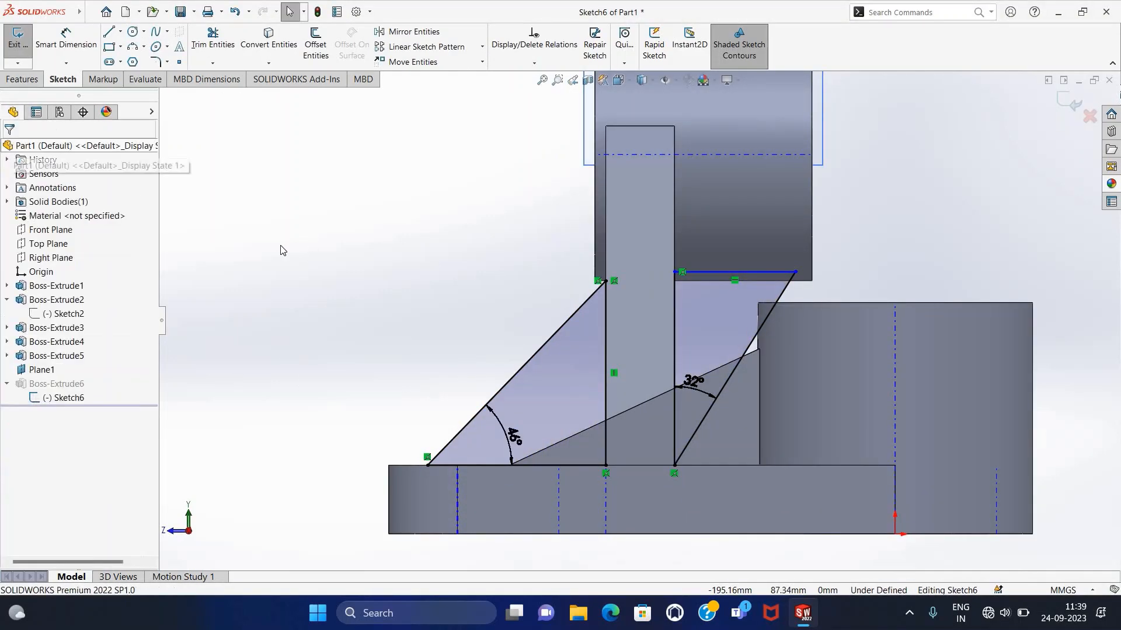
middle_click_drag(401, 388, 435, 450)
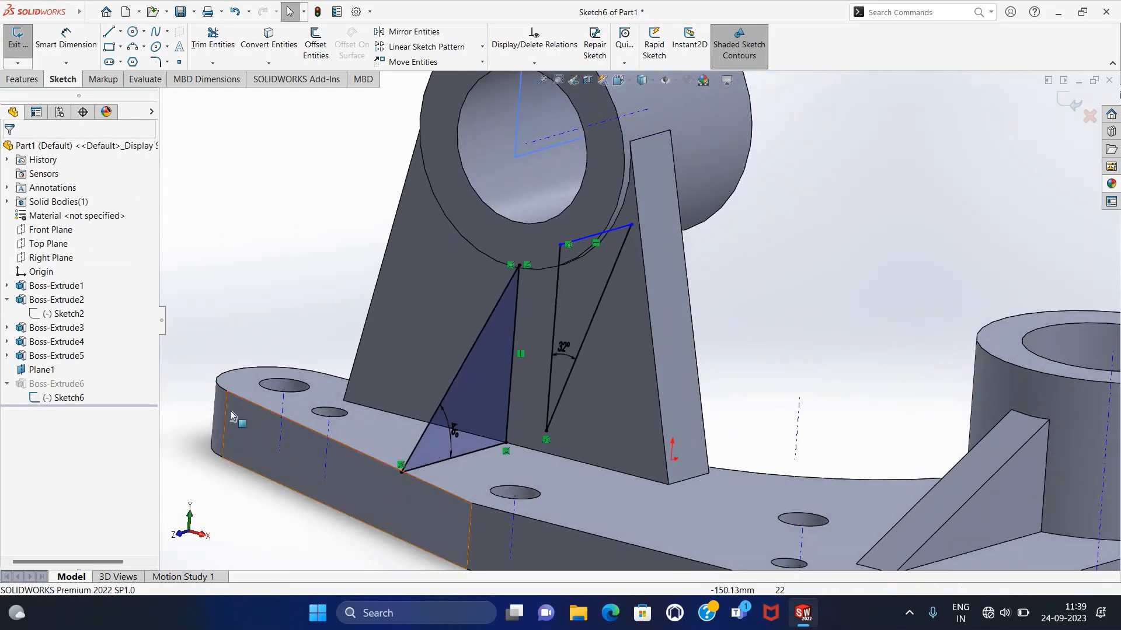
left_click(21, 52)
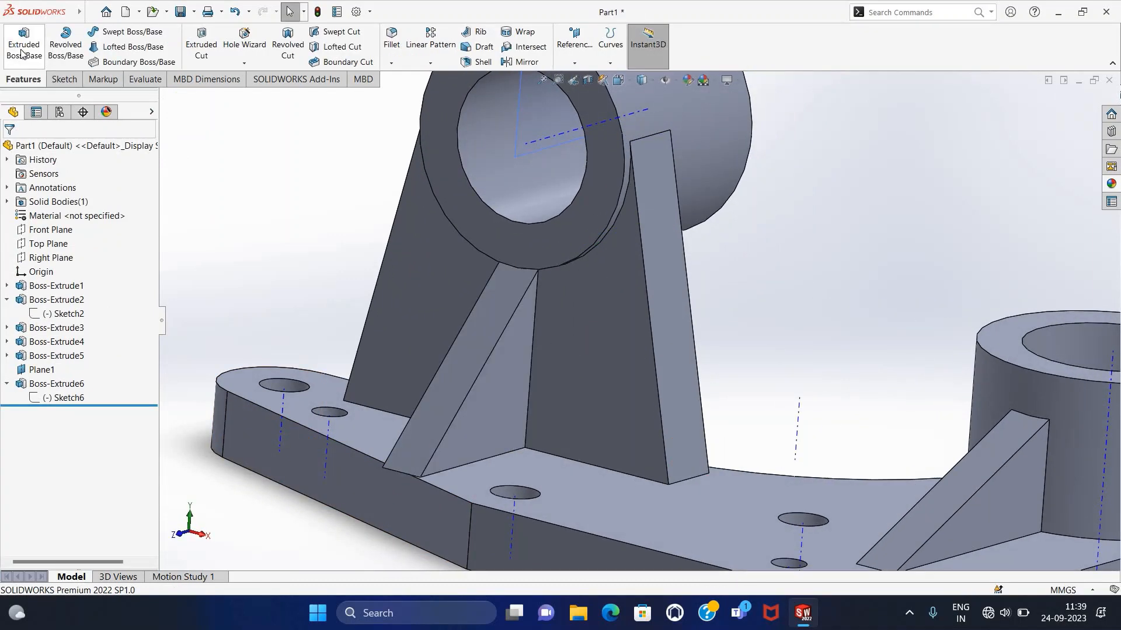
Edit the lug rib sketch again, set the outer triangle's base angle to 49°, and exit the sketch.
right_click(65, 402)
left_click(64, 398)
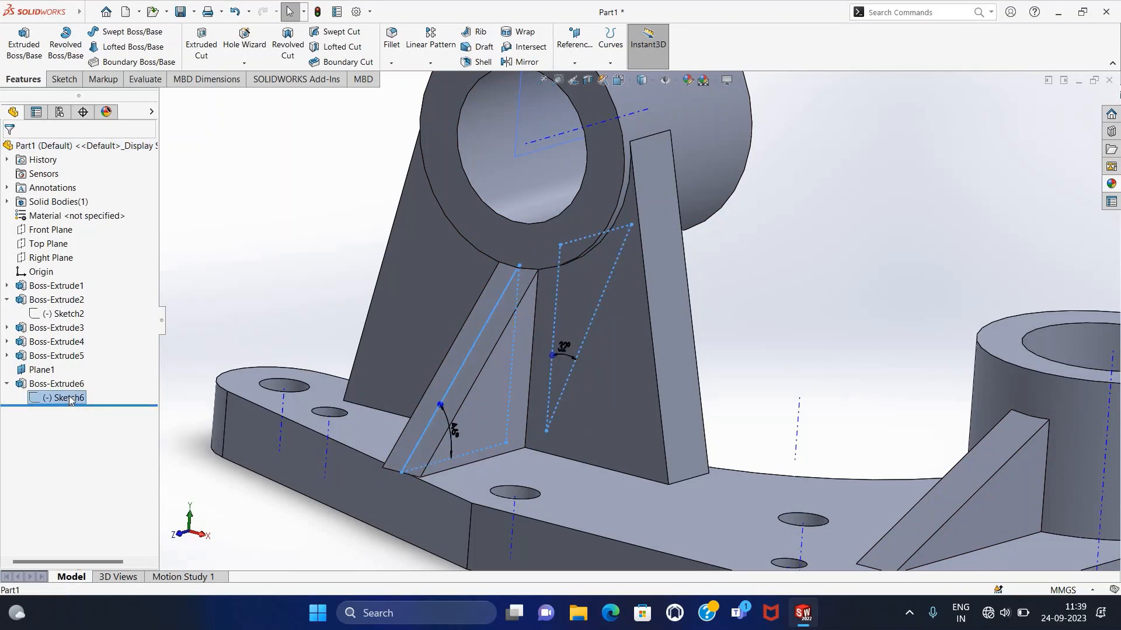
right_click(68, 398)
left_click(80, 362)
scroll(569, 366, "down", 4)
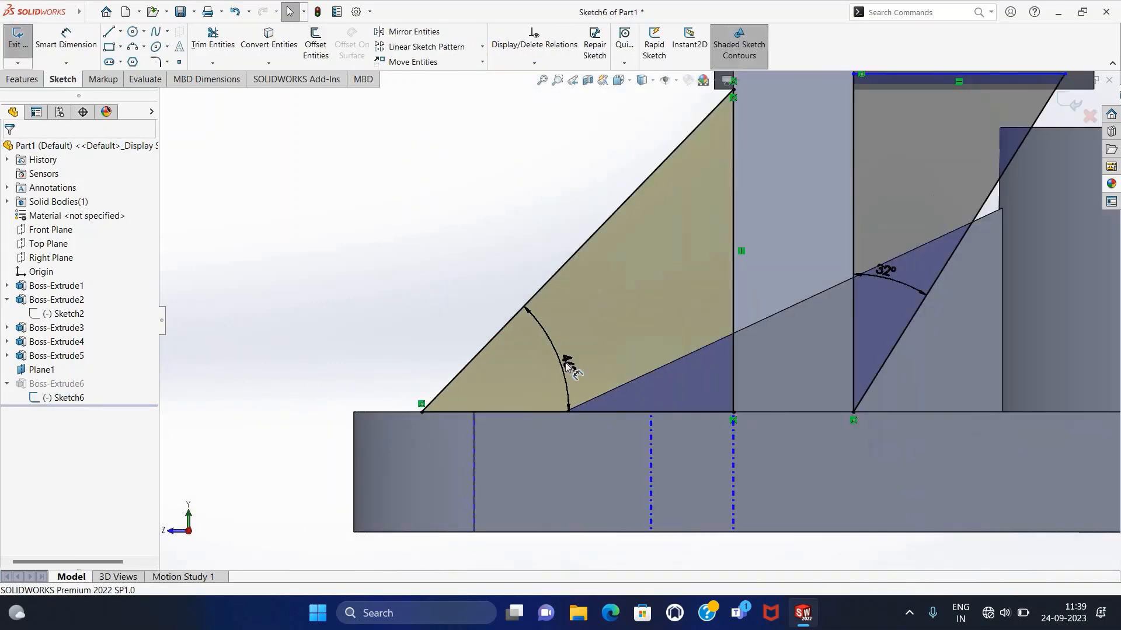
double_click(569, 367)
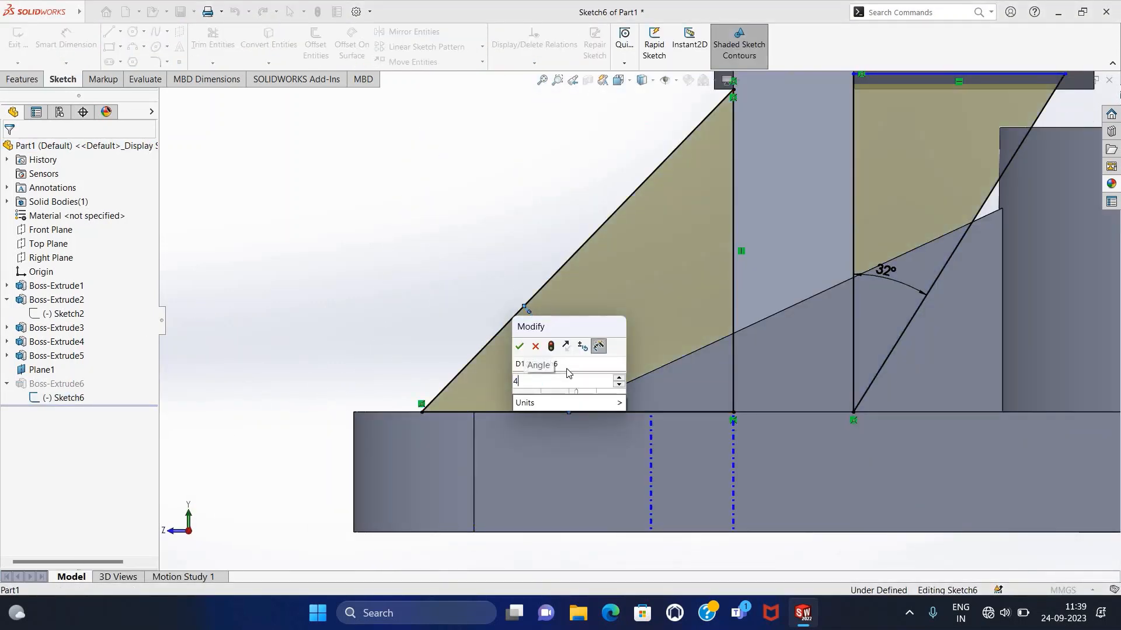
key("Return")
left_click(11, 150)
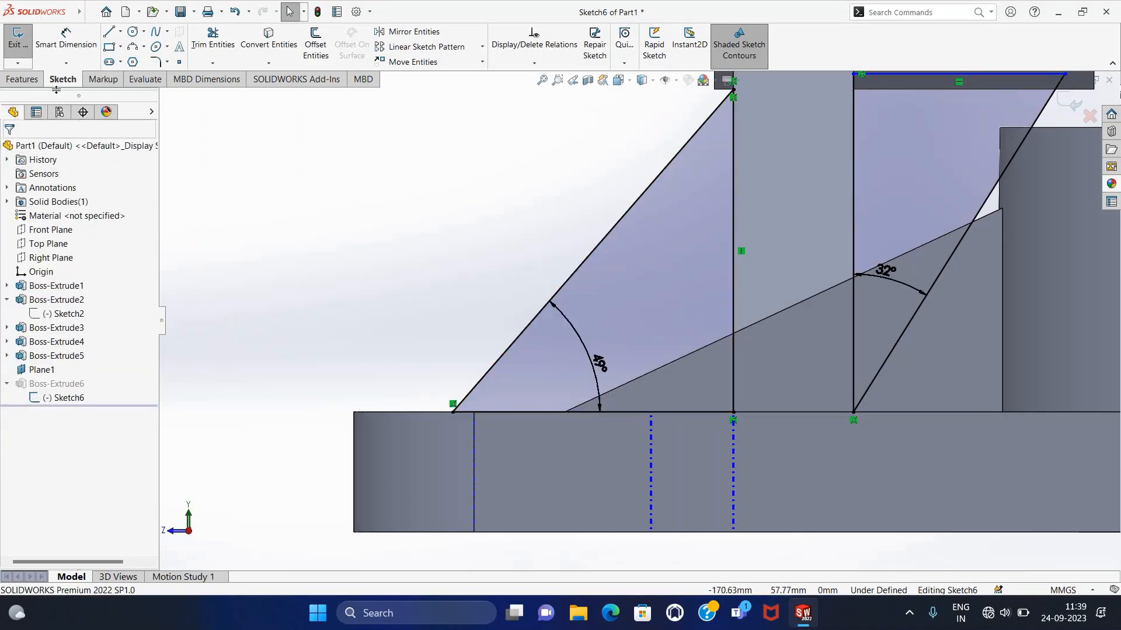
left_click(17, 39)
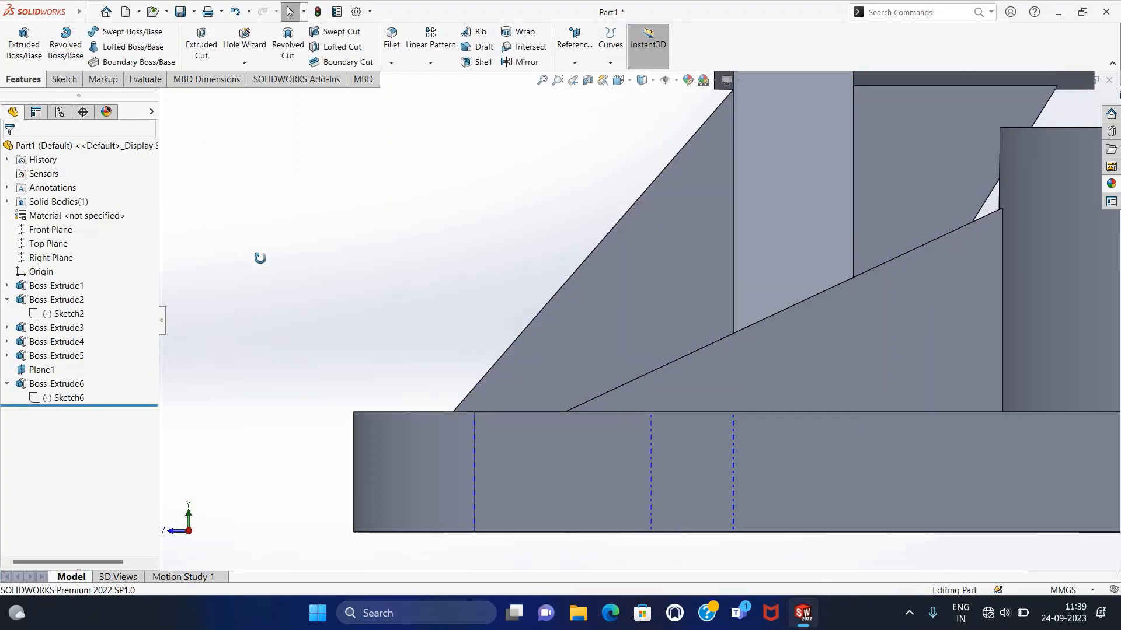
Hide the reference planes and start a sketch on the base plate's top face.
middle_click_drag(260, 258, 359, 350)
left_click(677, 82)
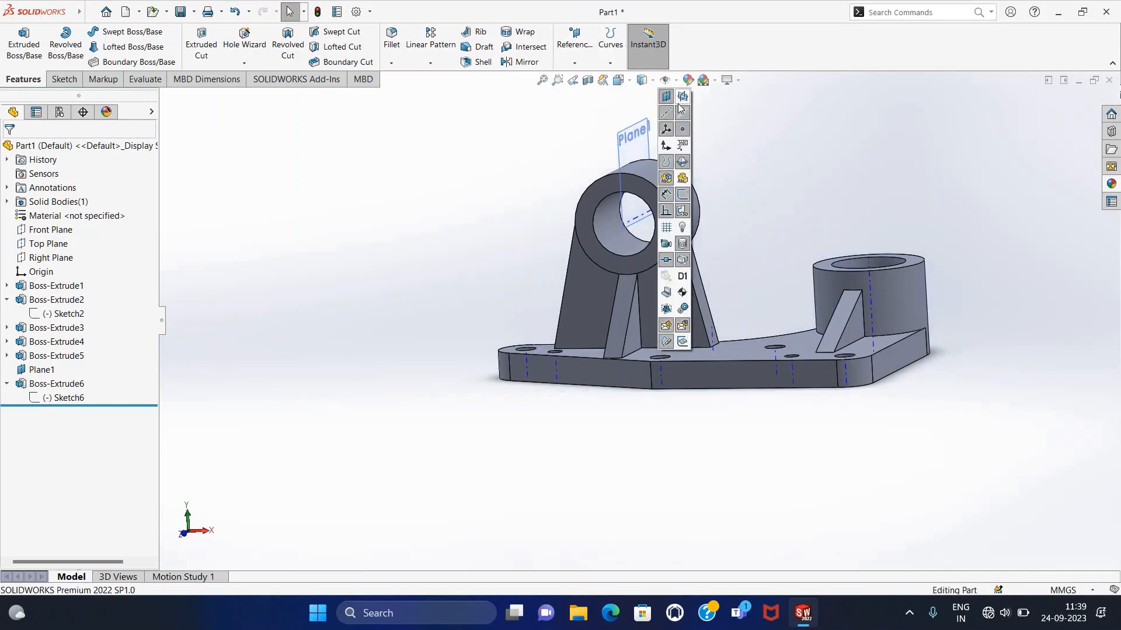
left_click(660, 105)
middle_click_drag(443, 225, 697, 376)
left_click(697, 377)
left_click(63, 78)
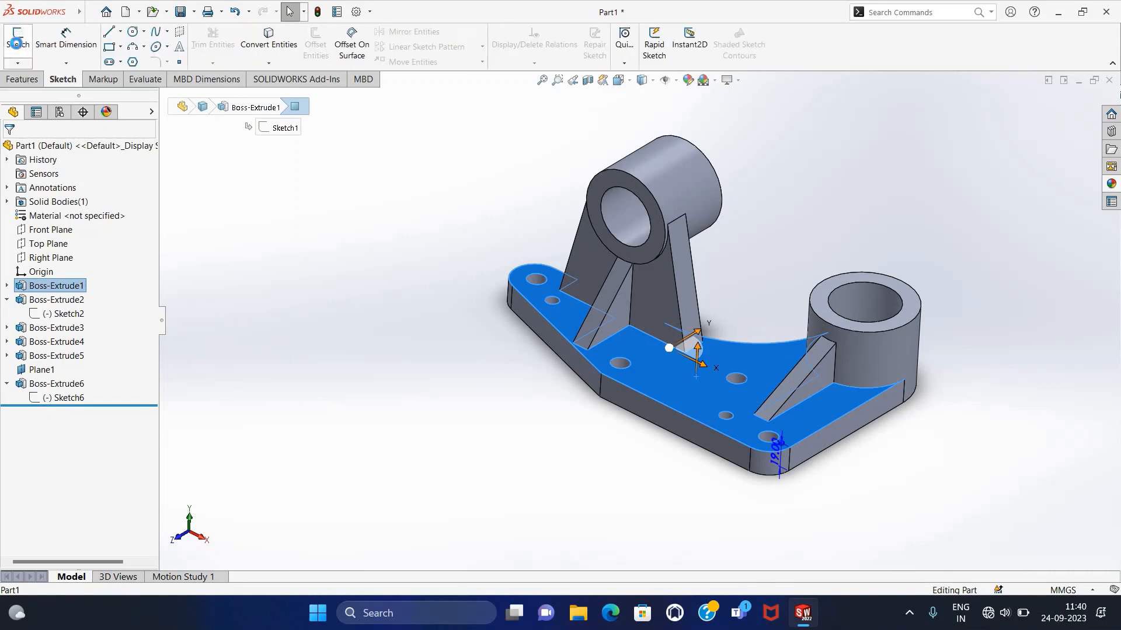
left_click(17, 41)
left_click(352, 483)
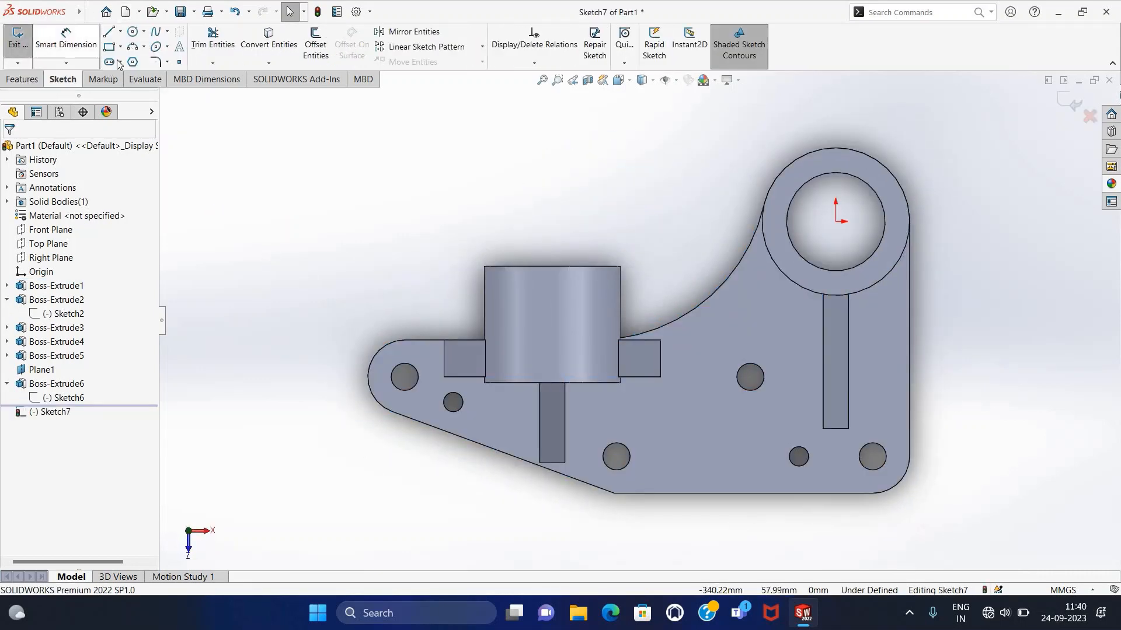
Sketch four circles of 14 mm radius concentric with the plate's four larger holes.
left_click(133, 31)
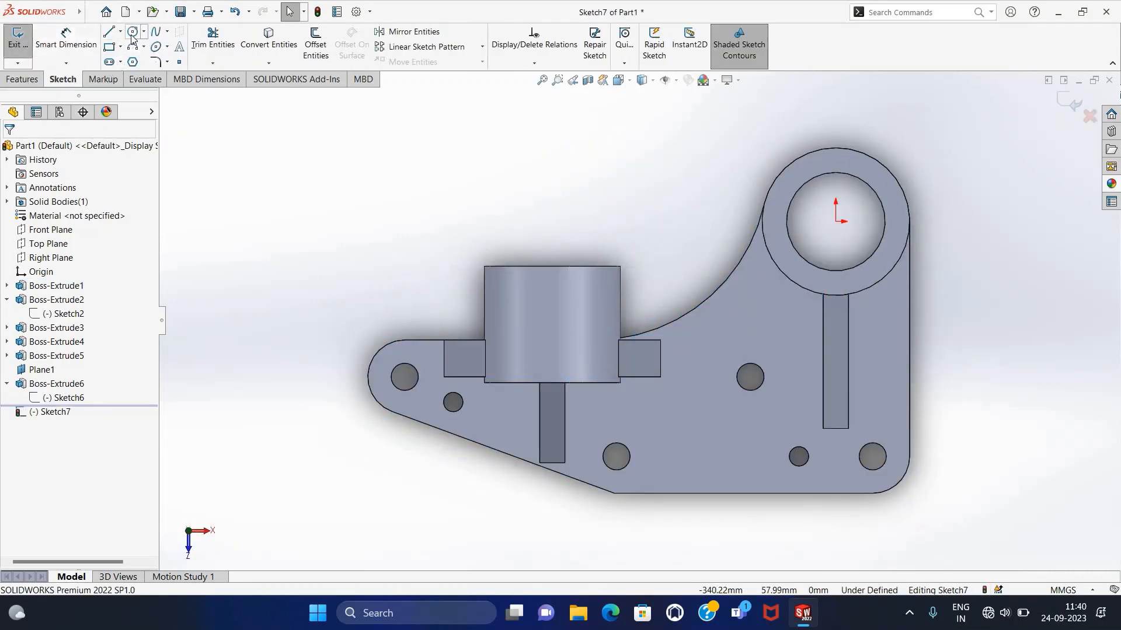
left_click(404, 377)
left_click(427, 392)
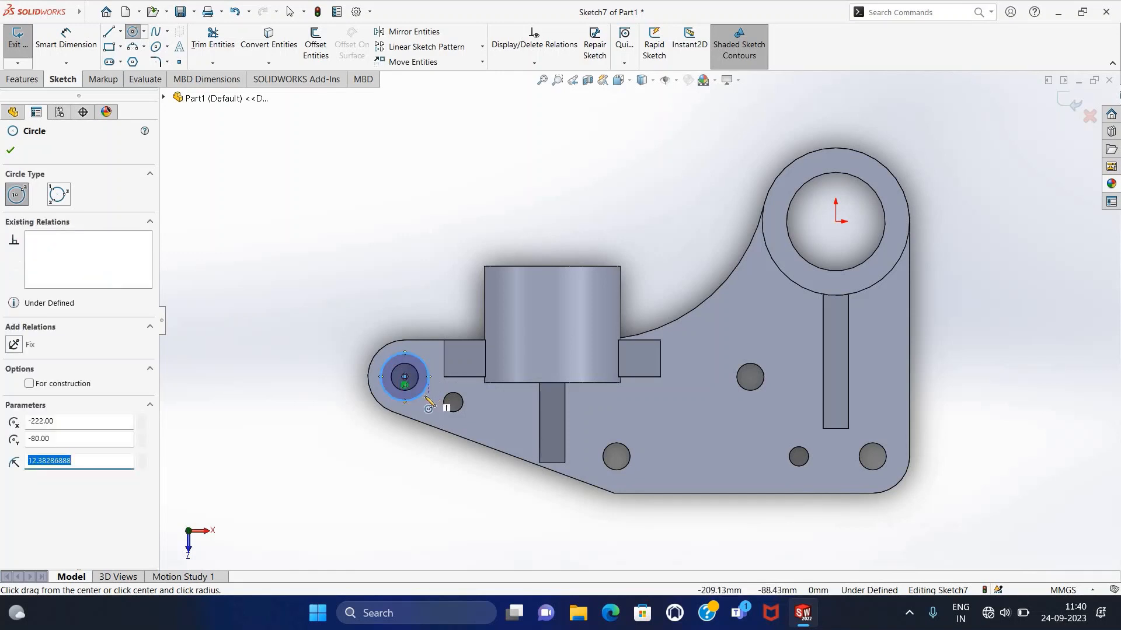
left_click(616, 457)
left_click(637, 467)
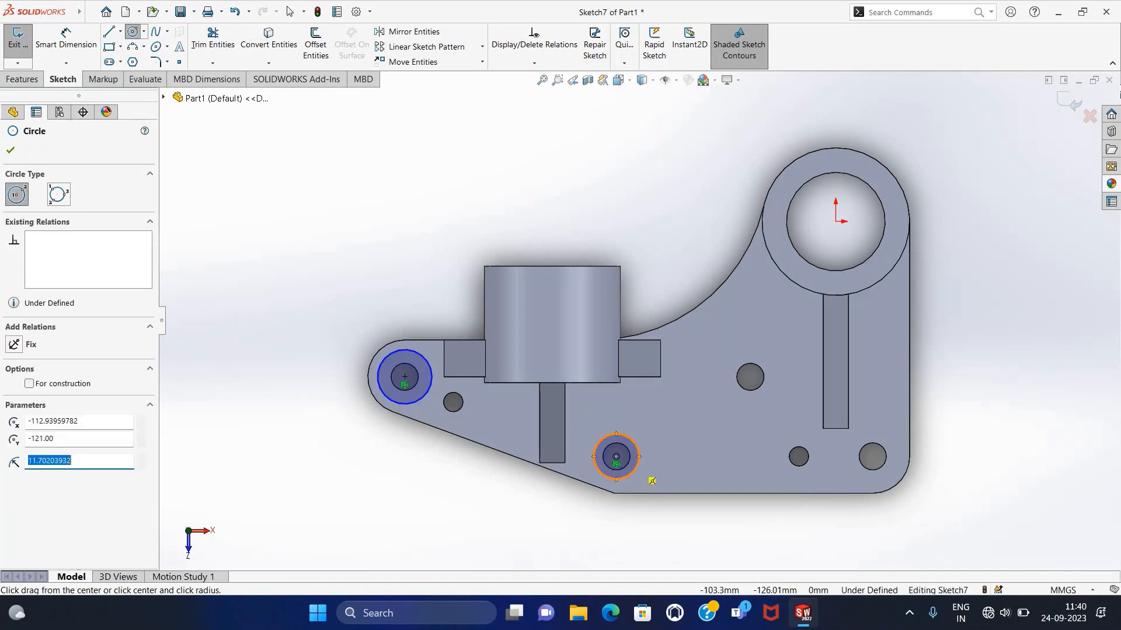
left_click(750, 377)
left_click(770, 397)
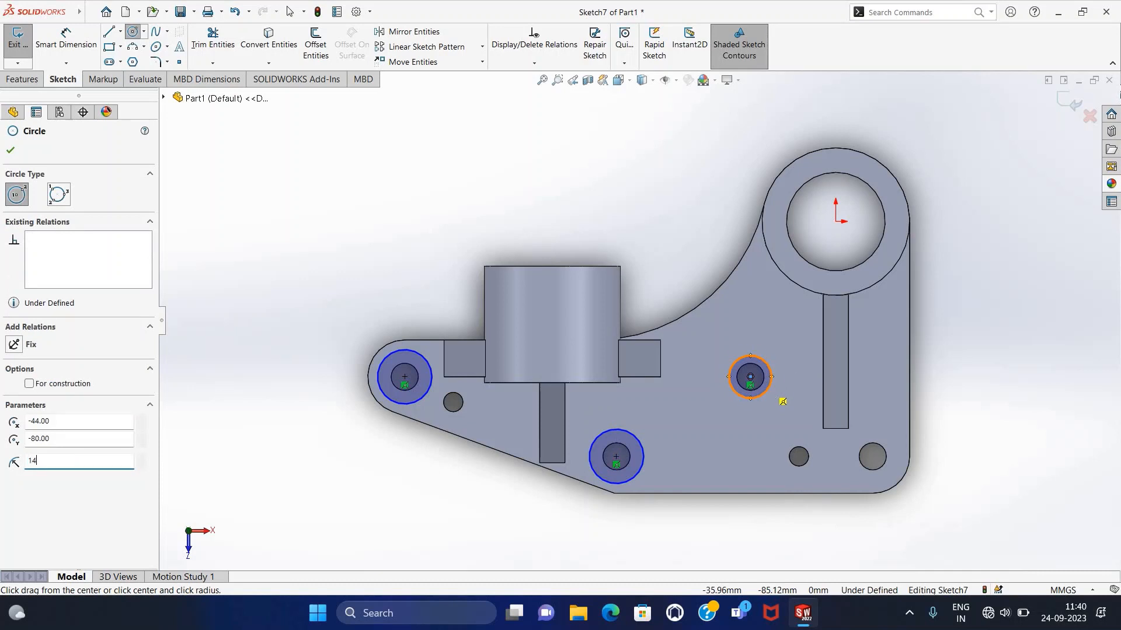
type("14")
key("Return")
left_click(874, 458)
left_click(873, 432)
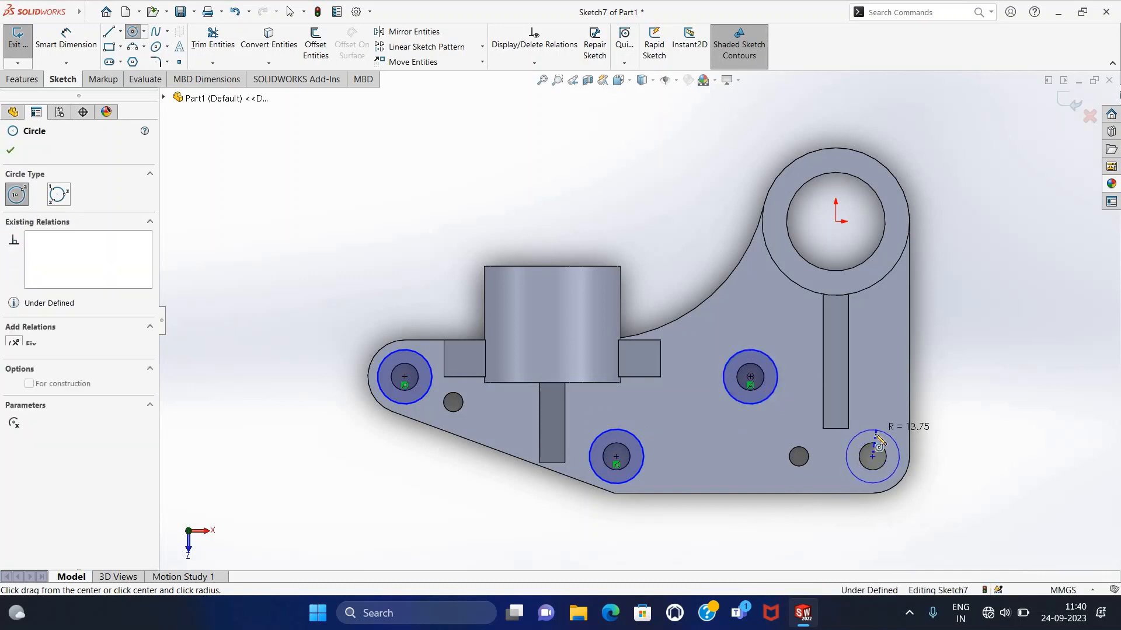
type("14.00")
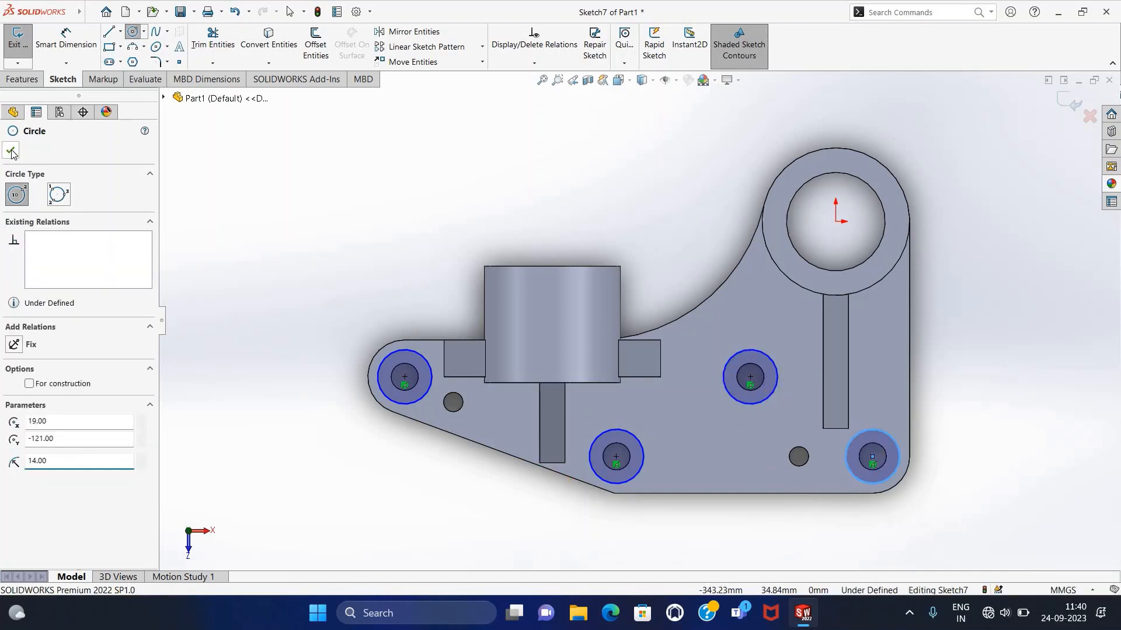
key("Escape")
Exit the sketch and cut the four 14 mm radius circles into the plate with a 2 mm Mid Plane extruded cut.
middle_click_drag(255, 394, 248, 270)
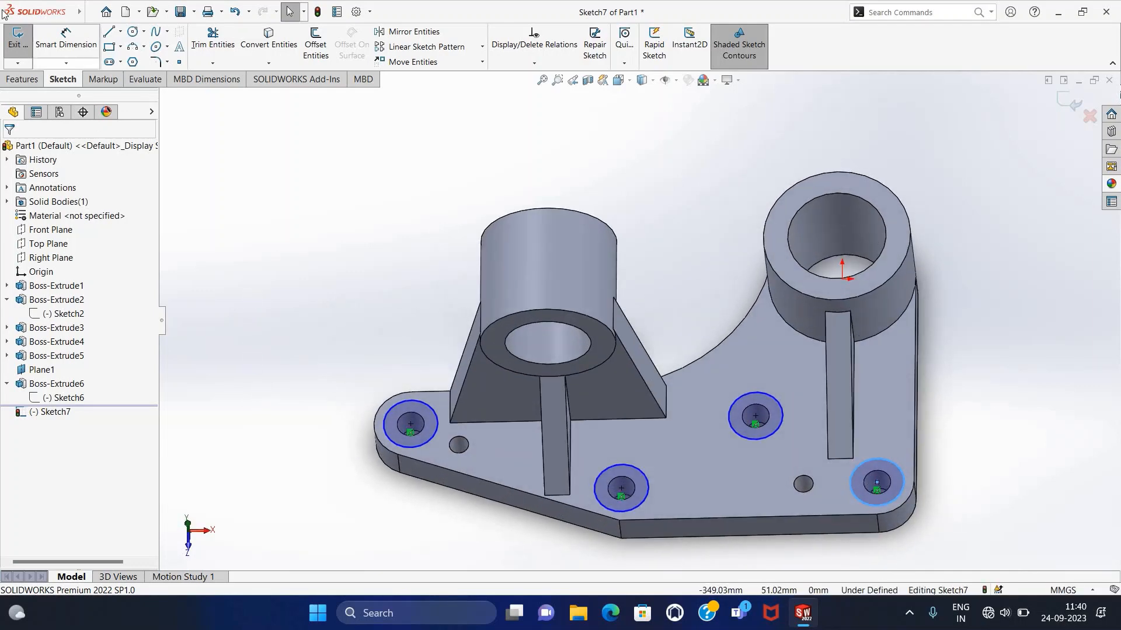
left_click(18, 38)
left_click(21, 78)
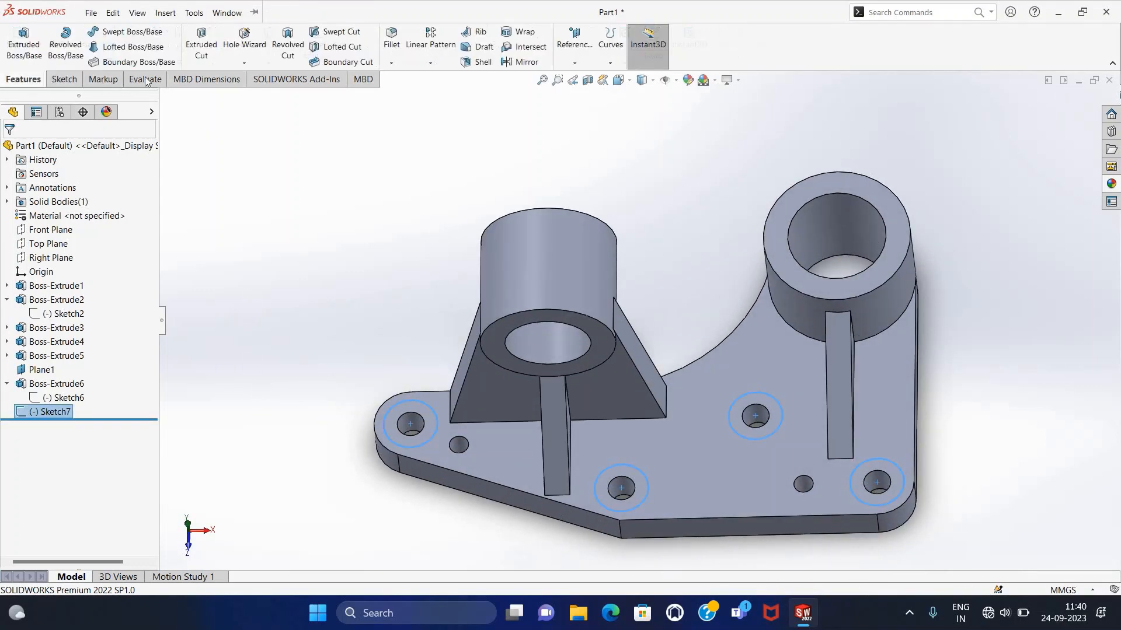
left_click(202, 44)
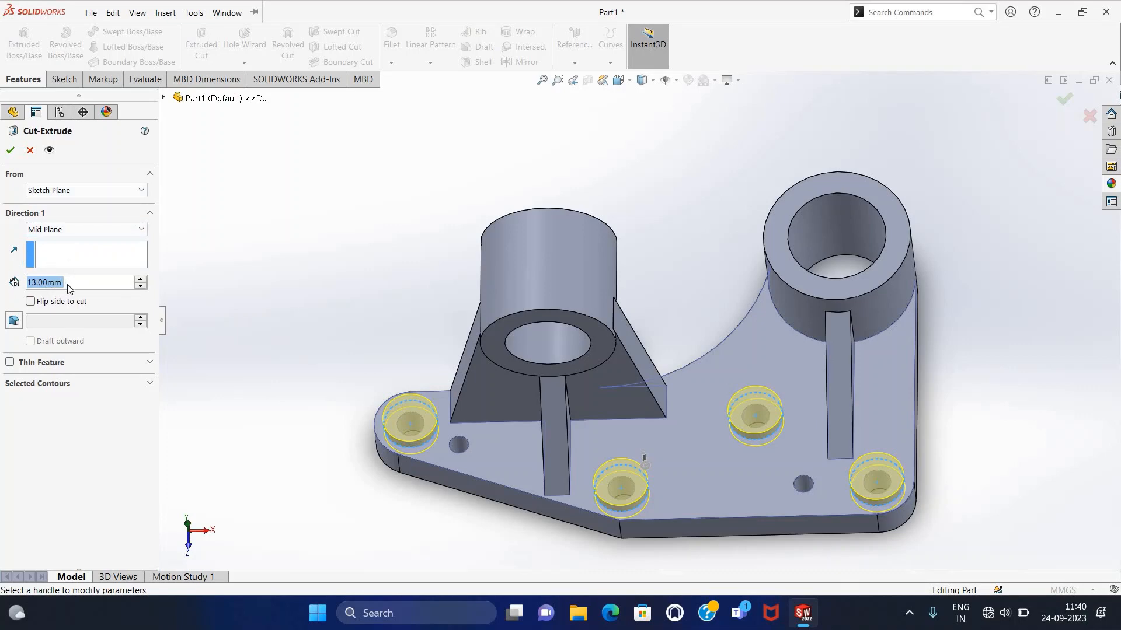
type("2")
key("Return")
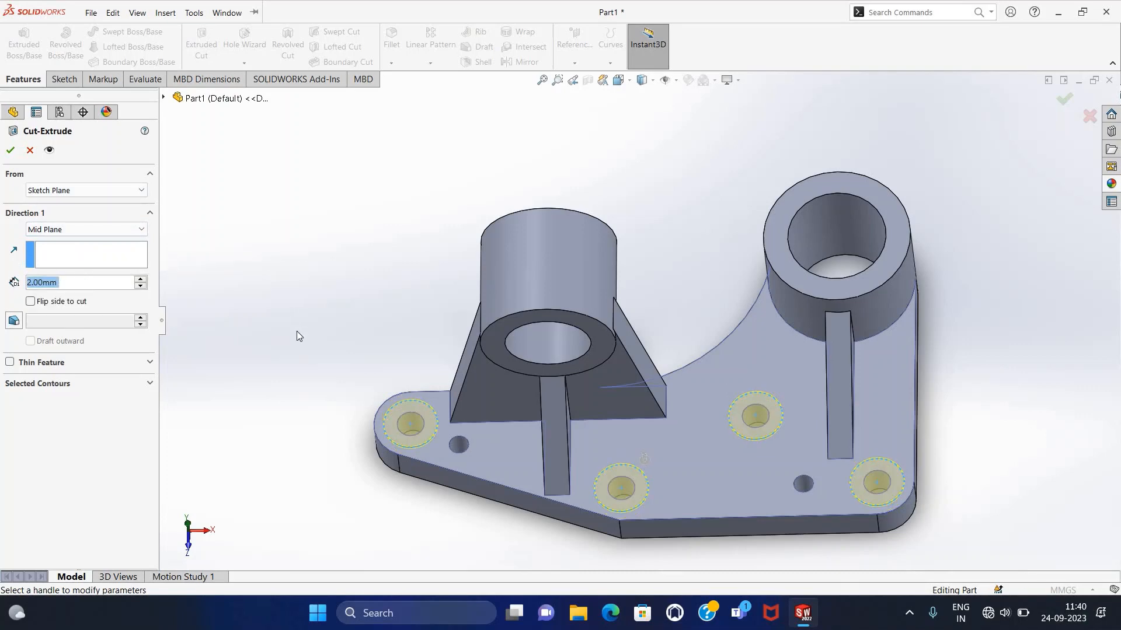
middle_click_drag(296, 331, 2, 122)
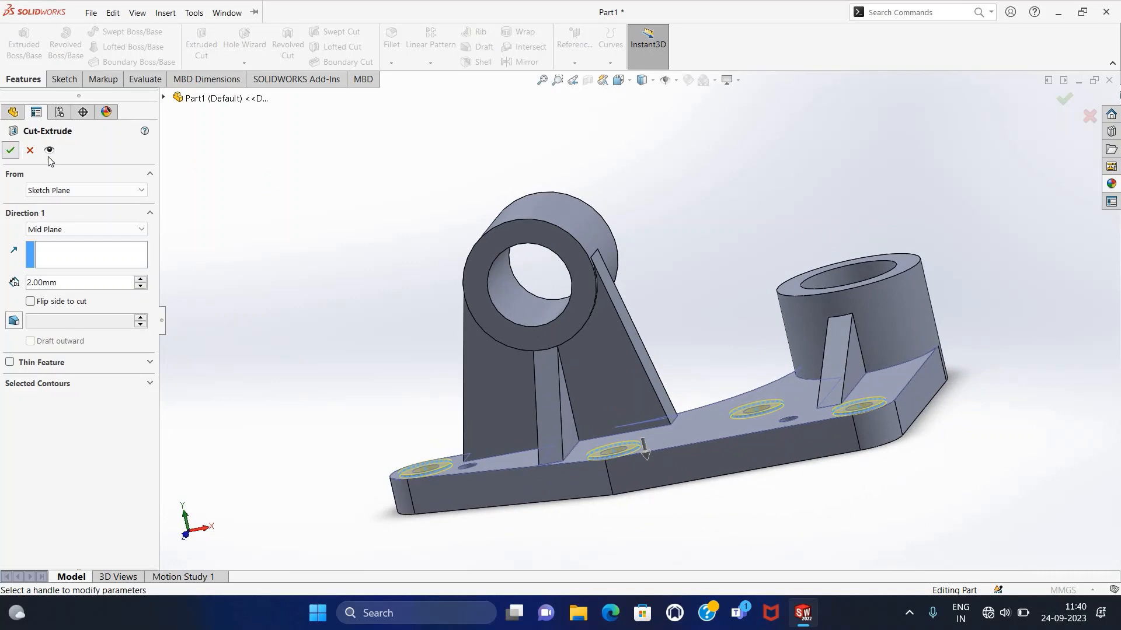
key("Return")
Sketch on the plate's underside a line from the concave edge's start across to the straight side edge, continuing along that edge to the bore's centre level.
middle_click_drag(380, 307, 294, 251)
left_click(699, 367)
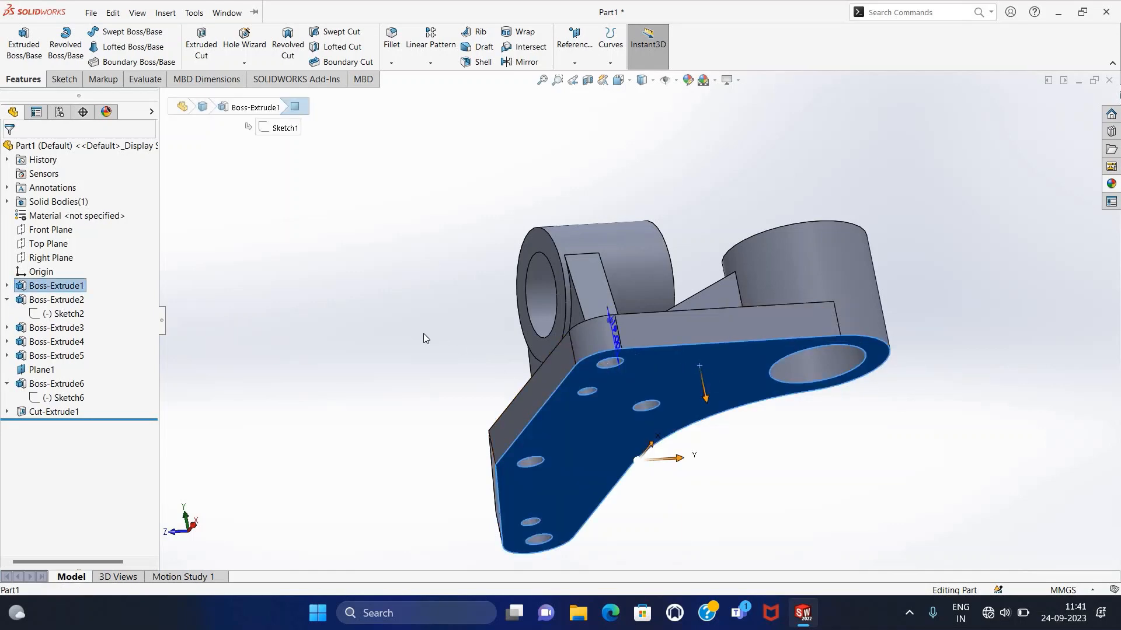
left_click(56, 79)
left_click(18, 41)
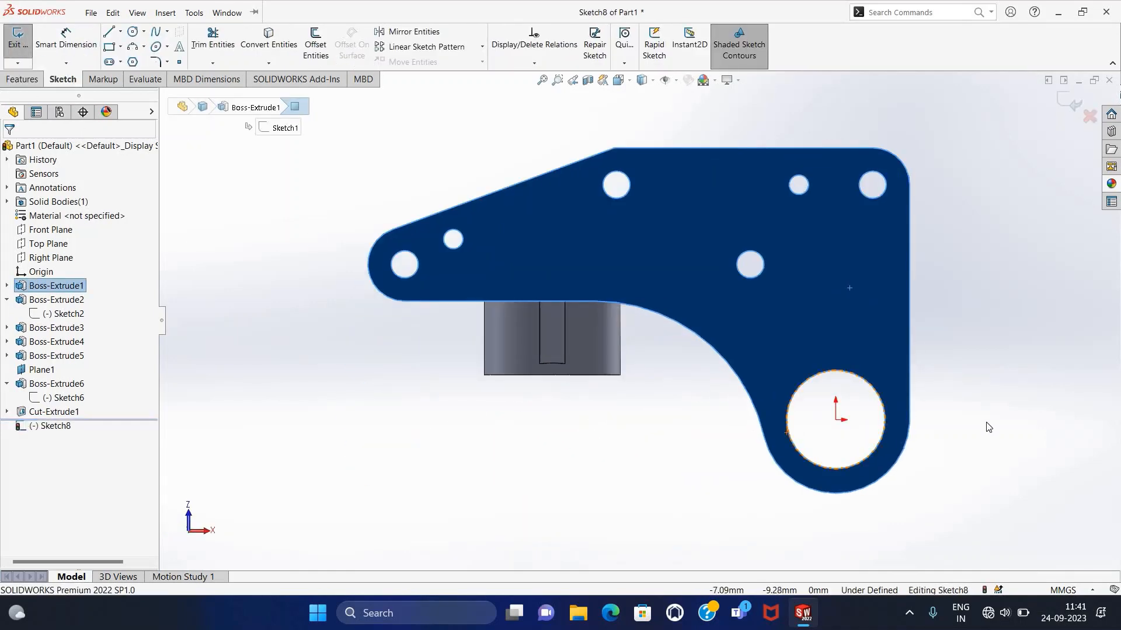
left_click(109, 33)
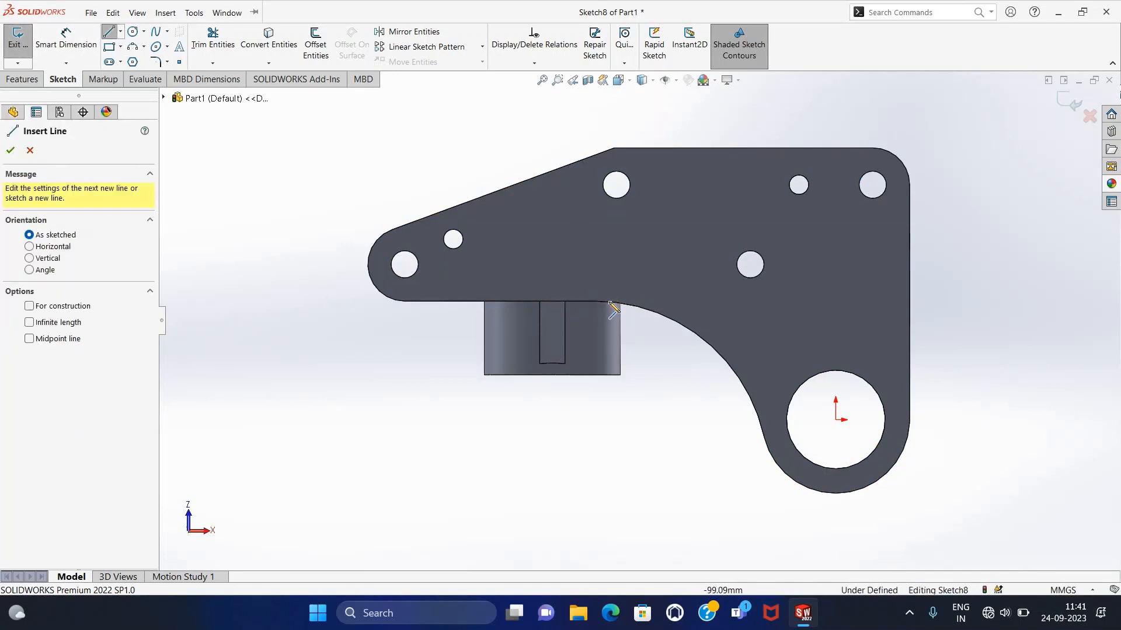
left_click_drag(594, 302, 908, 302)
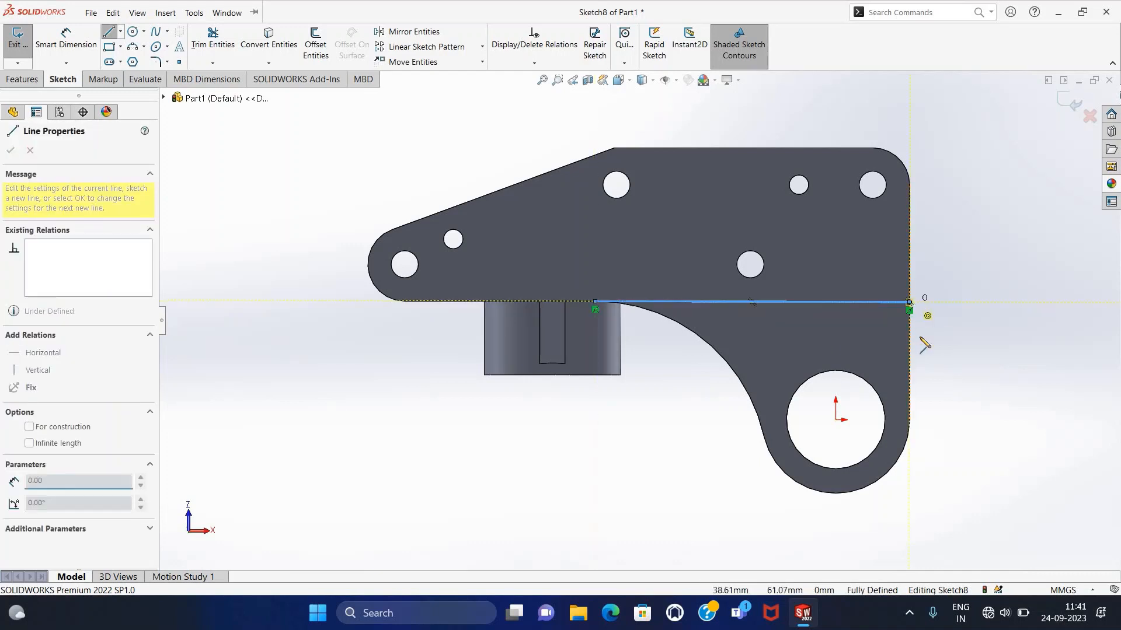
left_click(909, 419)
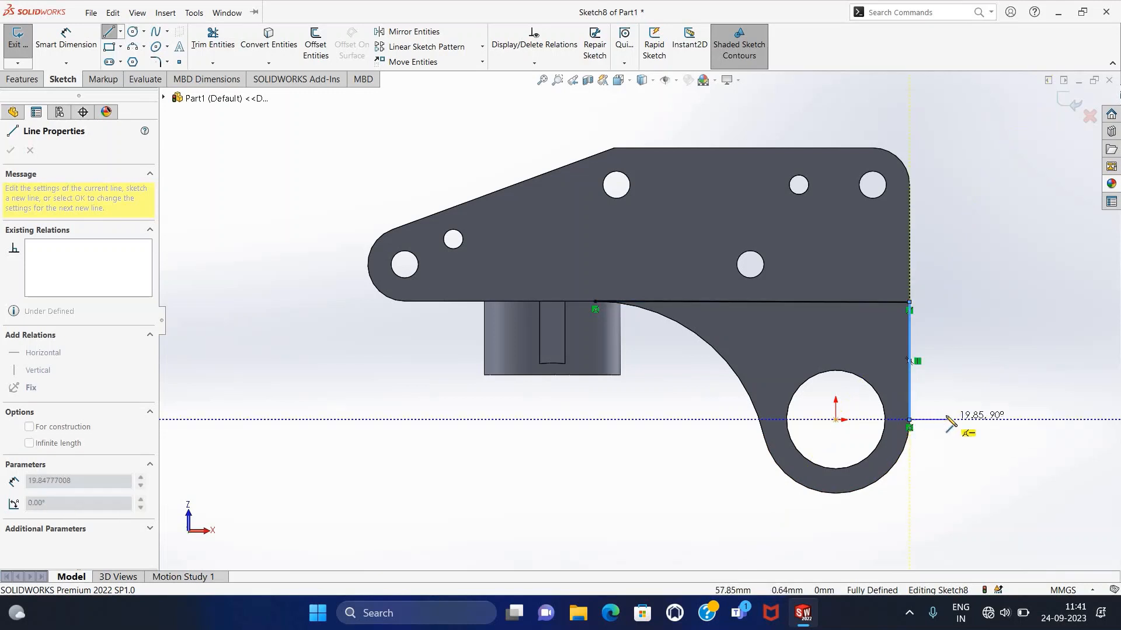
key("Escape")
Try to trace the plate's concave edge with a three-point arc starting at the first line's end.
left_click(137, 13)
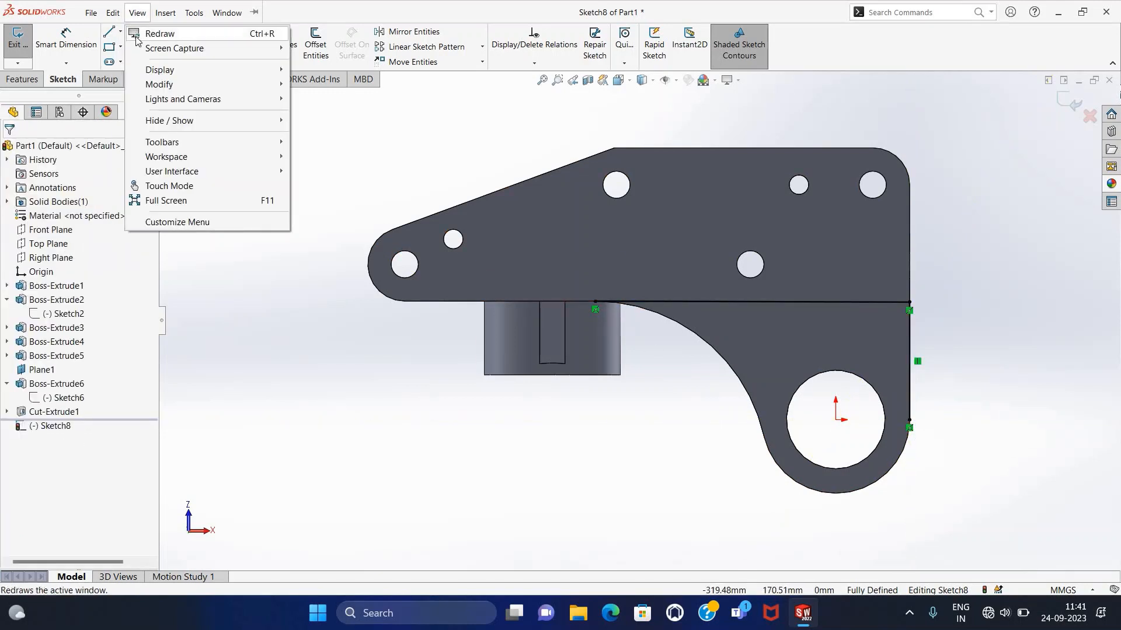
left_click(246, 352)
left_click(131, 48)
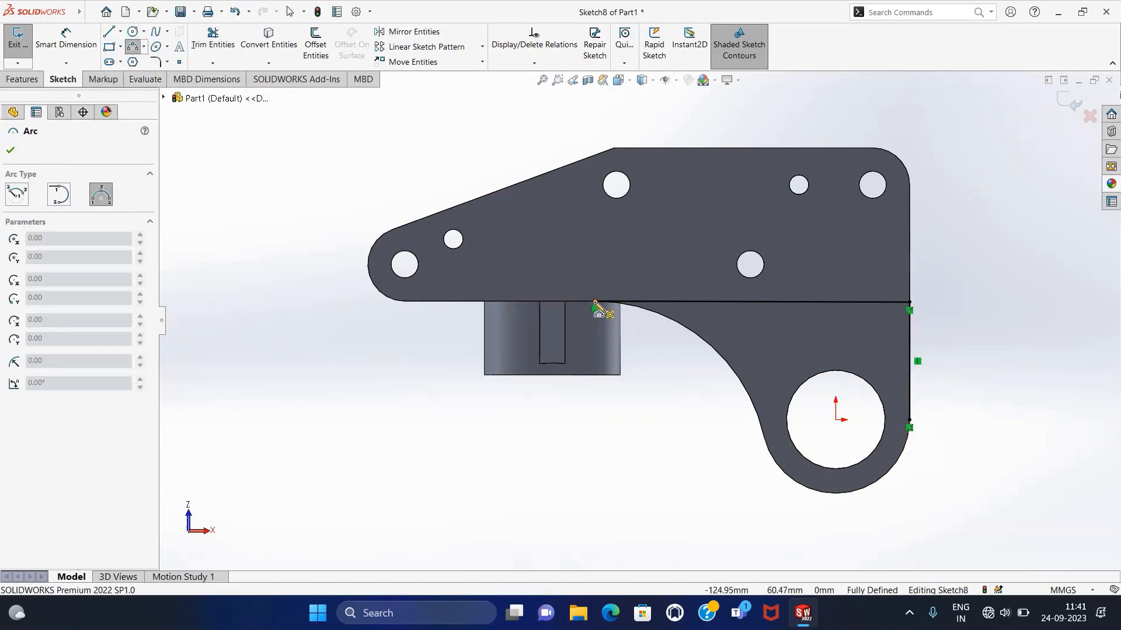
left_click(595, 302)
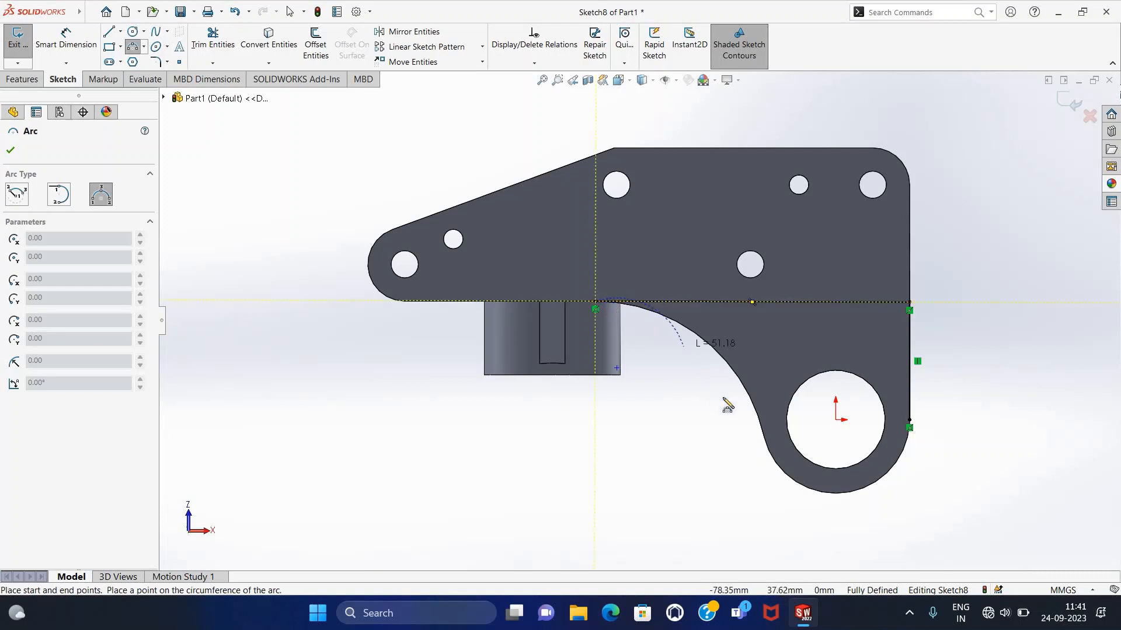
left_click(761, 429)
left_click(731, 371)
key("Escape")
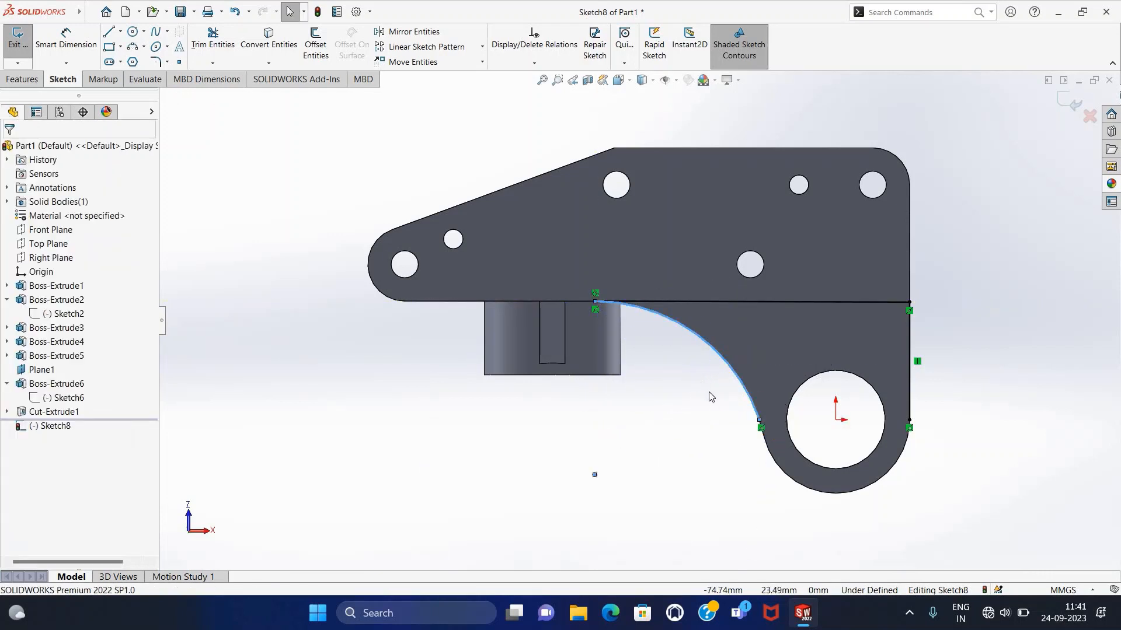
Sketch a circle of 38 mm radius centred on the origin, matching the rounded end around the large bore.
left_click(135, 33)
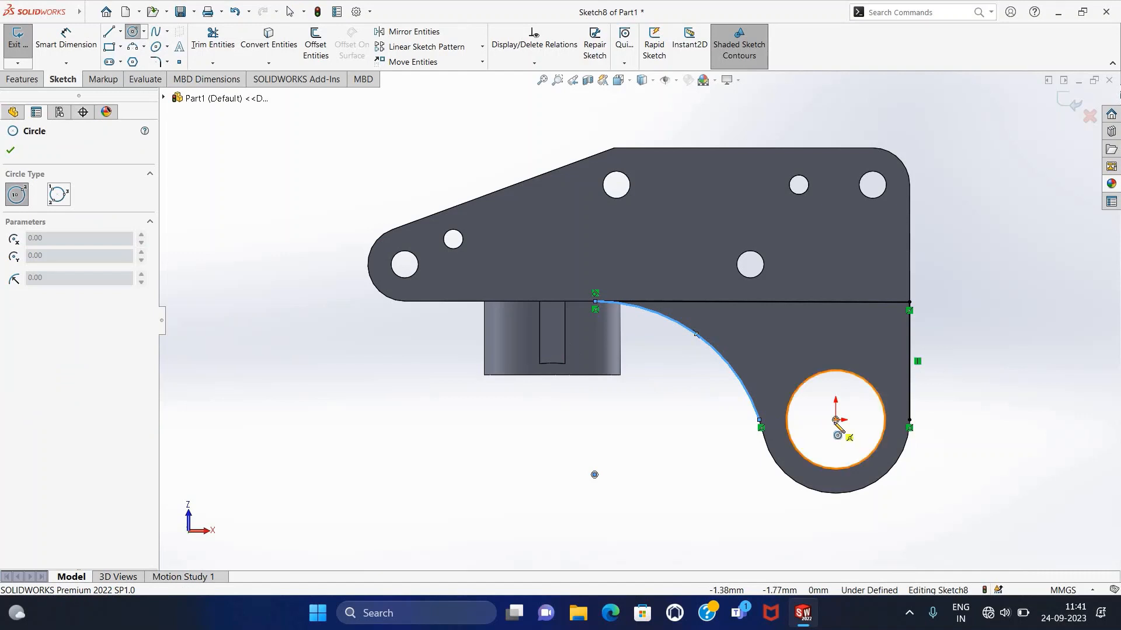
left_click(836, 419)
left_click(913, 420)
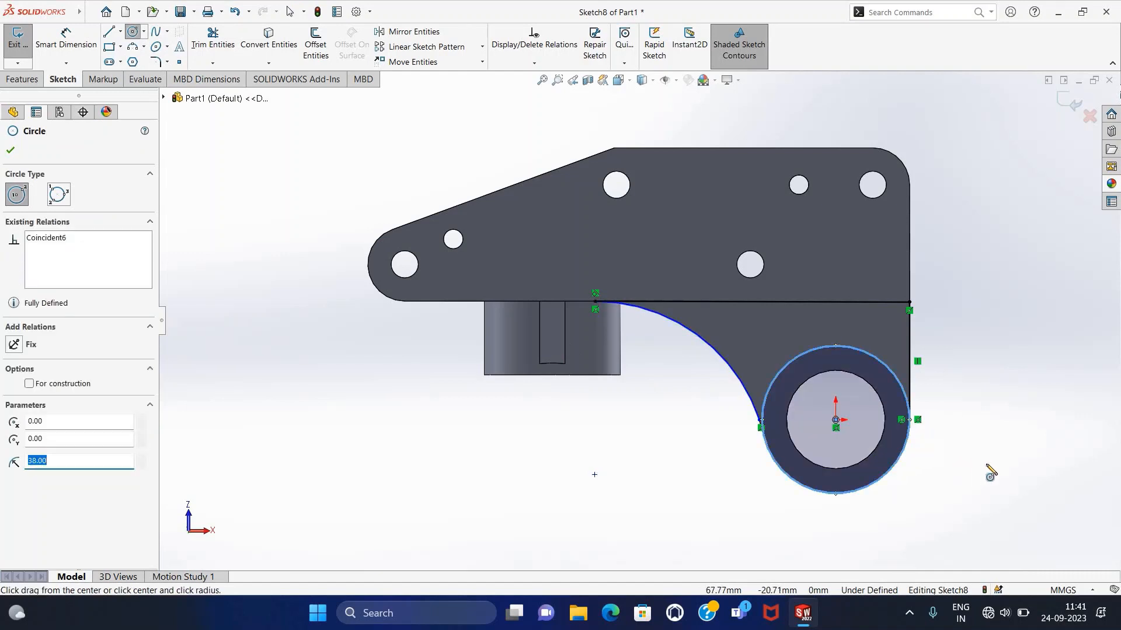
key("Escape")
Delete the arc and redraw it with three points along the concave edge, radius about 89 mm, from the line's end to the circle.
scroll(737, 403, "down", 5)
scroll(705, 347, "down", 3)
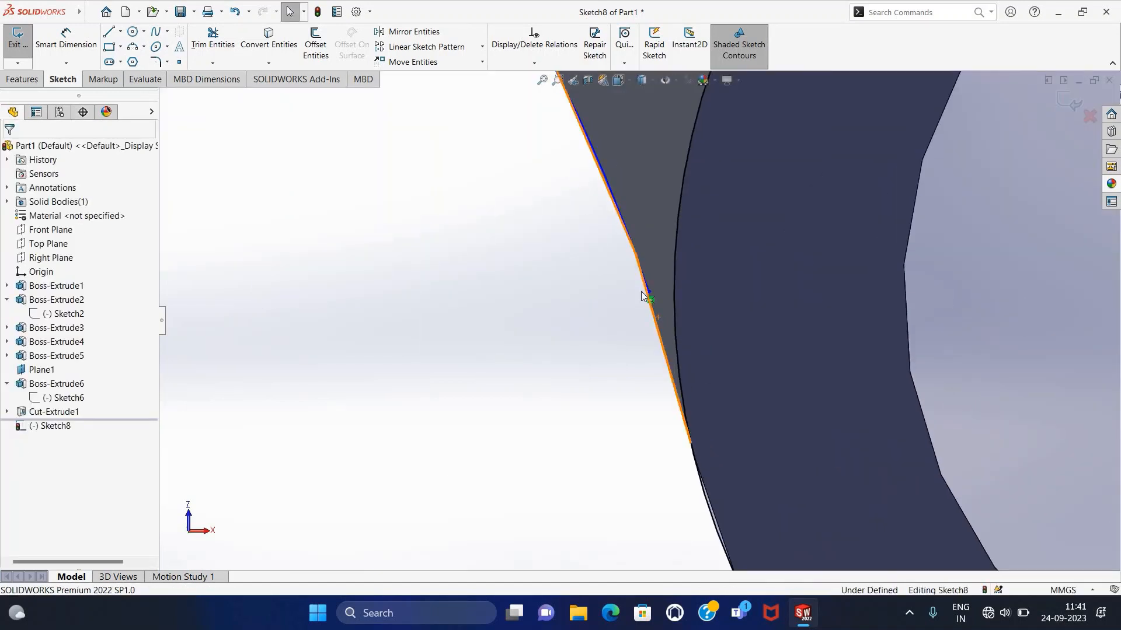
left_click(642, 283)
key("Delete")
scroll(630, 300, "up", 8)
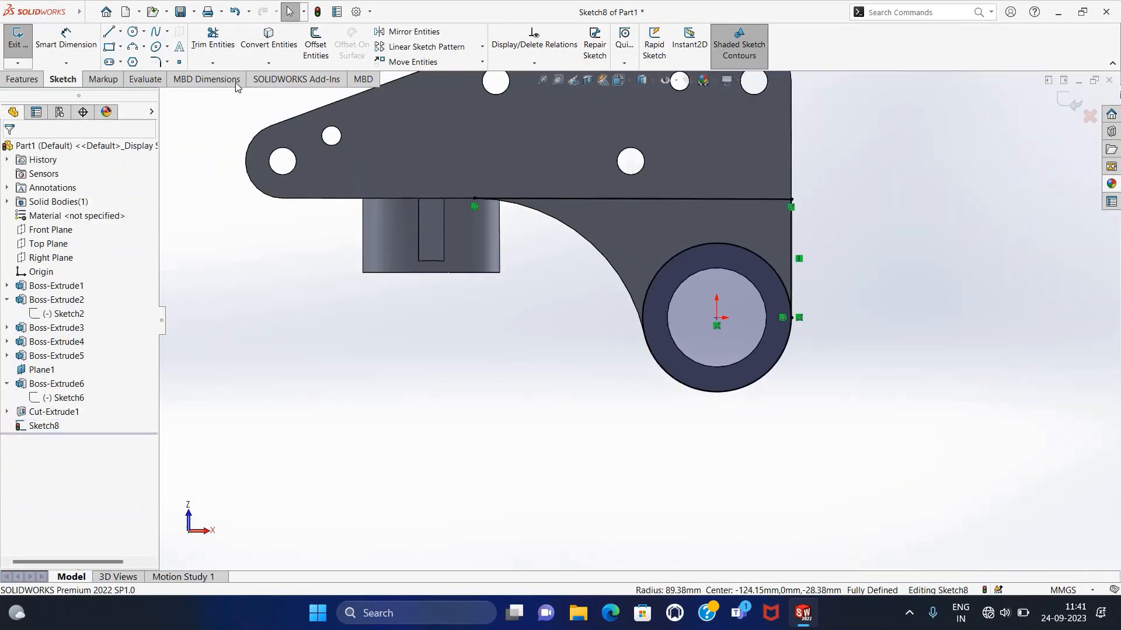
left_click(138, 50)
left_click(475, 199)
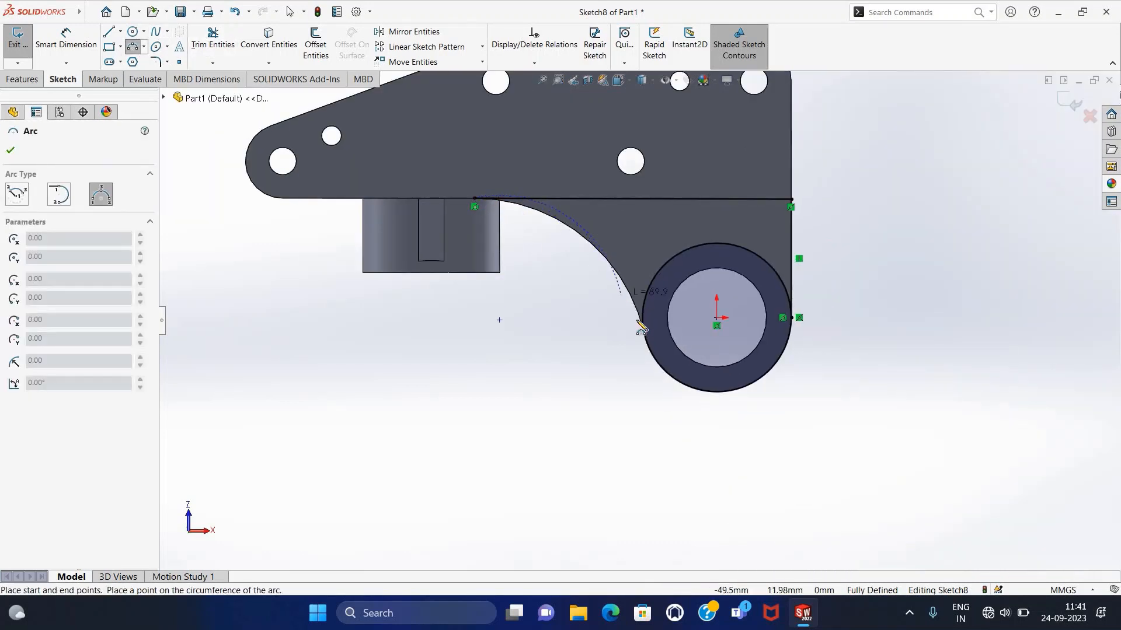
left_click(645, 339)
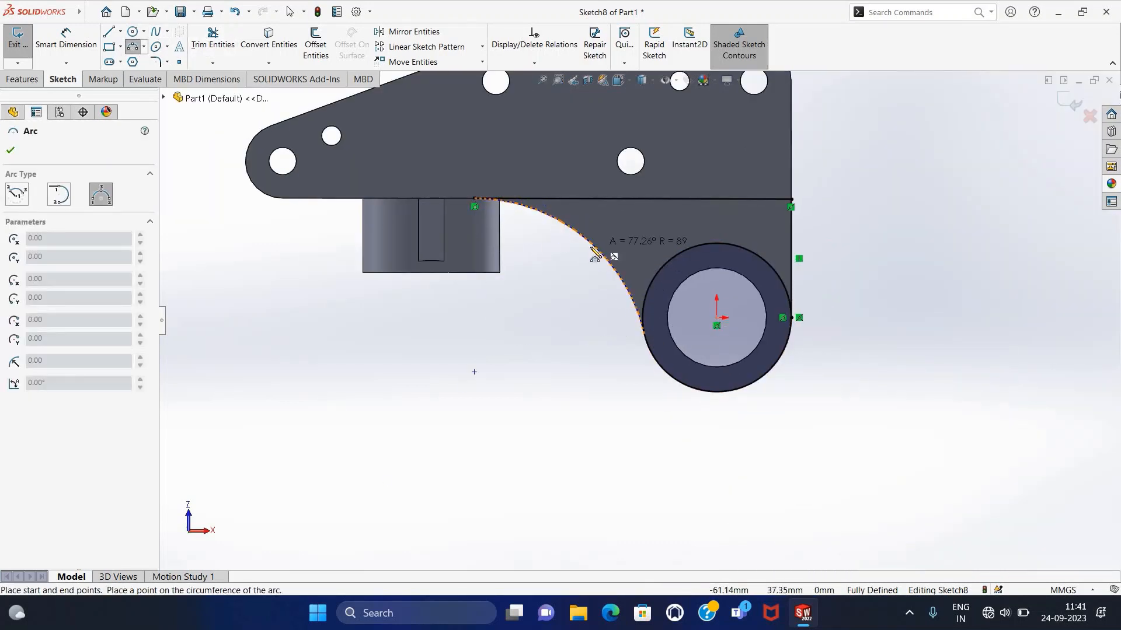
left_click(596, 254)
key("Escape")
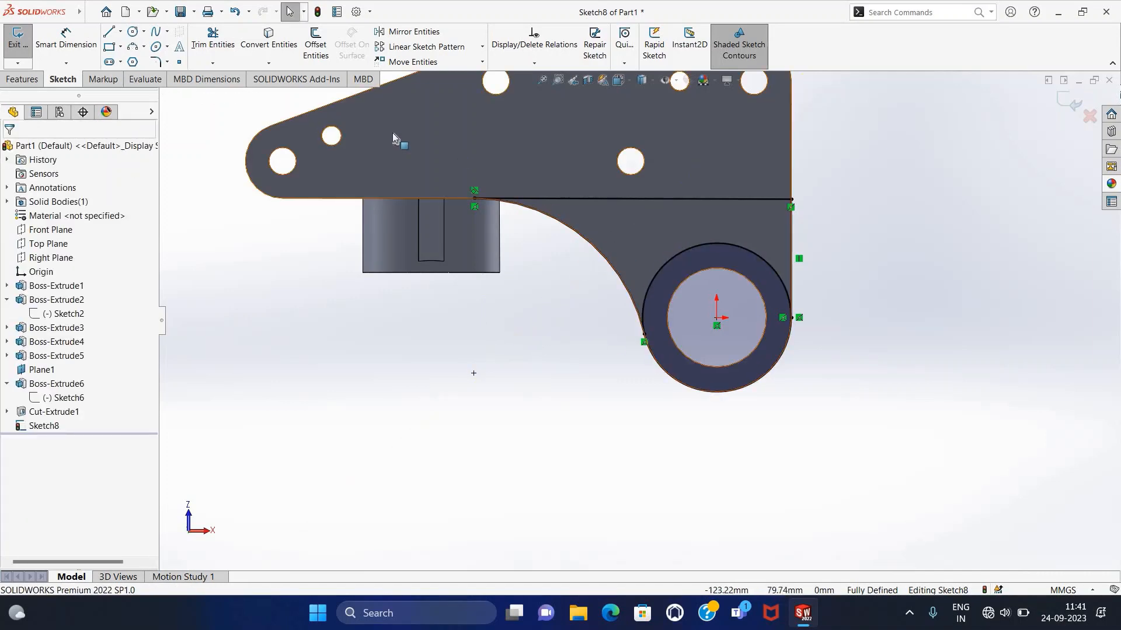
Trim away the outer part of the 38 mm radius circle to close the underside profile, and exit the sketch.
left_click(212, 40)
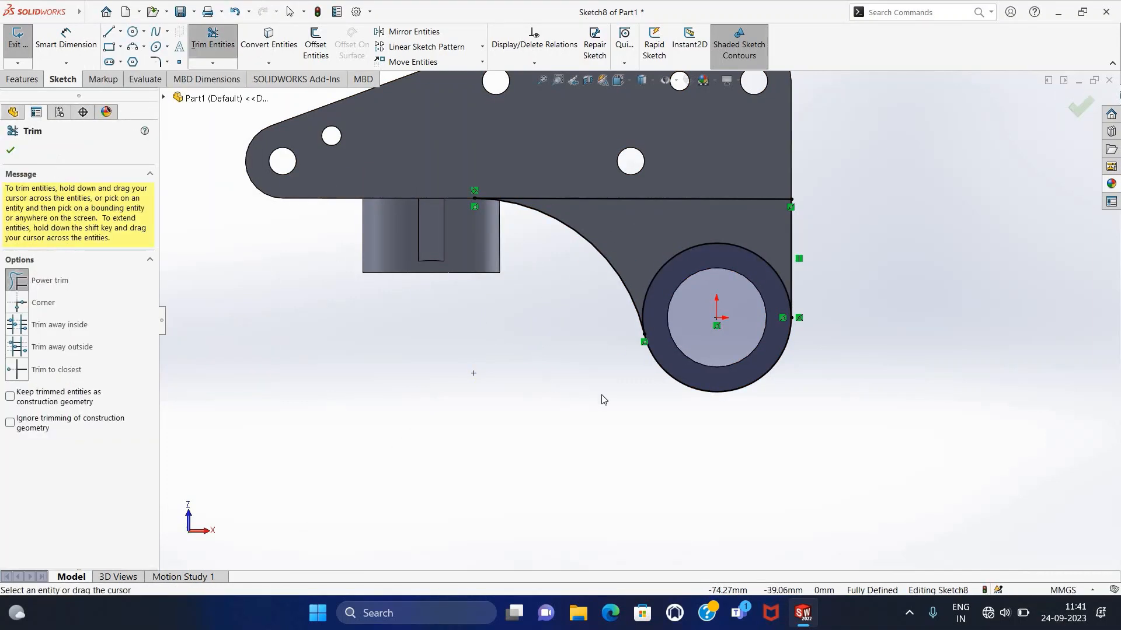
left_click_drag(661, 371, 674, 421)
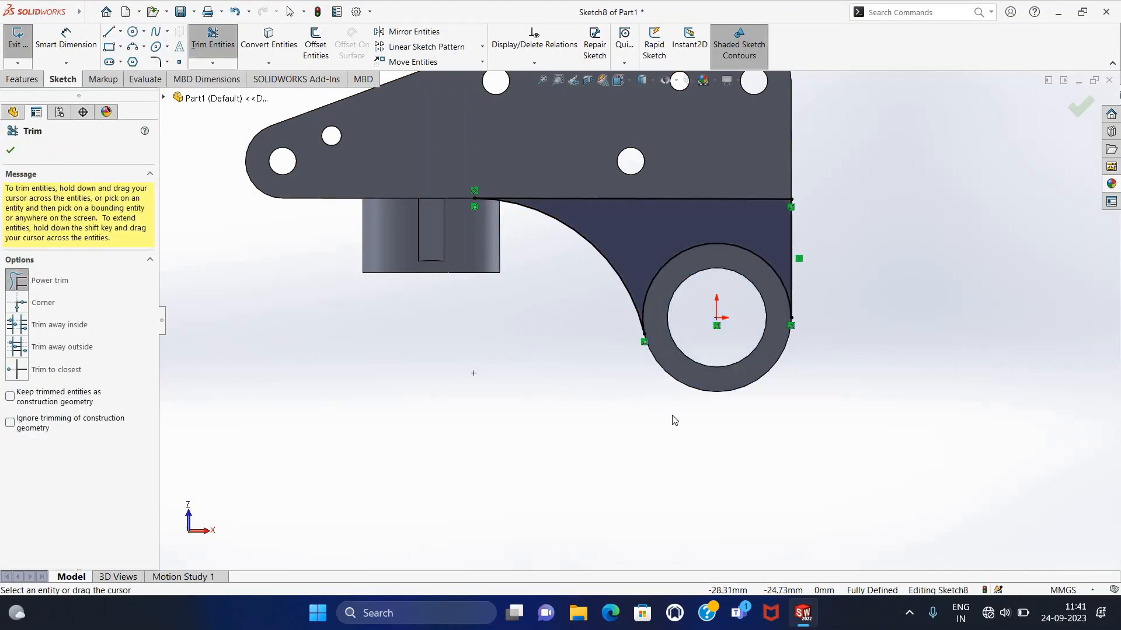
left_click(11, 151)
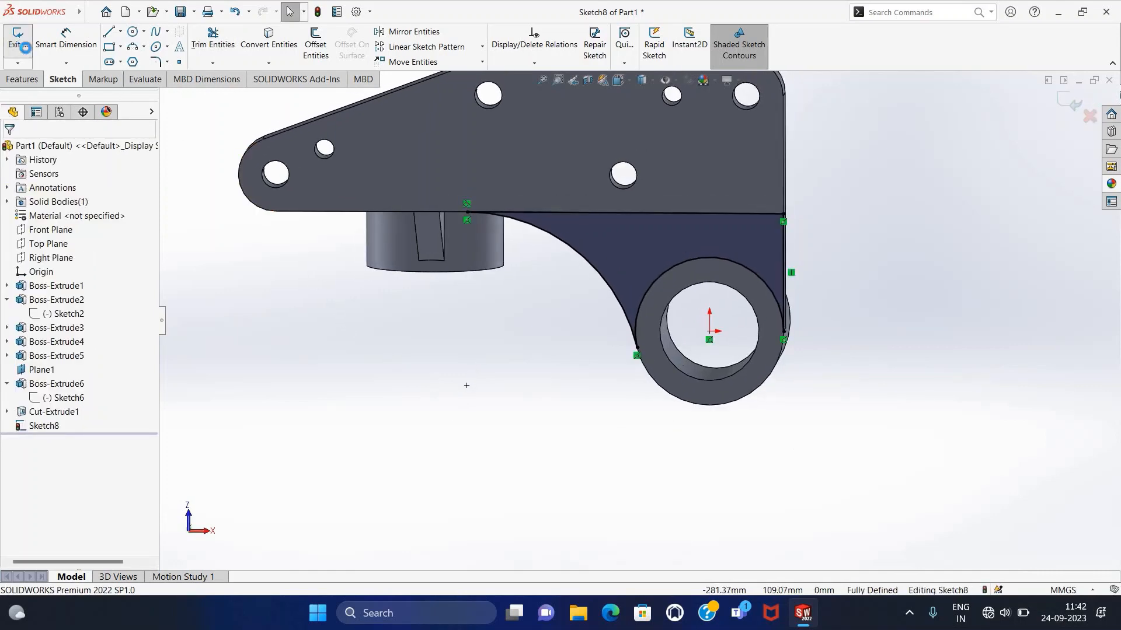
left_click(25, 46)
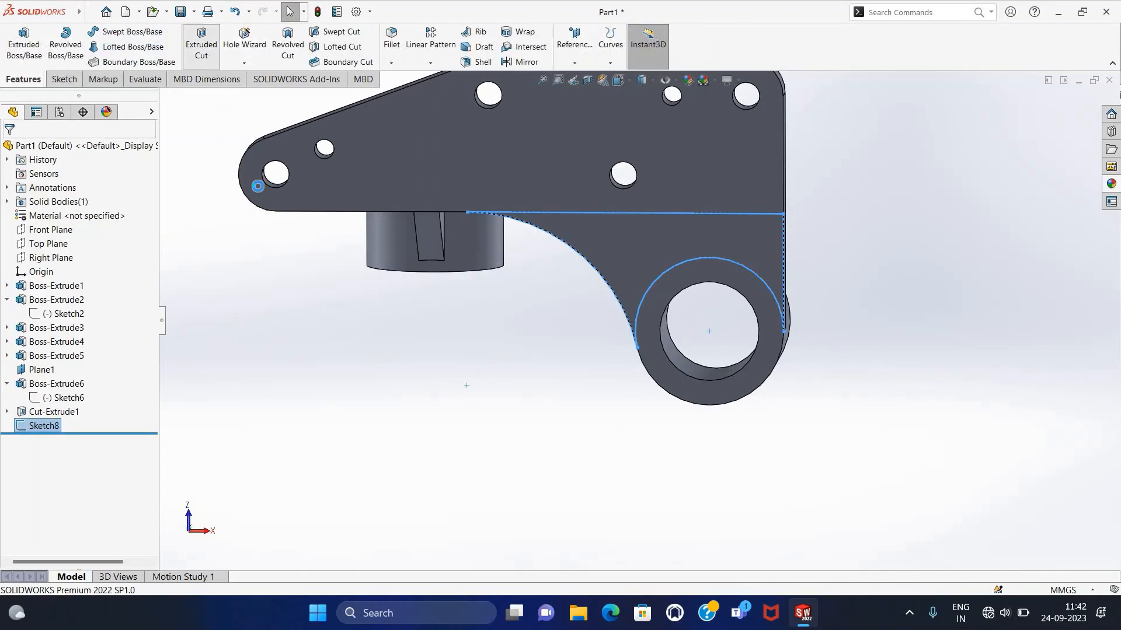
Cut the underside profile beside the large bore with a 3 mm Mid Plane extruded cut.
left_click(201, 44)
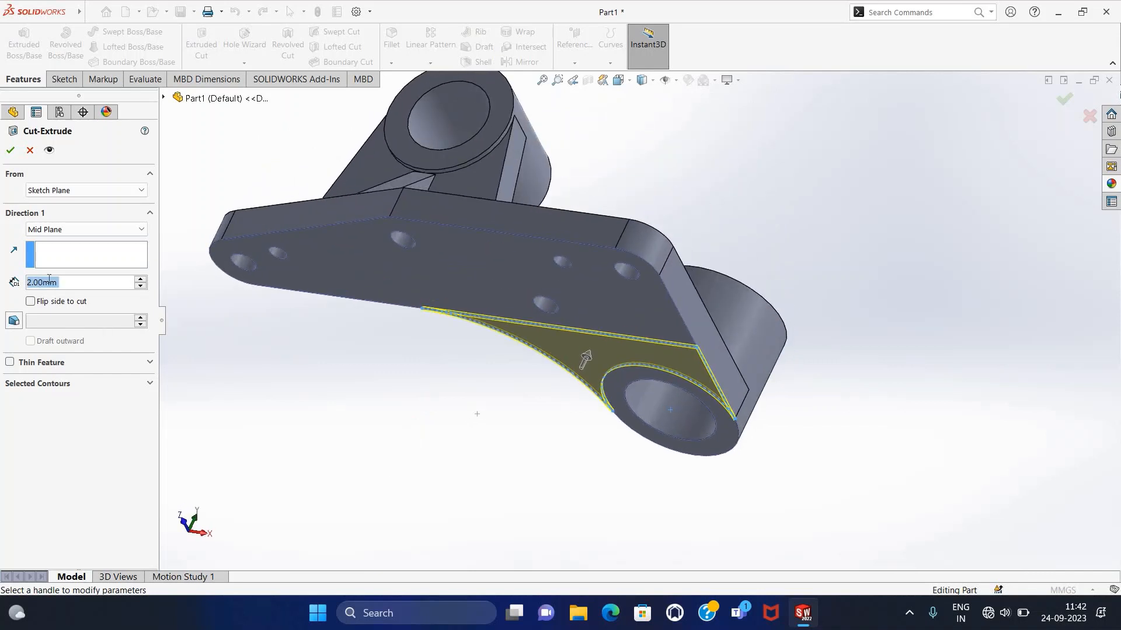
type("3000")
key("Return")
type("3")
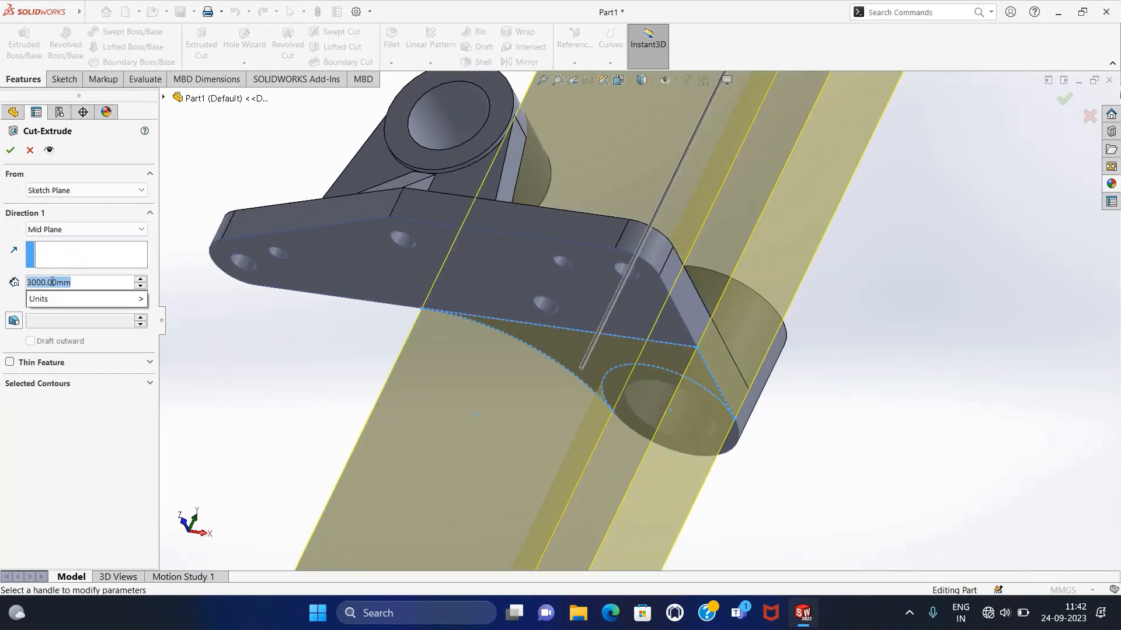
key("Return")
left_click(10, 150)
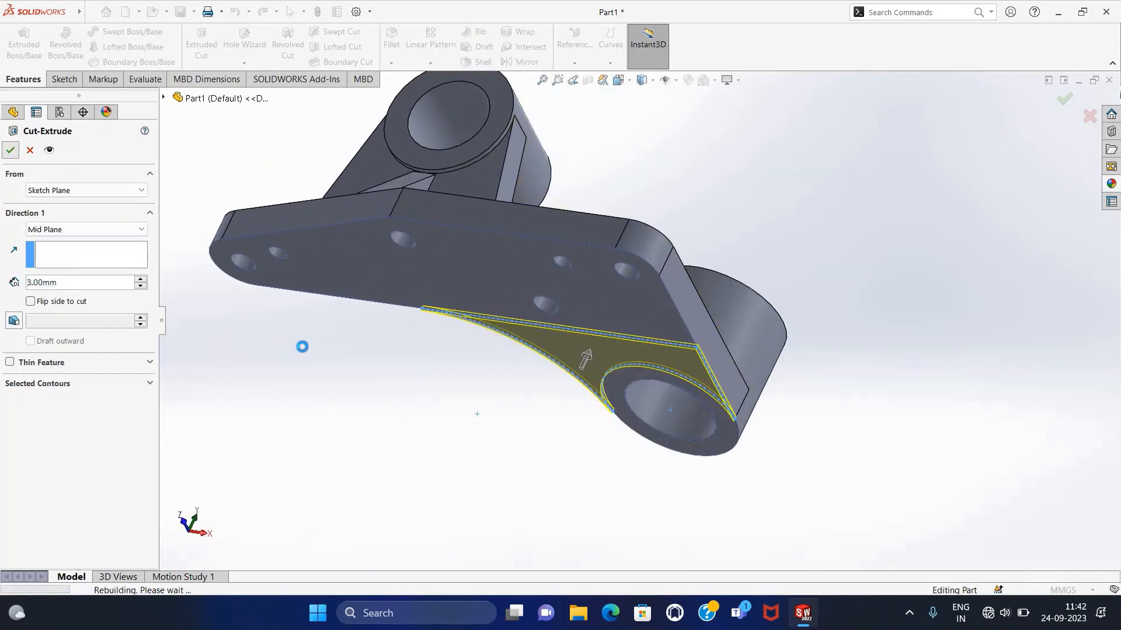
middle_click_drag(380, 396, 352, 501)
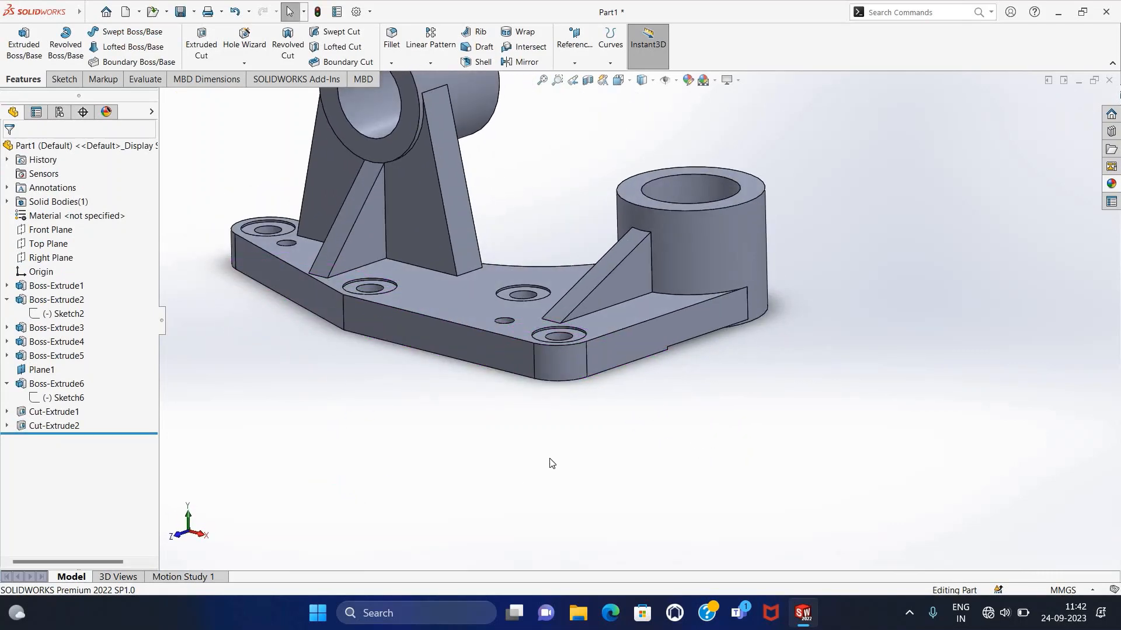
scroll(488, 370, "up", 5)
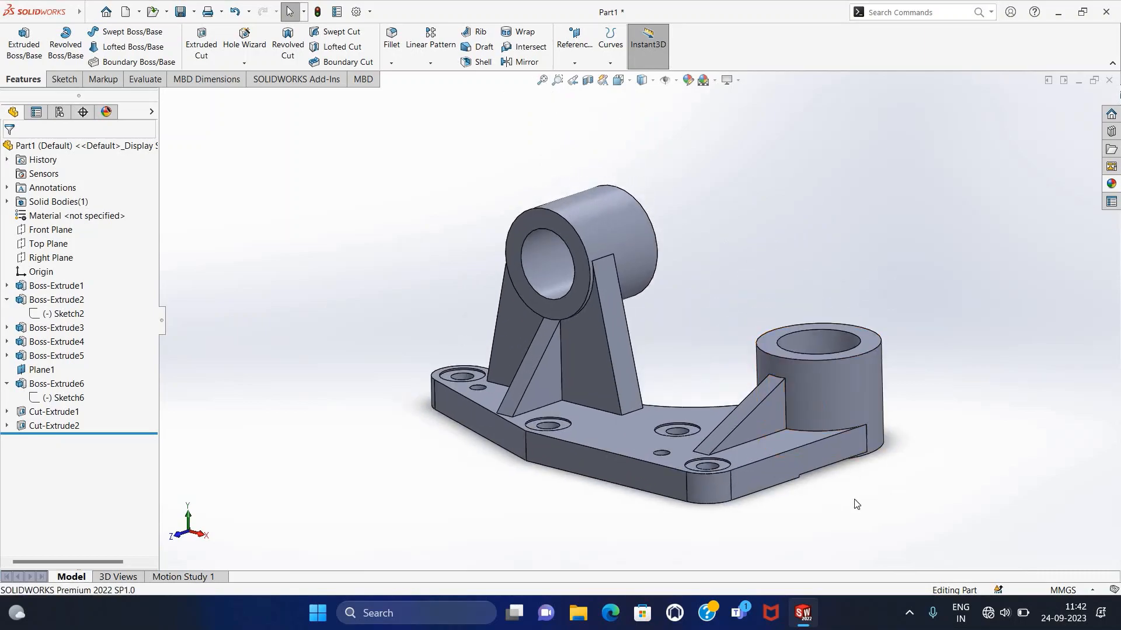